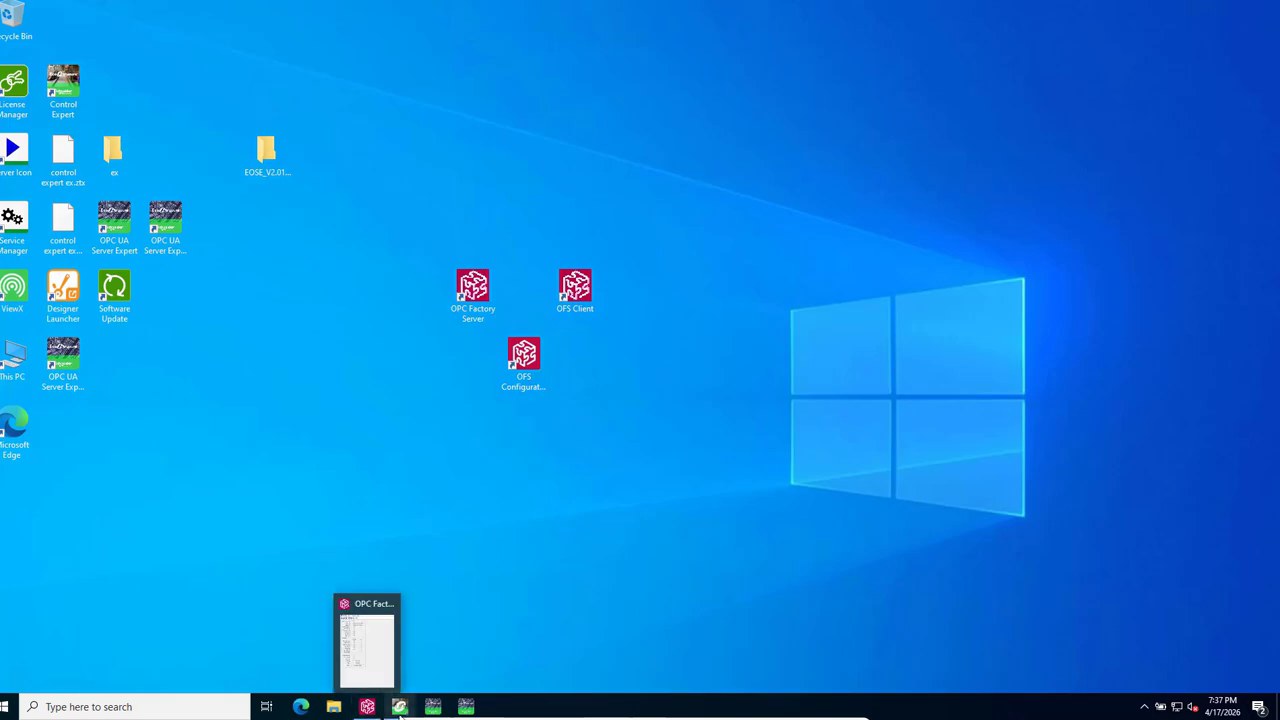
Review the running Control Expert ladder program, the OPC UA Server Expert device configuration and the server's endpoint URL, minimizing each window
mouse_move(402, 712)
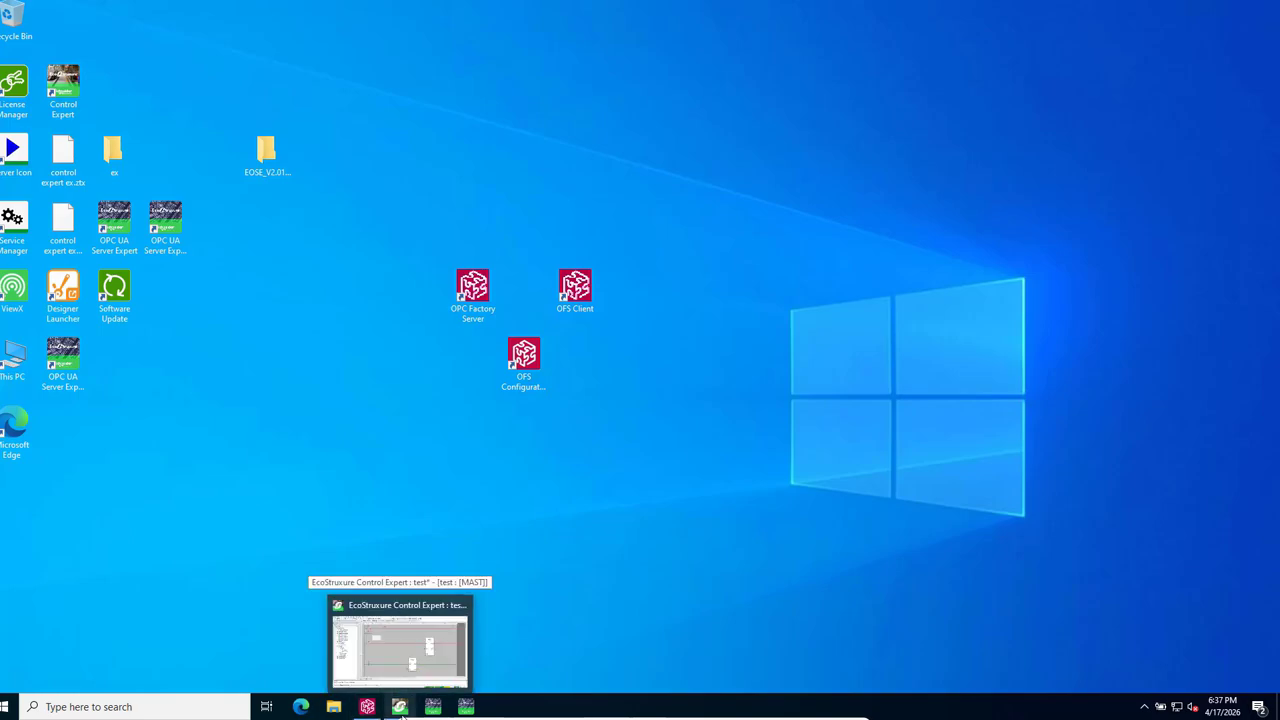
left_click(402, 710)
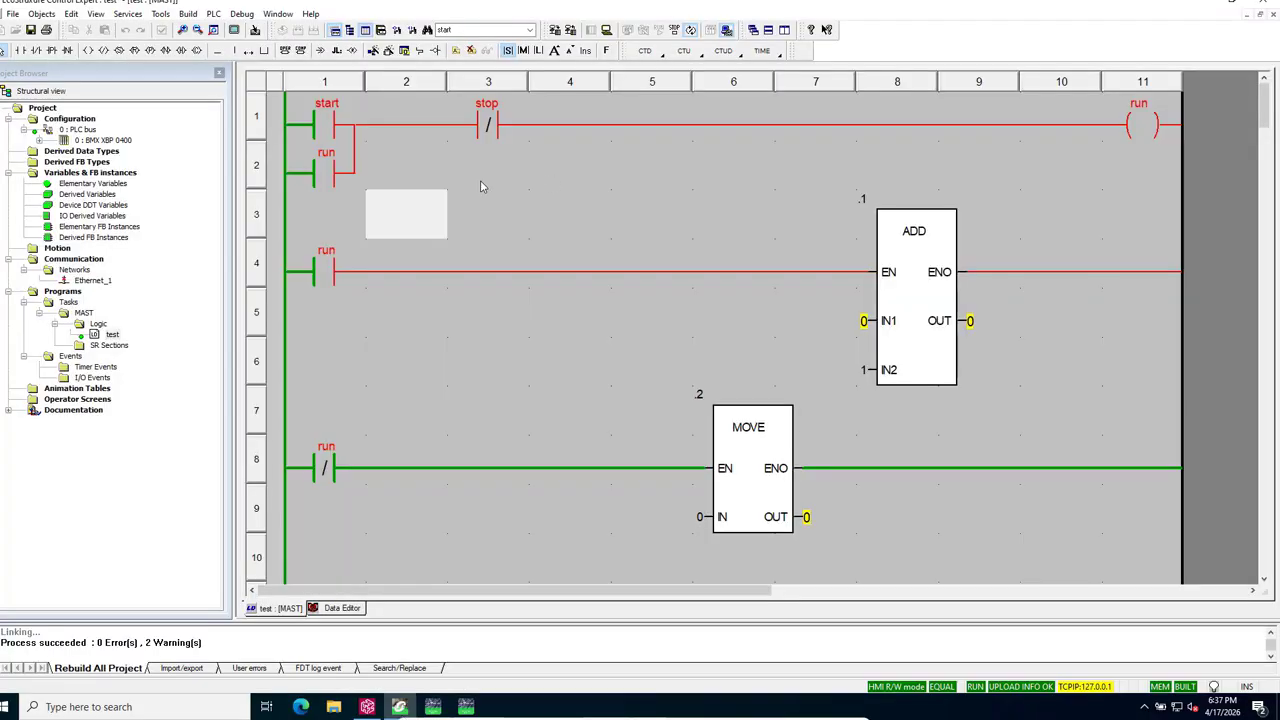
left_click(1204, 6)
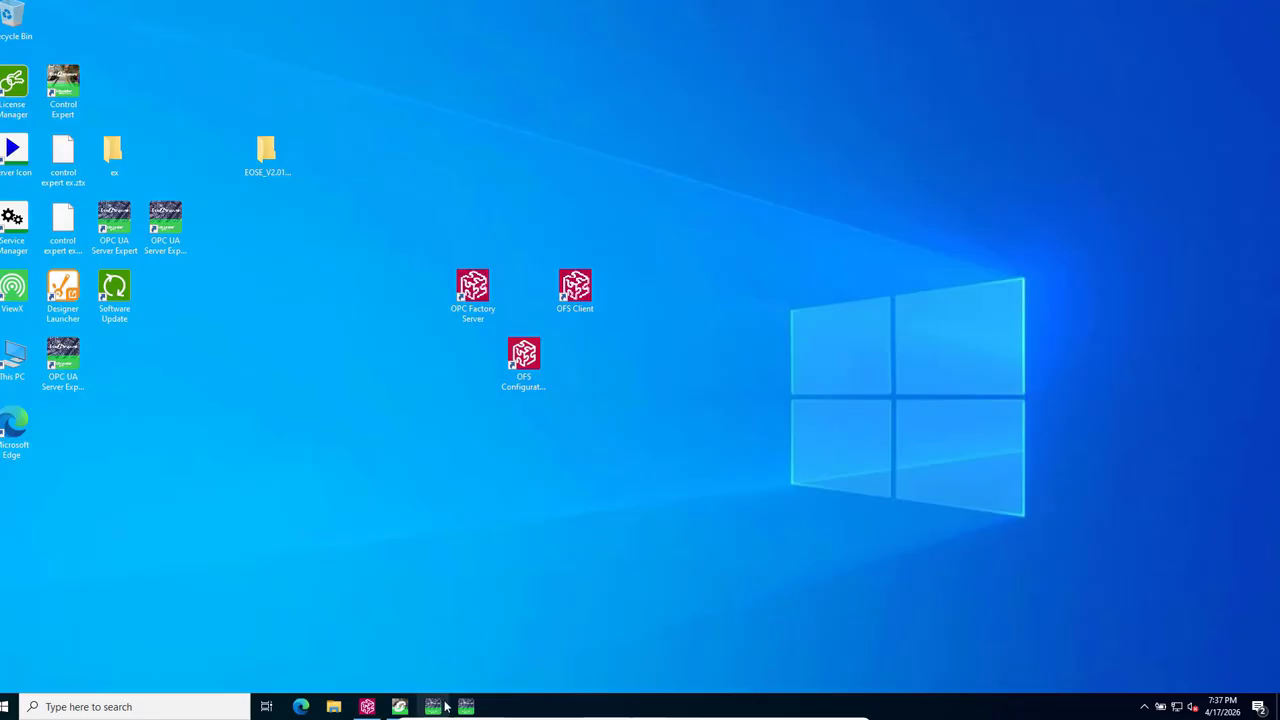
left_click(433, 710)
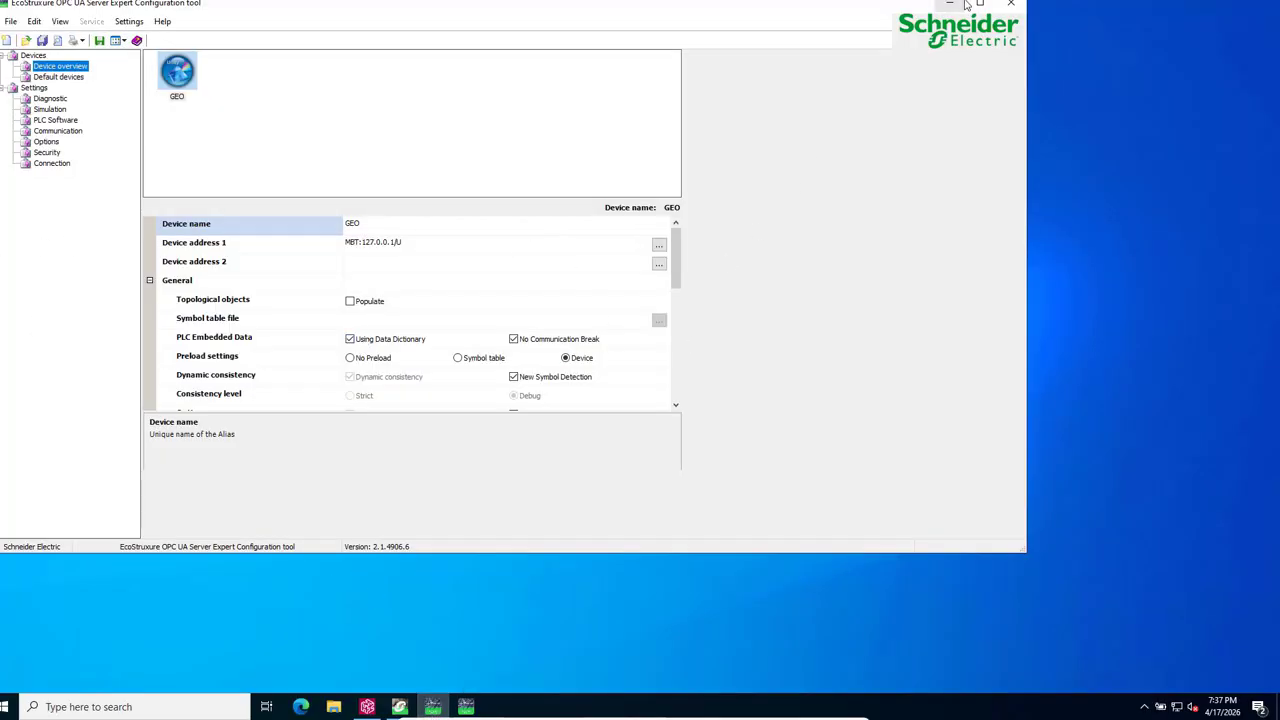
left_click(964, 6)
left_click(466, 708)
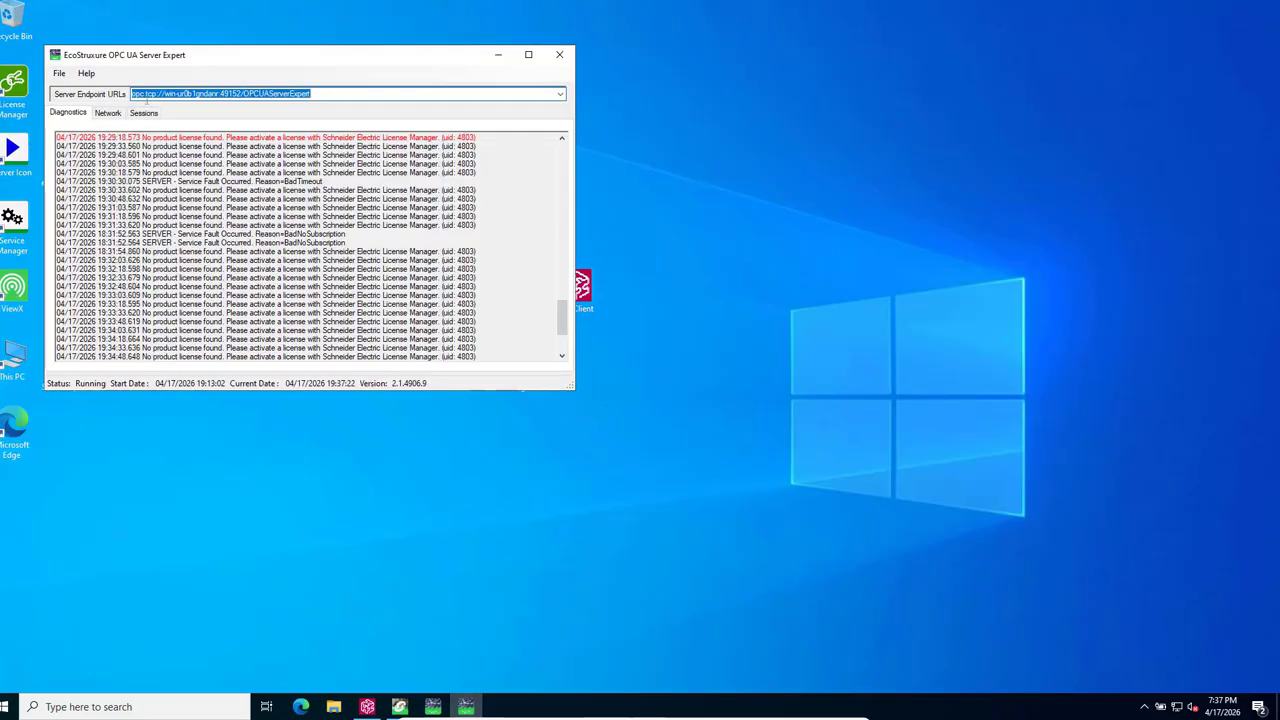
left_click(499, 56)
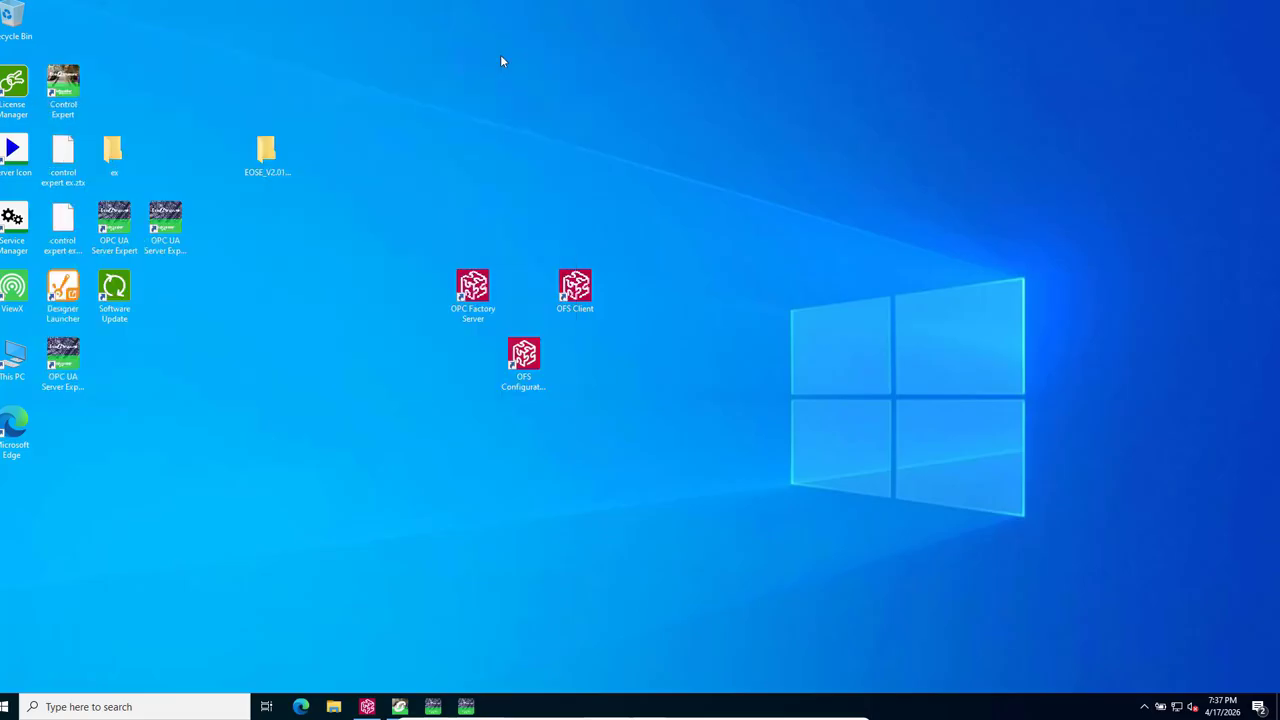
Open ViewX, log on to the Local system as admin with the account password, and expand the Local database
double_click(12, 288)
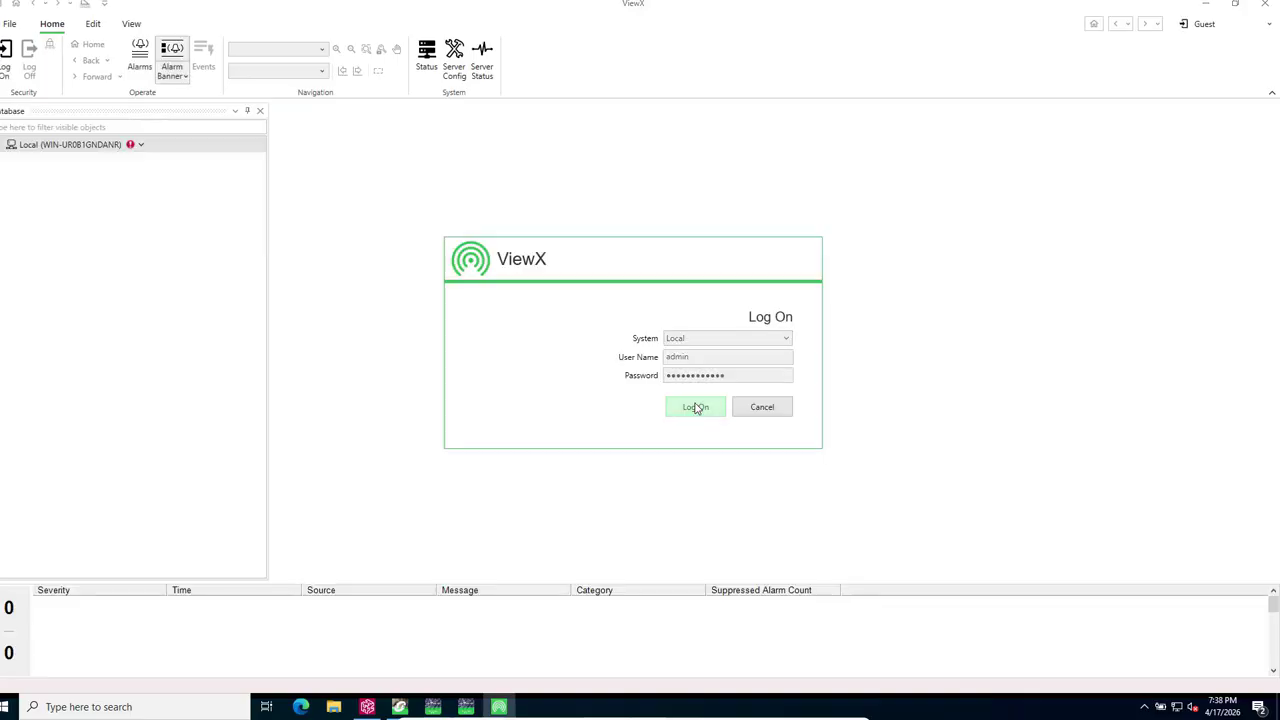
left_click(696, 407)
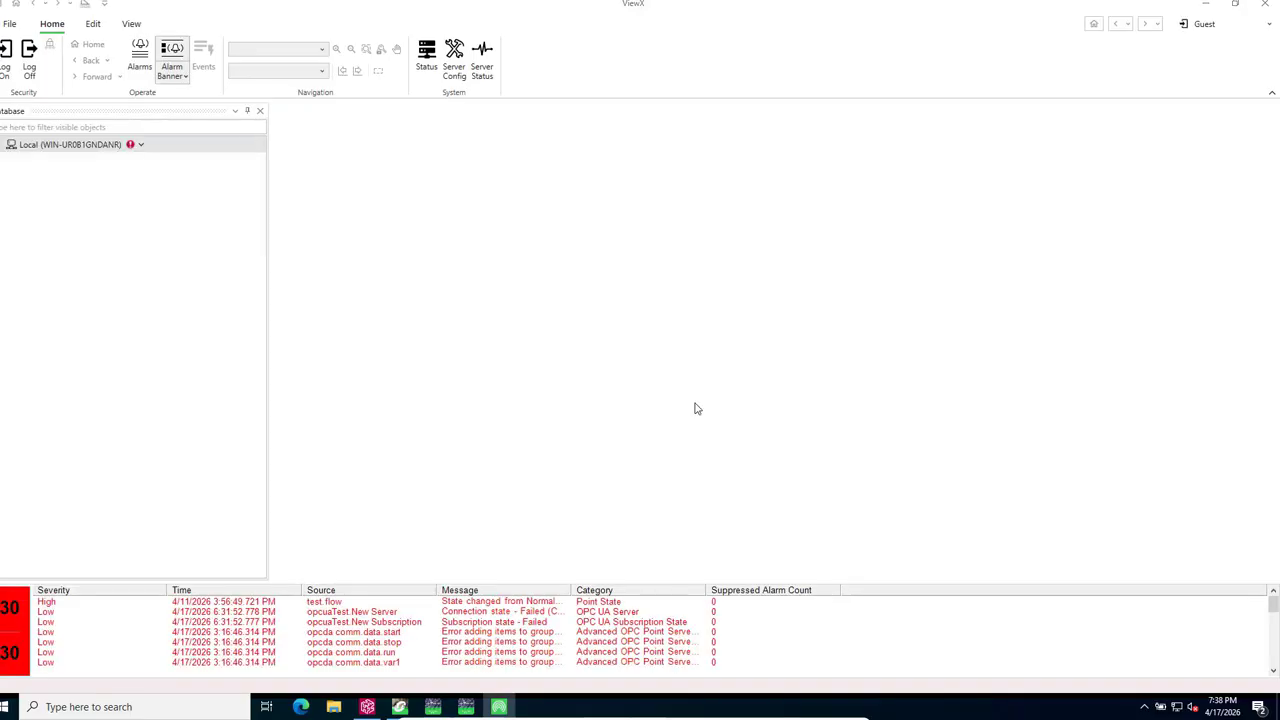
left_click(3, 144)
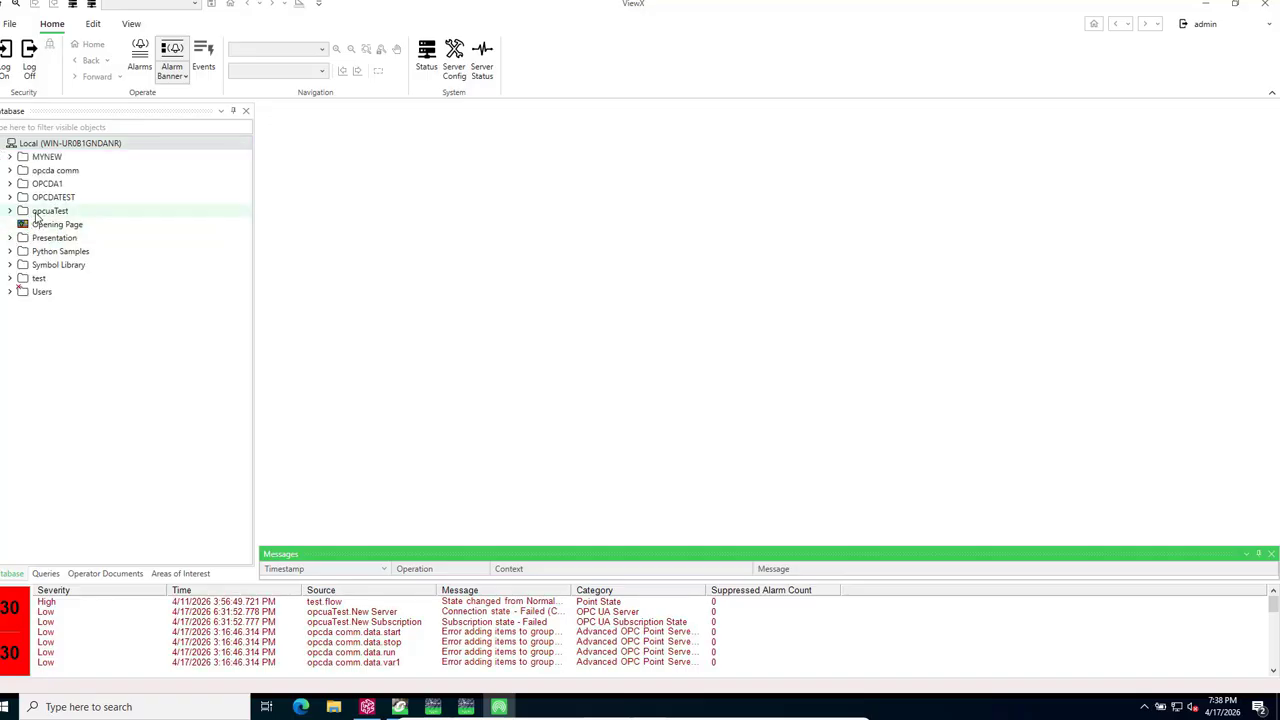
Expand the opcuaTest group and examine the OPC UA object types that can be created in it, including Discovery Server
left_click(11, 212)
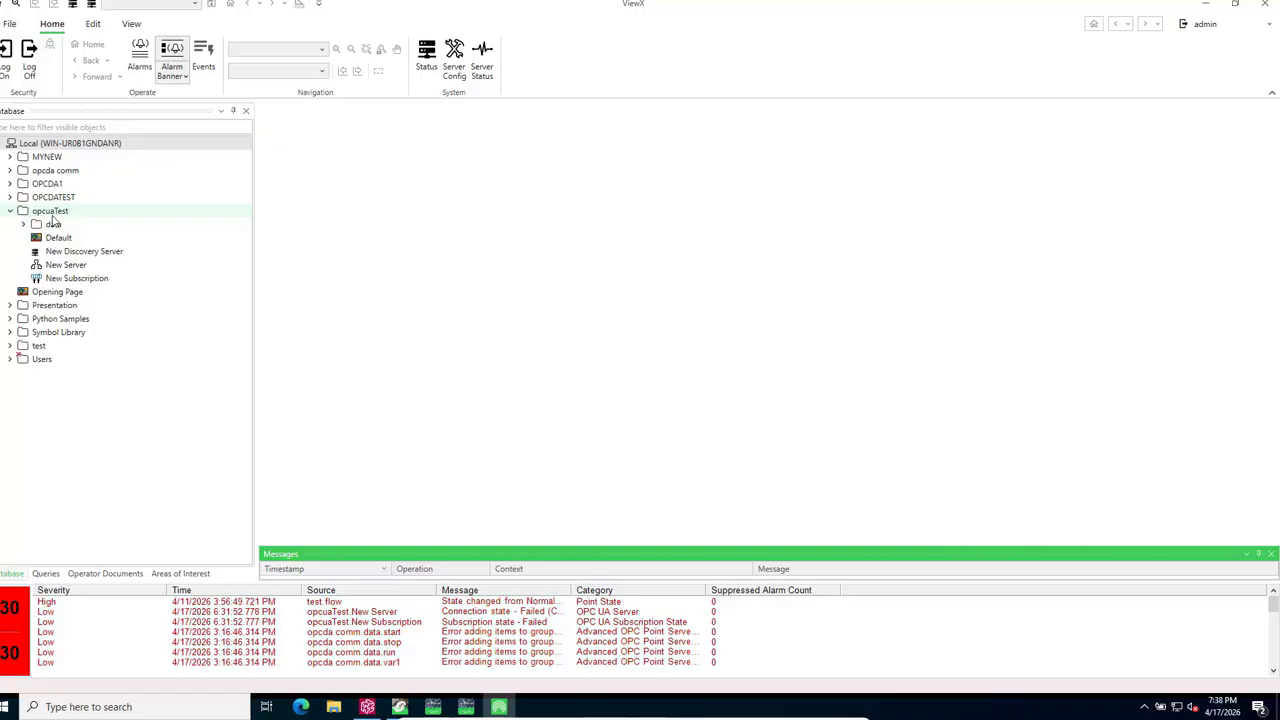
right_click(51, 217)
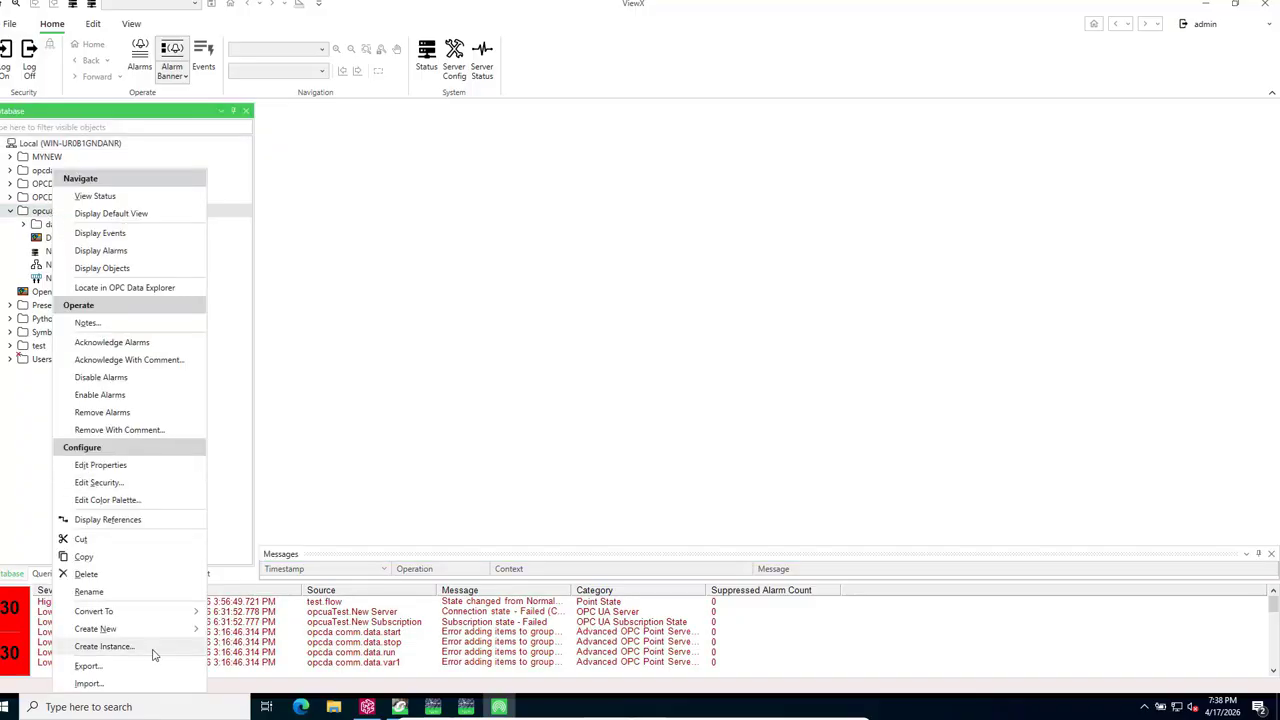
mouse_move(166, 636)
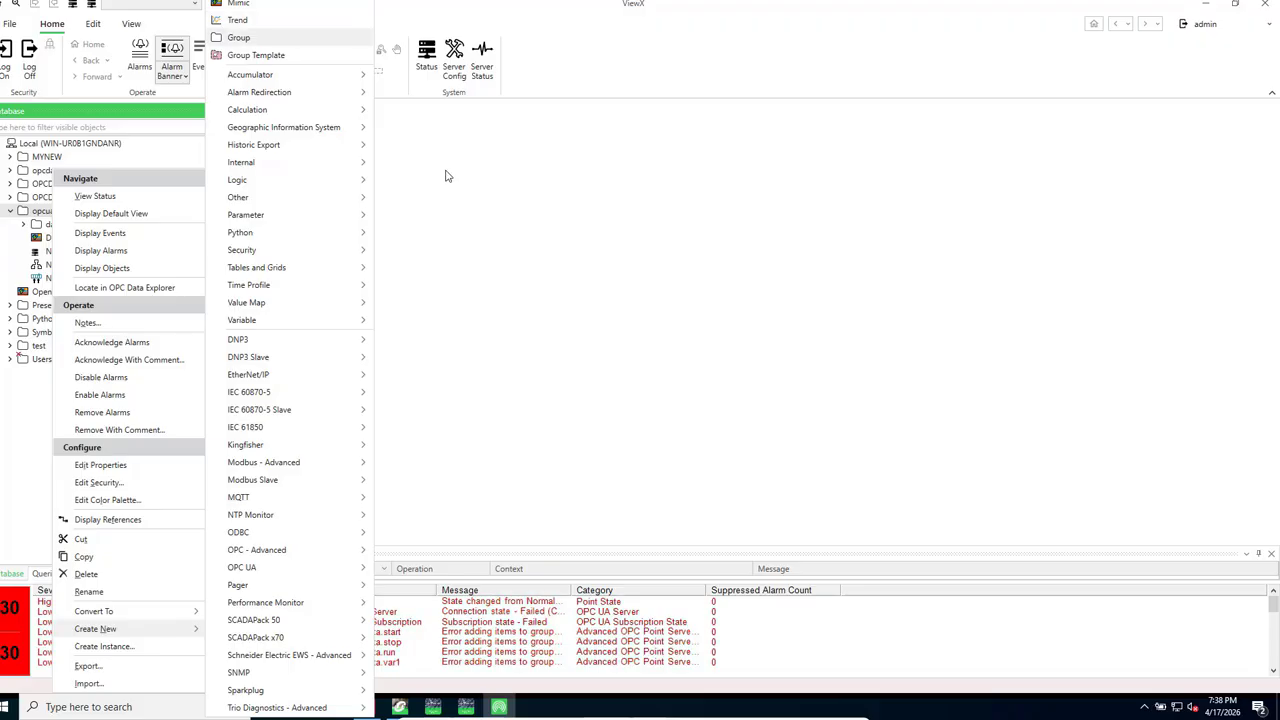
left_click(540, 274)
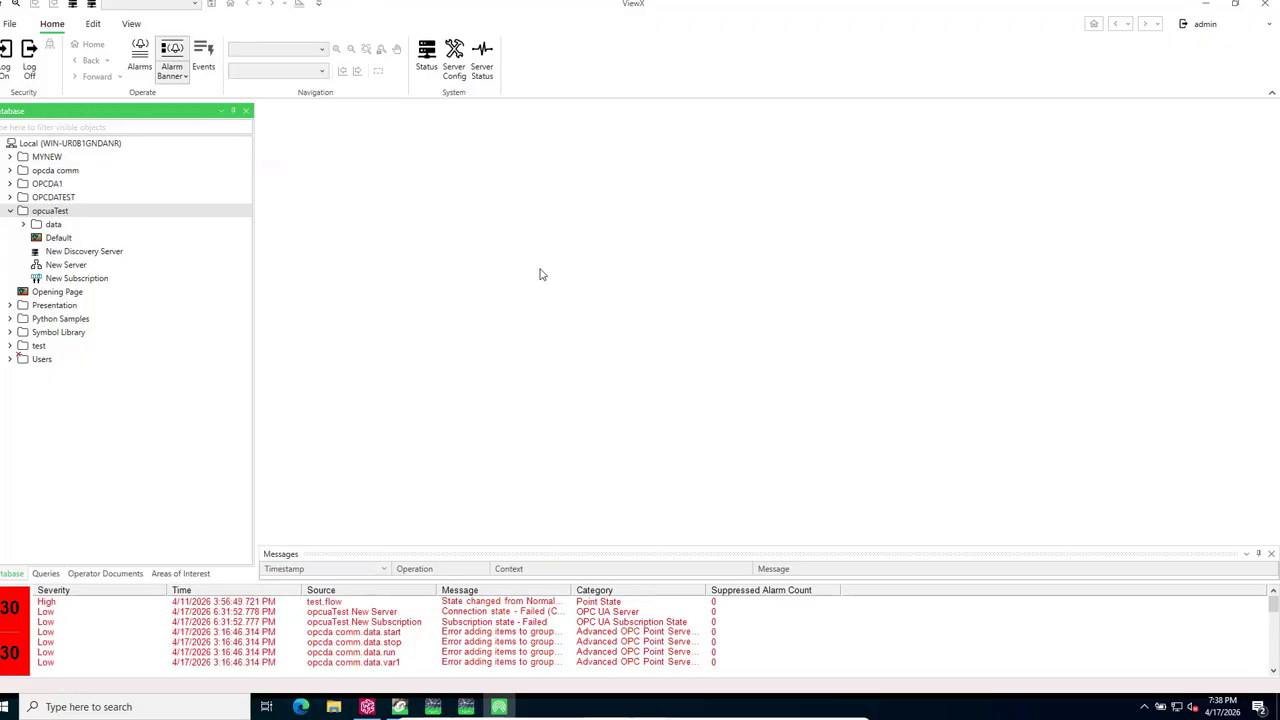
right_click(52, 224)
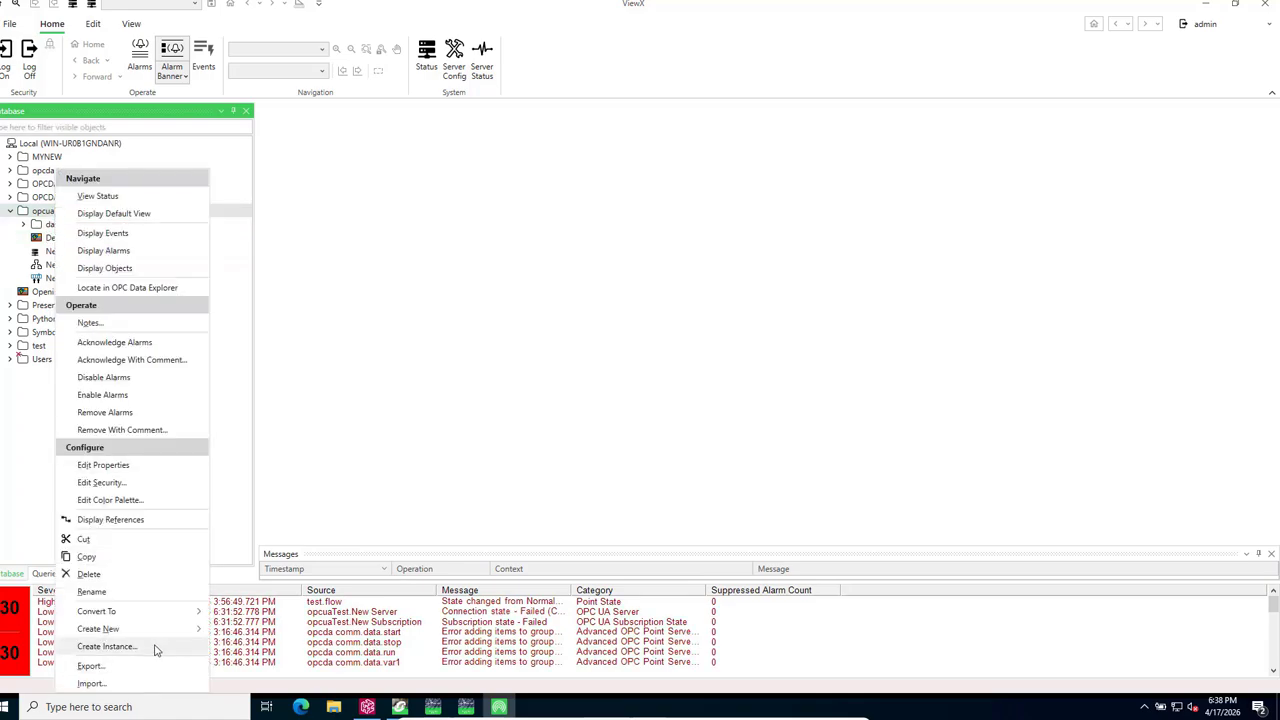
mouse_move(157, 638)
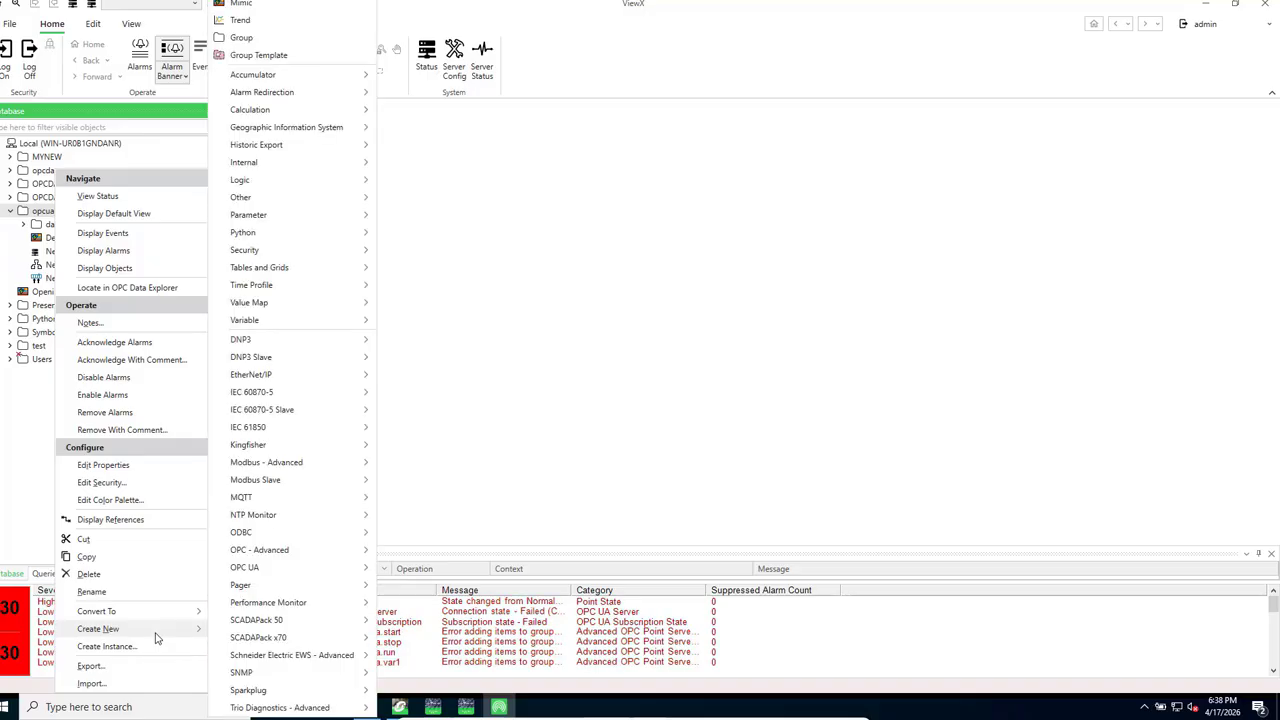
left_click(395, 119)
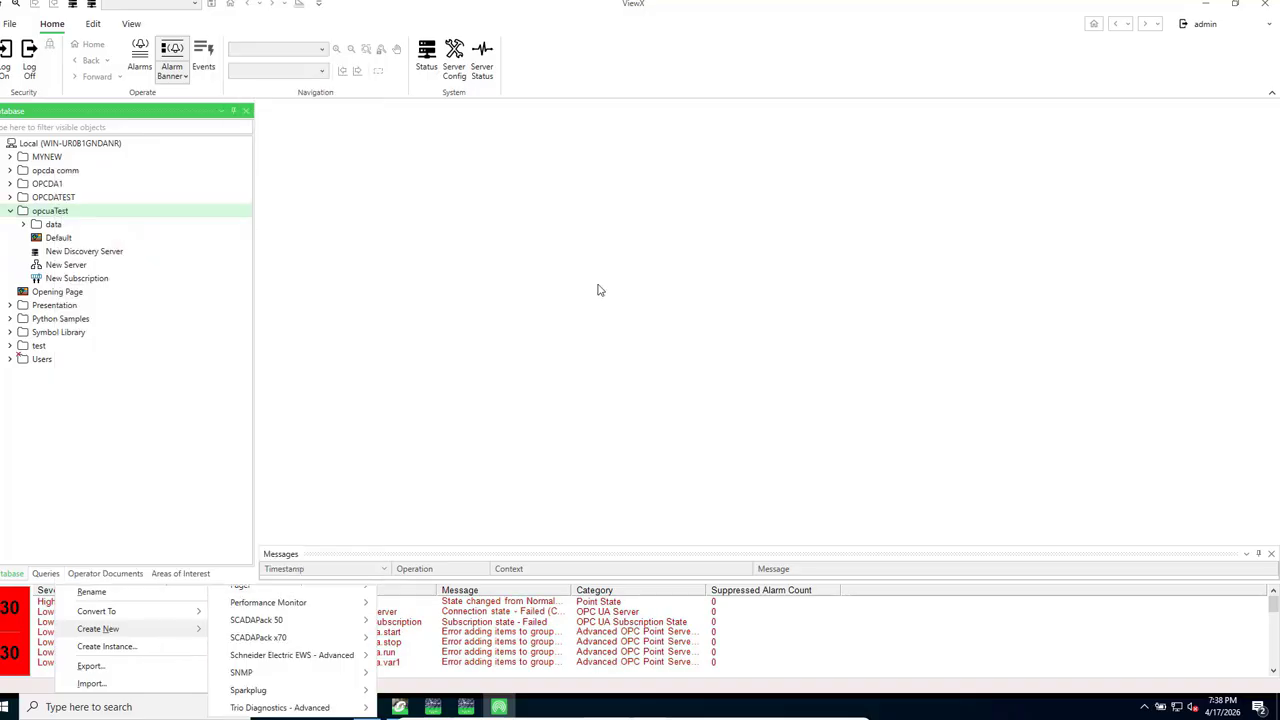
right_click(53, 231)
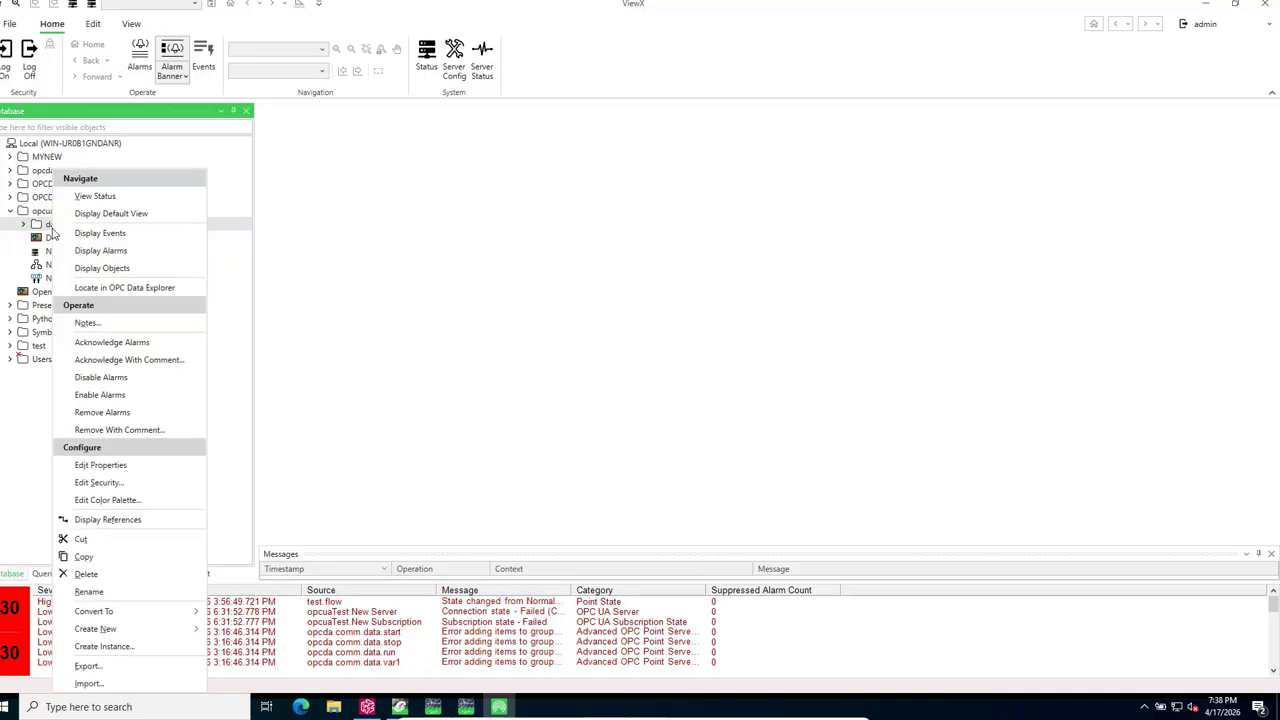
key("Escape")
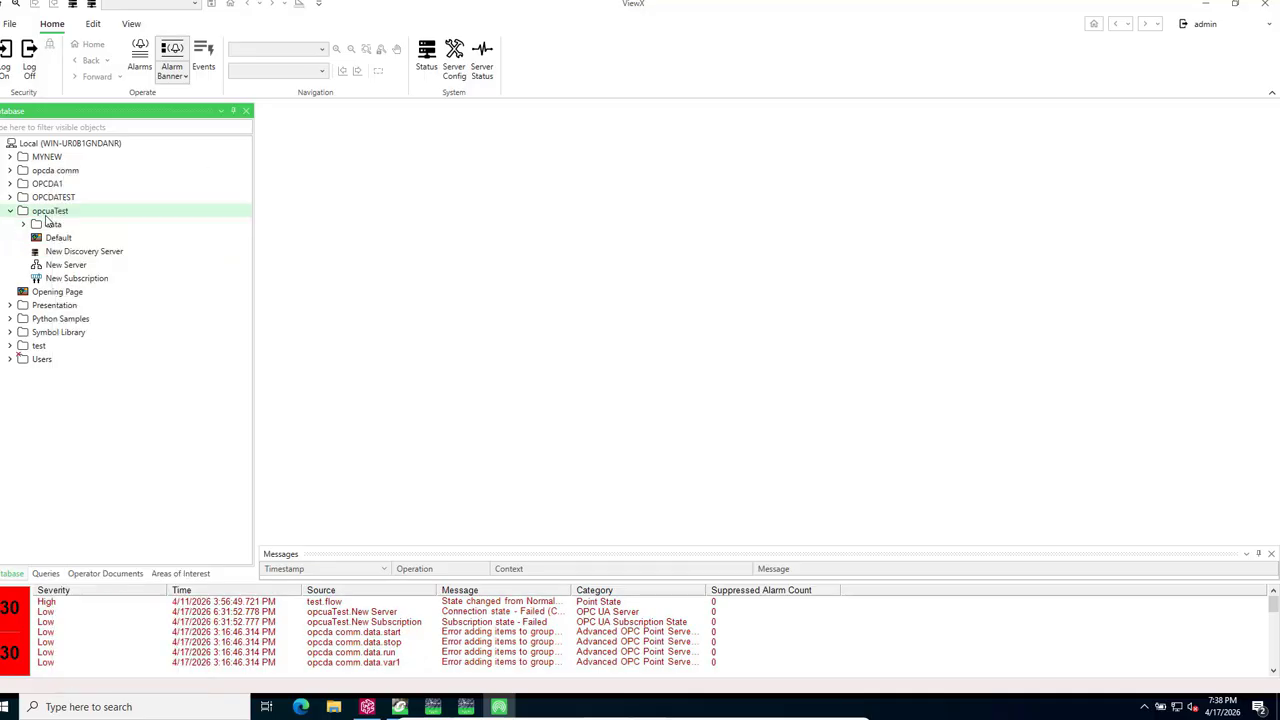
right_click(46, 217)
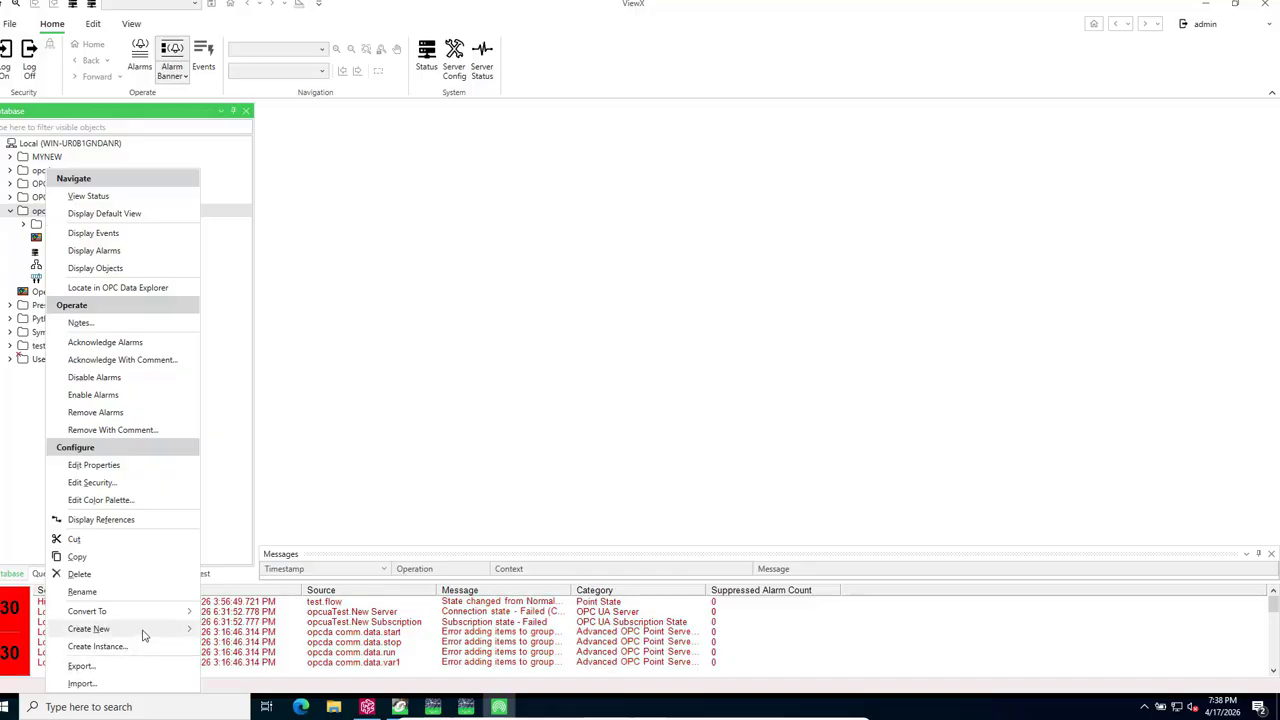
mouse_move(142, 634)
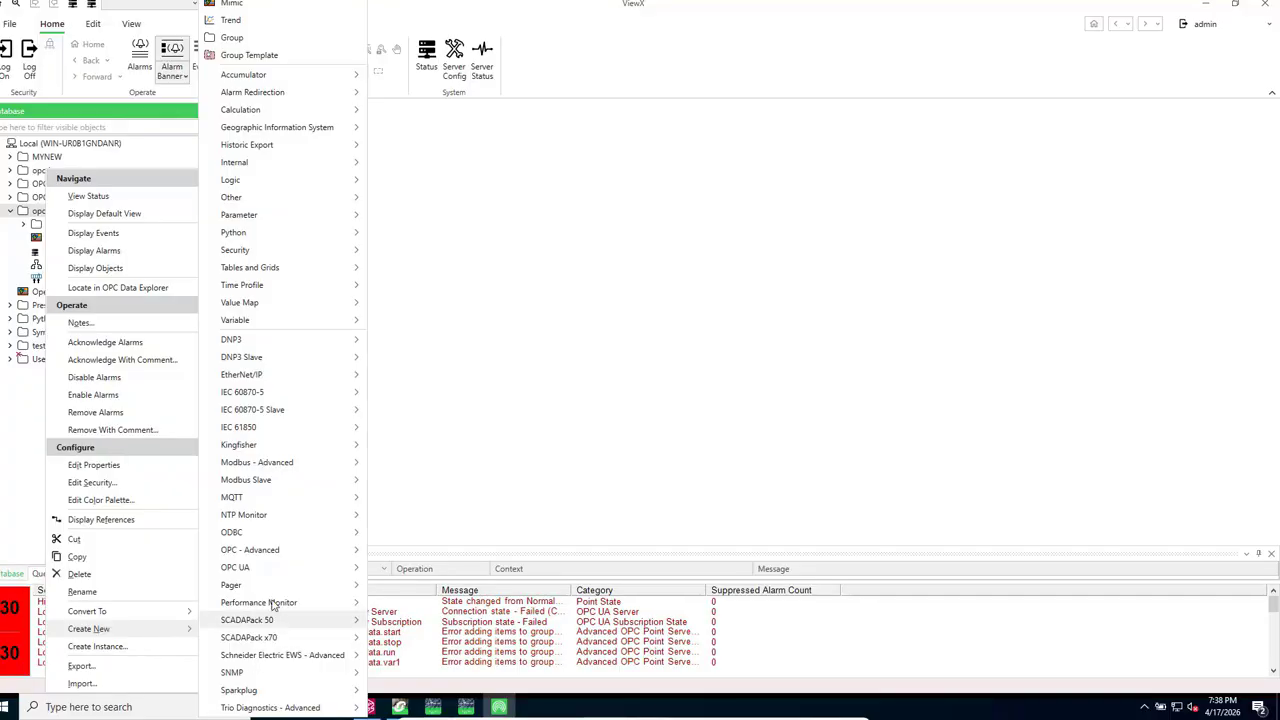
mouse_move(316, 569)
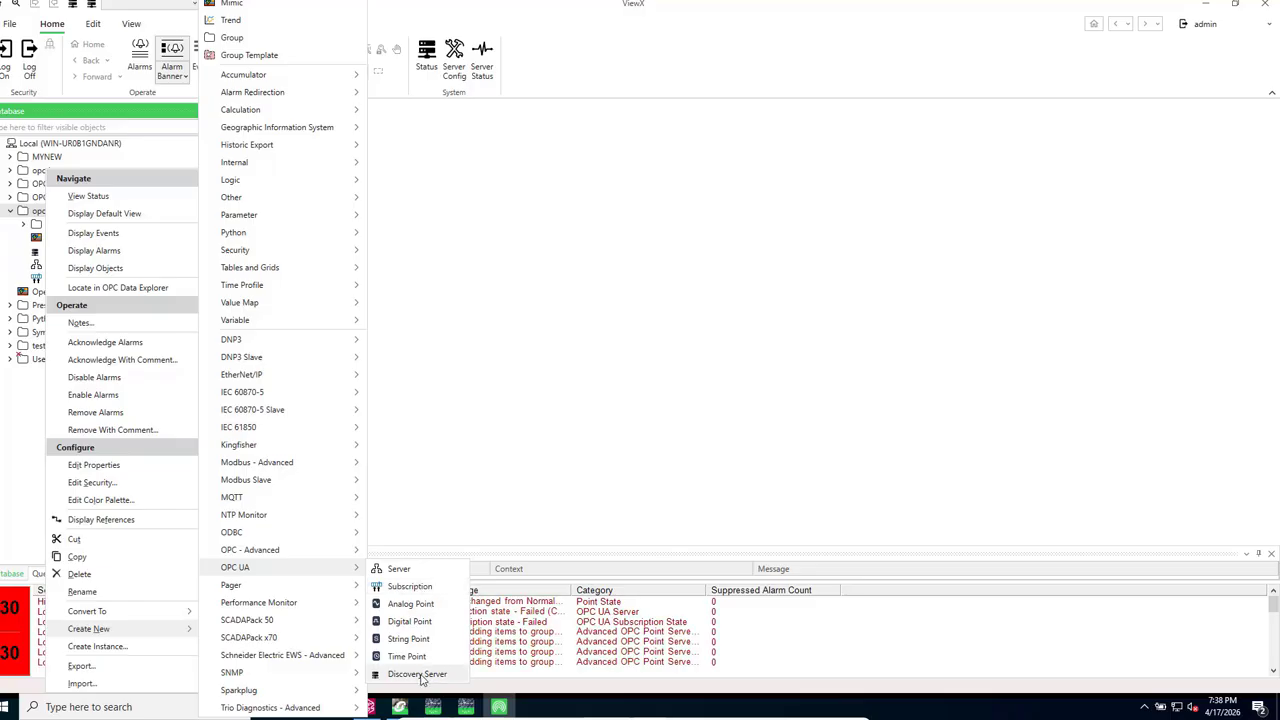
left_click(466, 409)
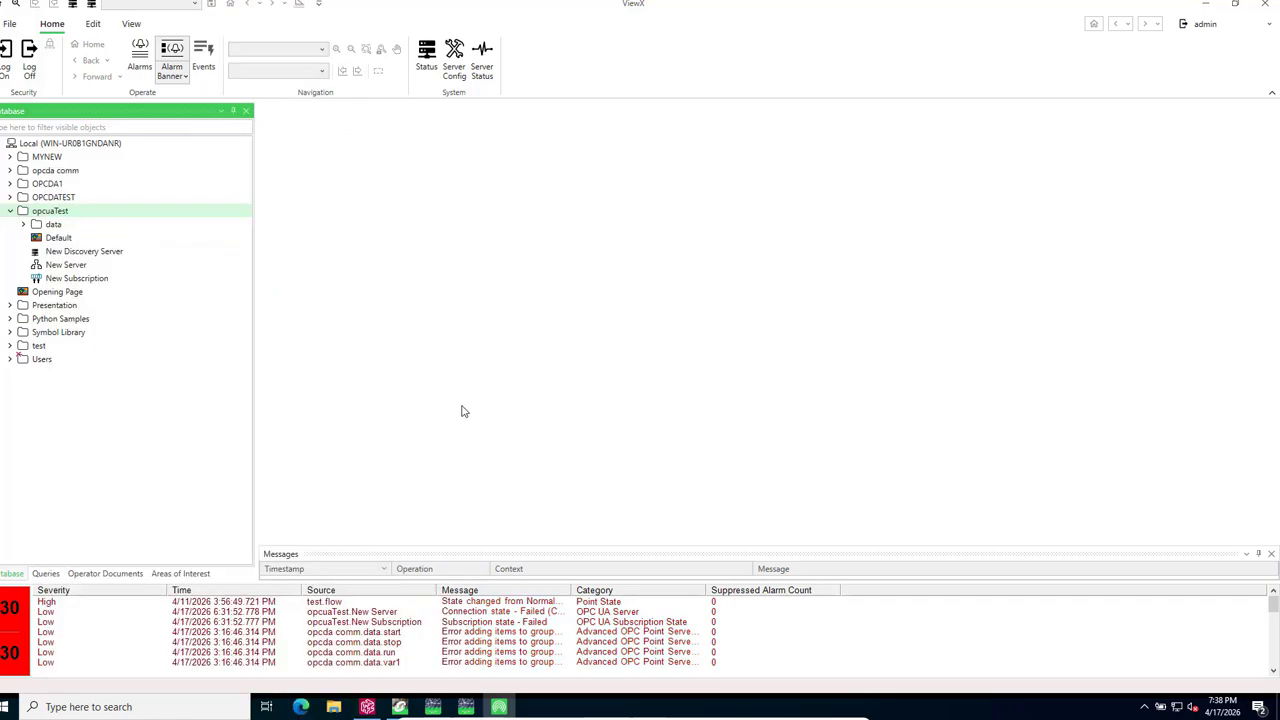
Expand the data group and view the OPC UA point types available for creation there, such as Analog Point and Digital Point
left_click(24, 225)
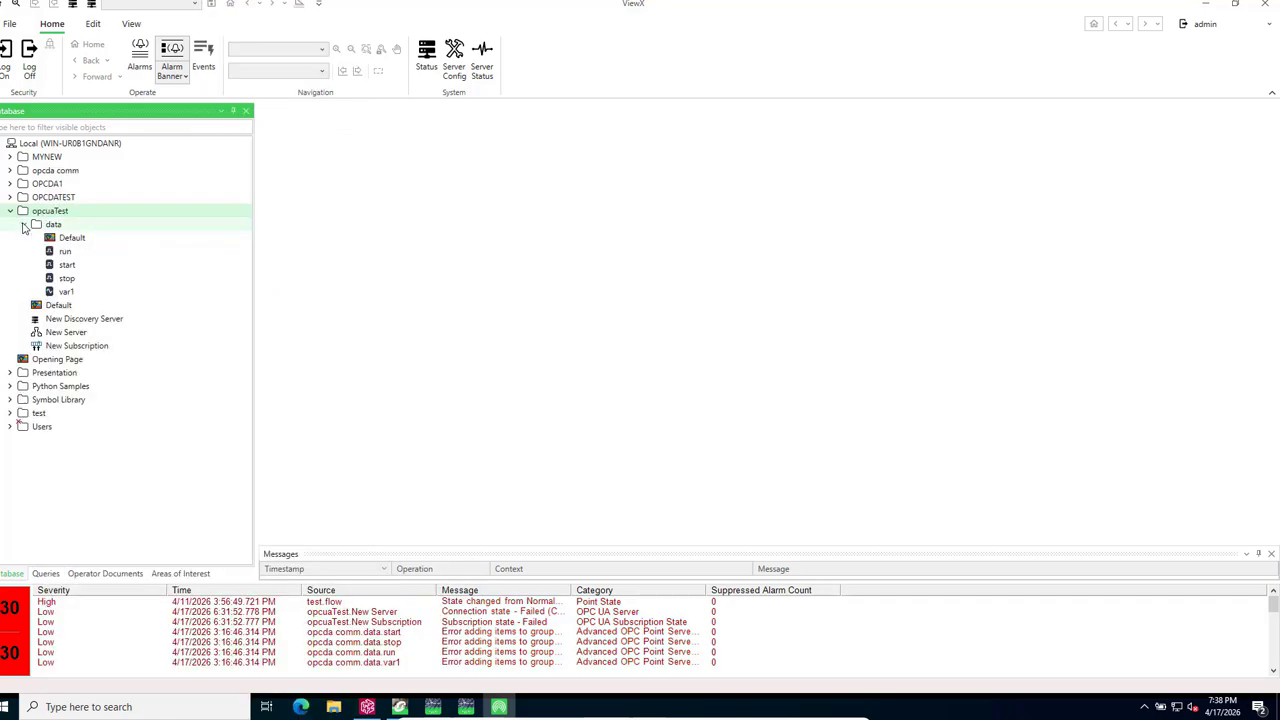
right_click(47, 229)
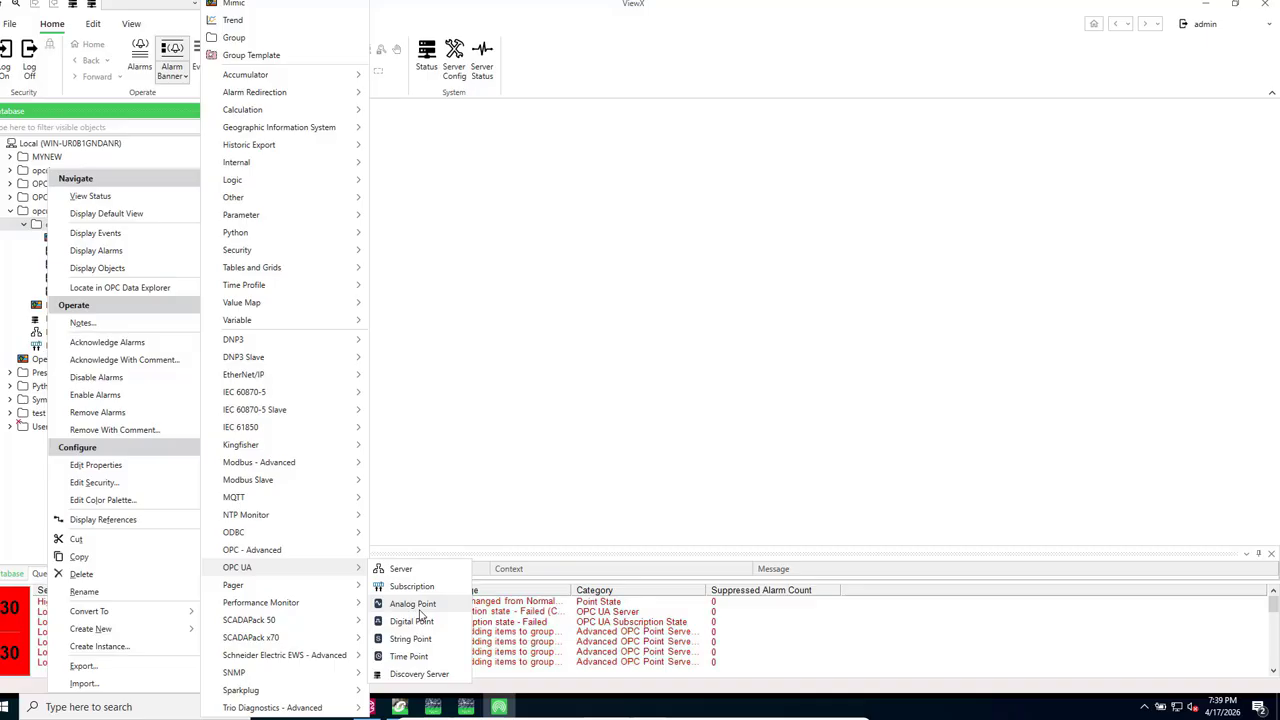
left_click(446, 423)
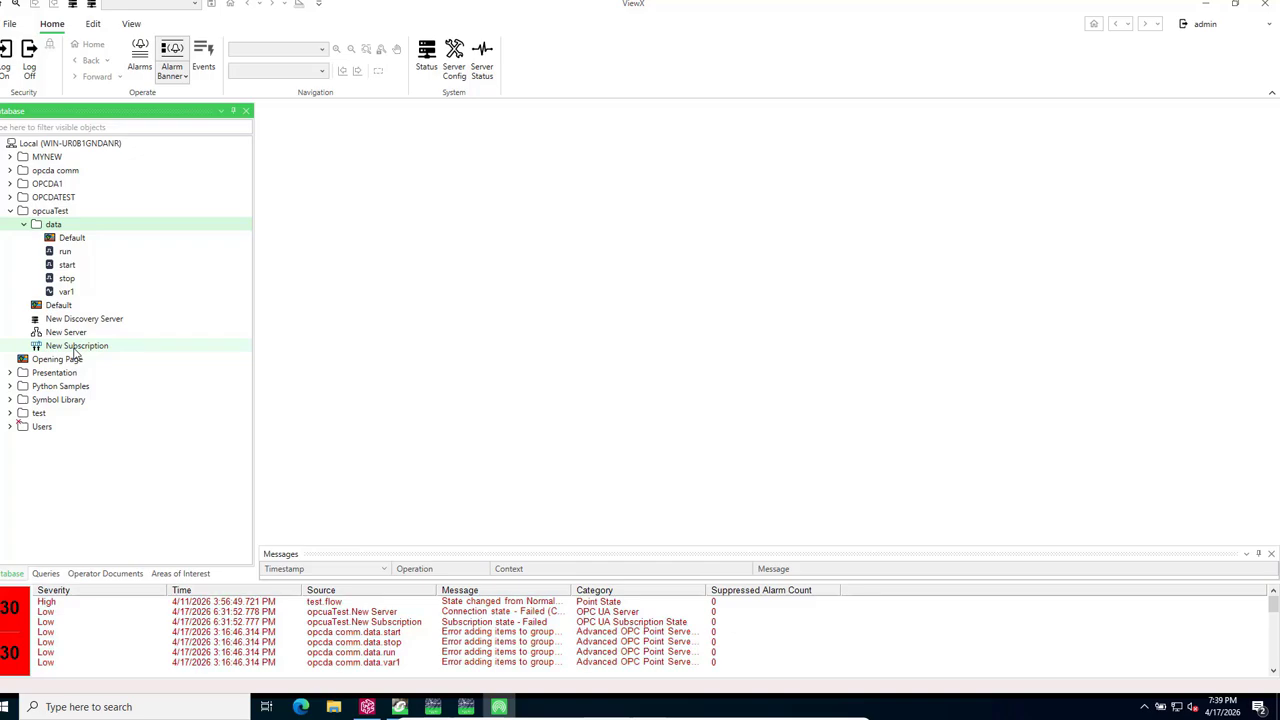
Check the Discovery Server URL of New Discovery Server against the endpoint URL copied from OPC UA Server Expert, then close its configuration
double_click(105, 318)
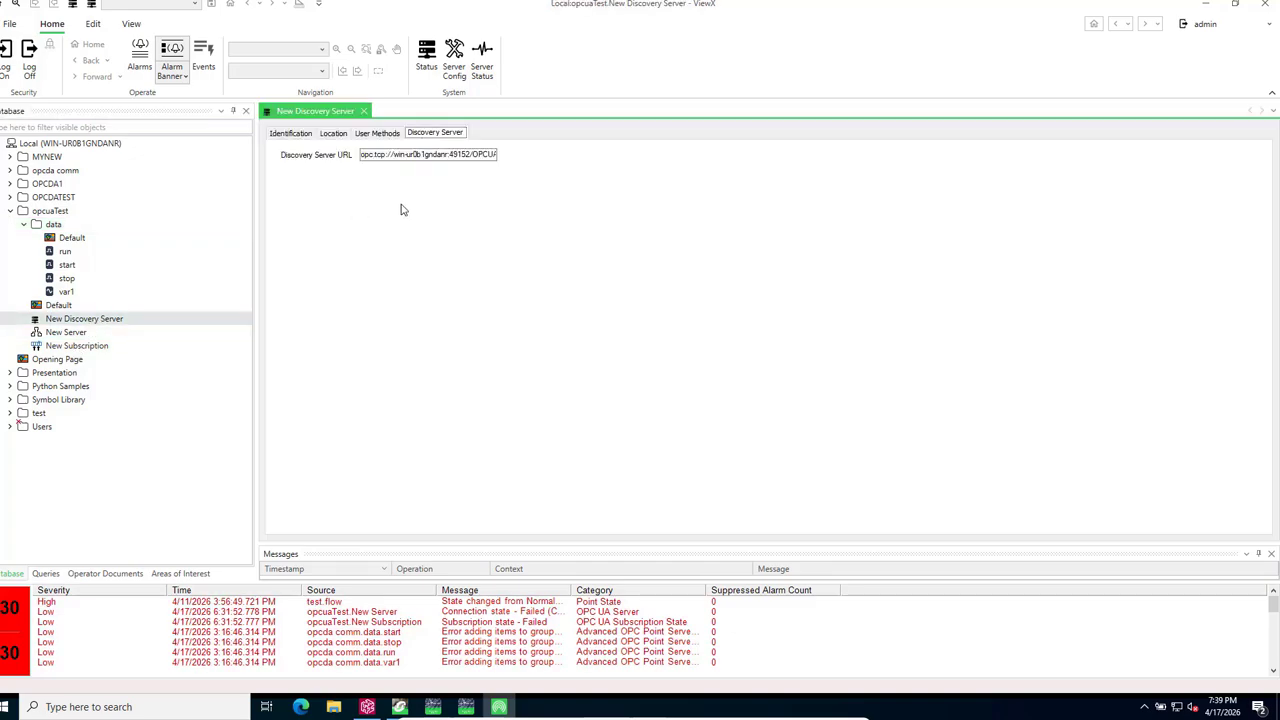
left_click(421, 154)
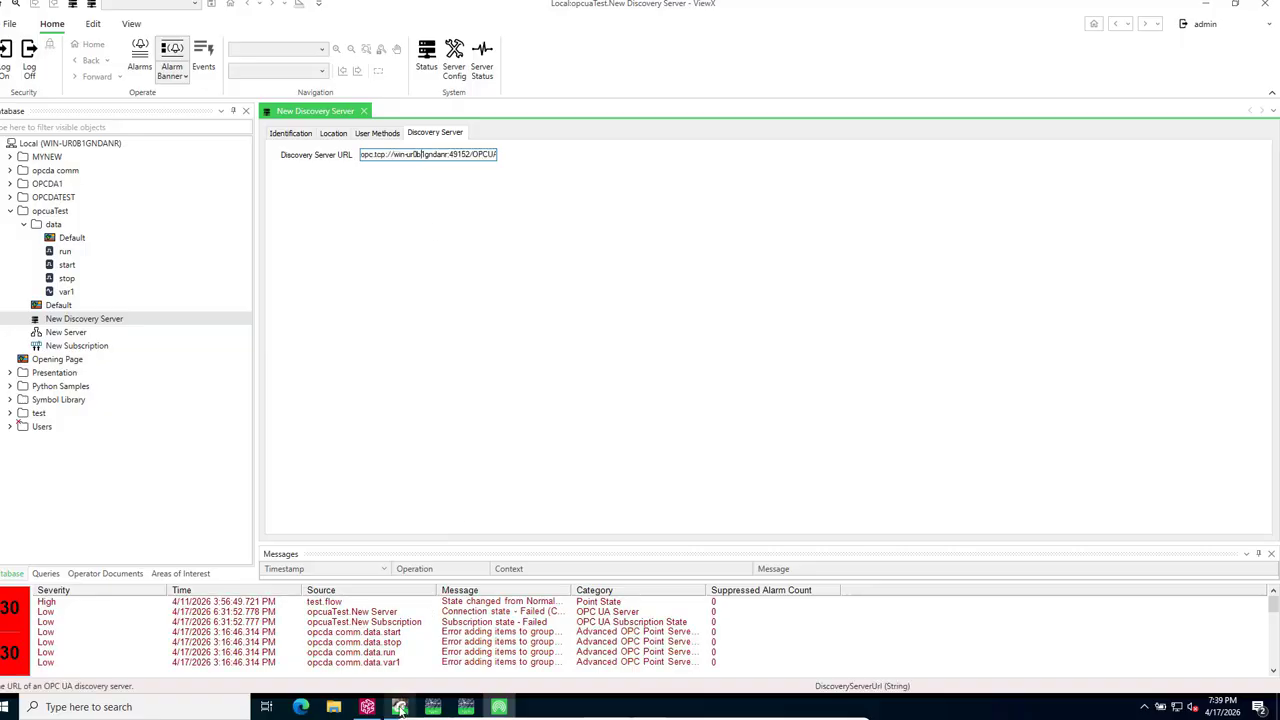
left_click(466, 707)
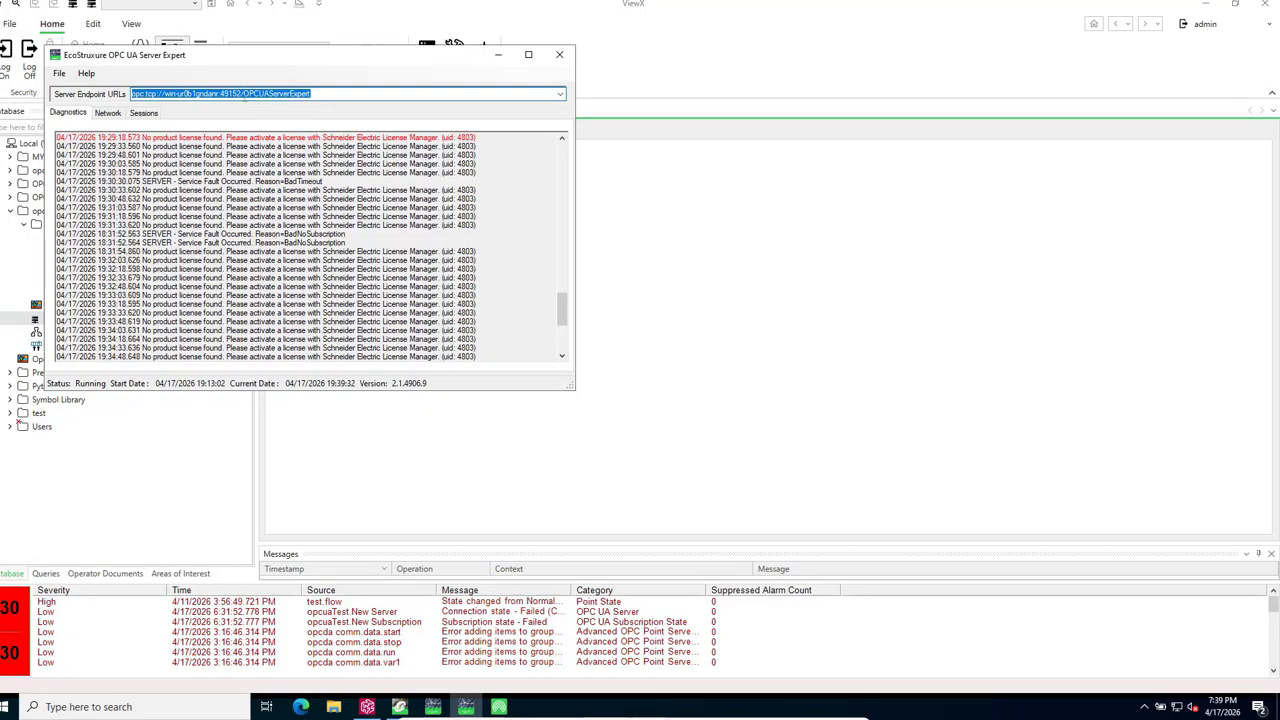
right_click(263, 97)
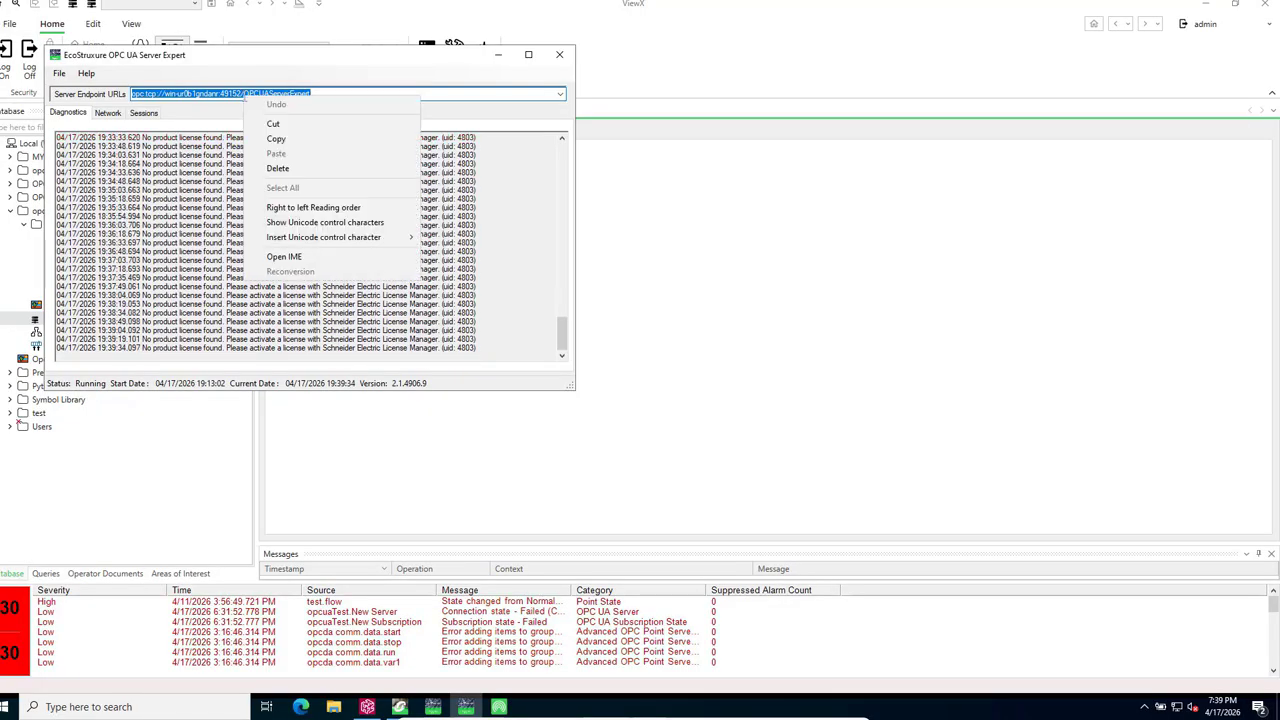
left_click(284, 140)
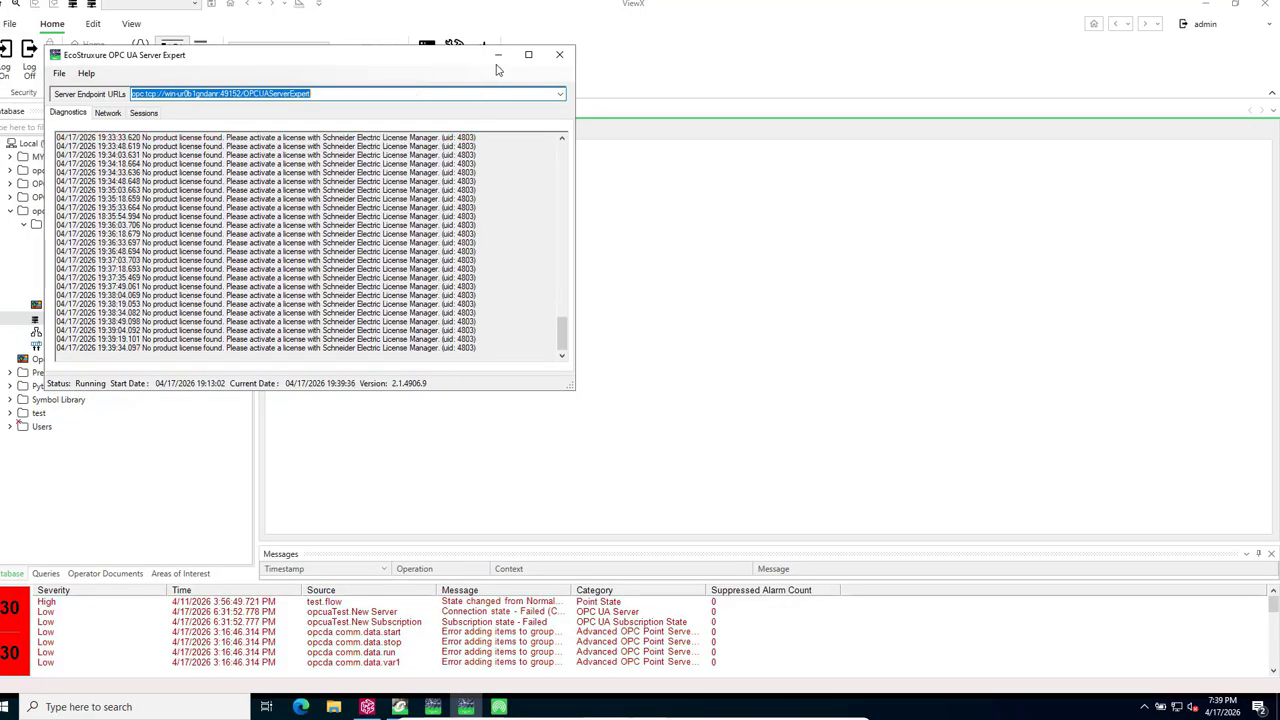
left_click(497, 54)
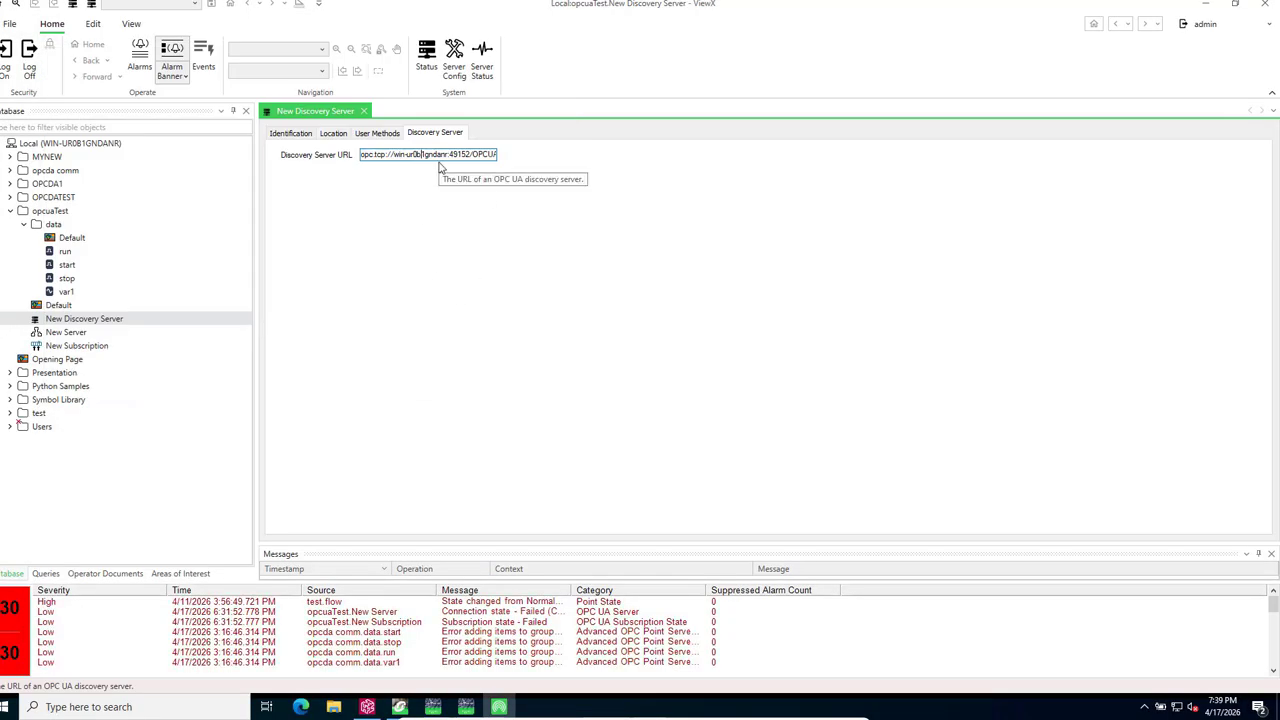
left_click(363, 110)
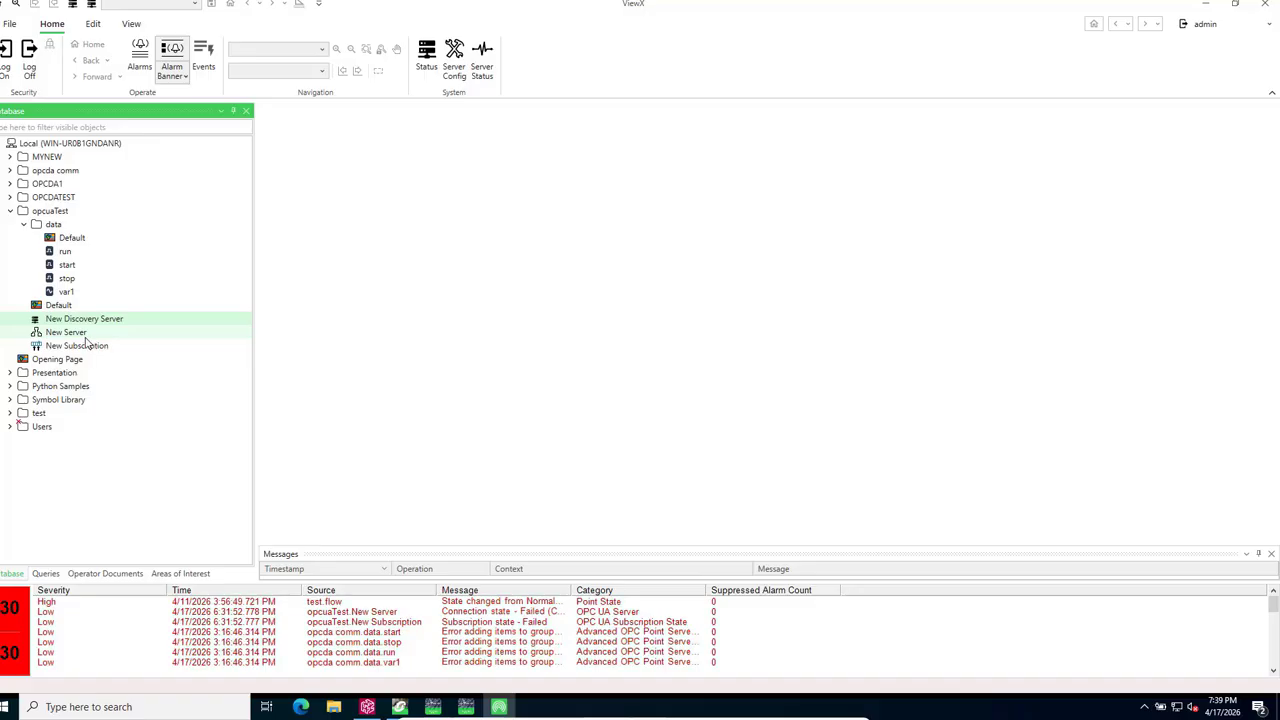
Set New Server's Server URL to opc.tcp://[fd17:625c:f037:2:948d:ba2:ad40:6662]:49152/OPCUAServerExpert, found under New Discovery Server
left_click(75, 336)
double_click(75, 336)
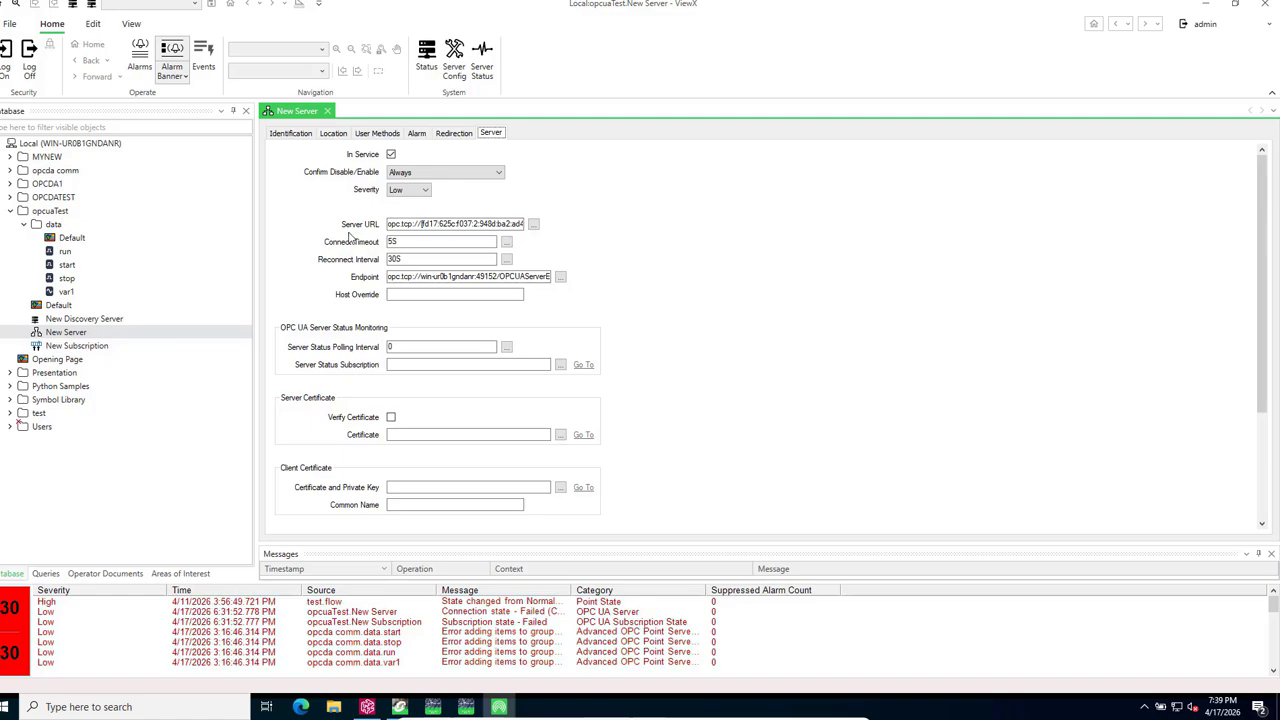
left_click(534, 225)
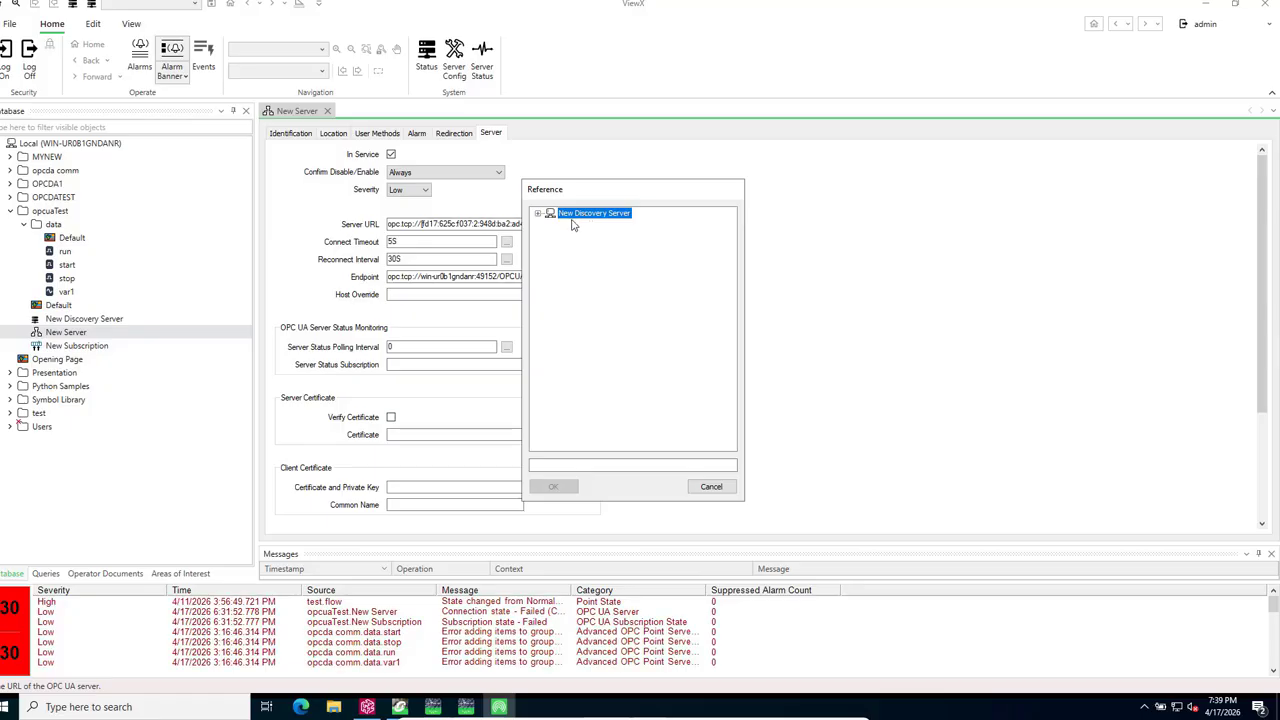
left_click(538, 214)
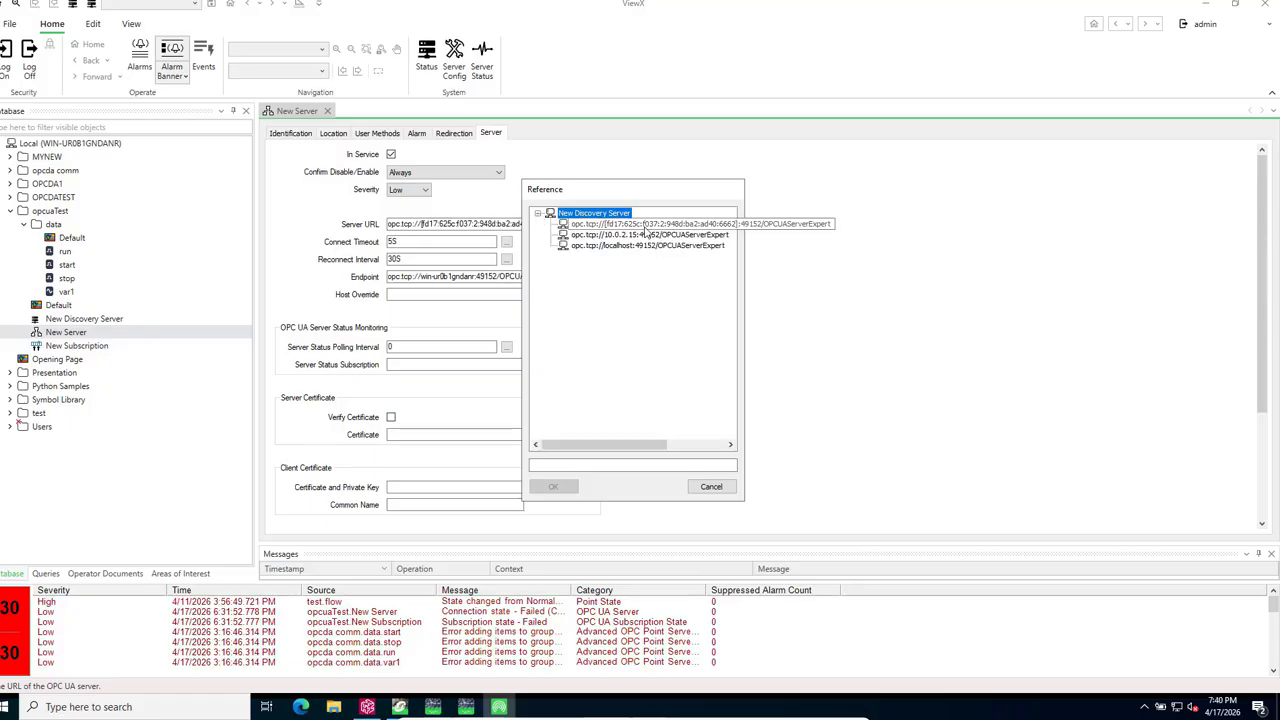
left_click(645, 226)
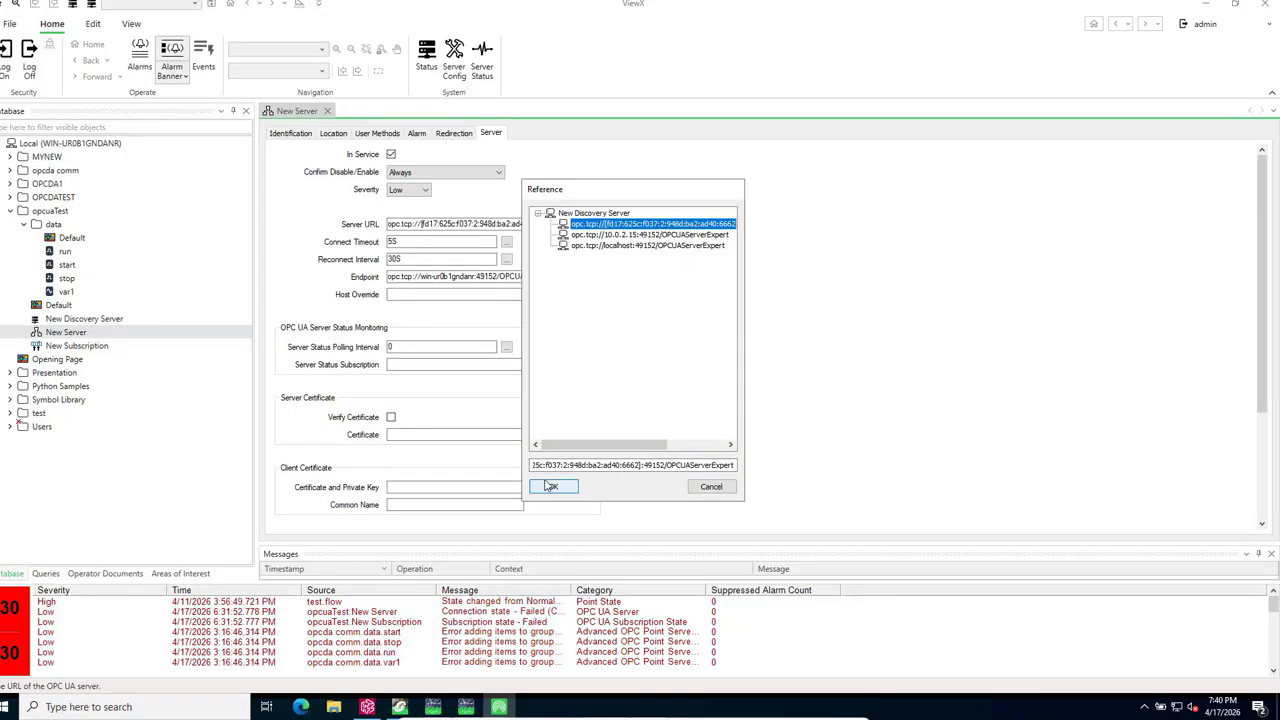
left_click(556, 487)
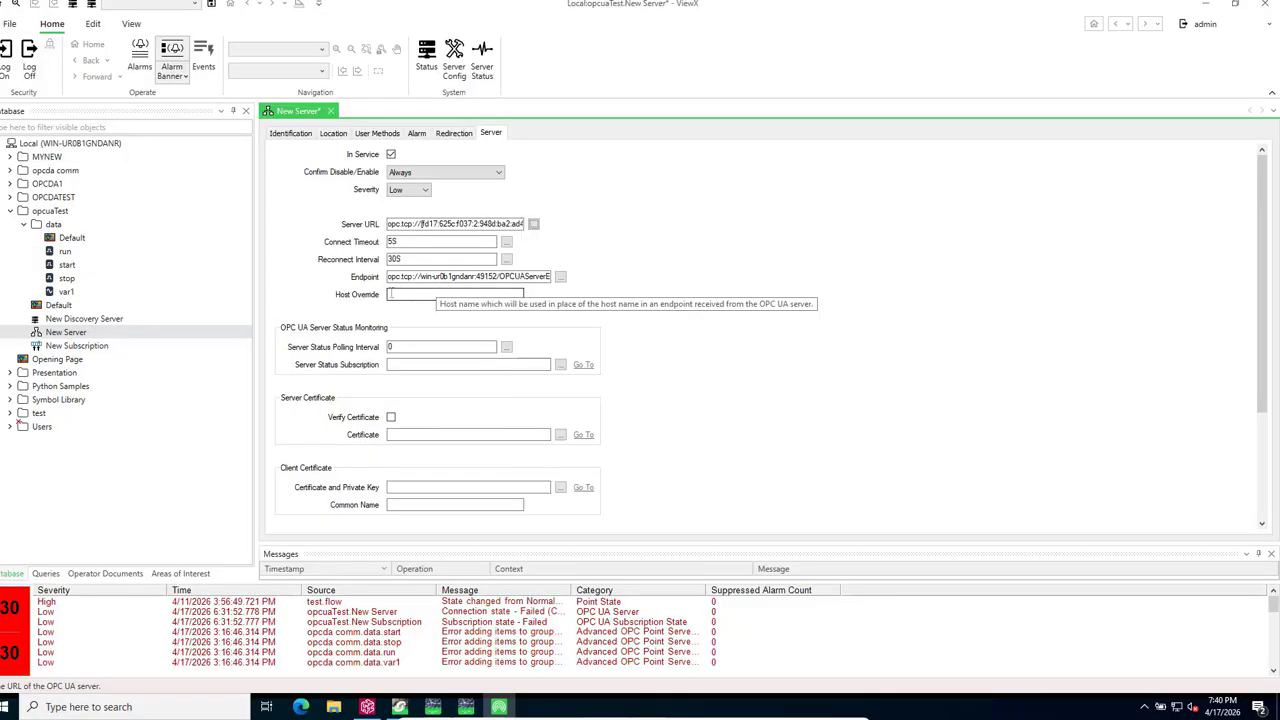
Set New Server's Endpoint to opc.tcp://win-ur0b1gndanr:49152/OPCUAServerExpert - Basic256Sha256 - SignAndEncrypt and save the configuration
left_click(560, 277)
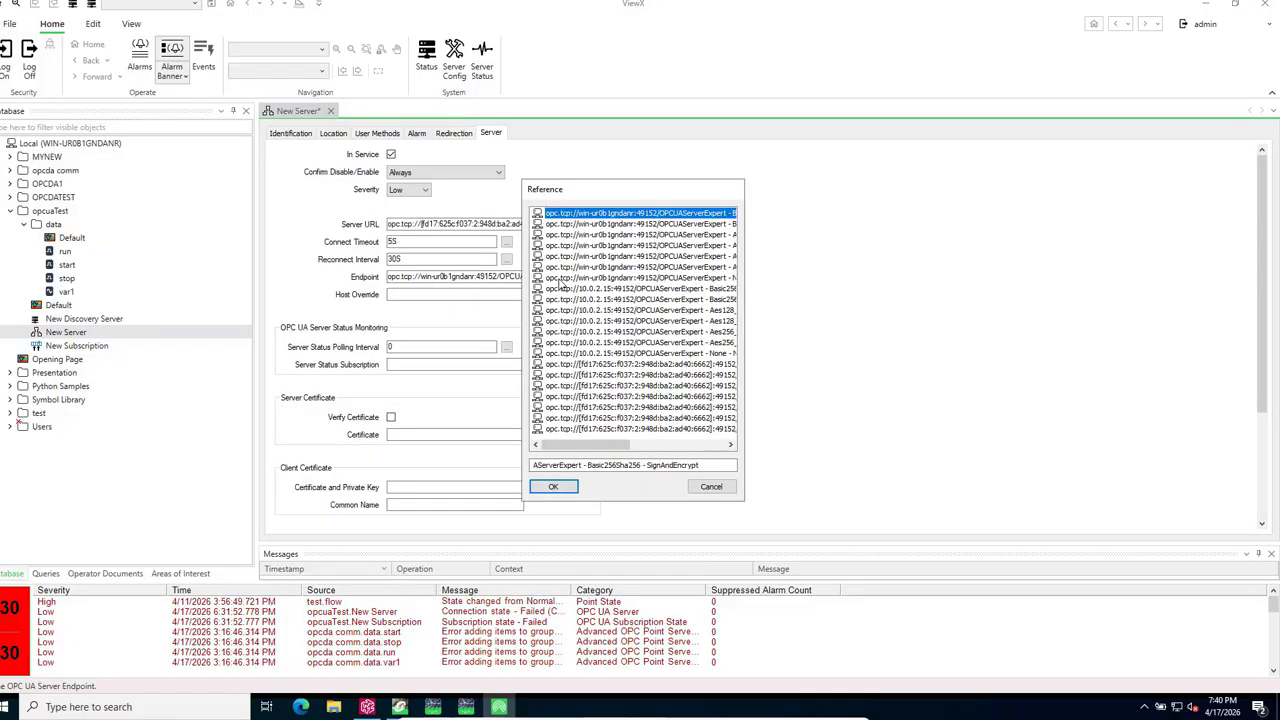
left_click(651, 217)
left_click(556, 487)
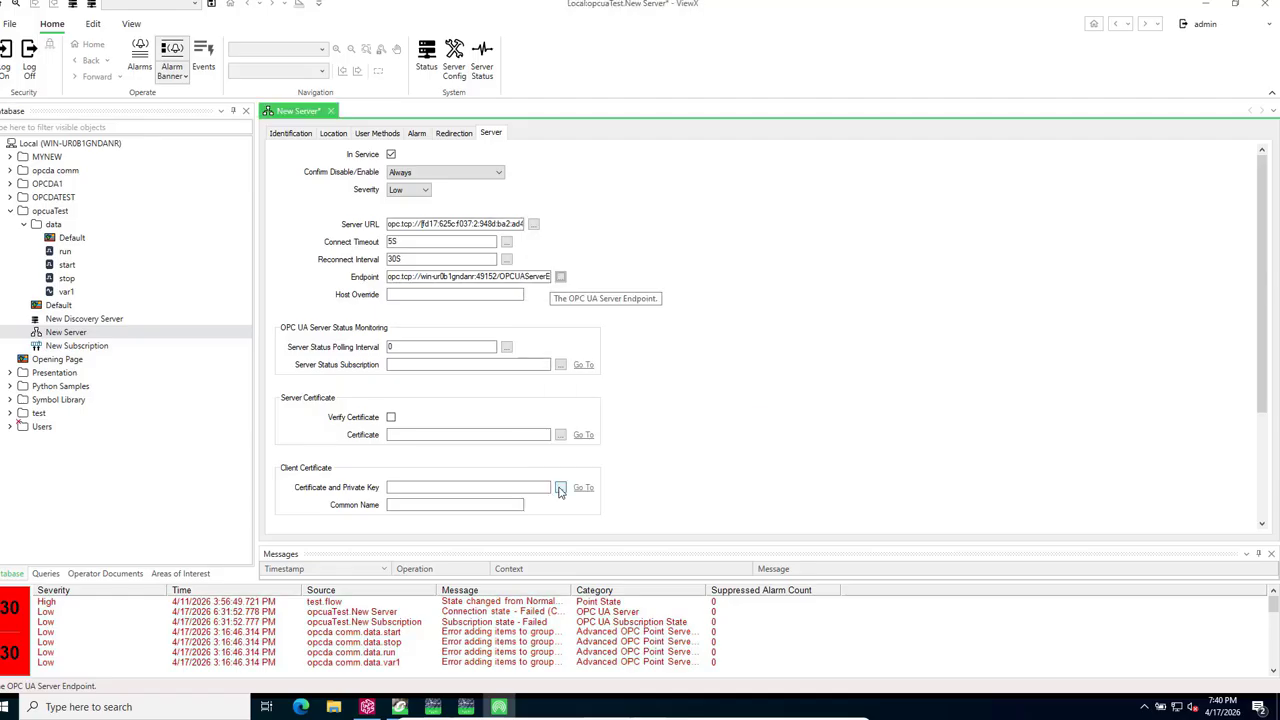
left_click(212, 4)
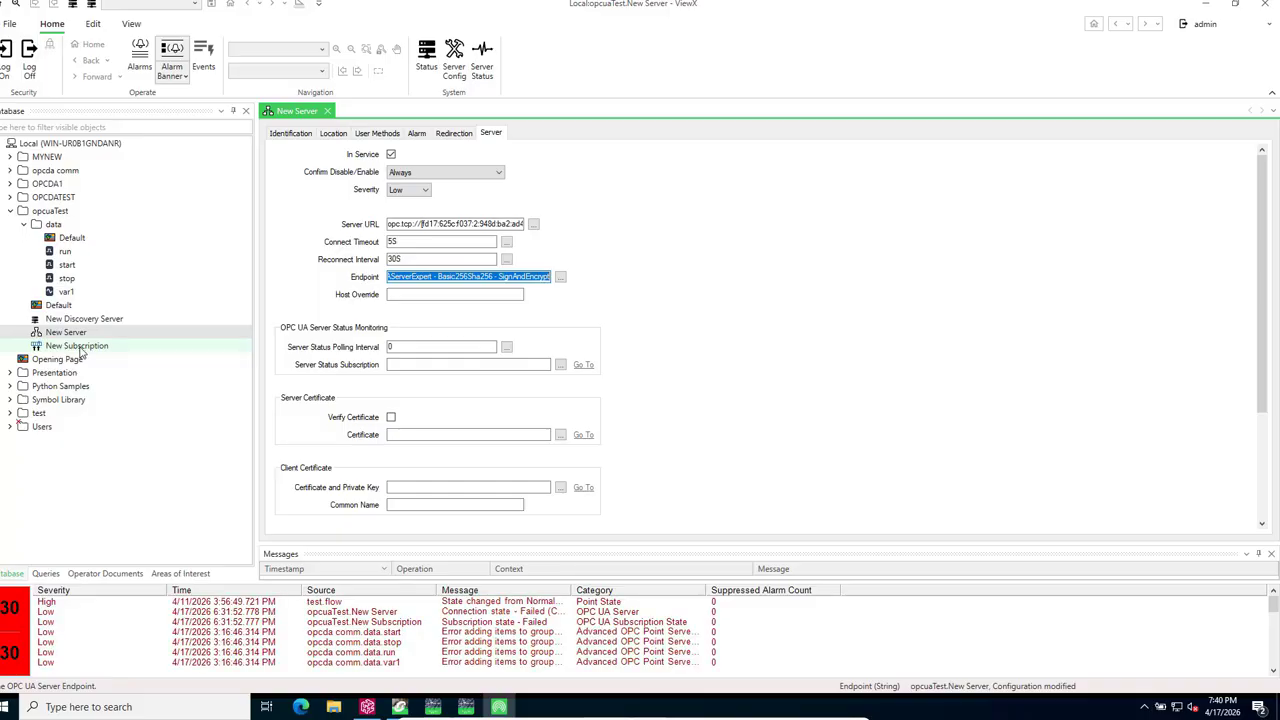
Check the OPC UA Servers assigned to New Subscription and those available to add in opcuaTest, then close the subscription and server configurations
left_click(80, 348)
double_click(81, 348)
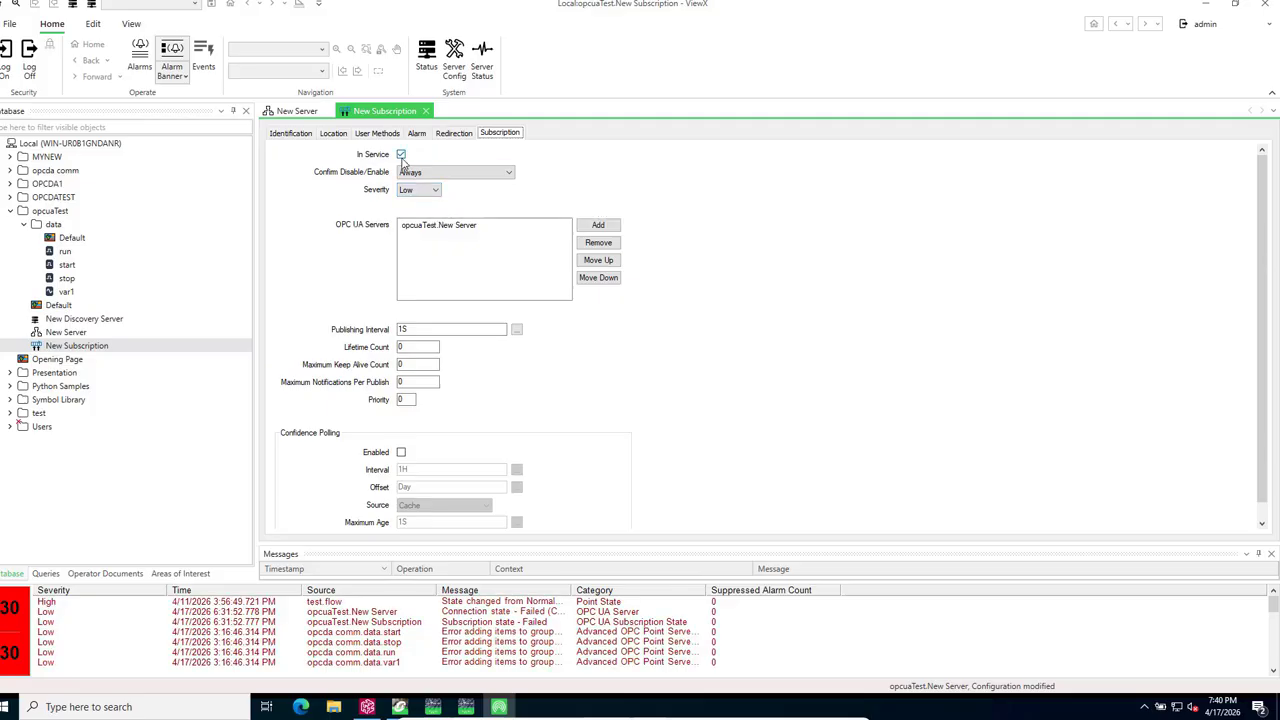
left_click(599, 226)
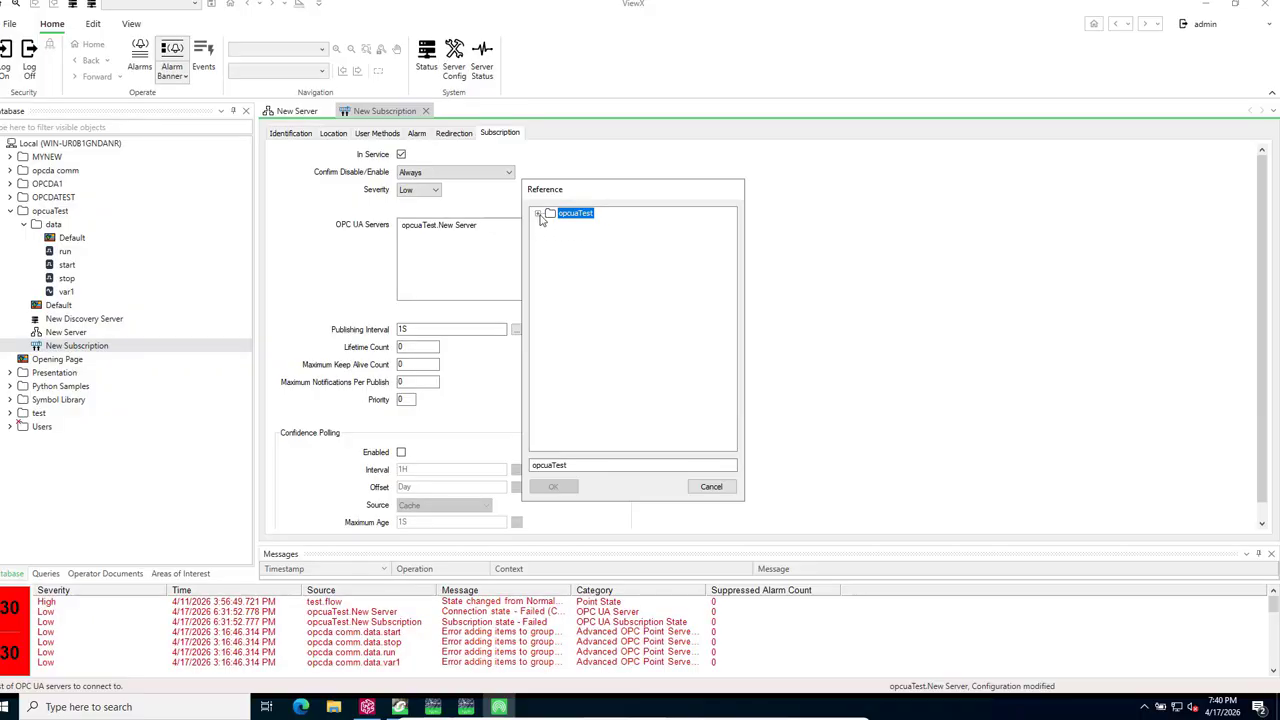
left_click(538, 214)
left_click(708, 488)
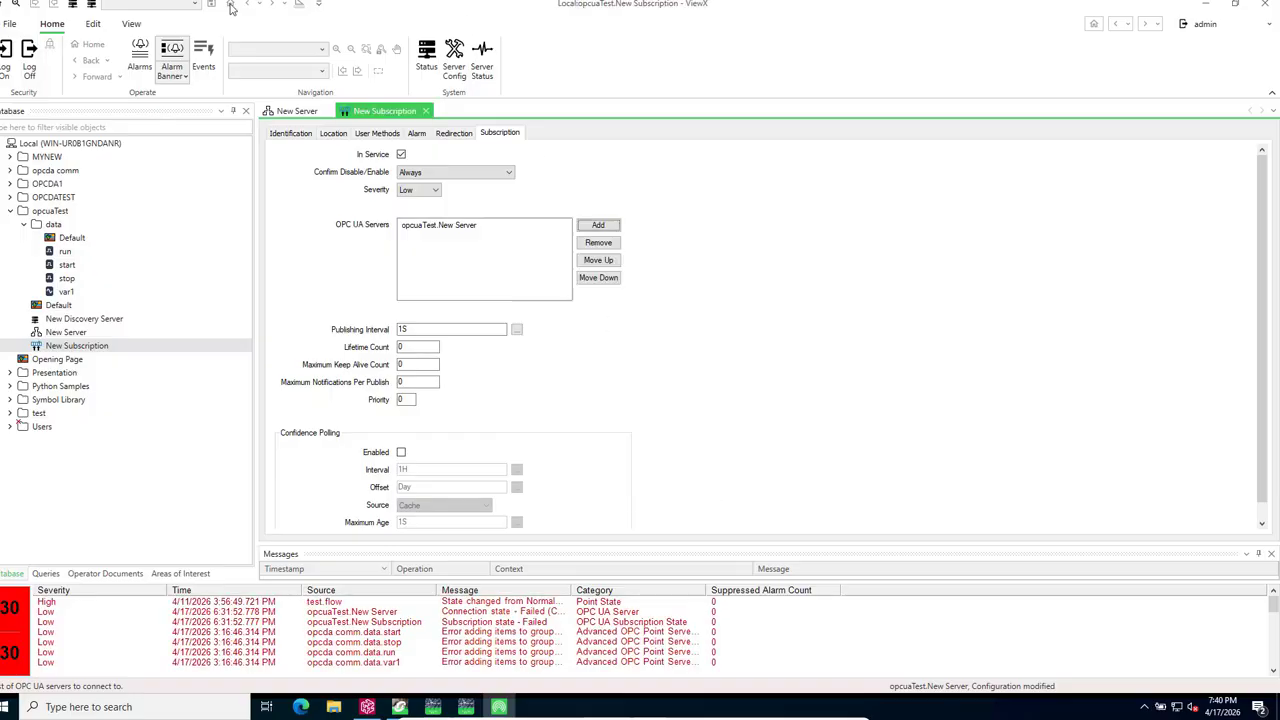
left_click(426, 112)
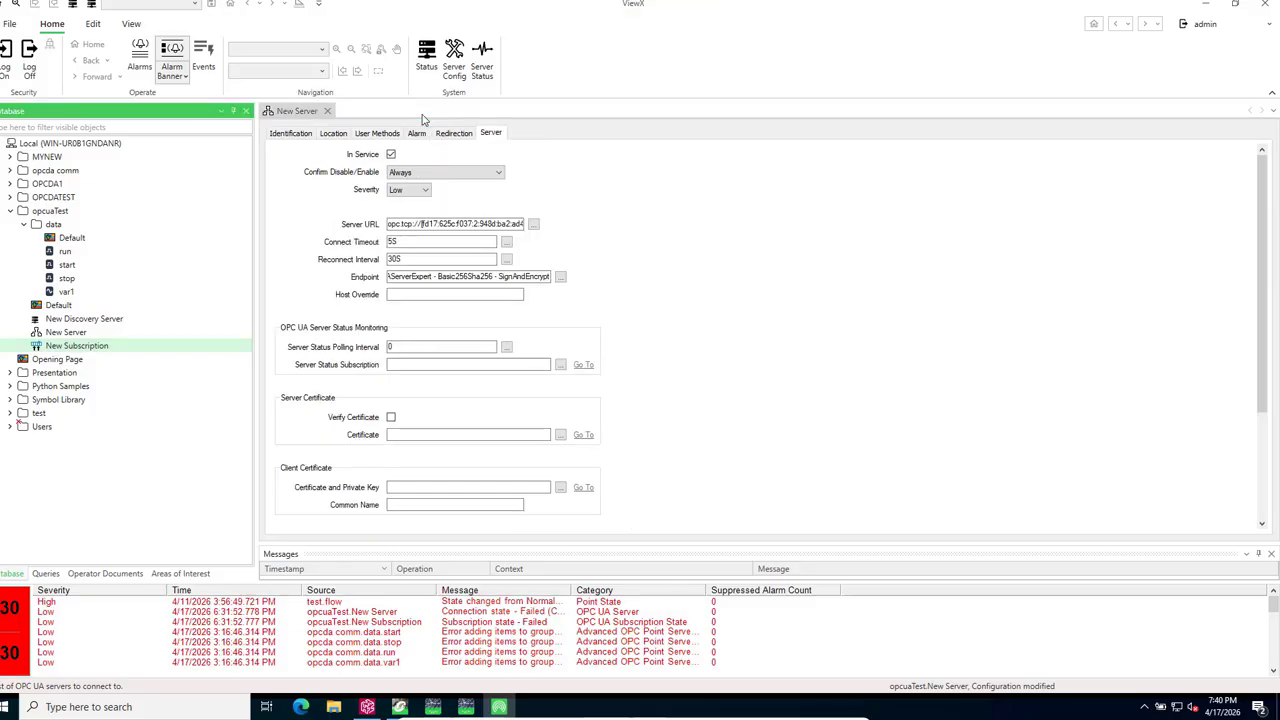
left_click(334, 112)
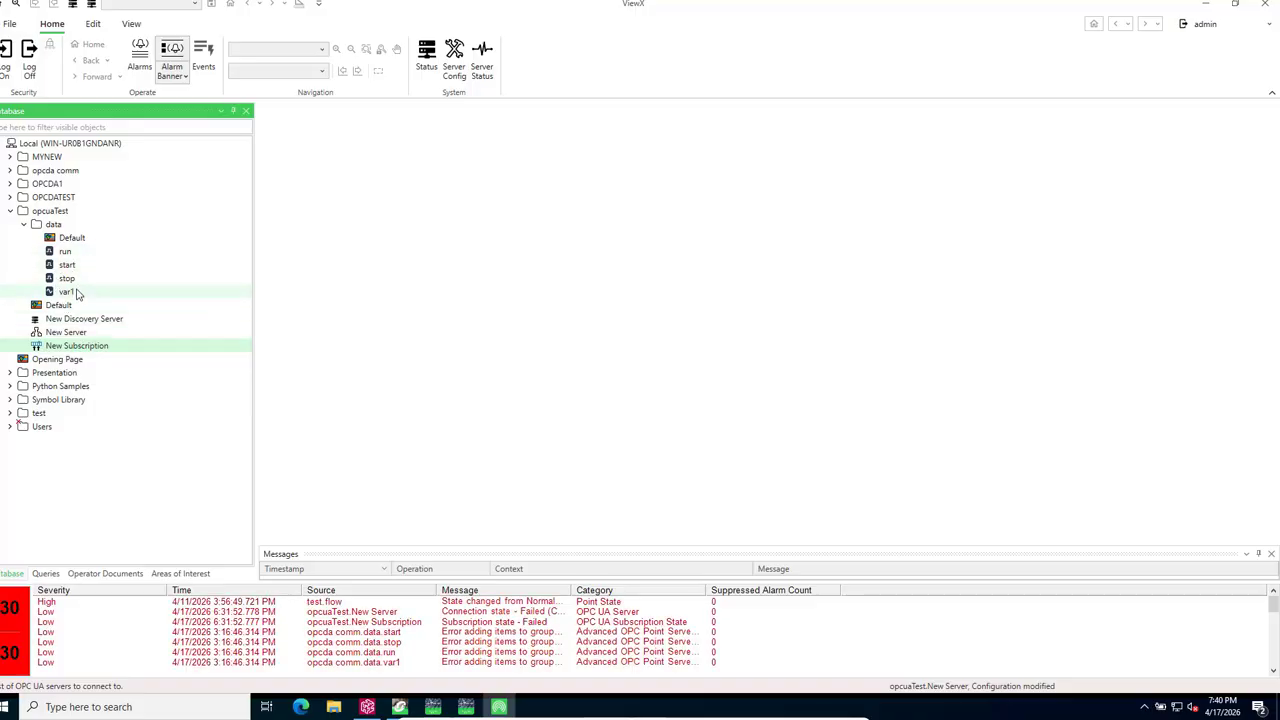
Open the configuration of the run digital point in the data group and set its Subscription to opcuaTest.New Subscription
left_click(66, 256)
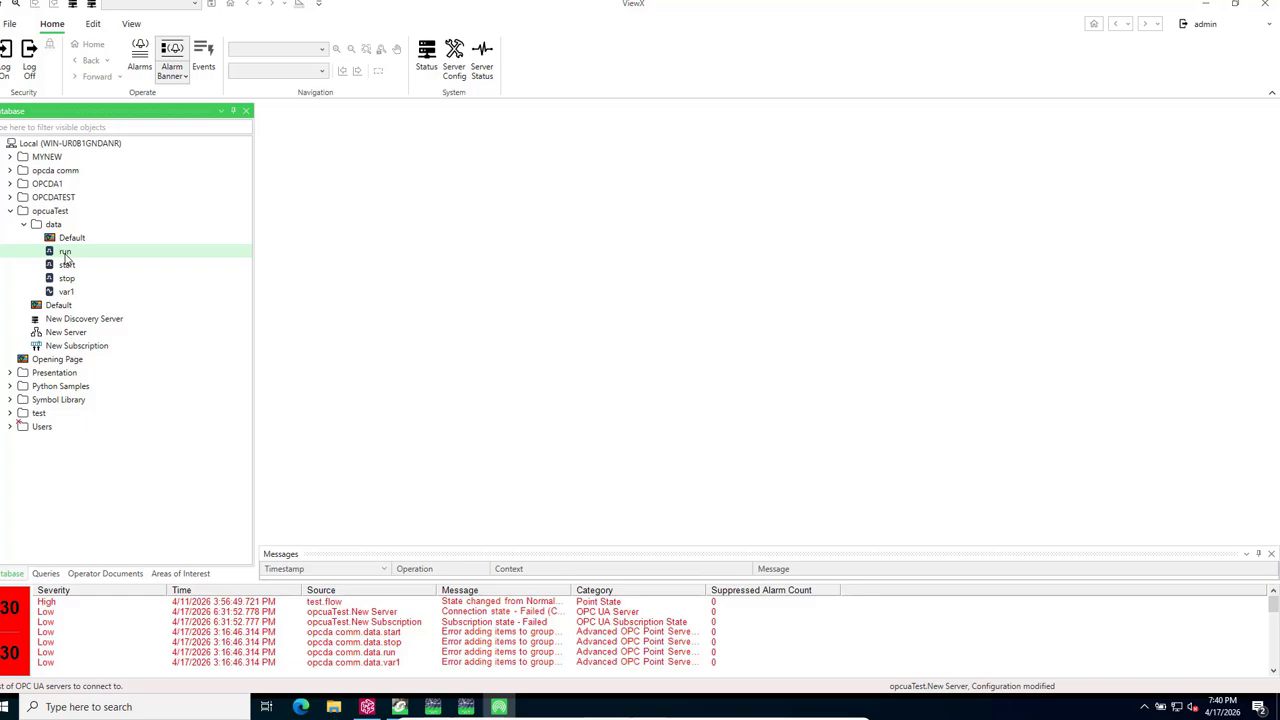
double_click(66, 252)
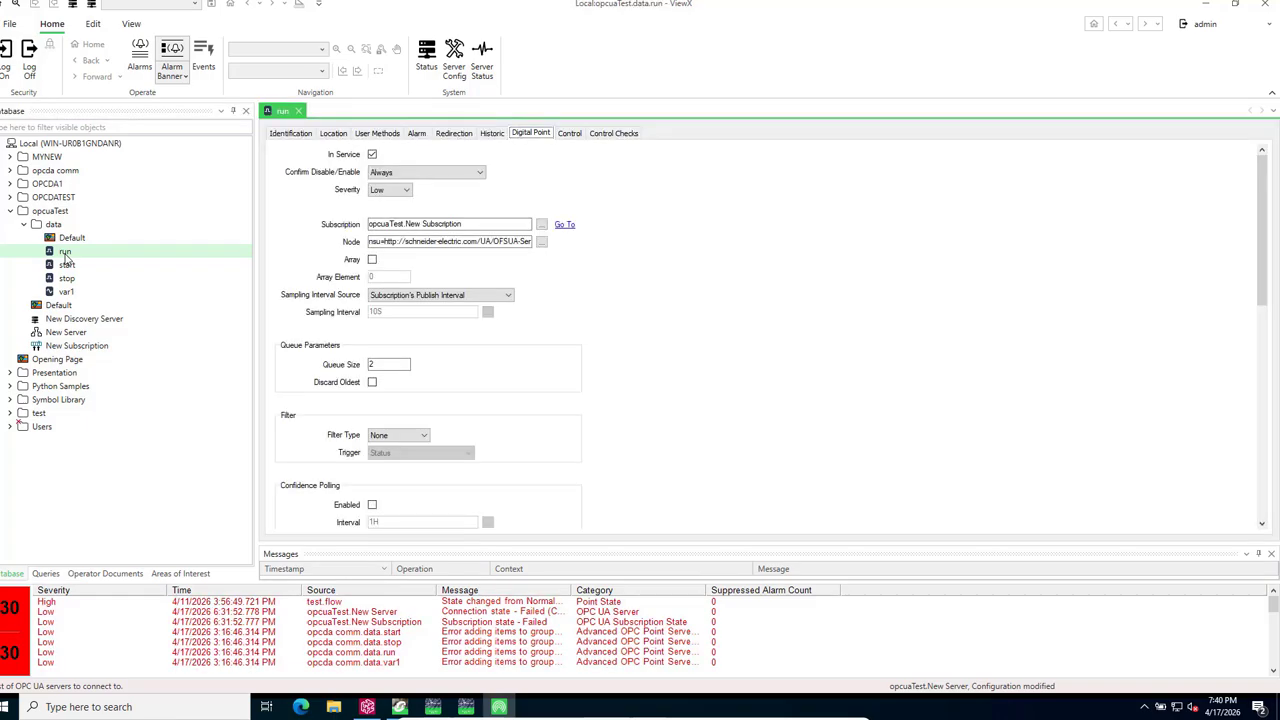
right_click(66, 256)
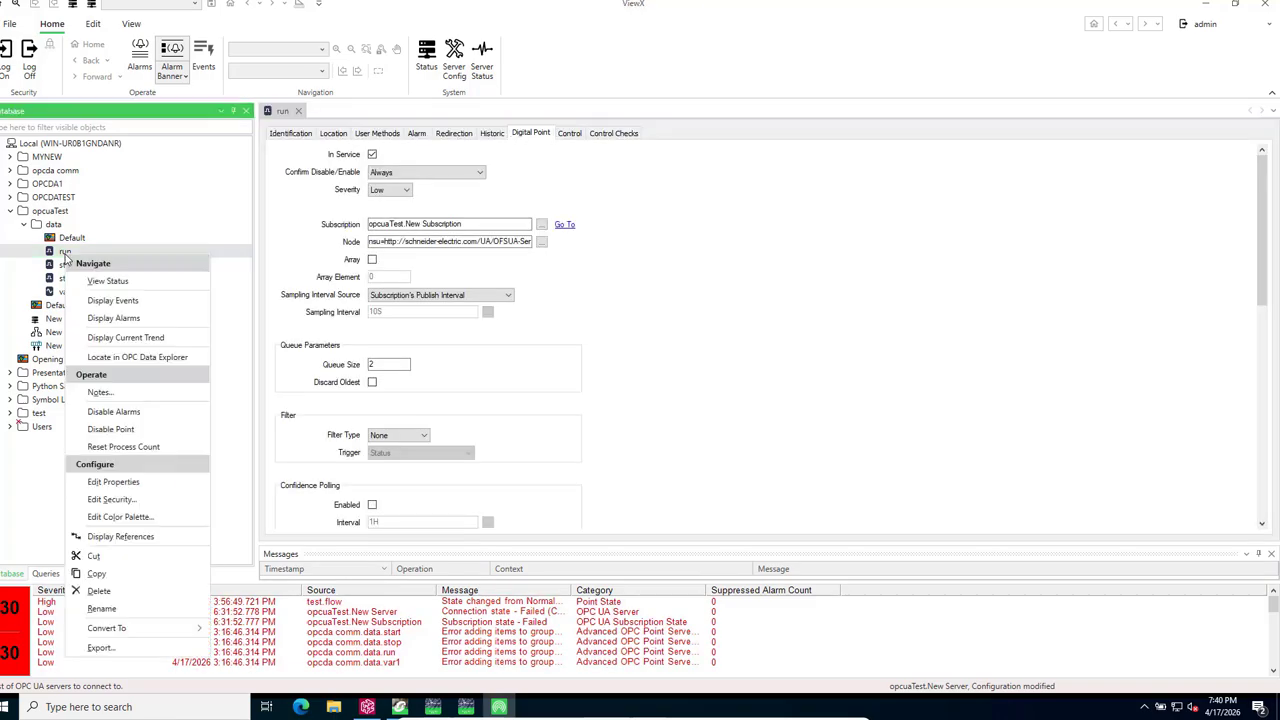
left_click(633, 391)
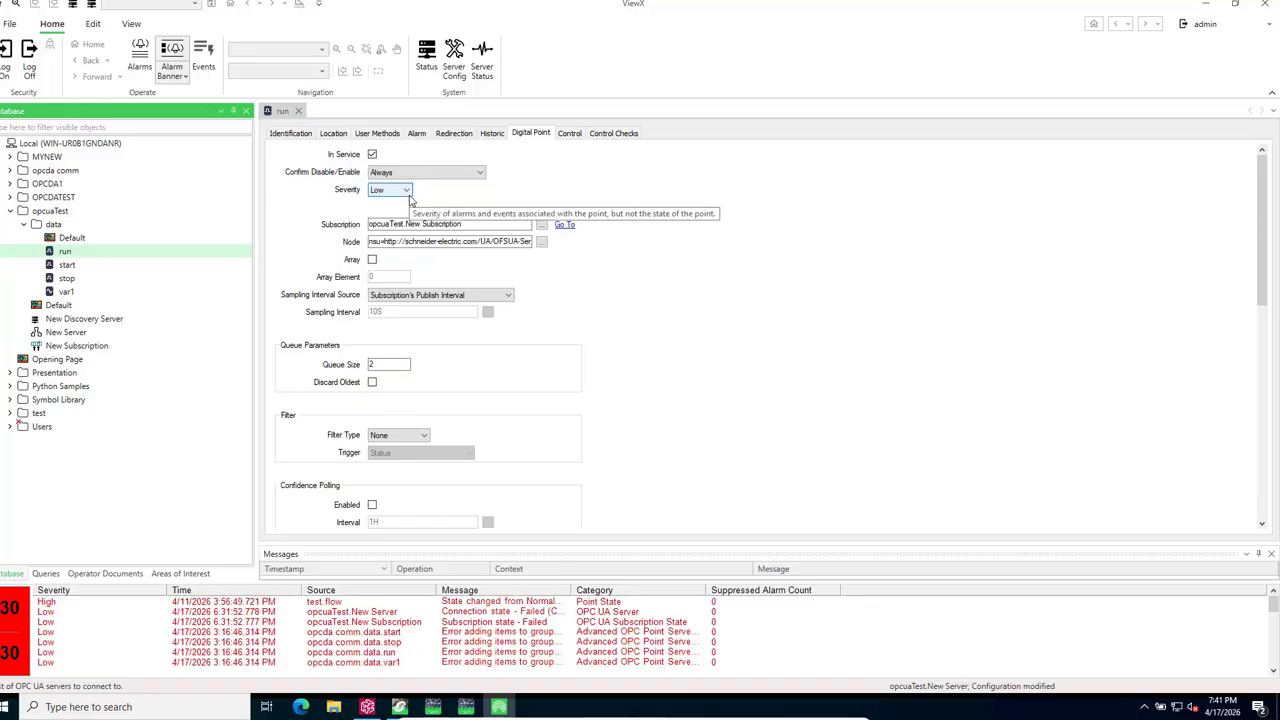
left_click(543, 226)
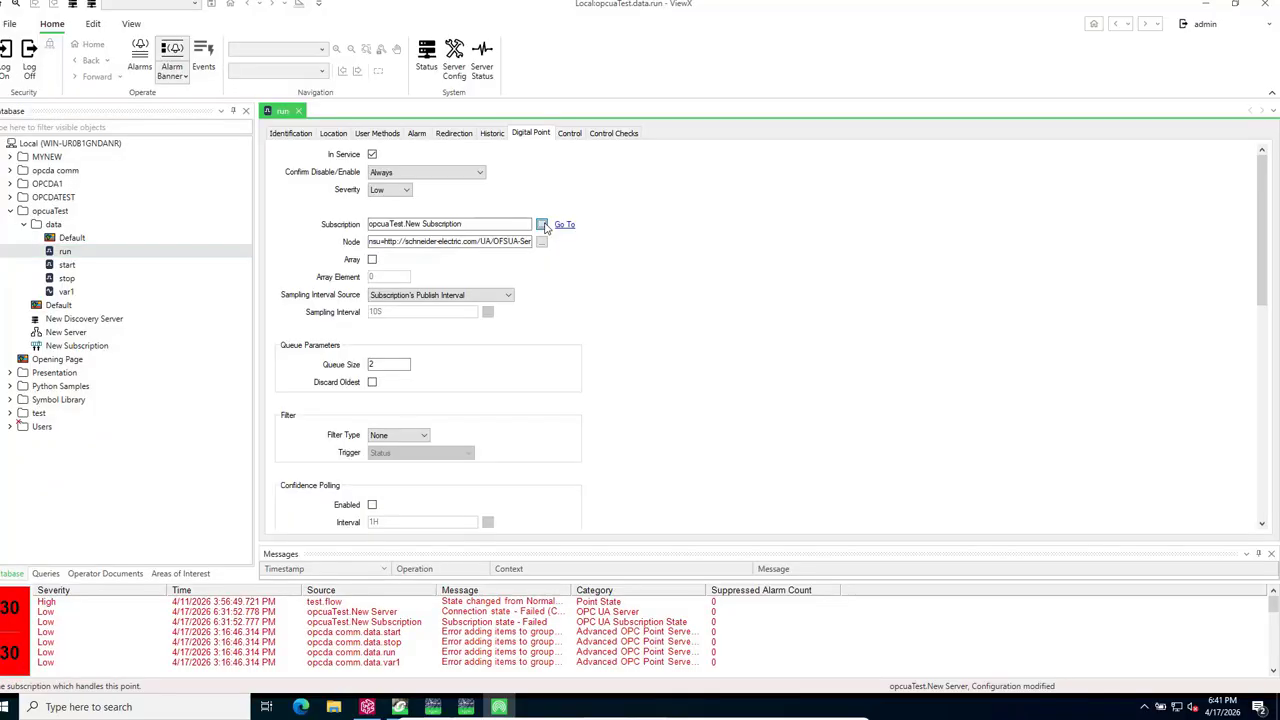
left_click(543, 226)
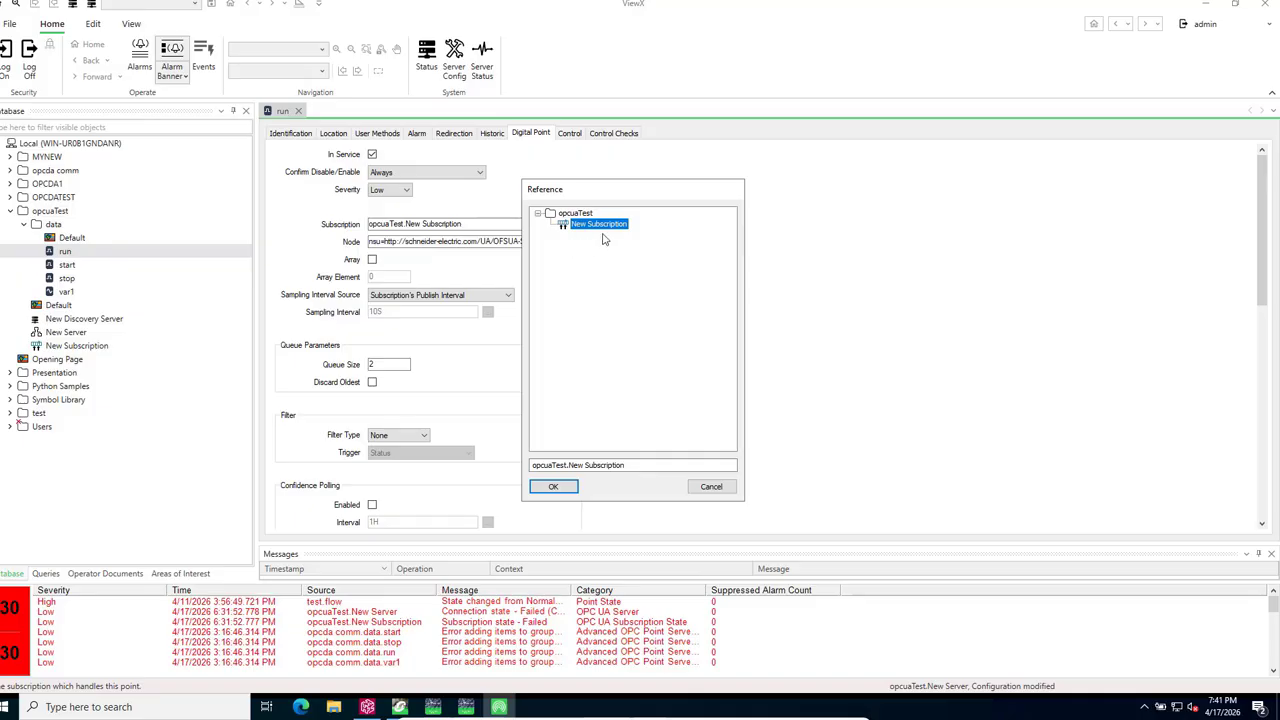
left_click(553, 488)
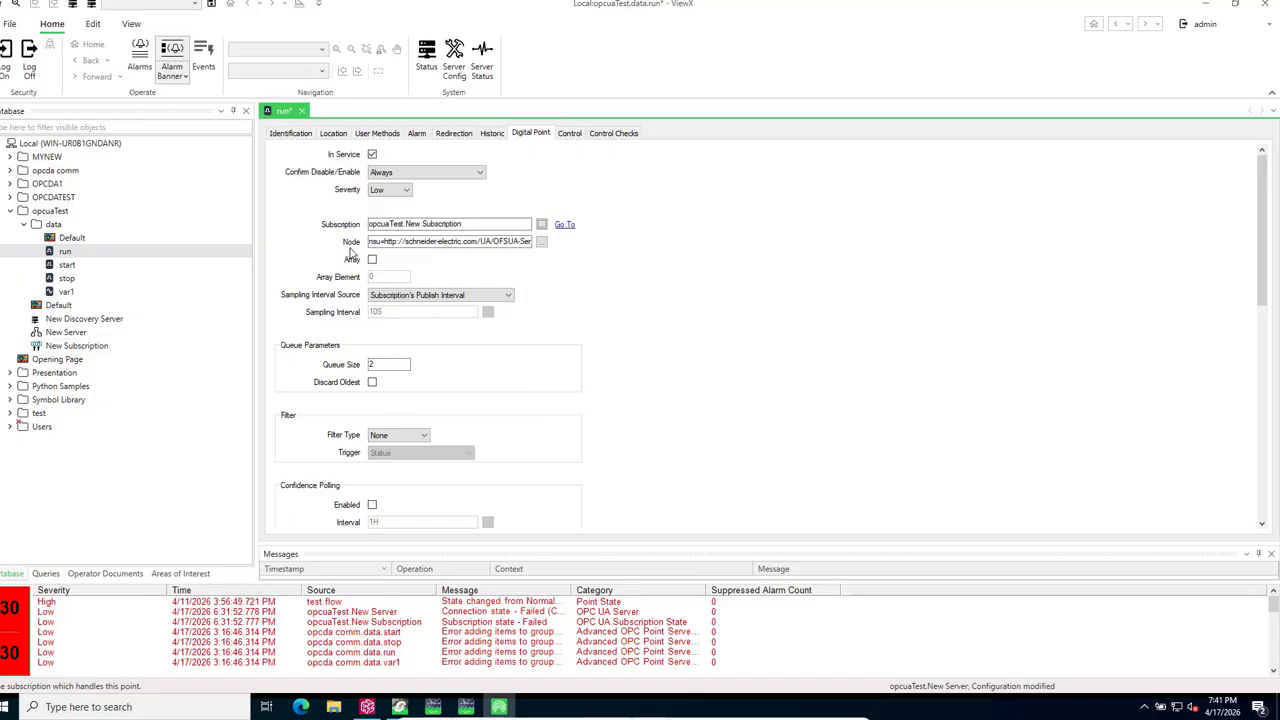
Try to browse the OPC UA server address space for the run point's Node, with Confirm Disable/Enable set to Always
left_click(541, 243)
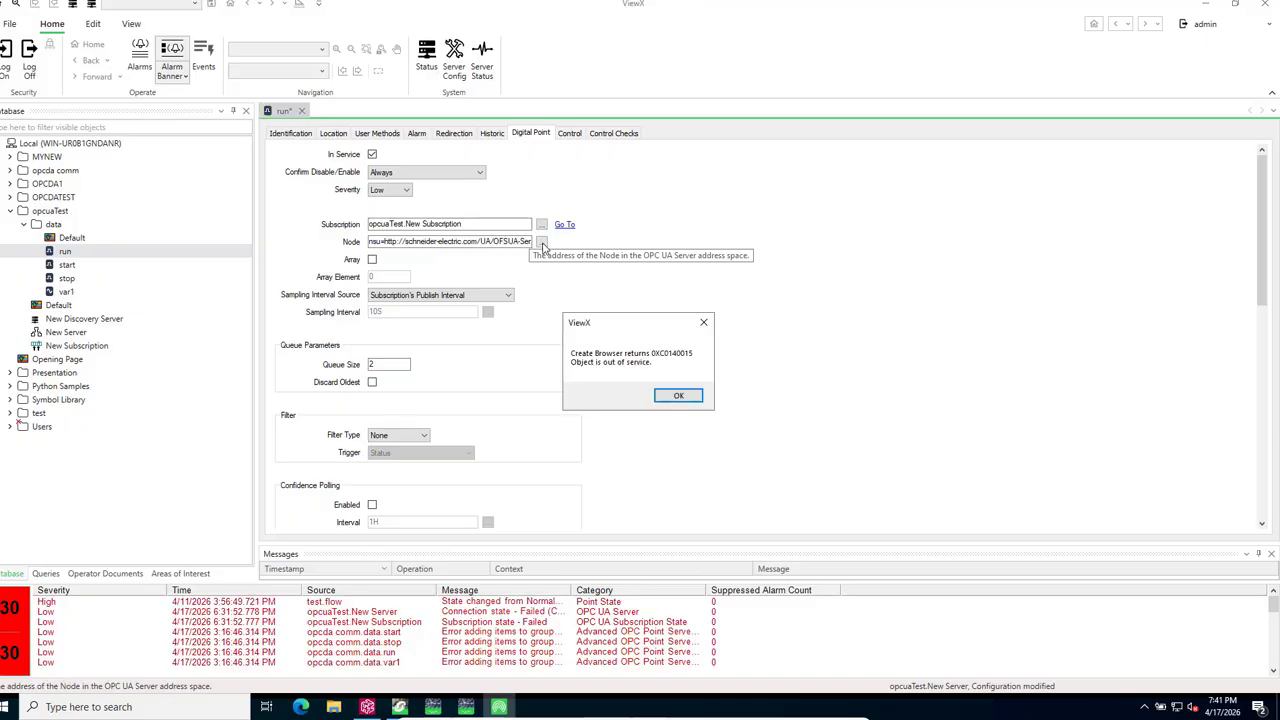
left_click(695, 401)
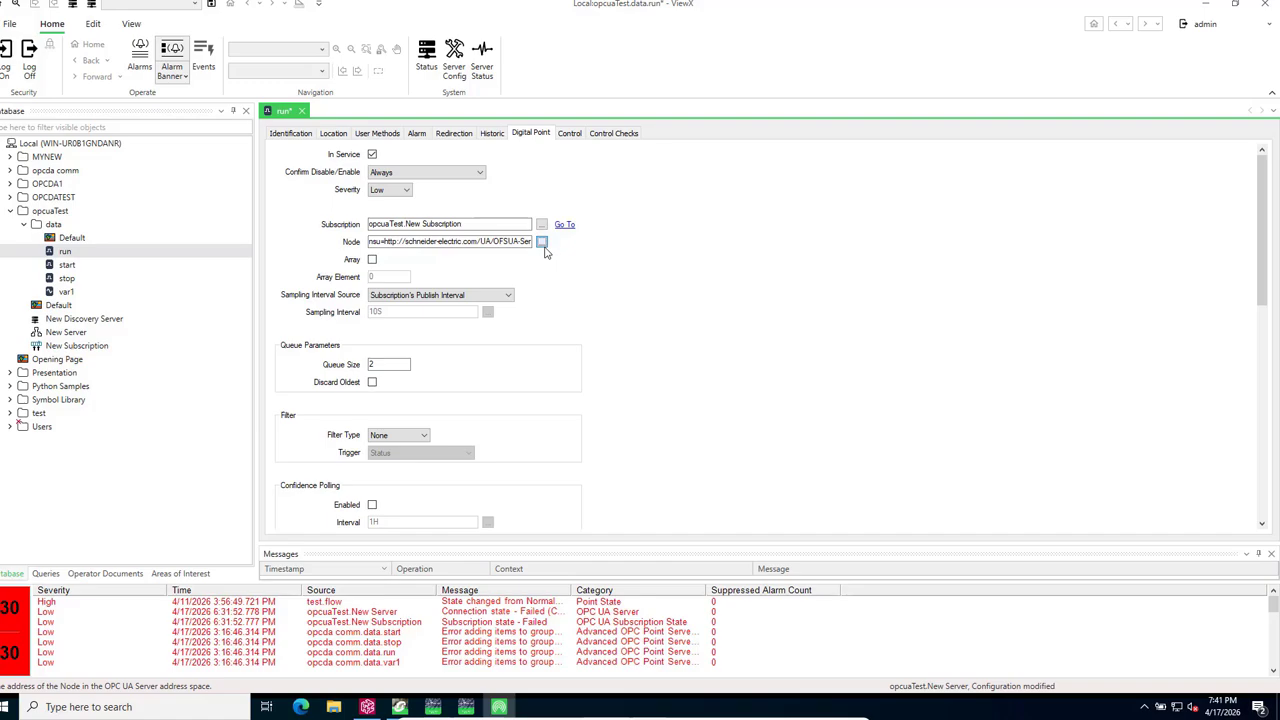
left_click(541, 242)
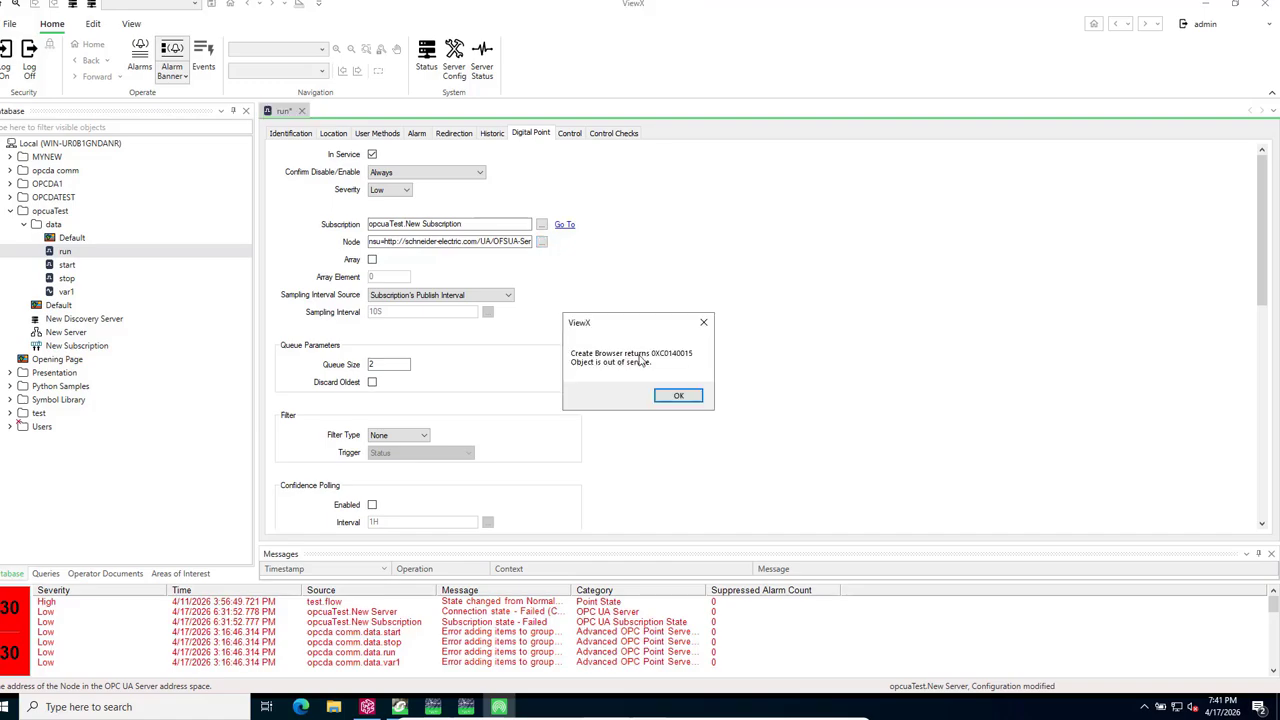
left_click(679, 395)
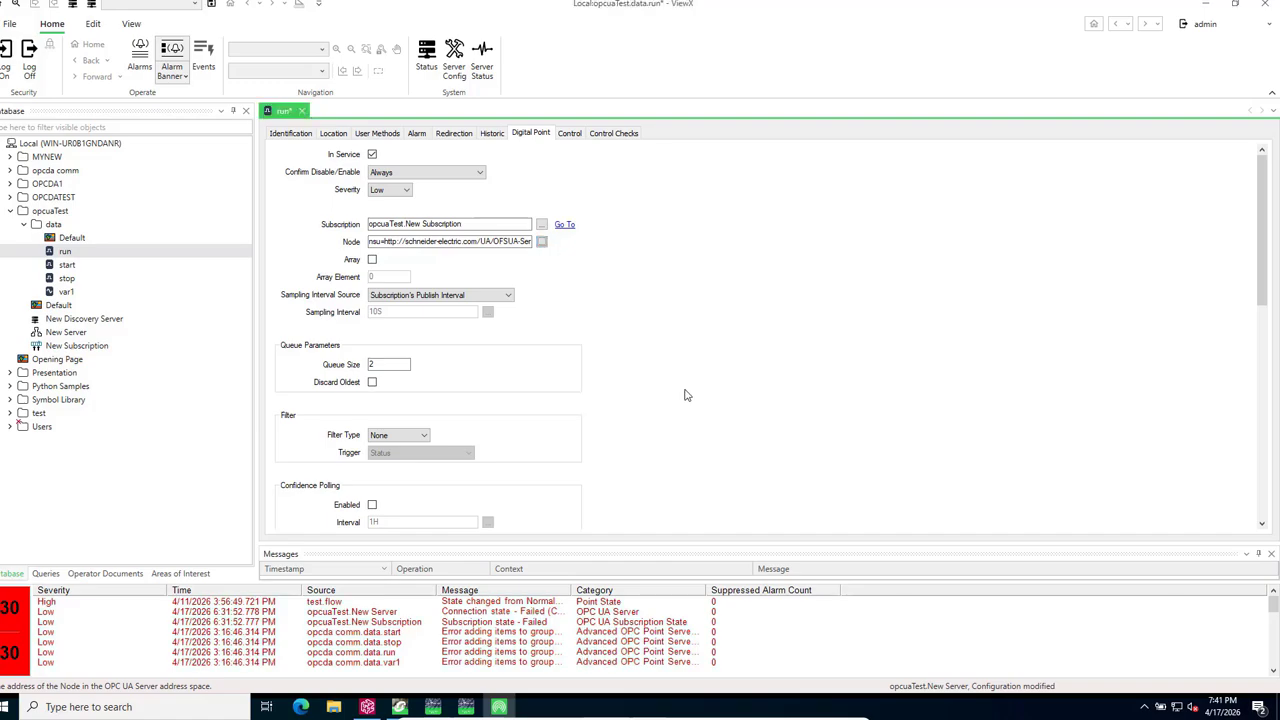
left_click(480, 173)
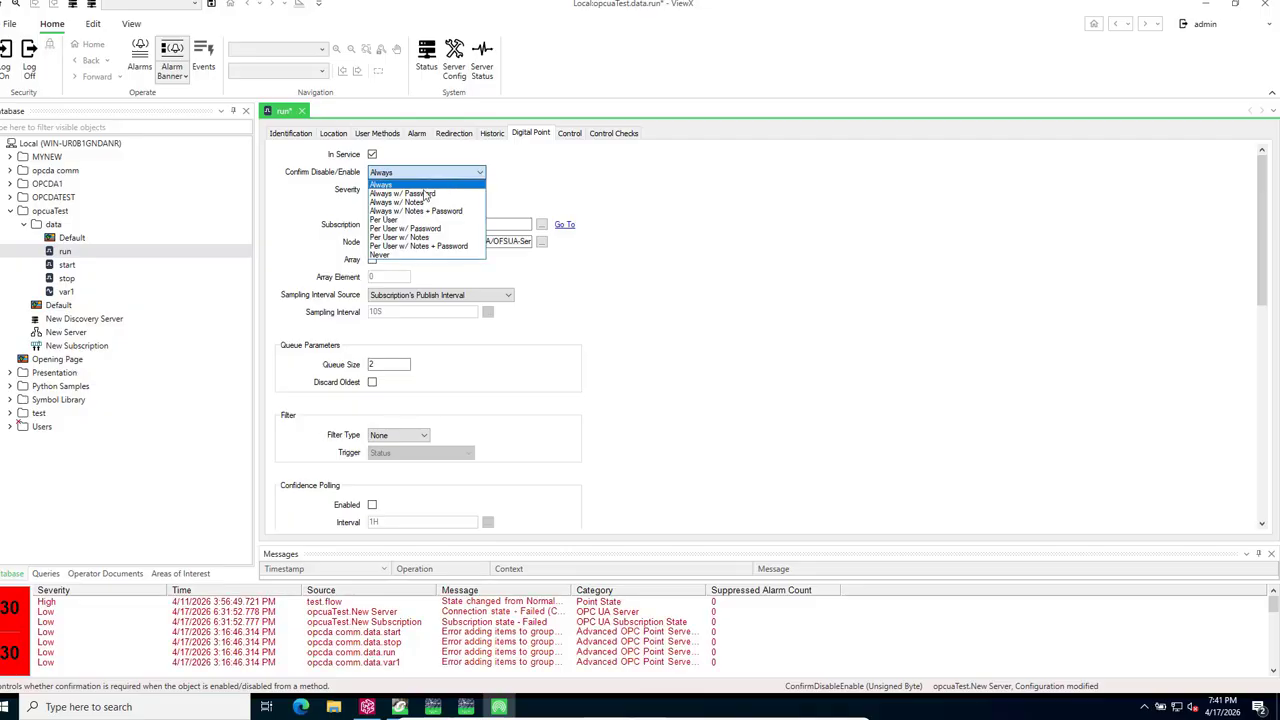
left_click(391, 186)
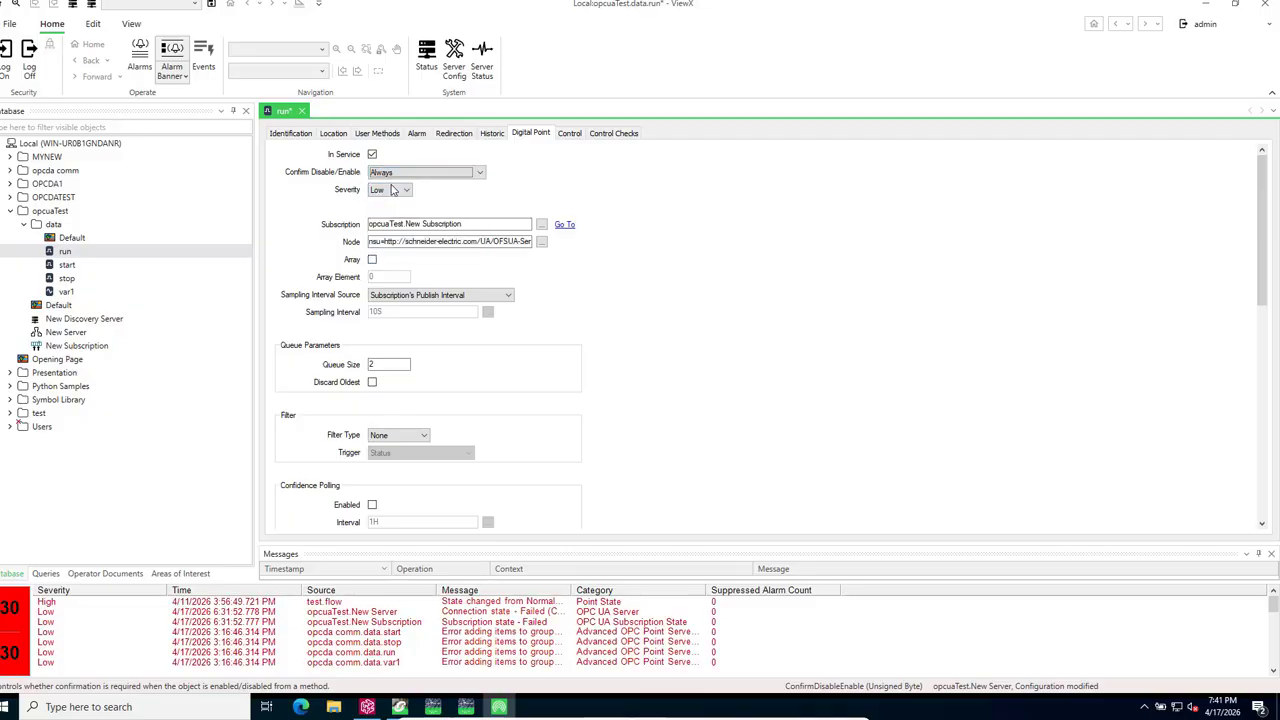
left_click(541, 243)
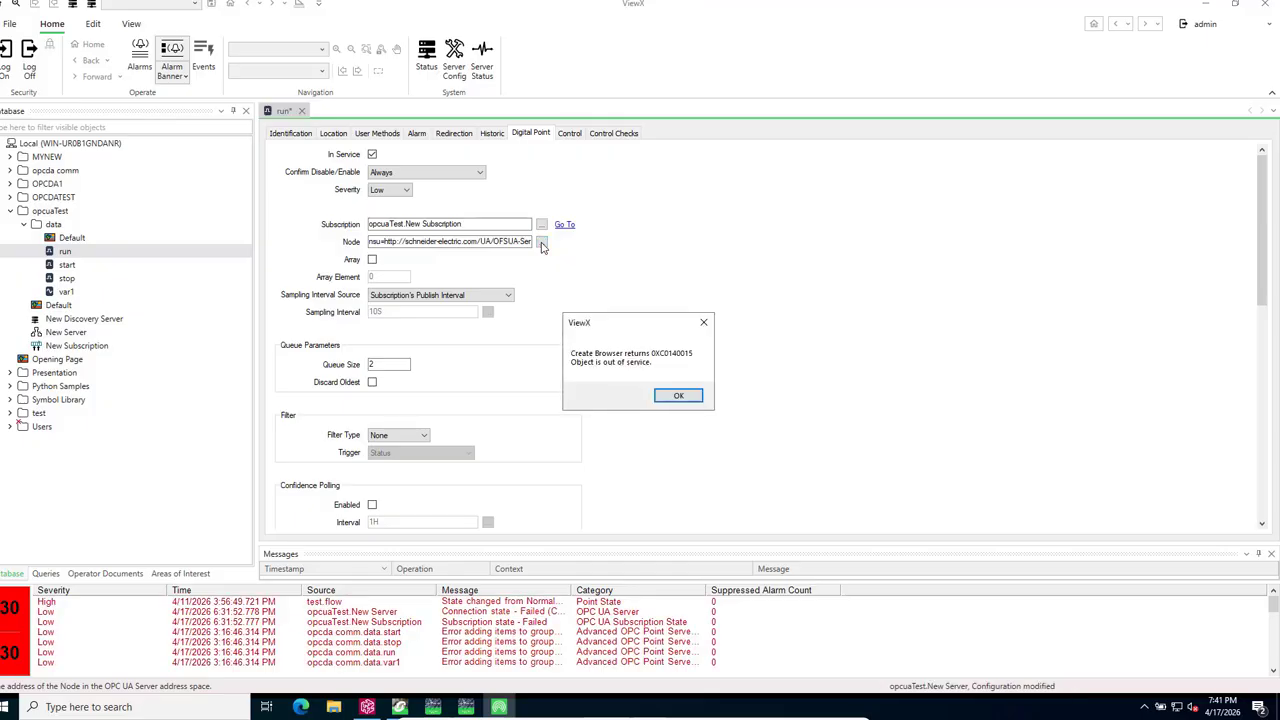
left_click(678, 397)
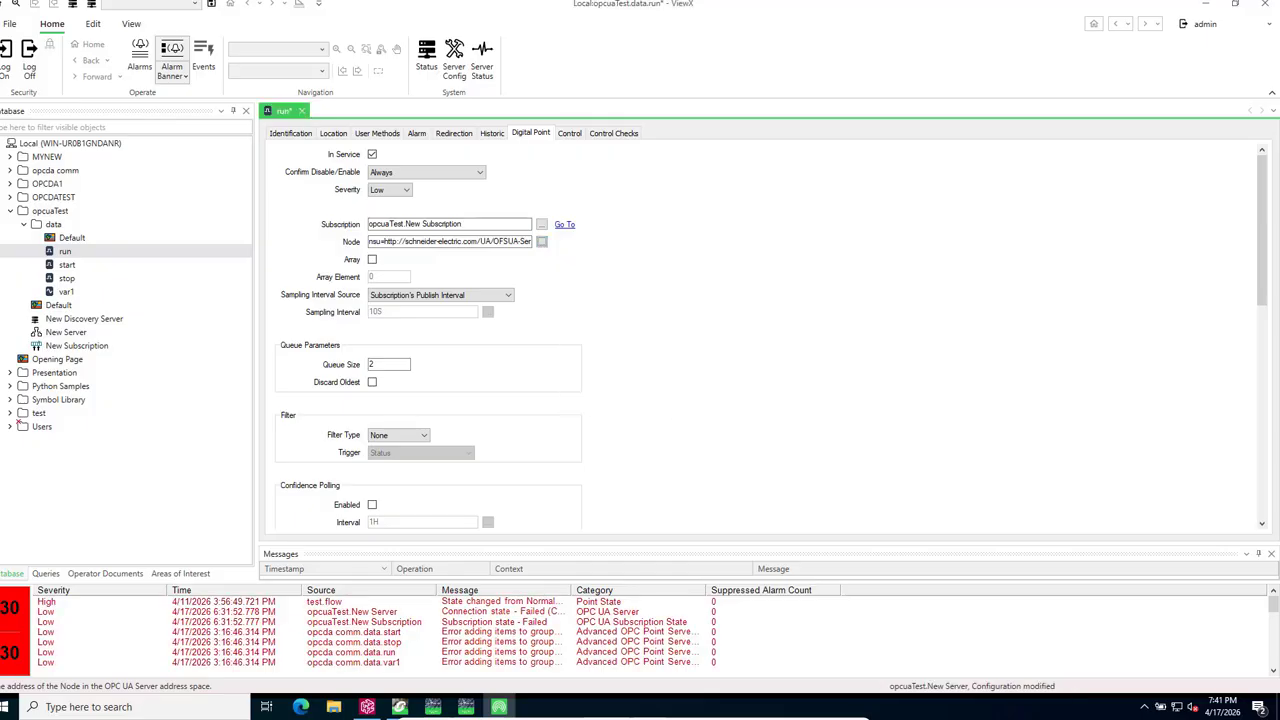
Retry browsing for the run point's Node address and view the commands available for the point
left_click(465, 707)
left_click(464, 710)
left_click(66, 265)
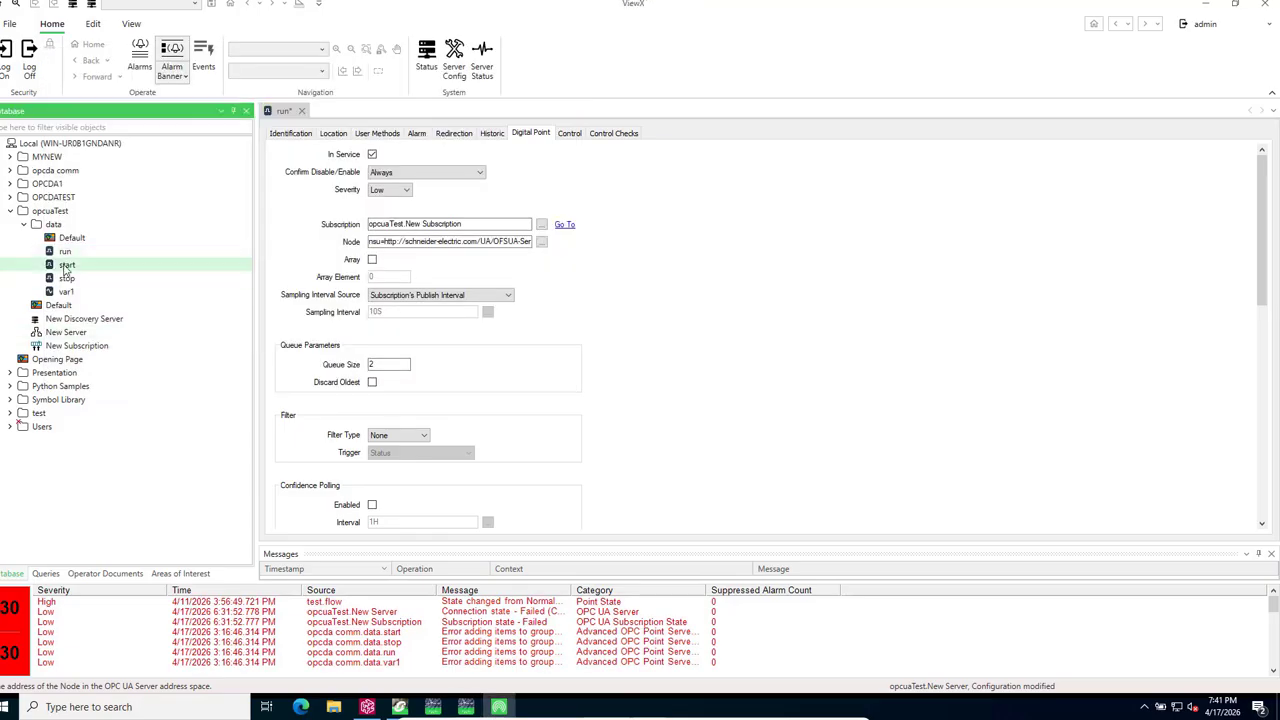
left_click(542, 244)
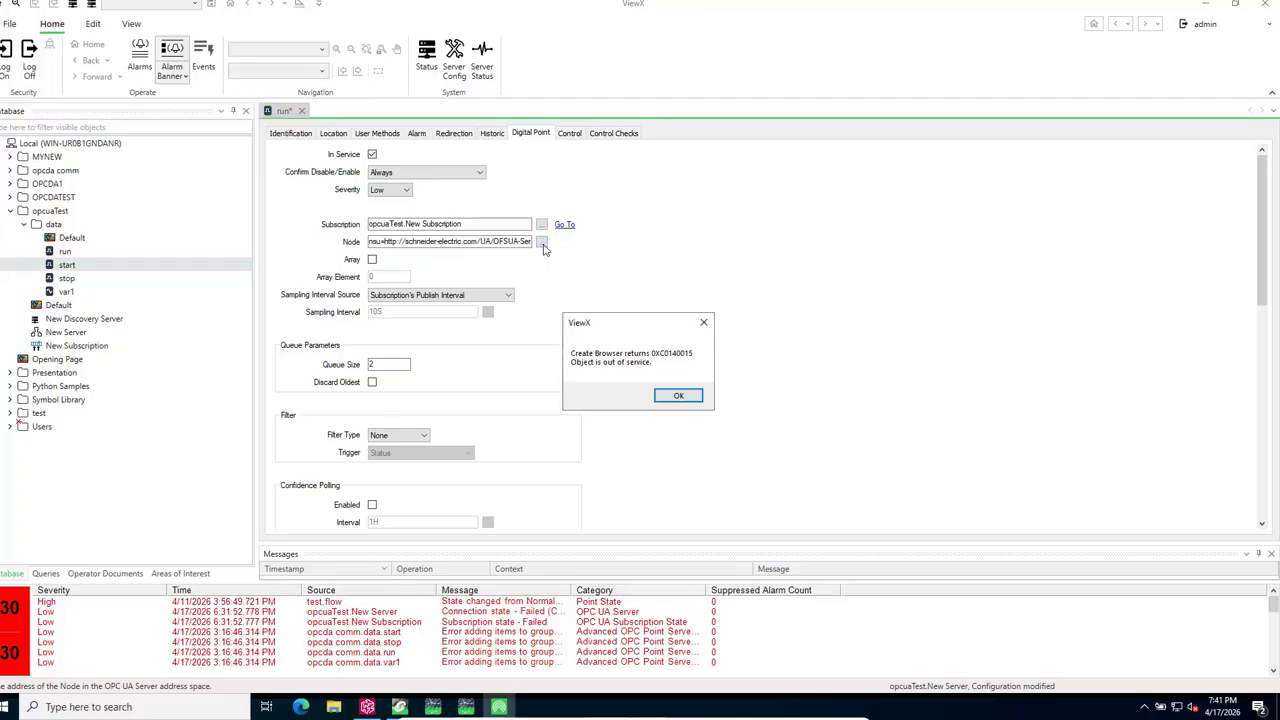
left_click(679, 396)
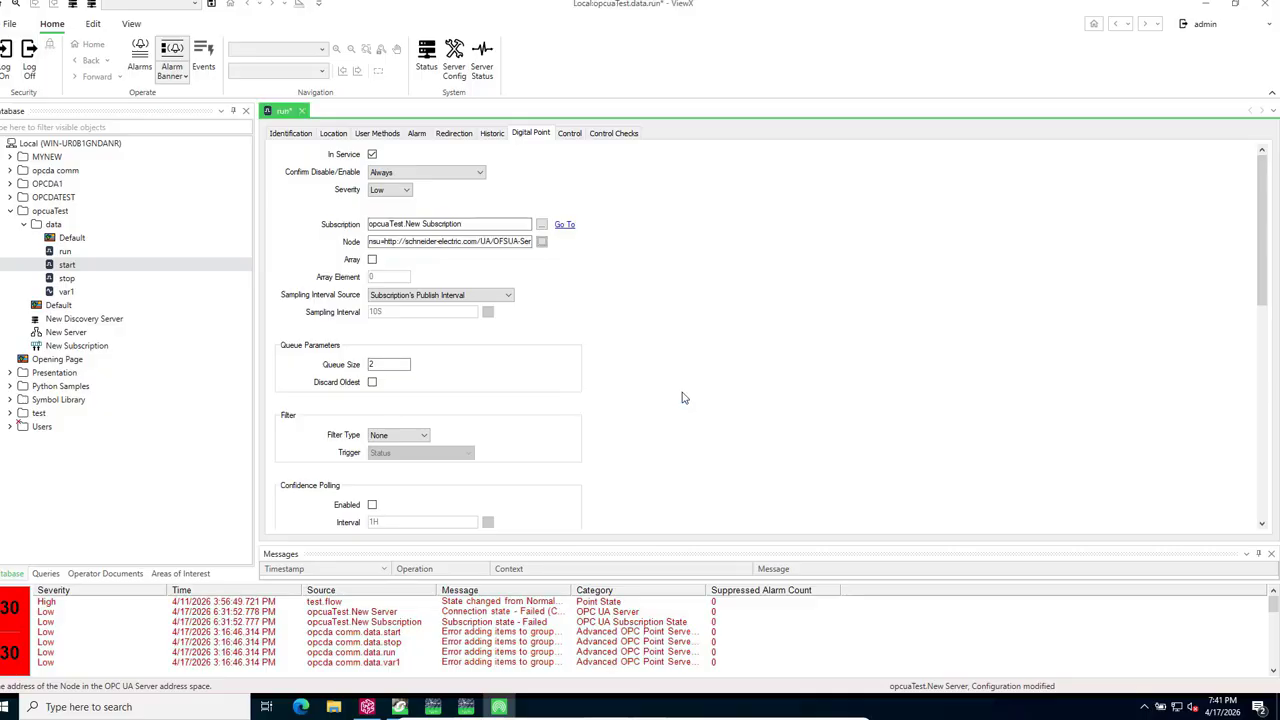
right_click(64, 256)
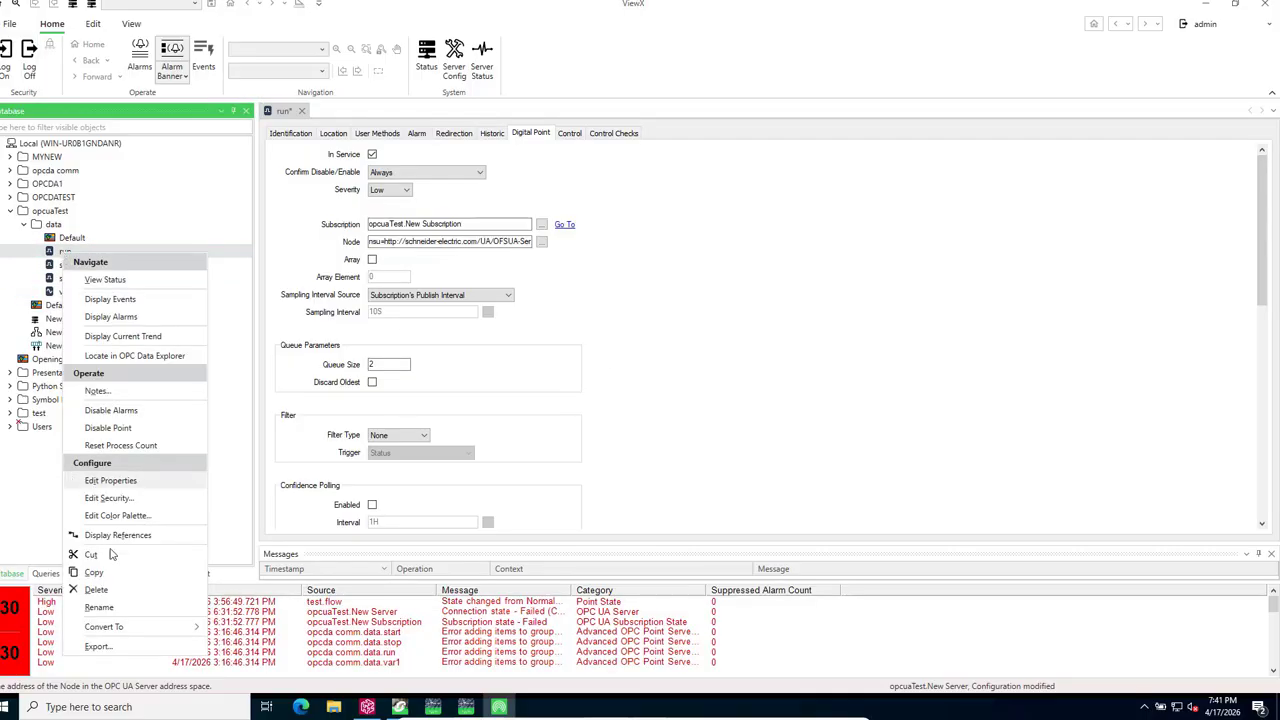
left_click(612, 475)
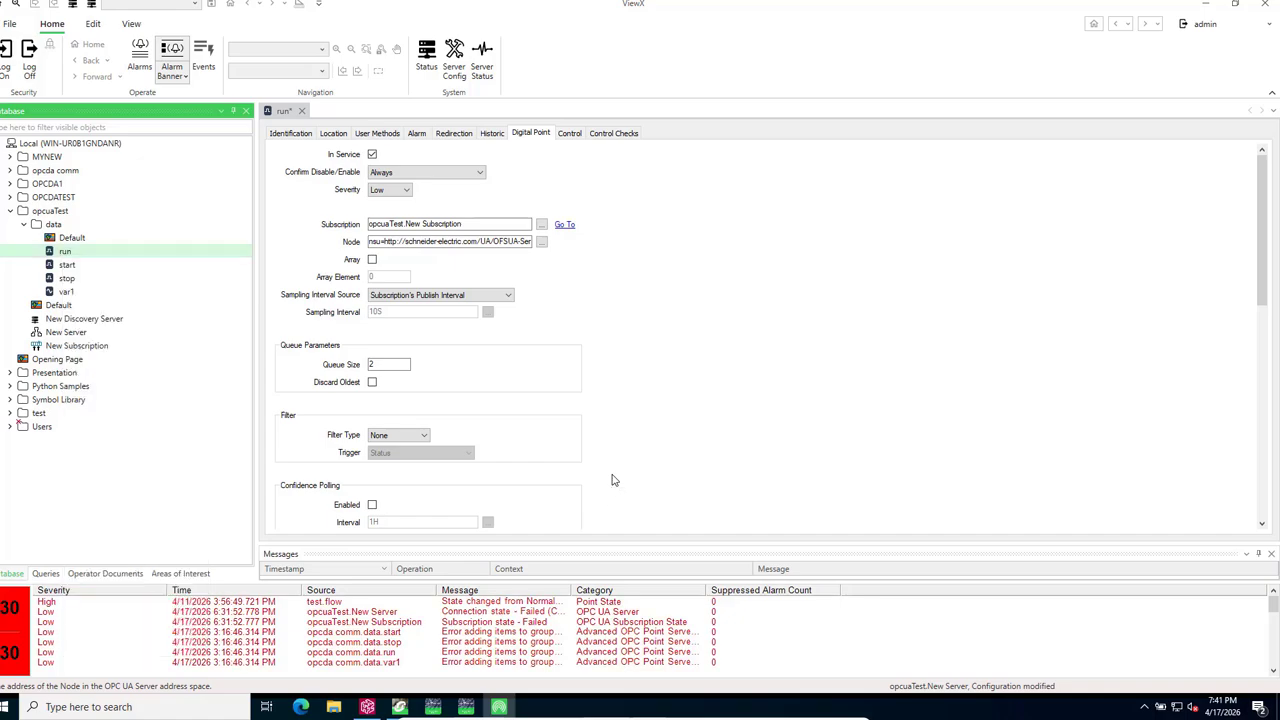
Review New Discovery Server, then set New Server's Endpoint to opc.tcp://win-ur0b1gndanr:49152/OPCUAServerExpert - None - None and save
double_click(71, 320)
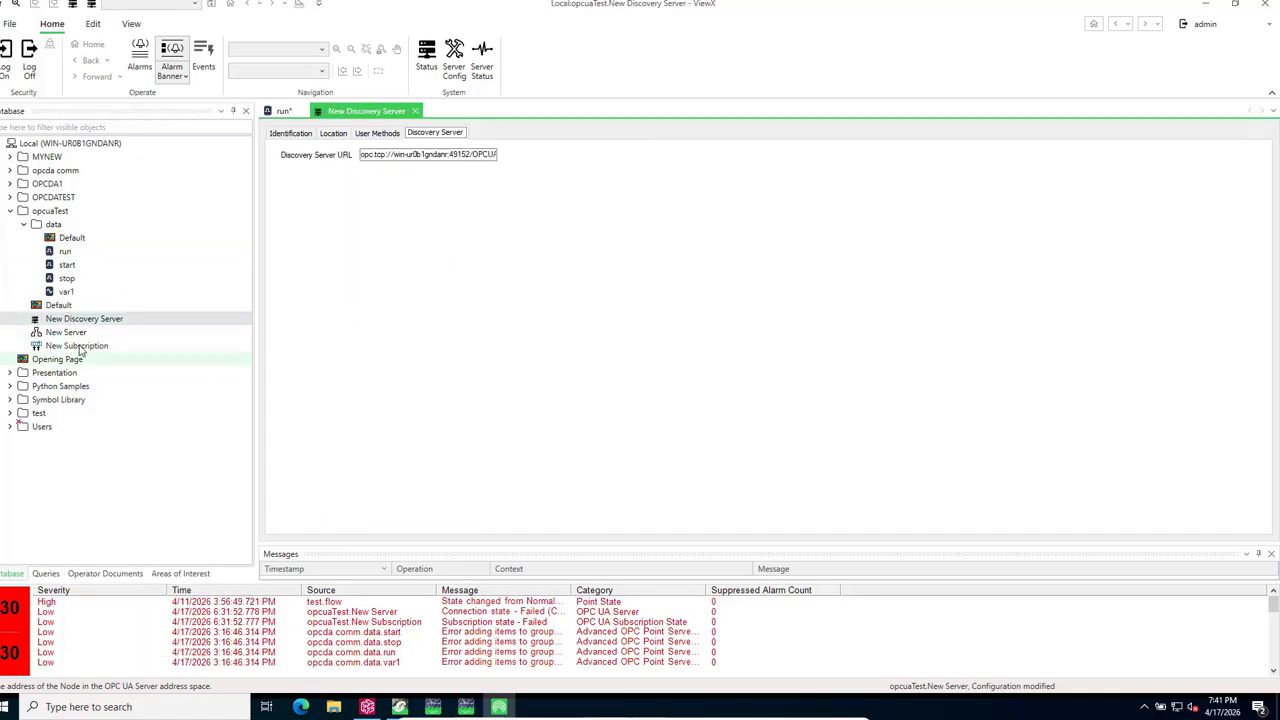
double_click(70, 334)
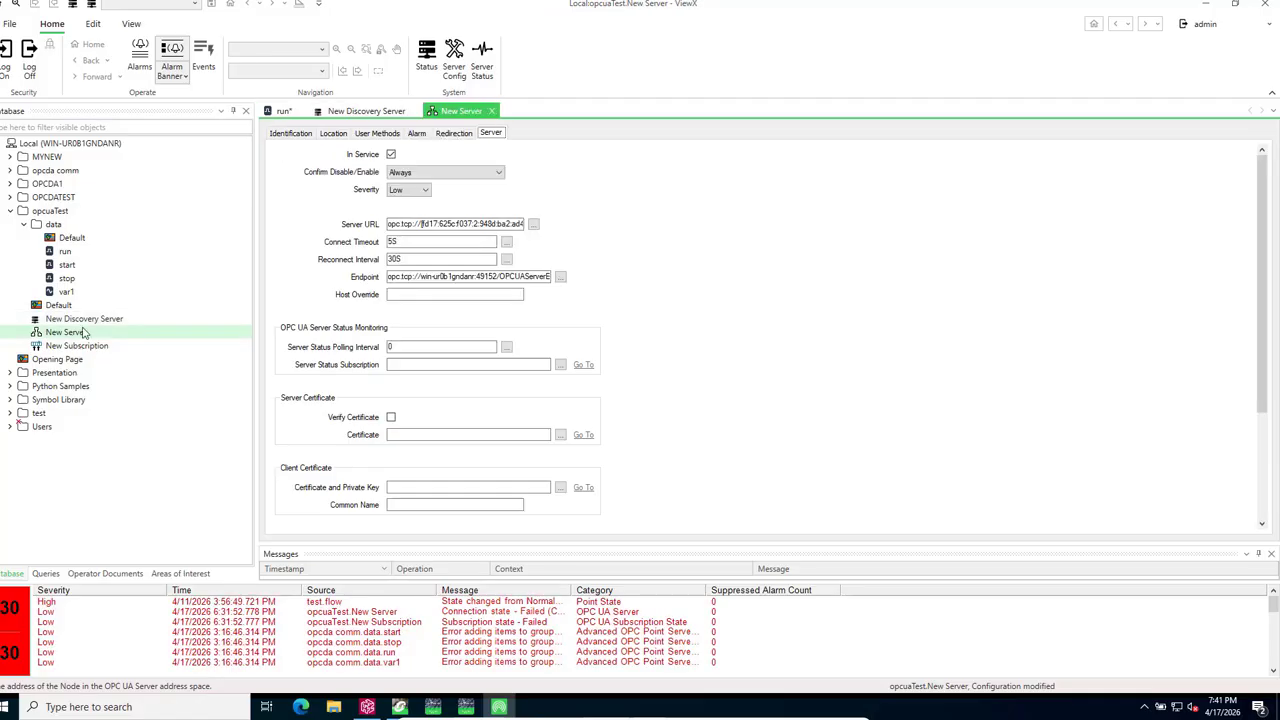
left_click(561, 278)
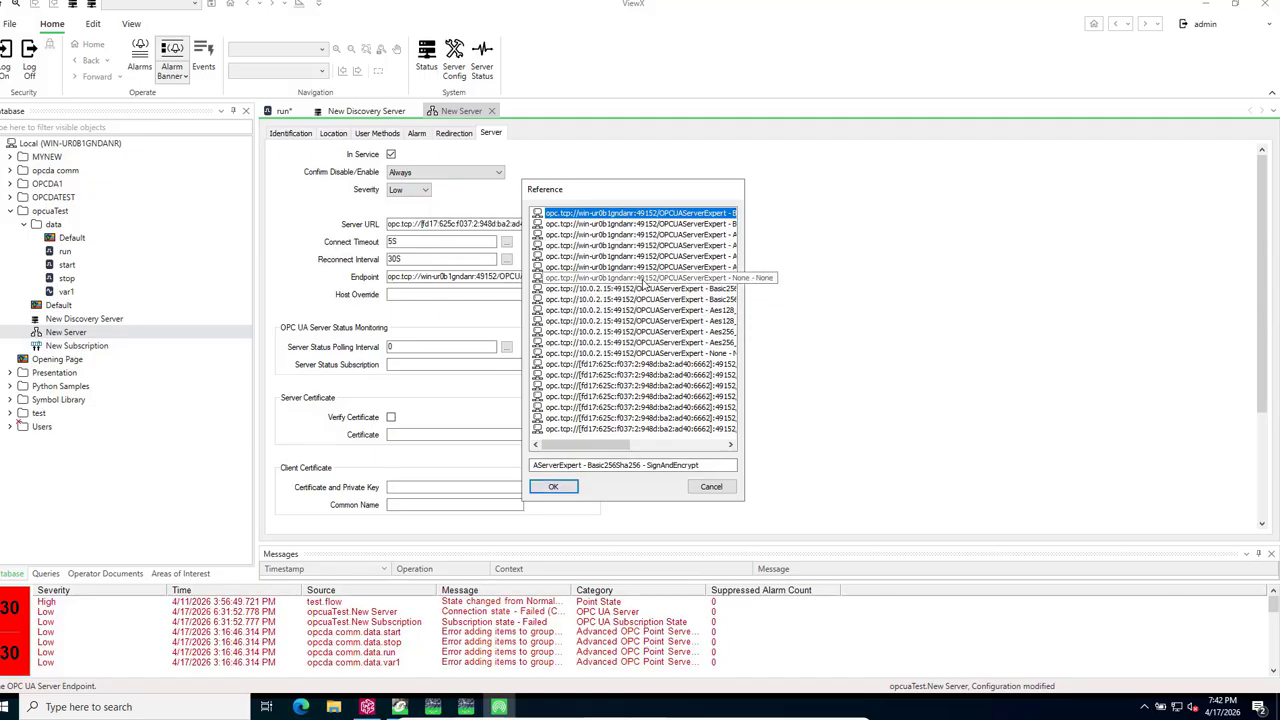
left_click(558, 487)
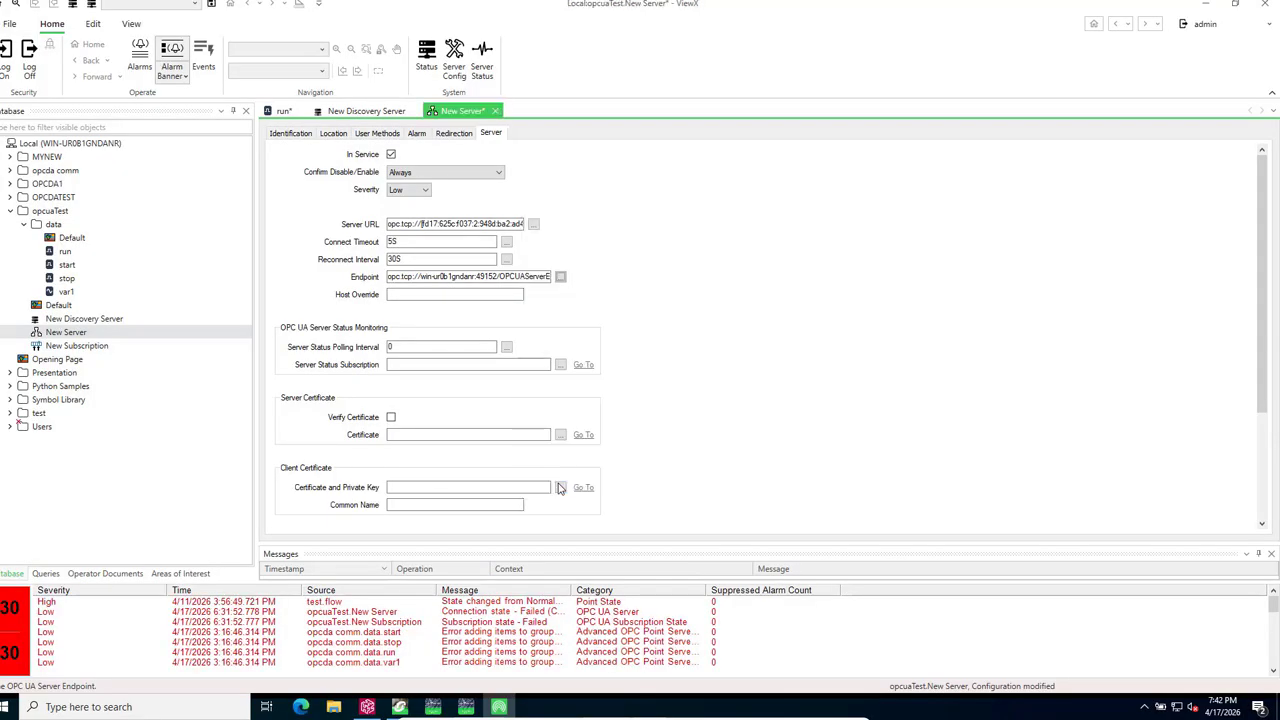
left_click(213, 4)
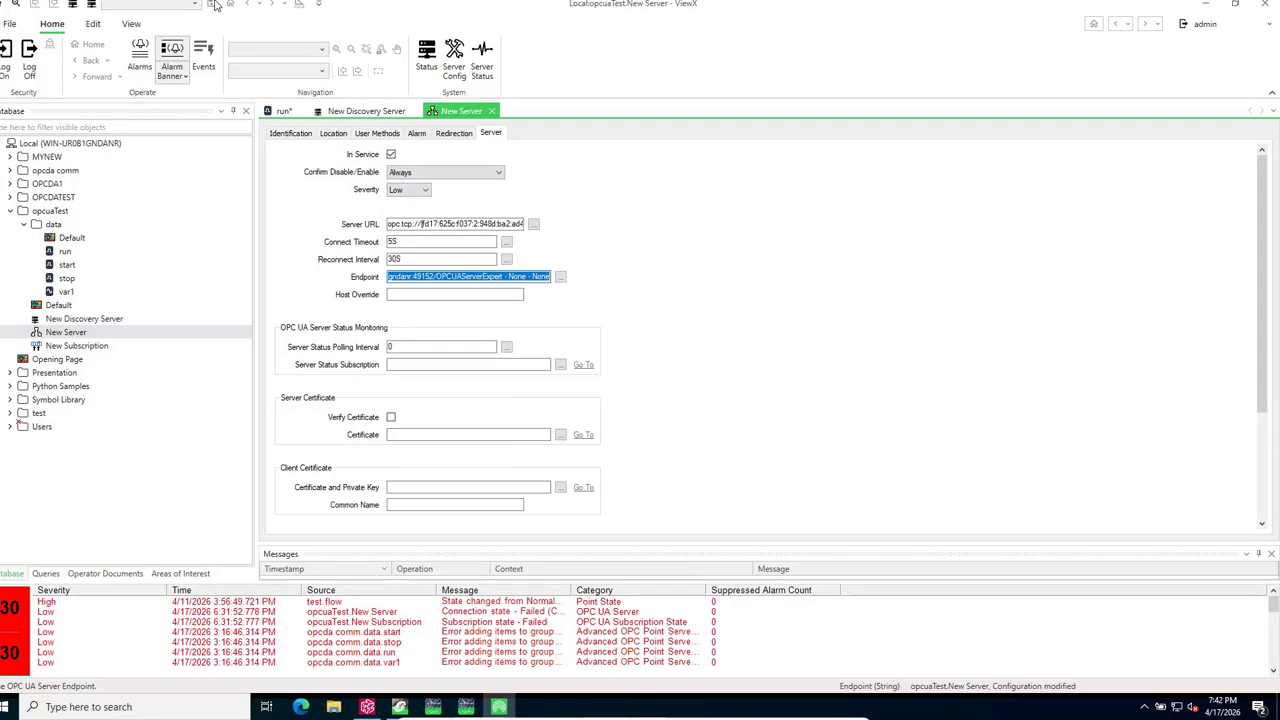
Check the OPC UA server address space offered for the run point's Node, closing the node browser without choosing anything
left_click(67, 252)
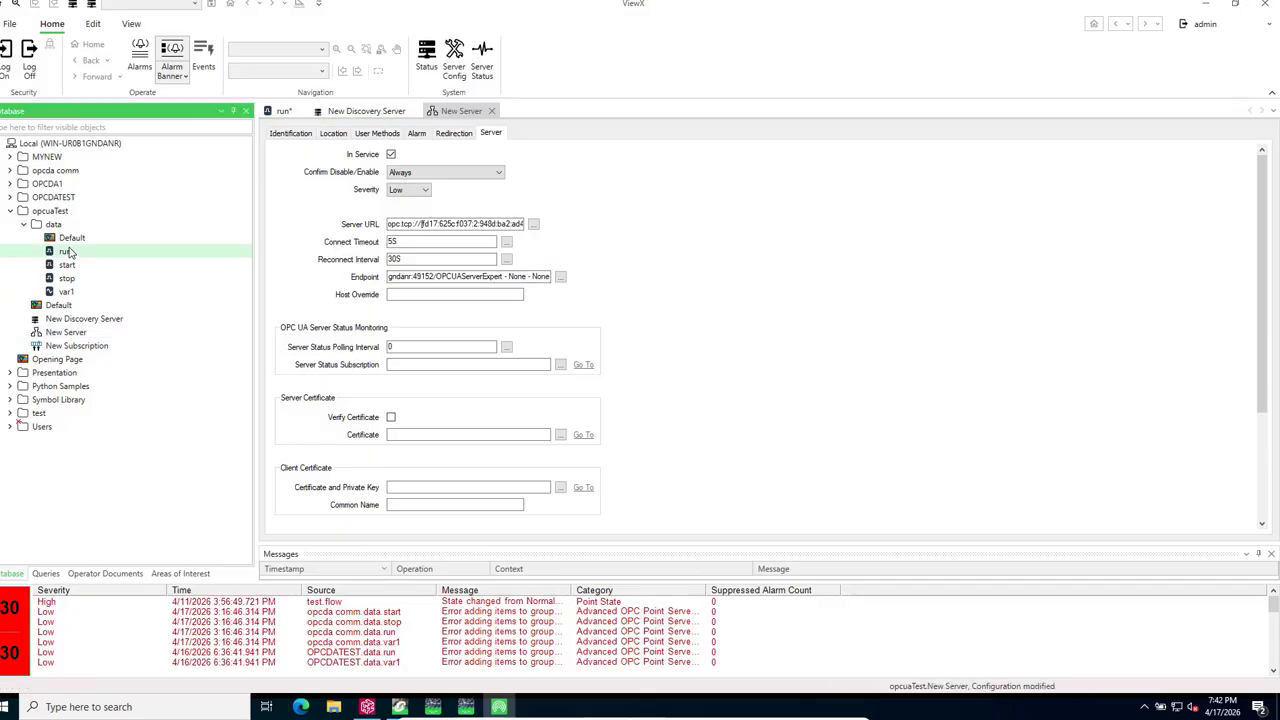
double_click(67, 252)
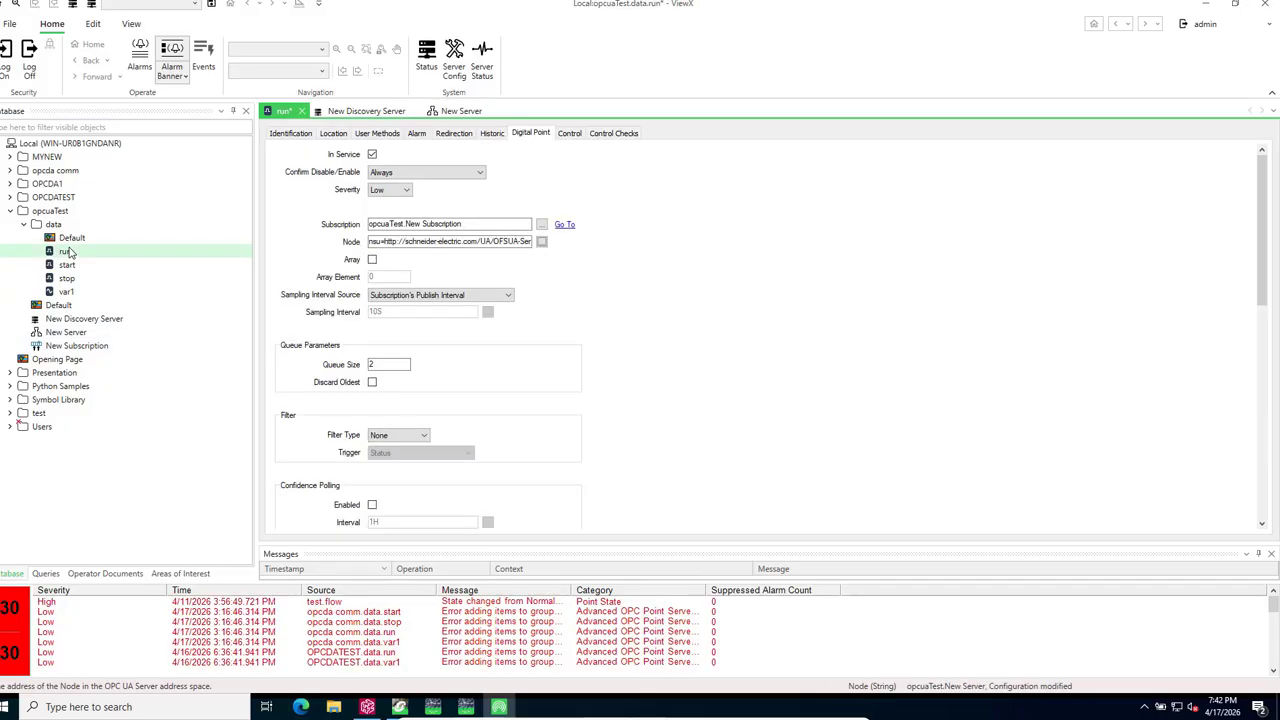
left_click(541, 243)
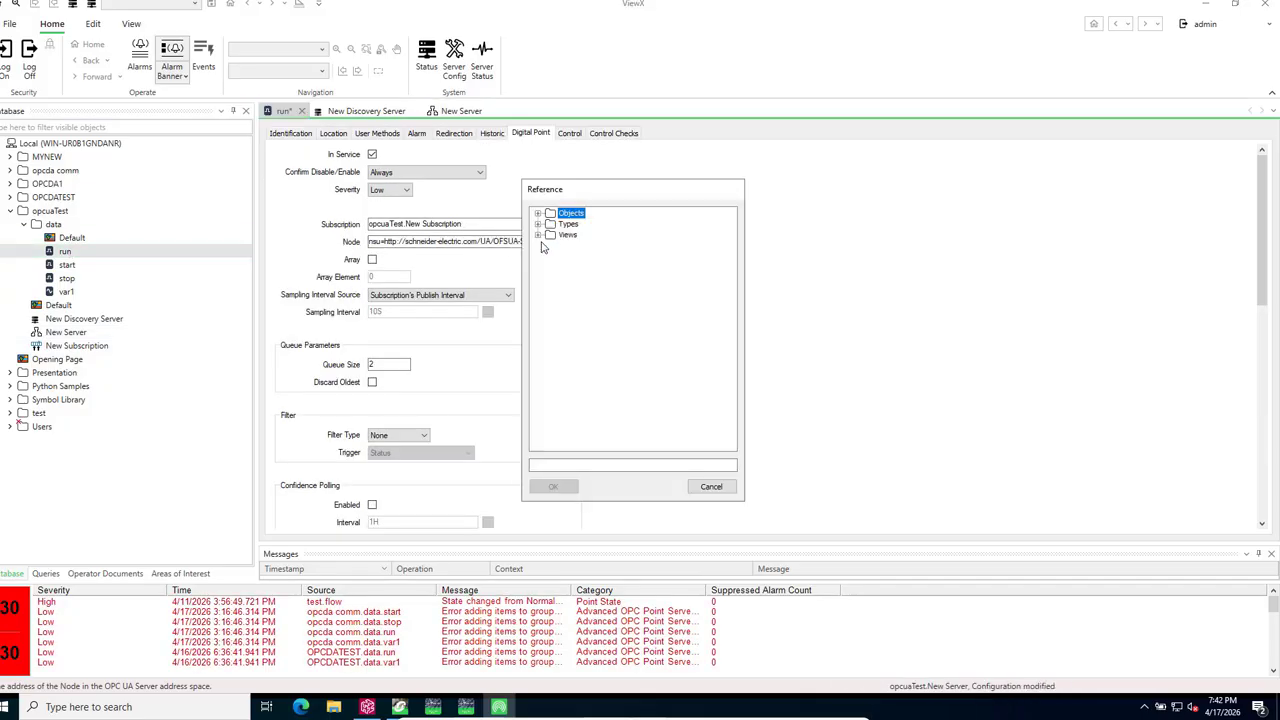
left_click(710, 487)
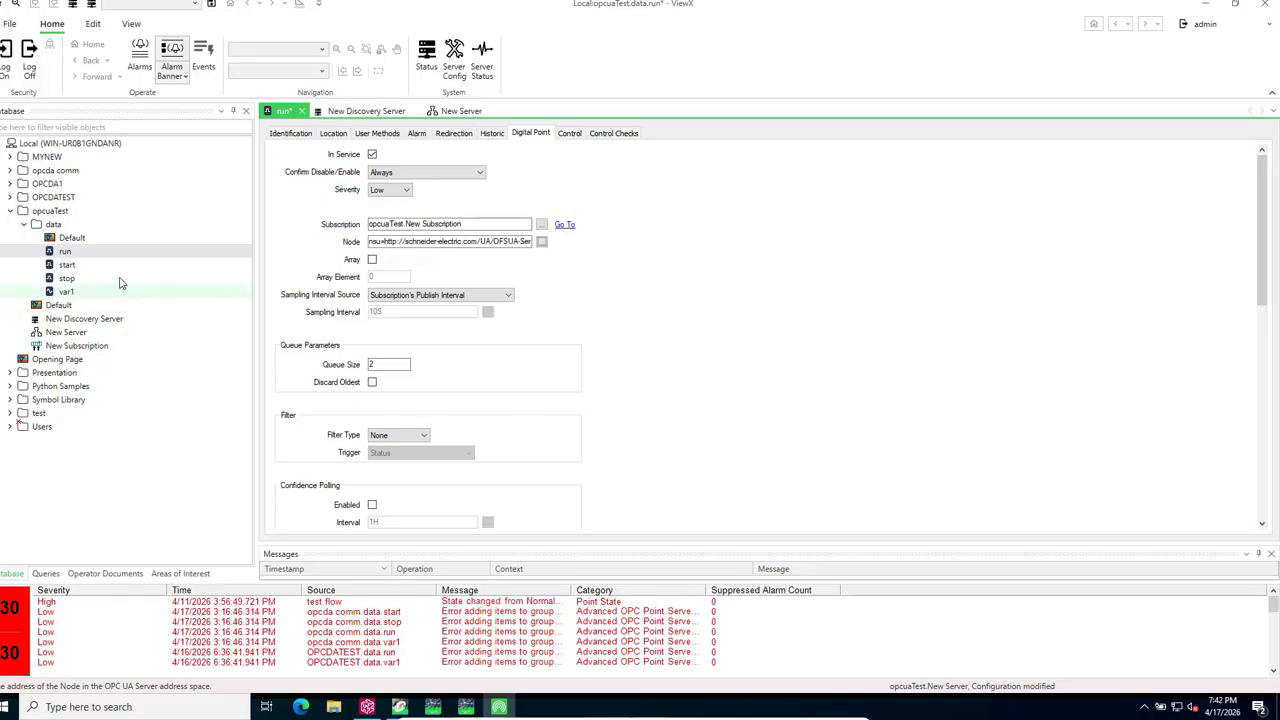
left_click(67, 335)
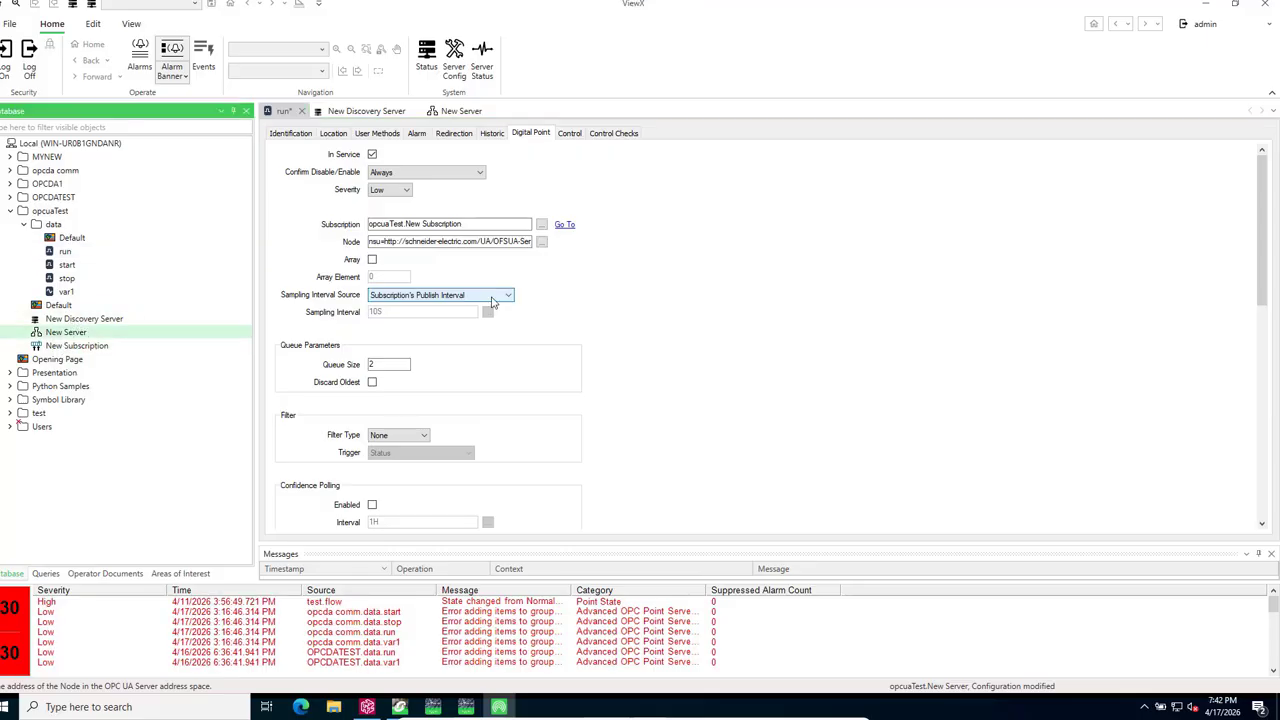
left_click(541, 244)
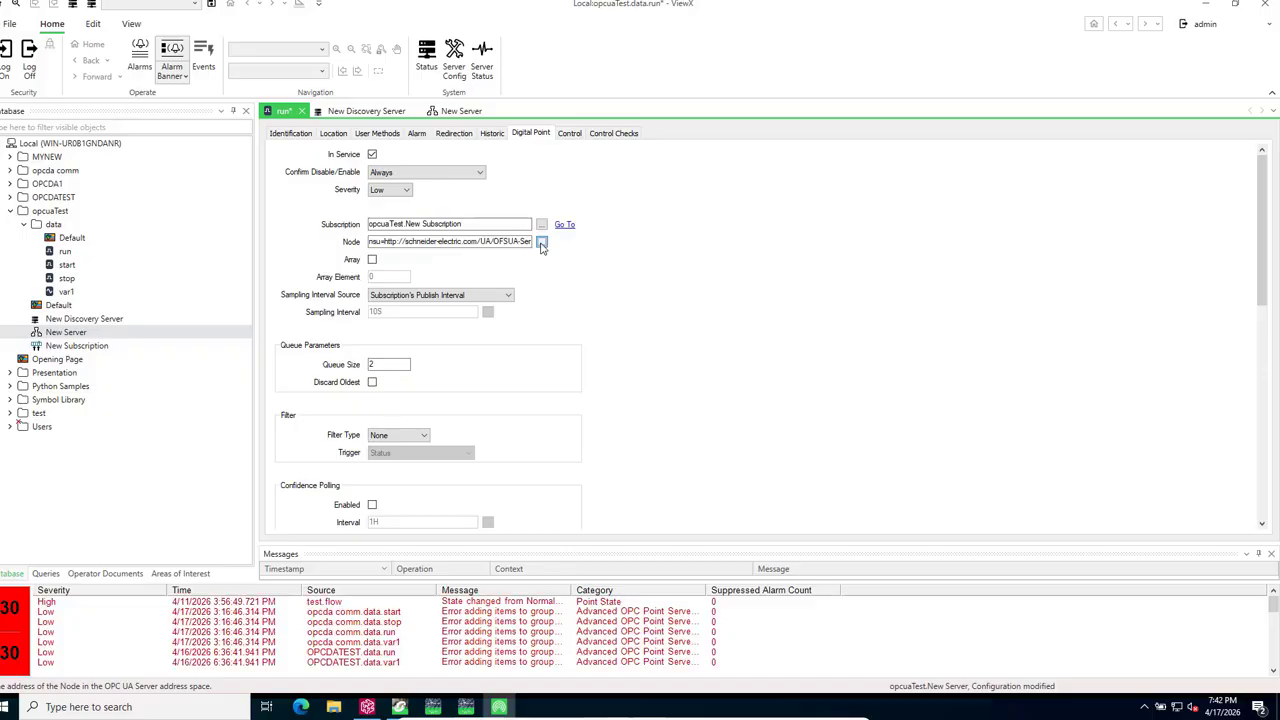
left_click(541, 244)
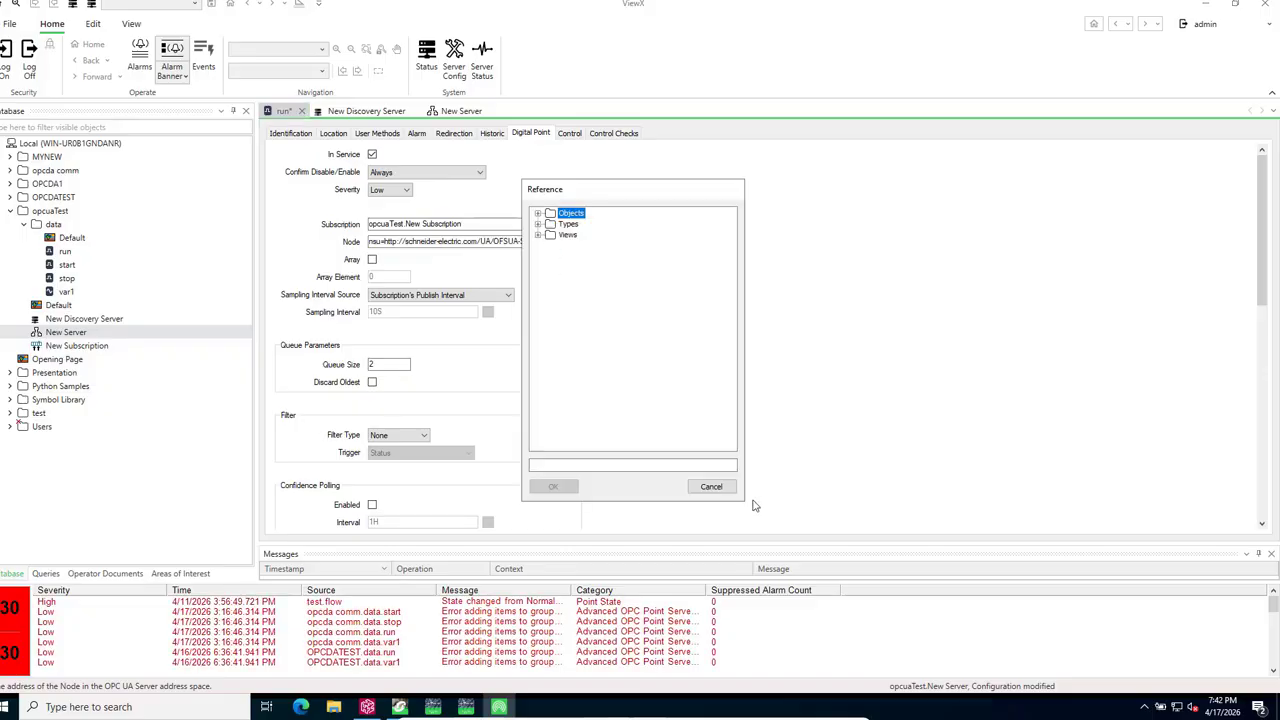
left_click(714, 489)
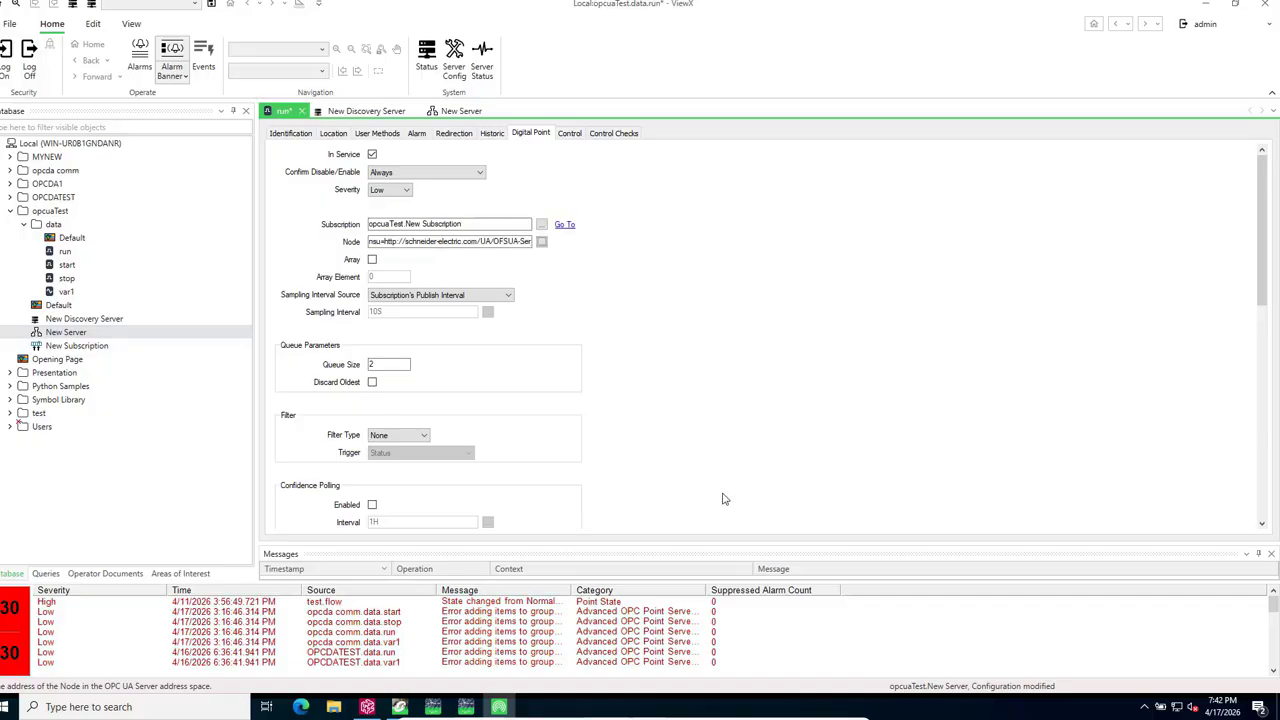
Reselect the win-ur0b1gndanr:49152/OPCUAServerExpert - None - None Endpoint in the New Server configuration and save it
left_click(448, 111)
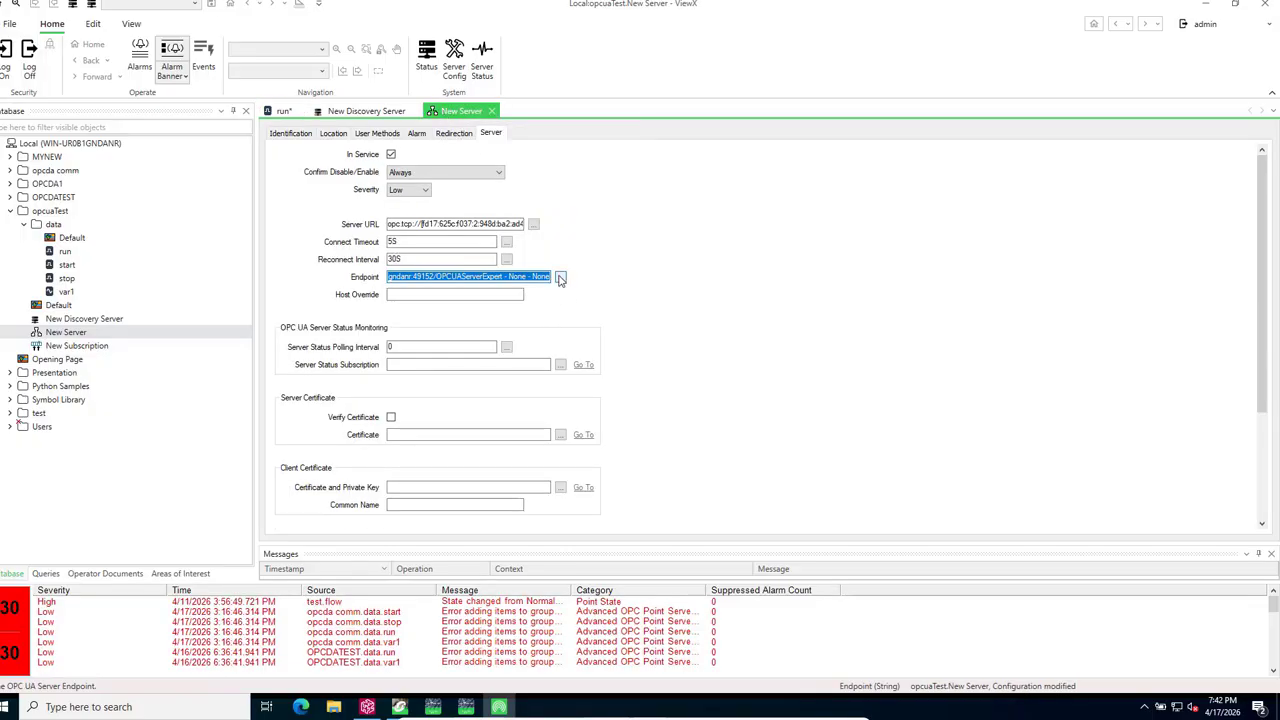
left_click(560, 277)
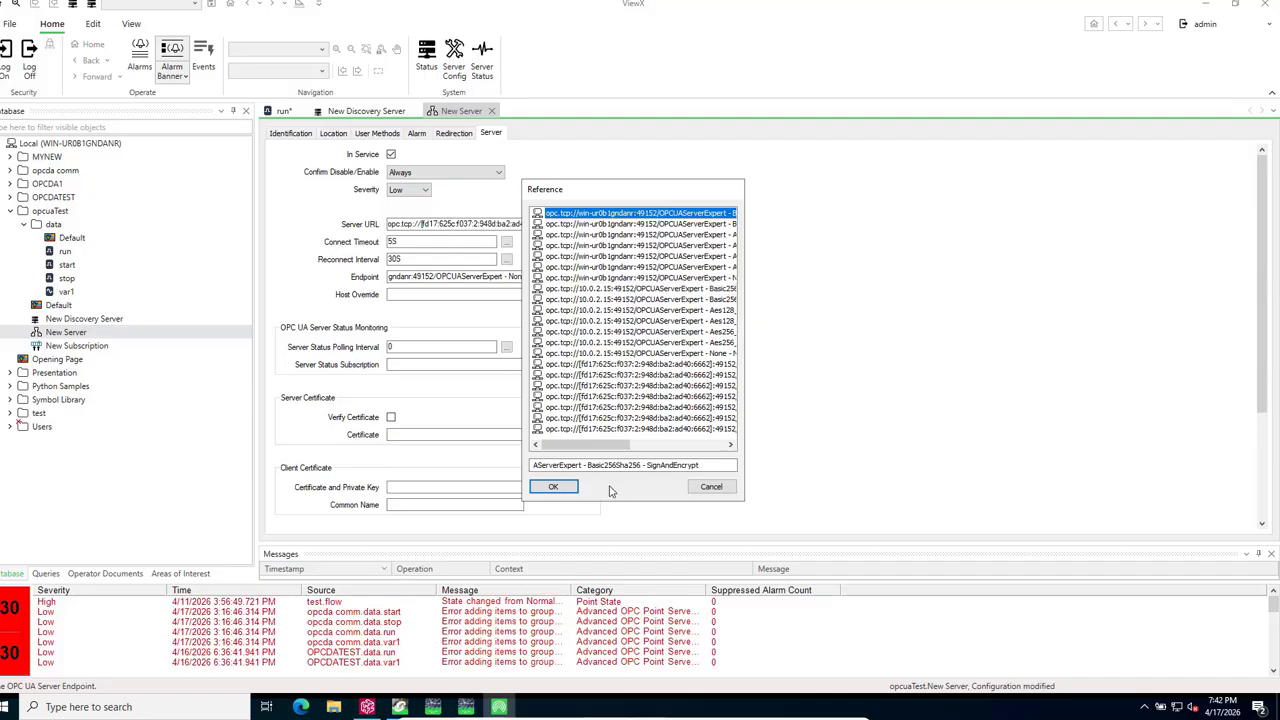
left_click_drag(578, 447, 617, 452)
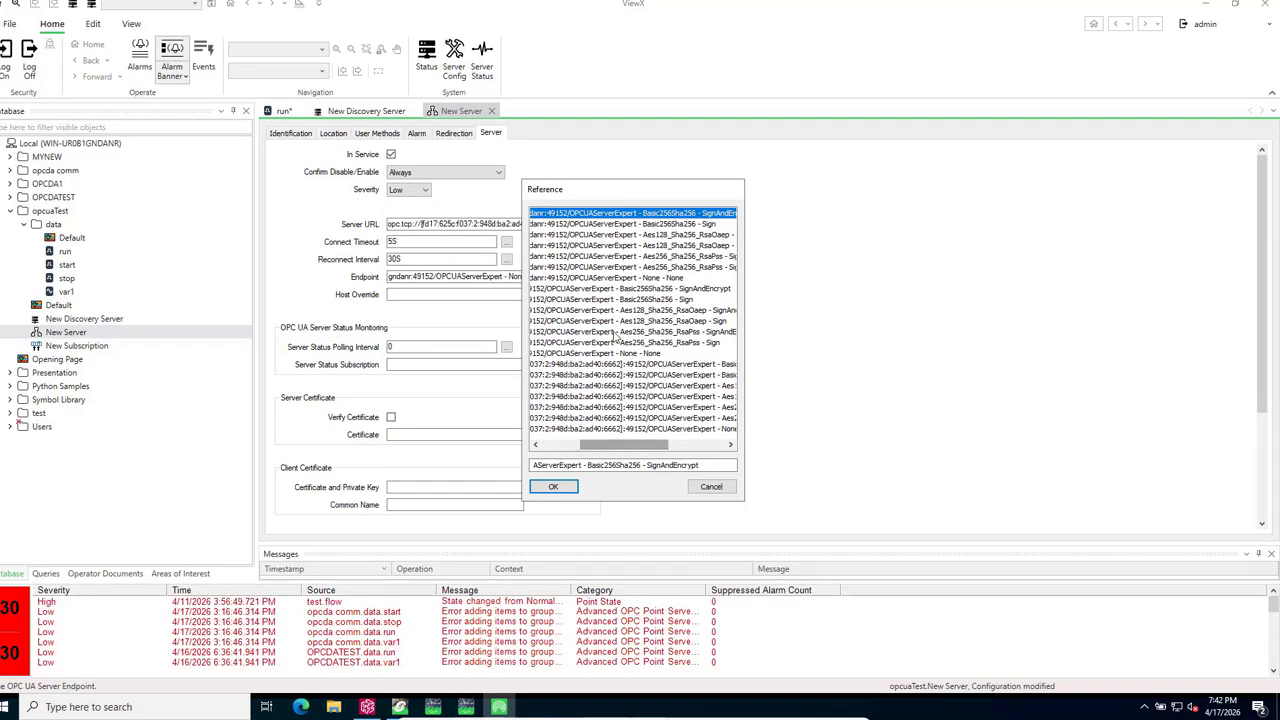
left_click(620, 278)
left_click(553, 487)
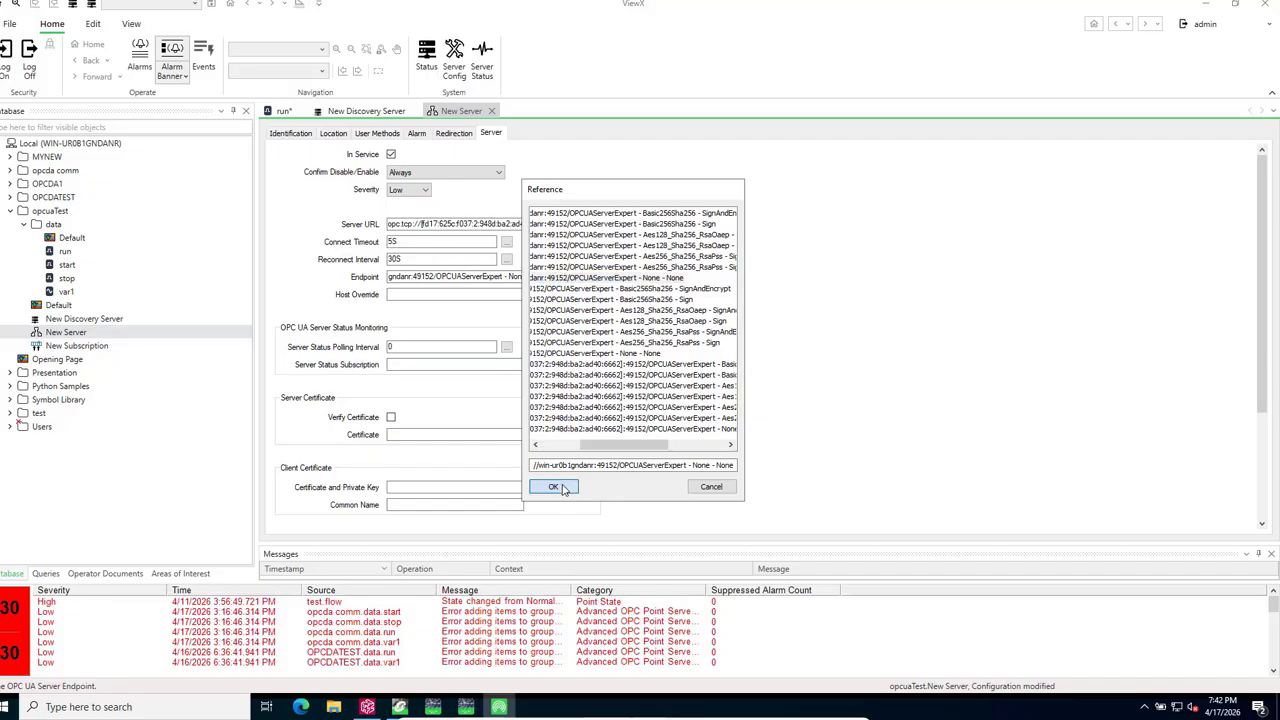
left_click(212, 5)
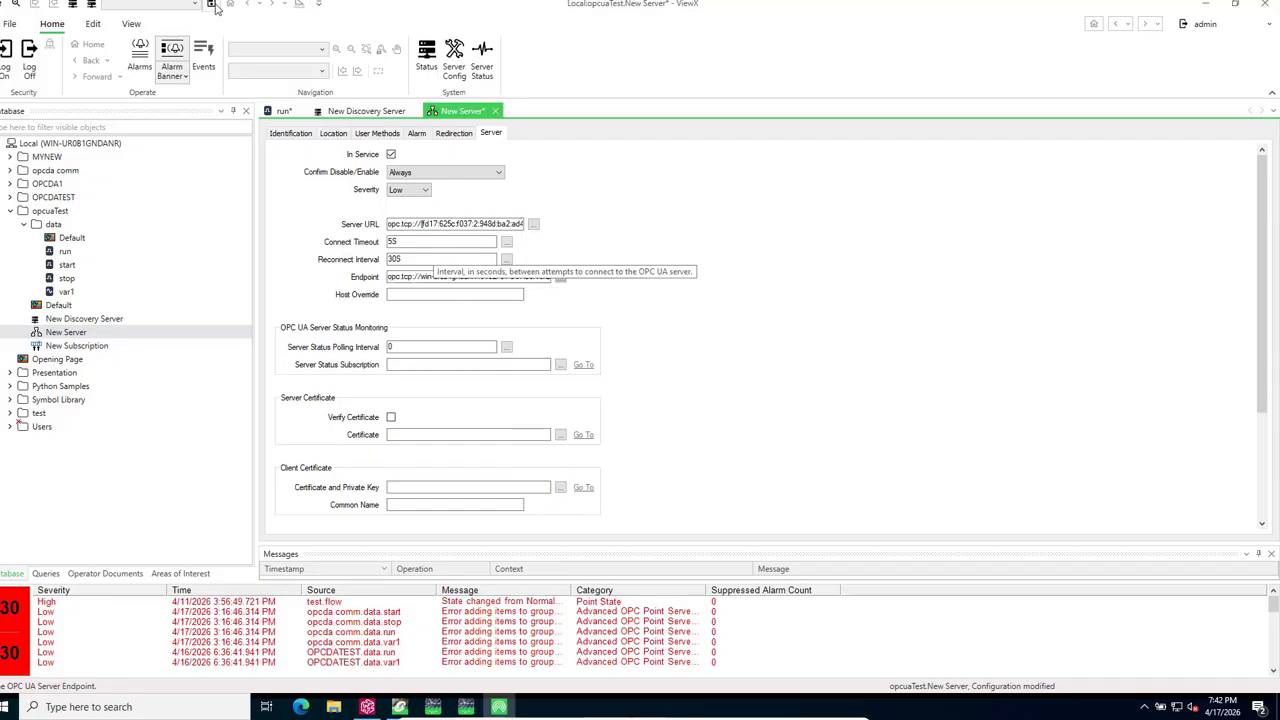
Close the New Server, New Discovery Server and run configurations, discarding the unsaved changes to run
left_click(491, 111)
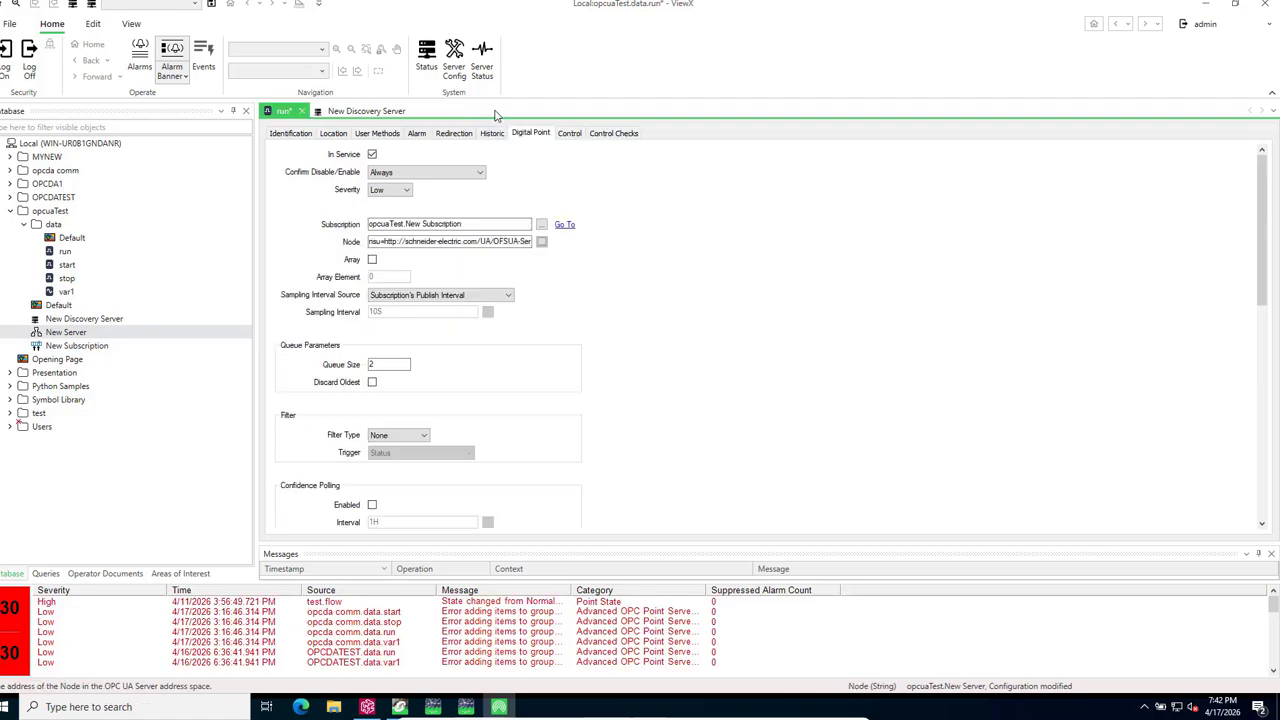
left_click(368, 111)
left_click(415, 111)
left_click(301, 111)
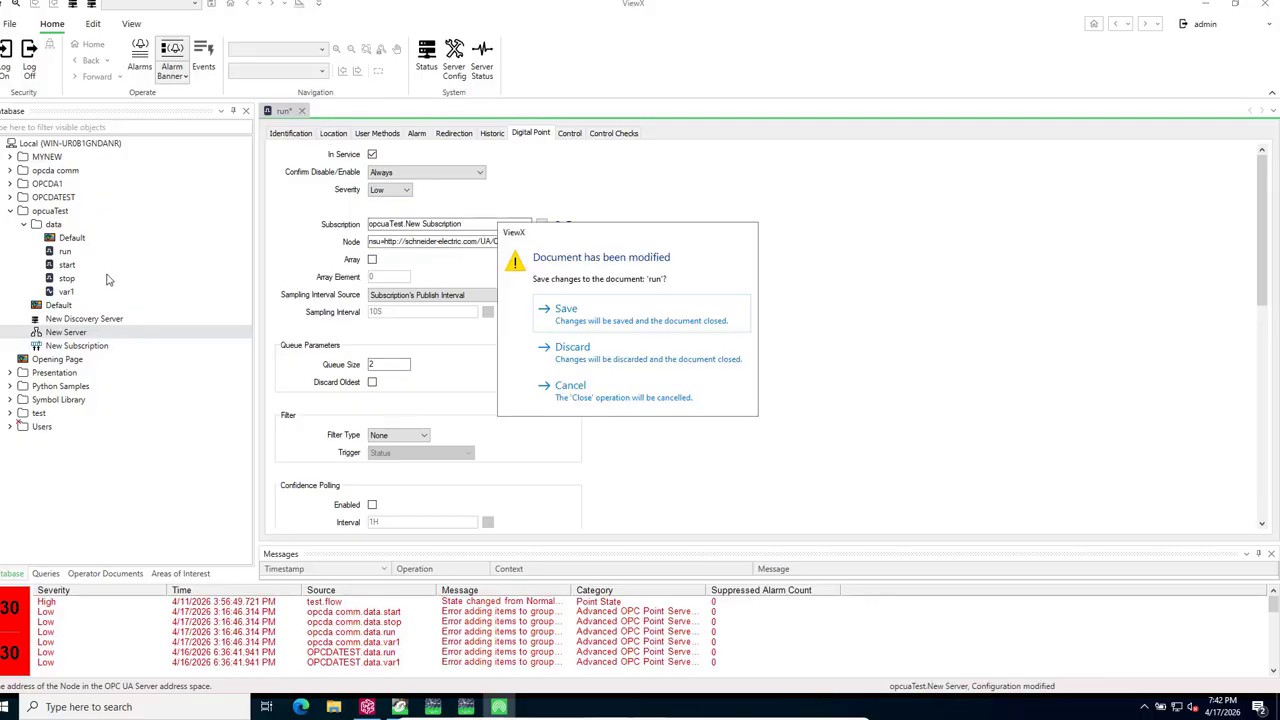
left_click(590, 364)
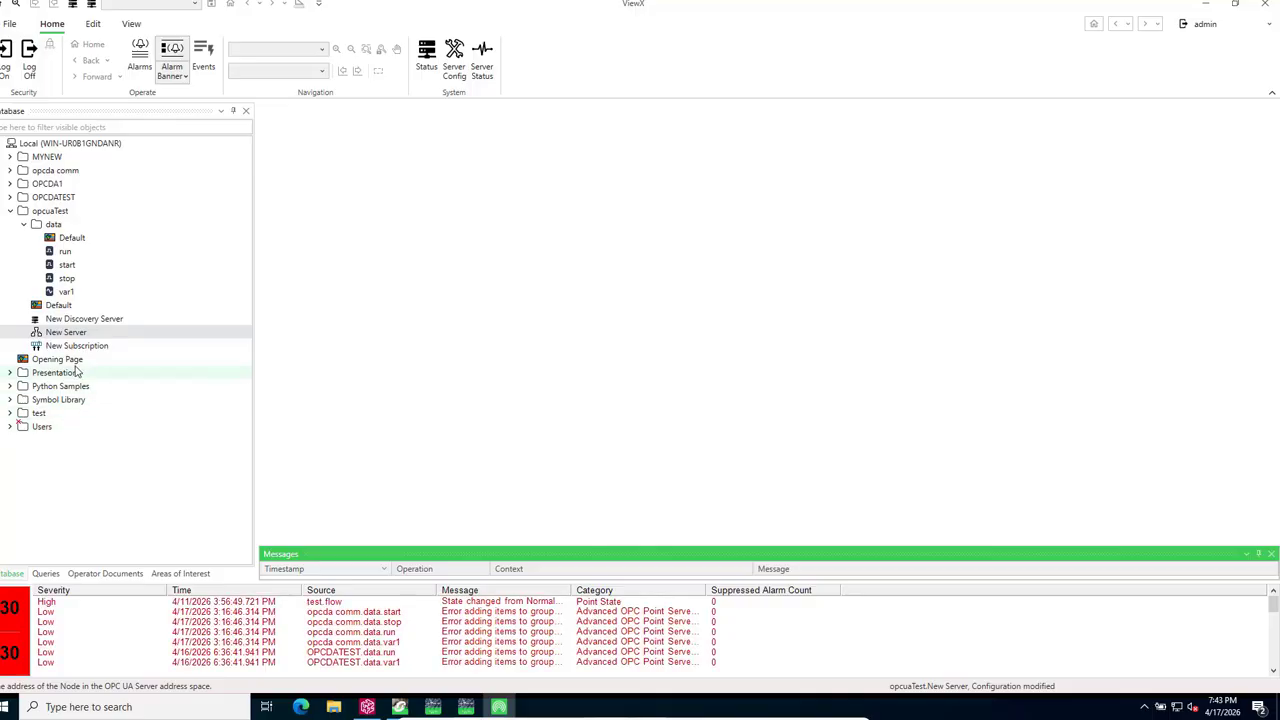
Reopen the run point in the data group, set its Node to the run variable under Objects > DA > GEO, and save
double_click(65, 253)
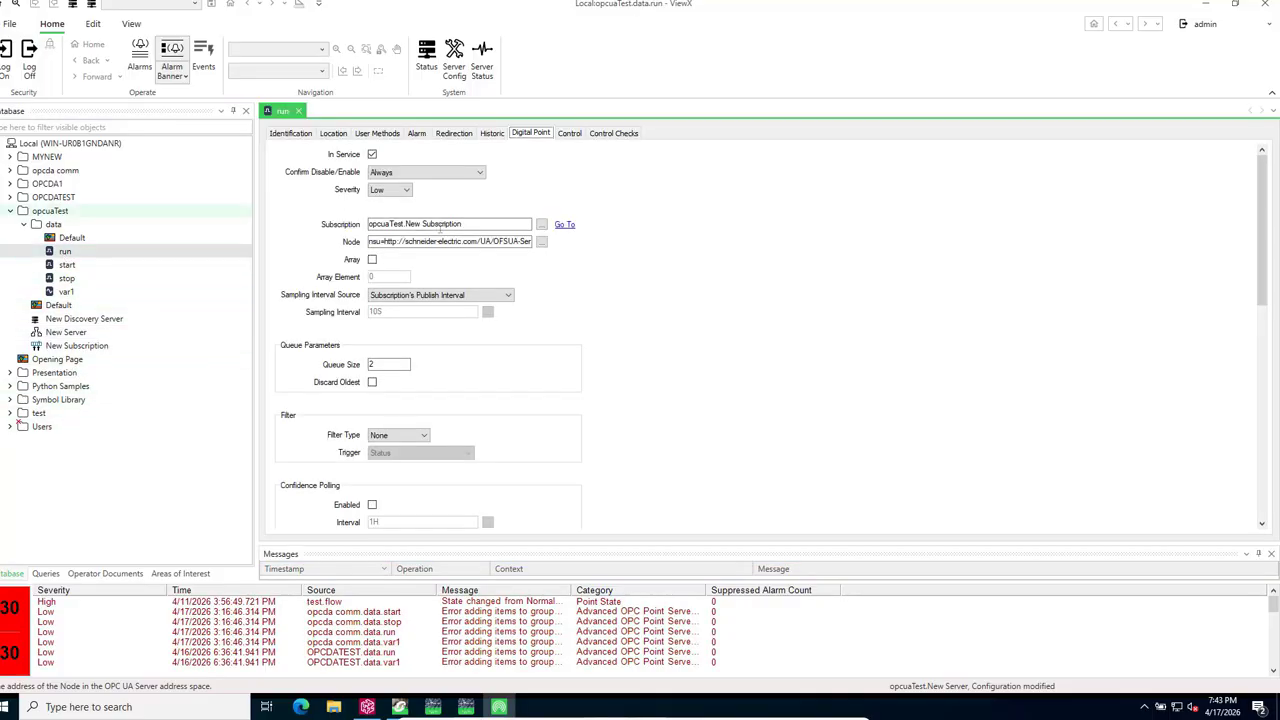
left_click(541, 243)
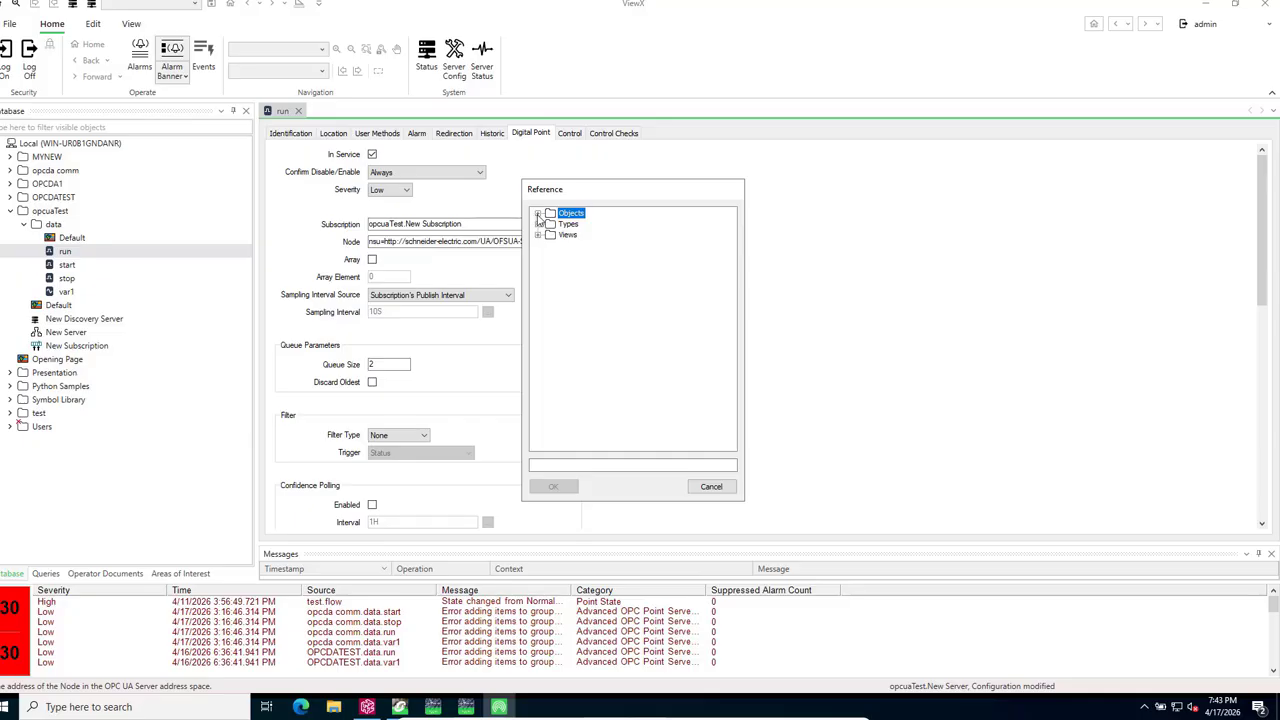
left_click(538, 214)
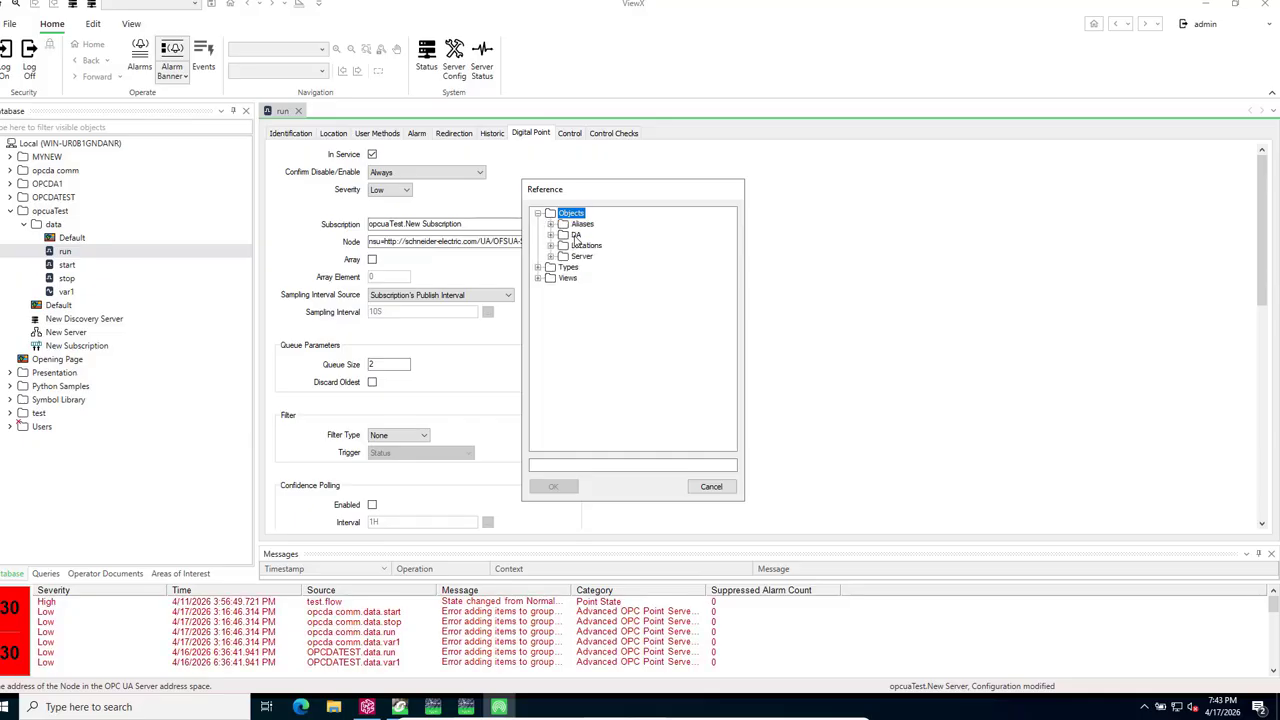
left_click(550, 236)
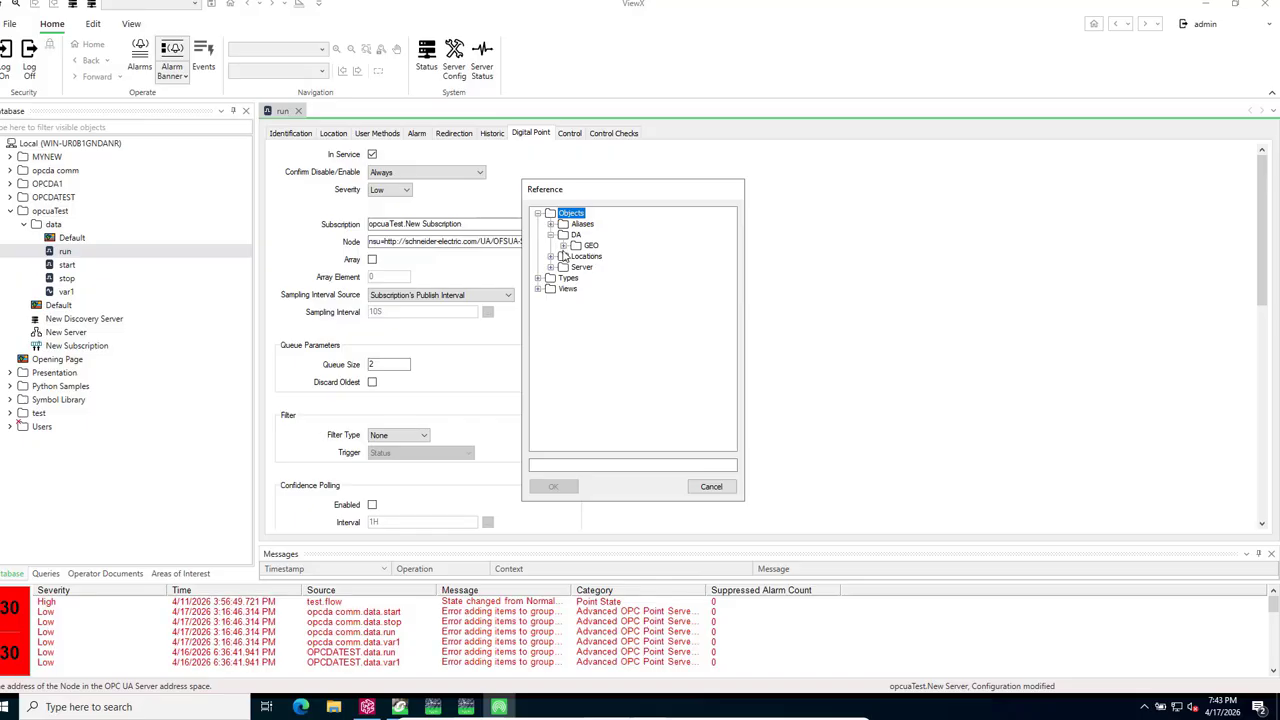
left_click(564, 249)
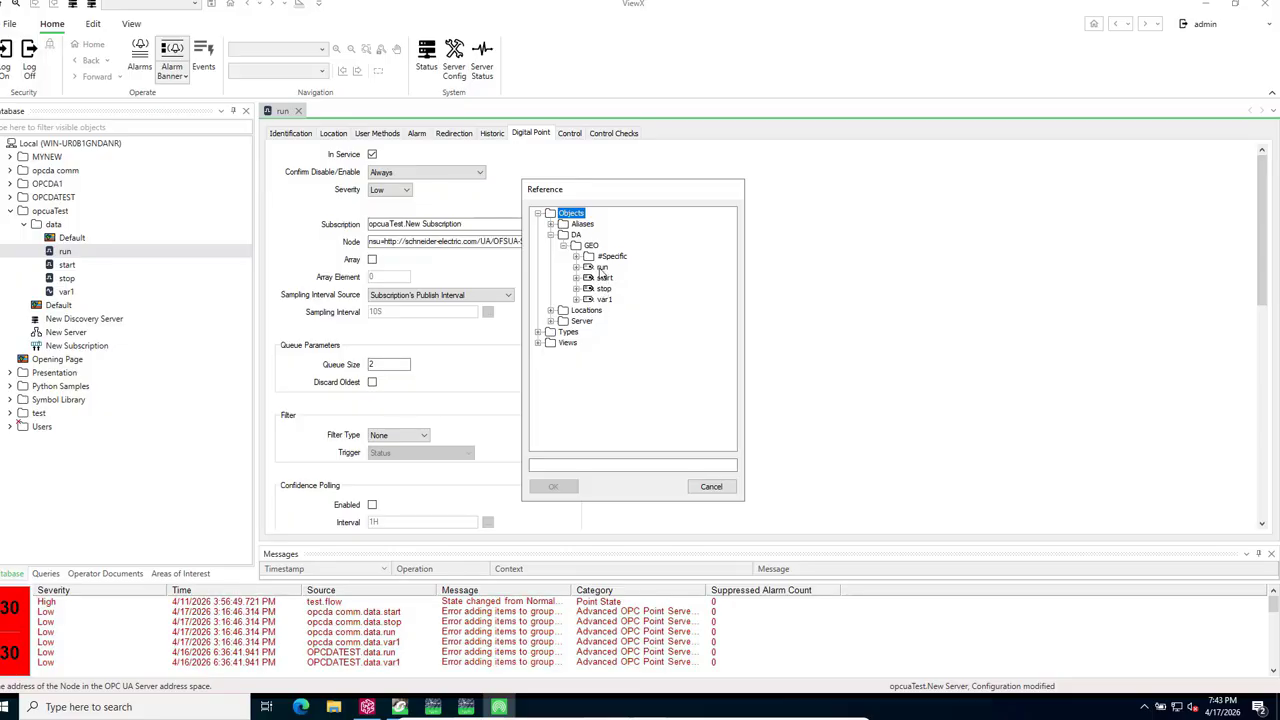
left_click(602, 268)
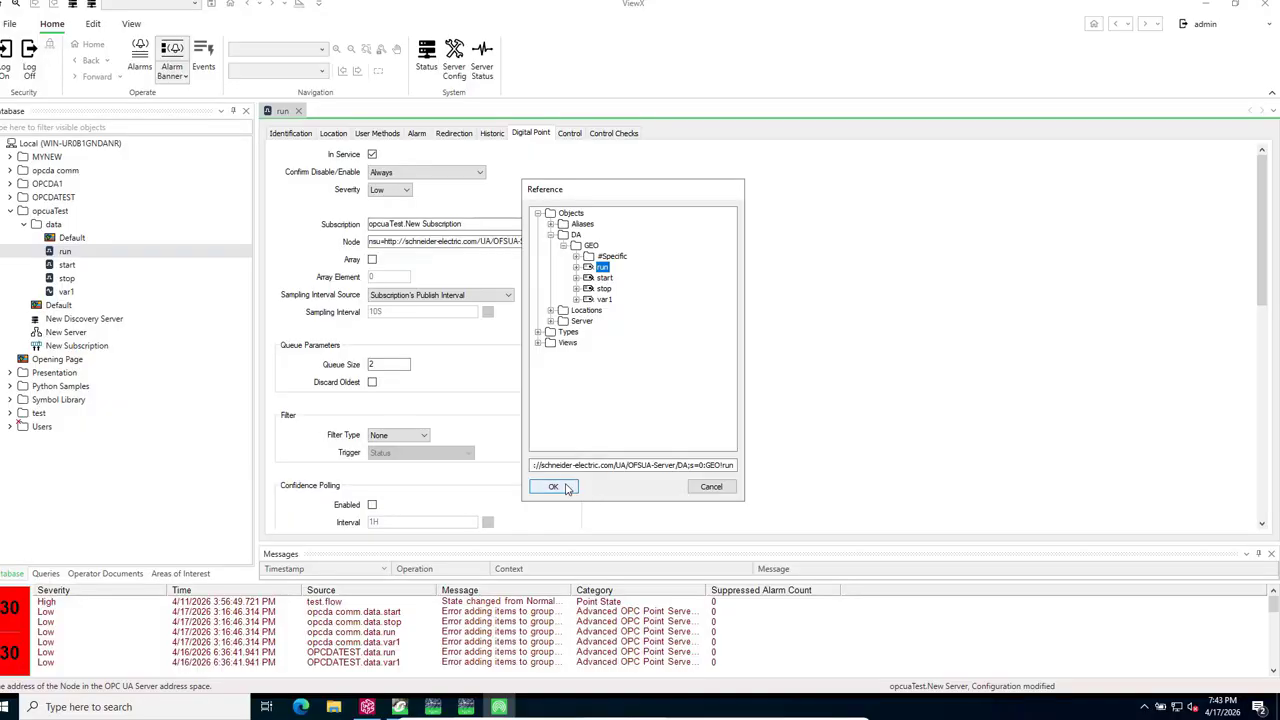
left_click(554, 487)
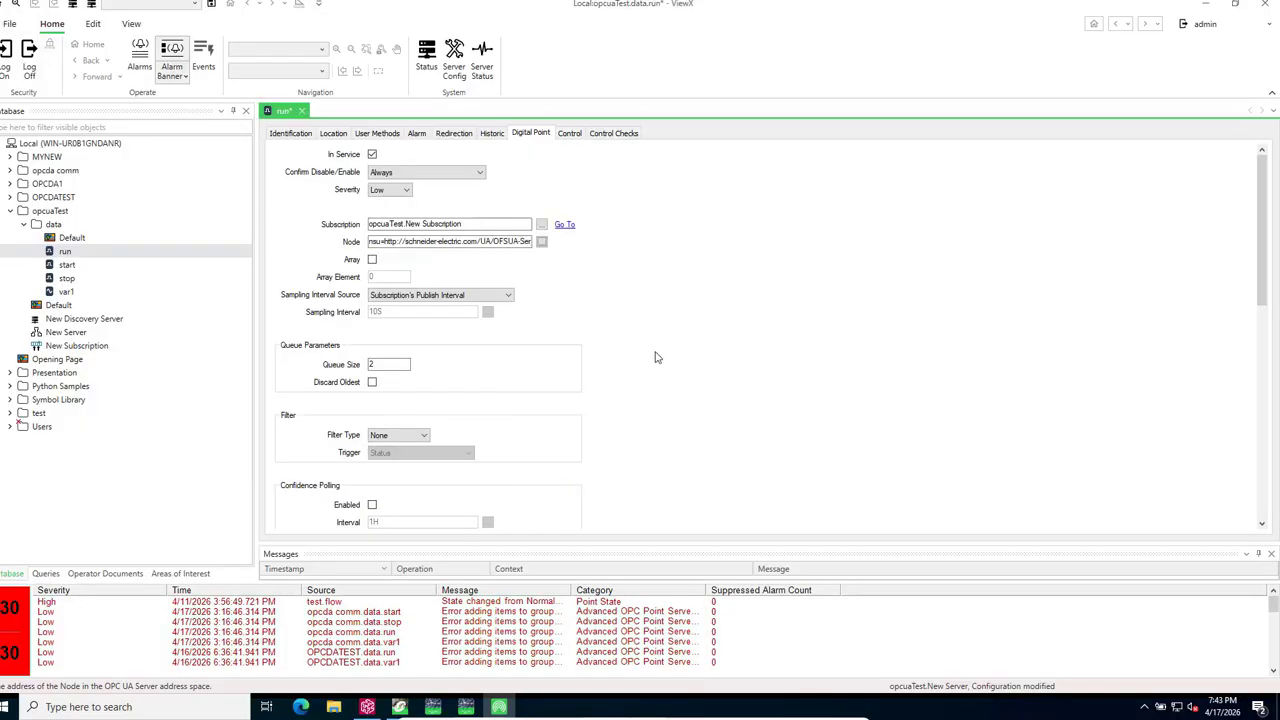
left_click(212, 5)
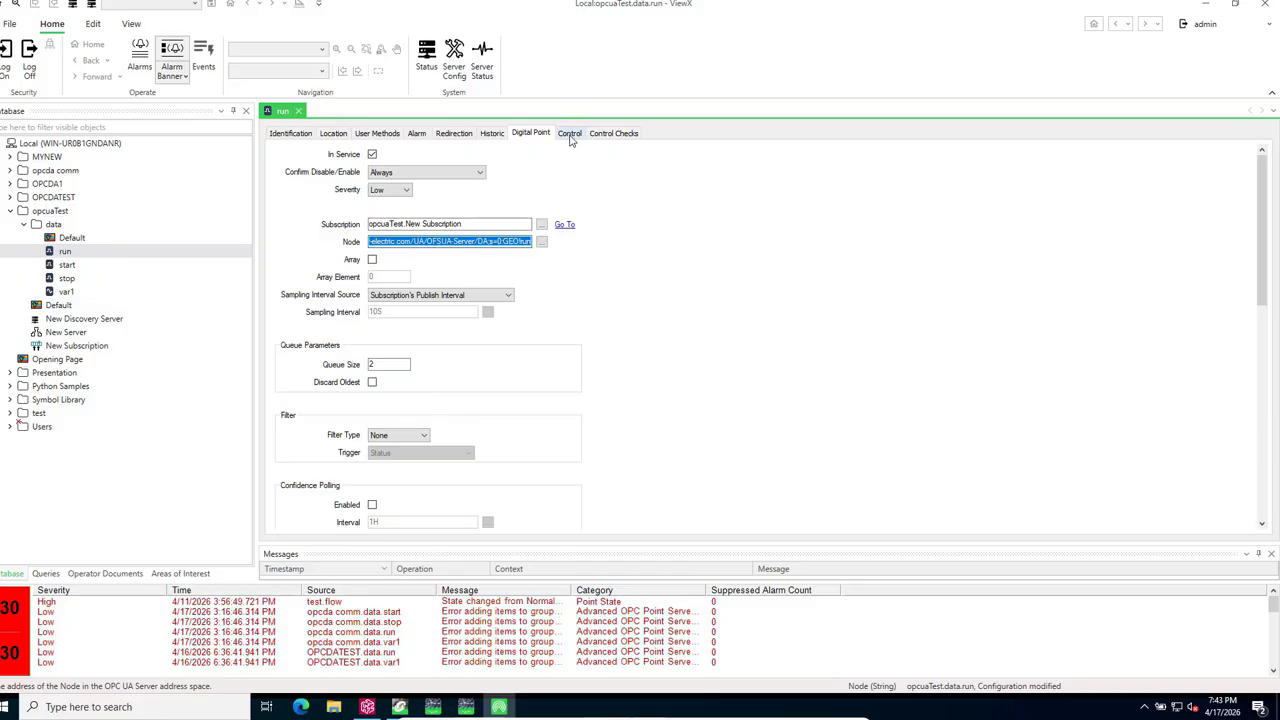
In the open run point, reselect opcuaTest.New Subscription as Subscription and set the Node to the stop variable under Objects > DA > GEO
left_click(77, 269)
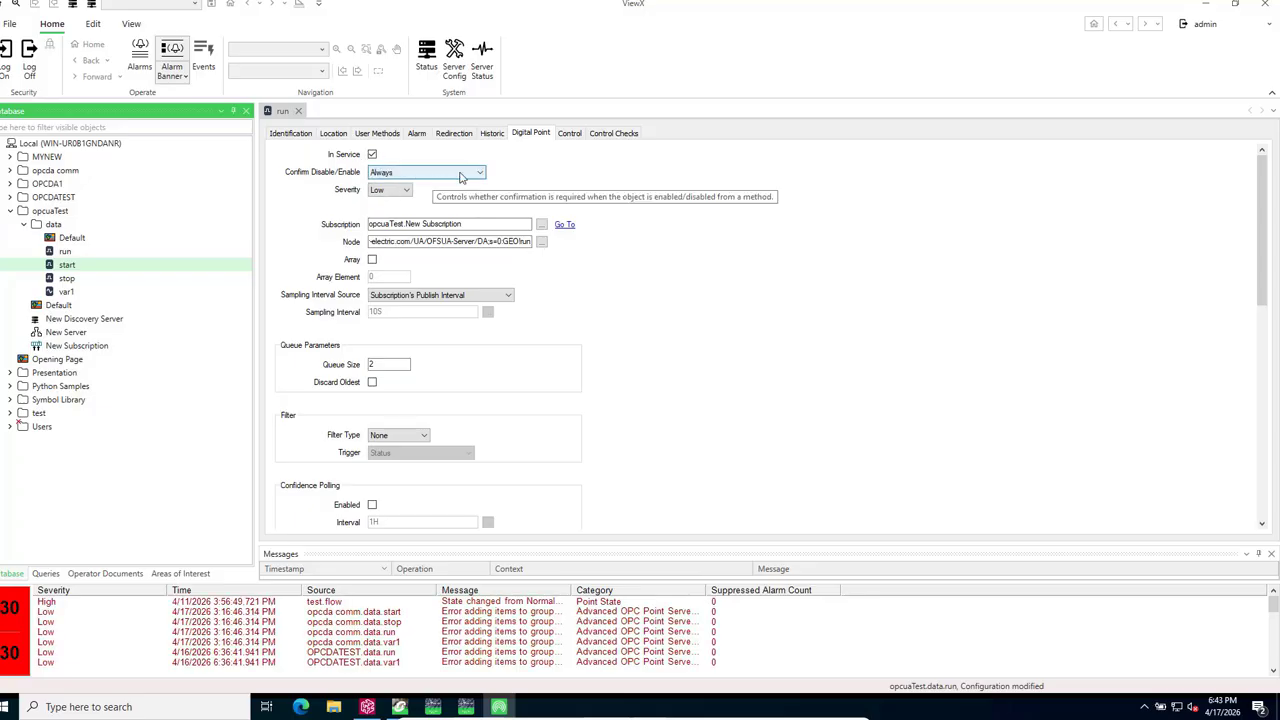
left_click(541, 226)
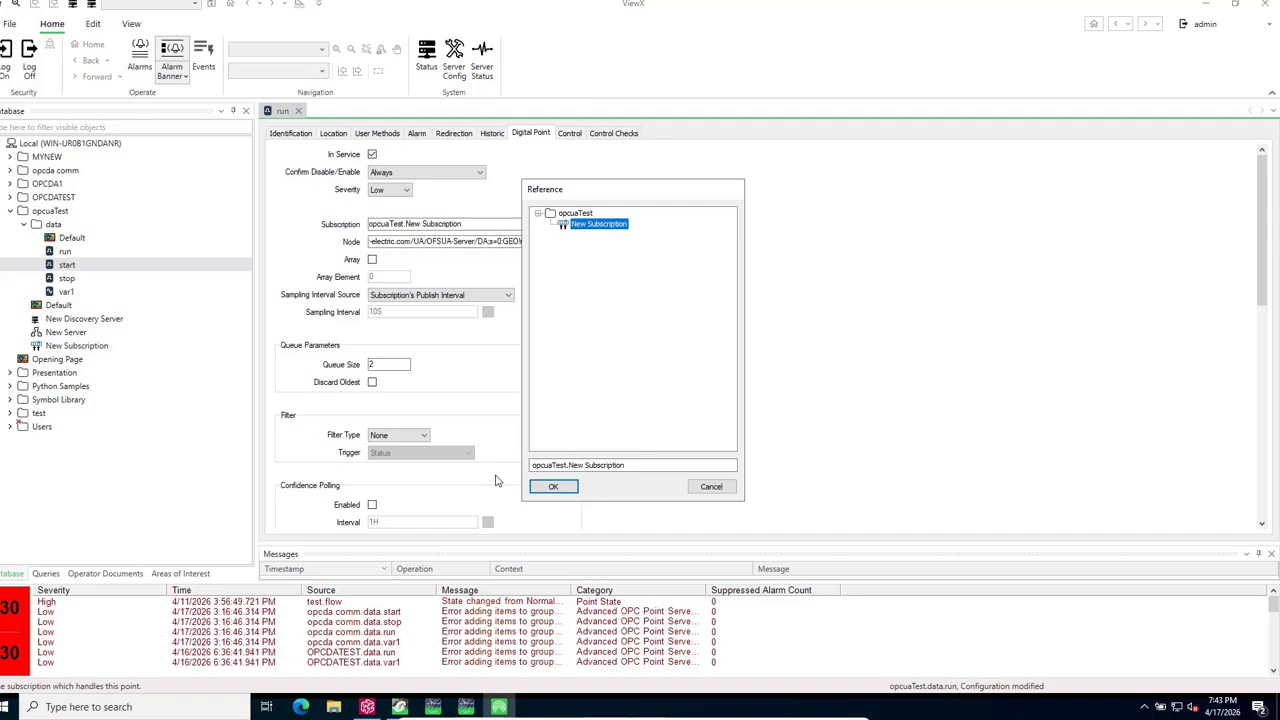
left_click(552, 487)
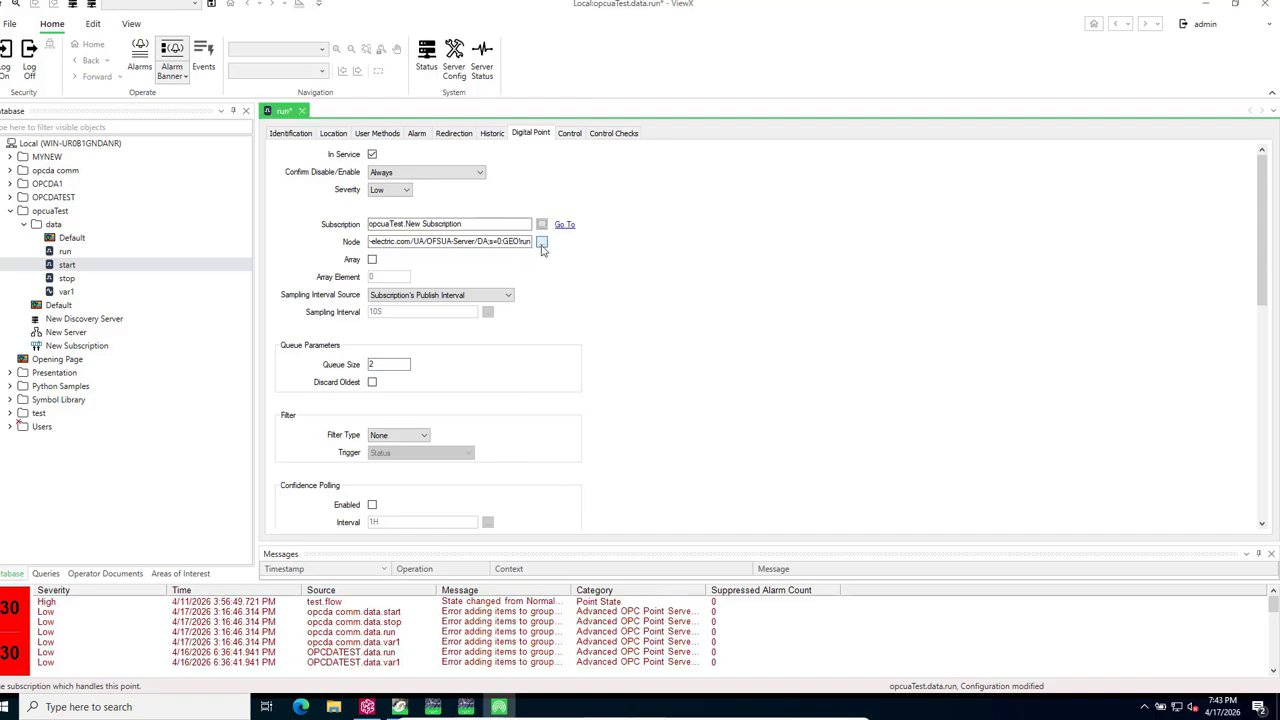
left_click(541, 243)
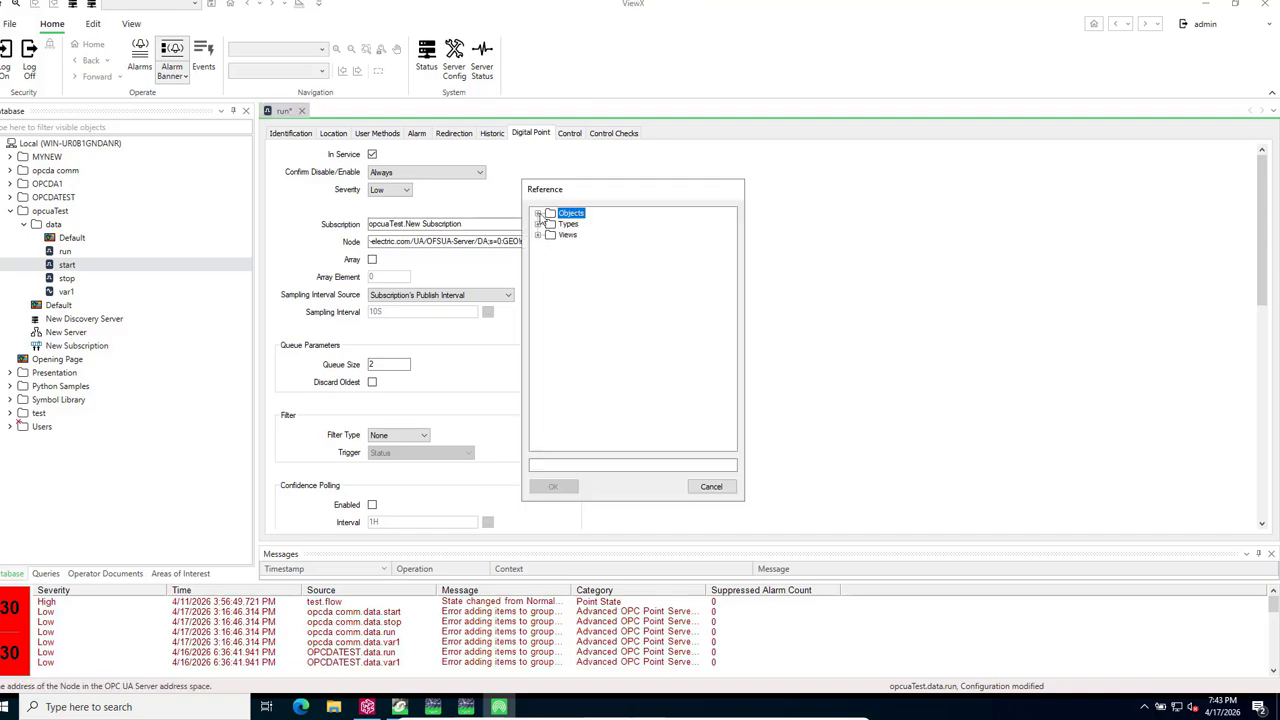
left_click(537, 214)
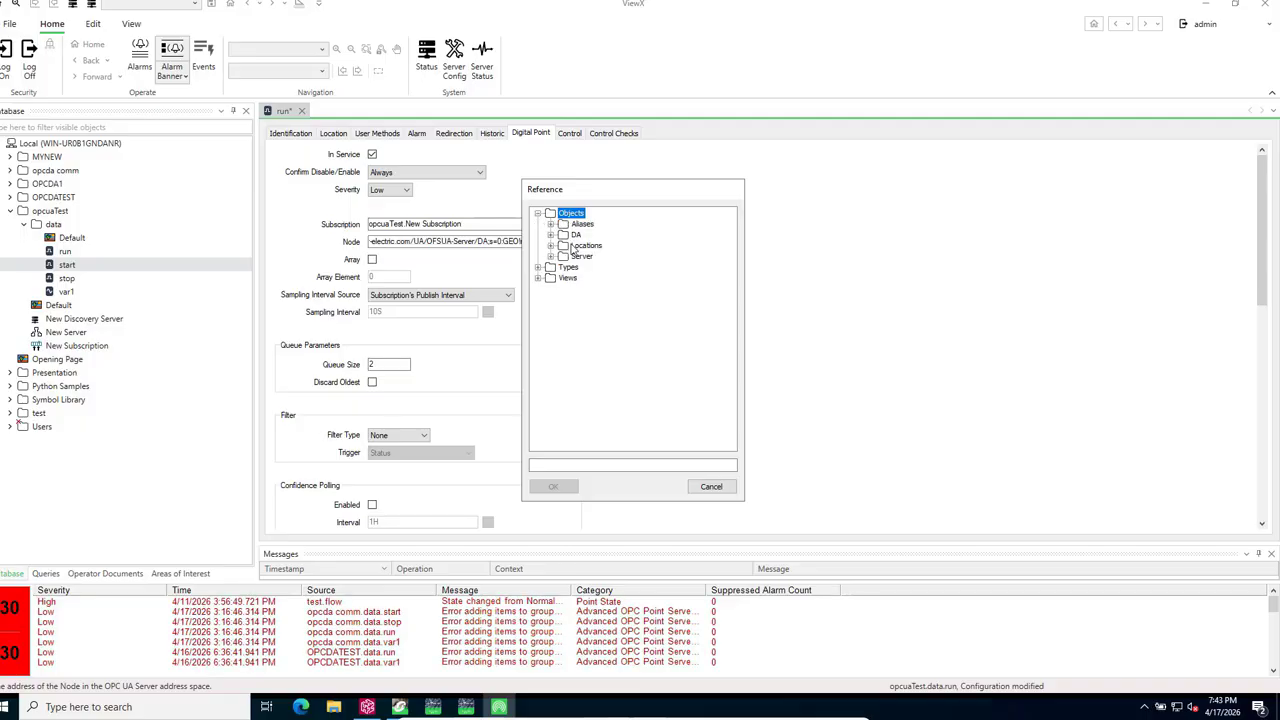
left_click(550, 235)
left_click(564, 247)
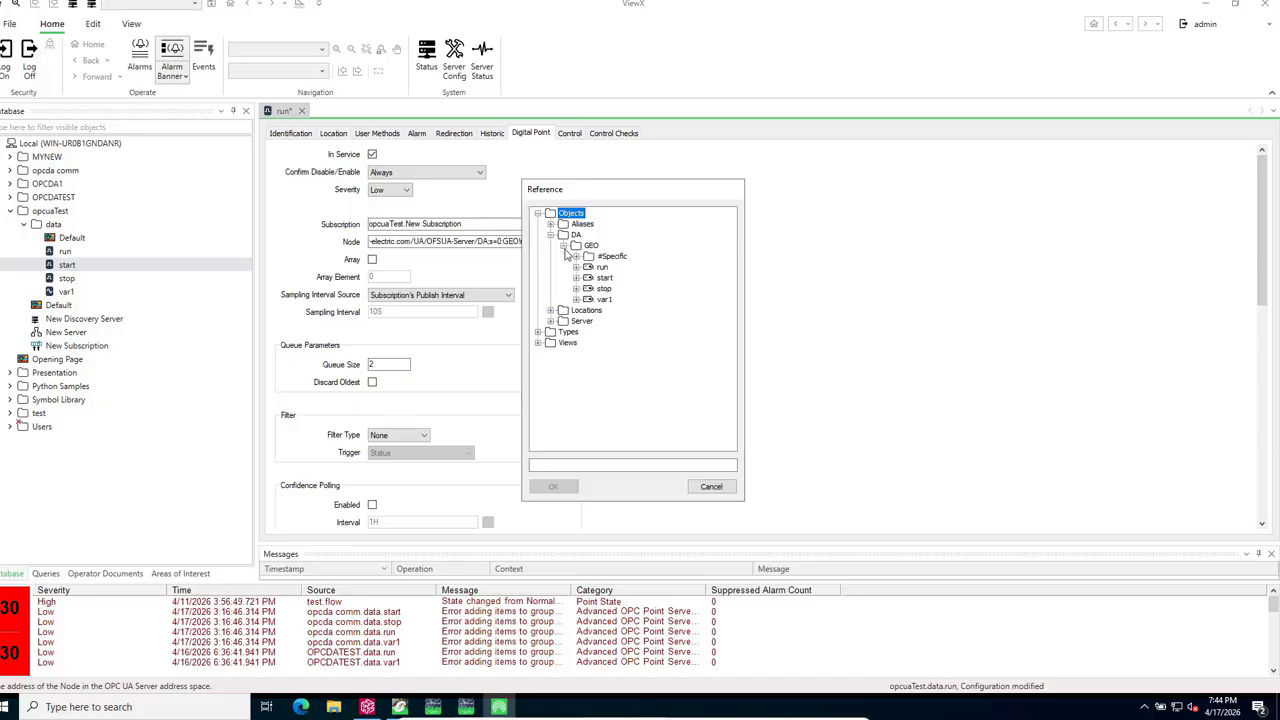
left_click(605, 288)
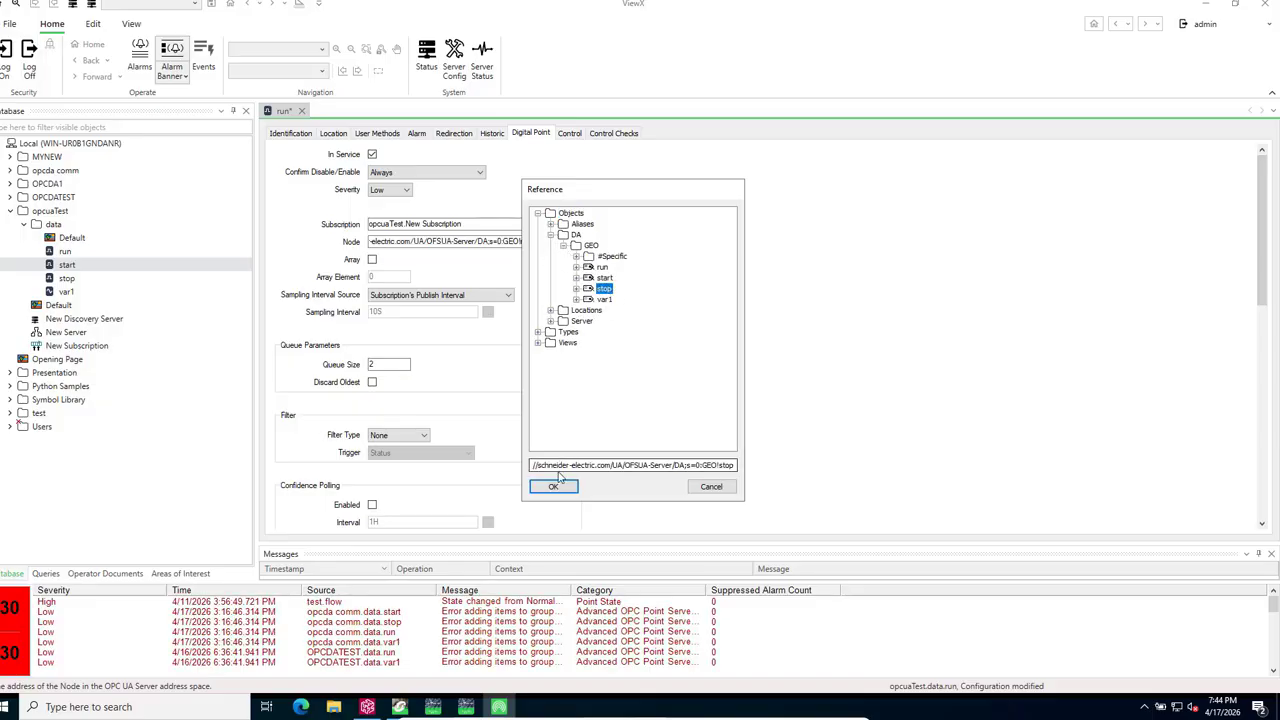
left_click(555, 486)
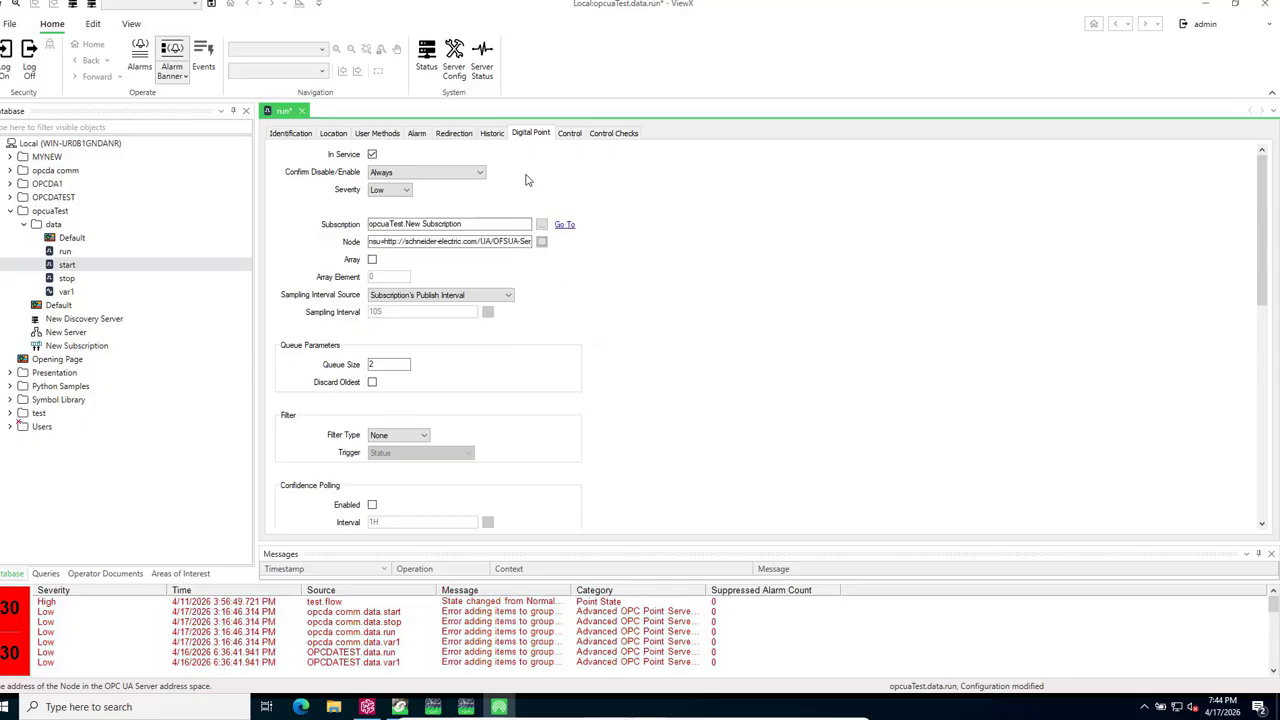
Enable control on the run point and enable its actions 1 and 2
left_click(569, 133)
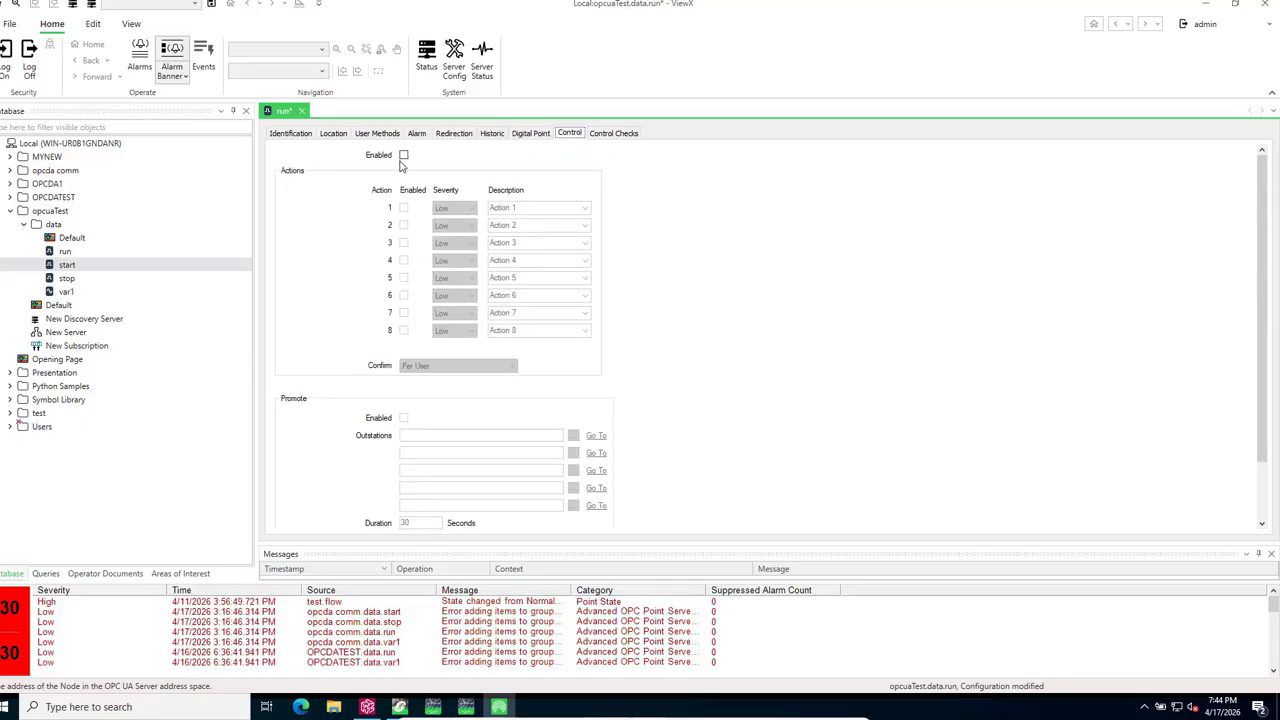
left_click(403, 157)
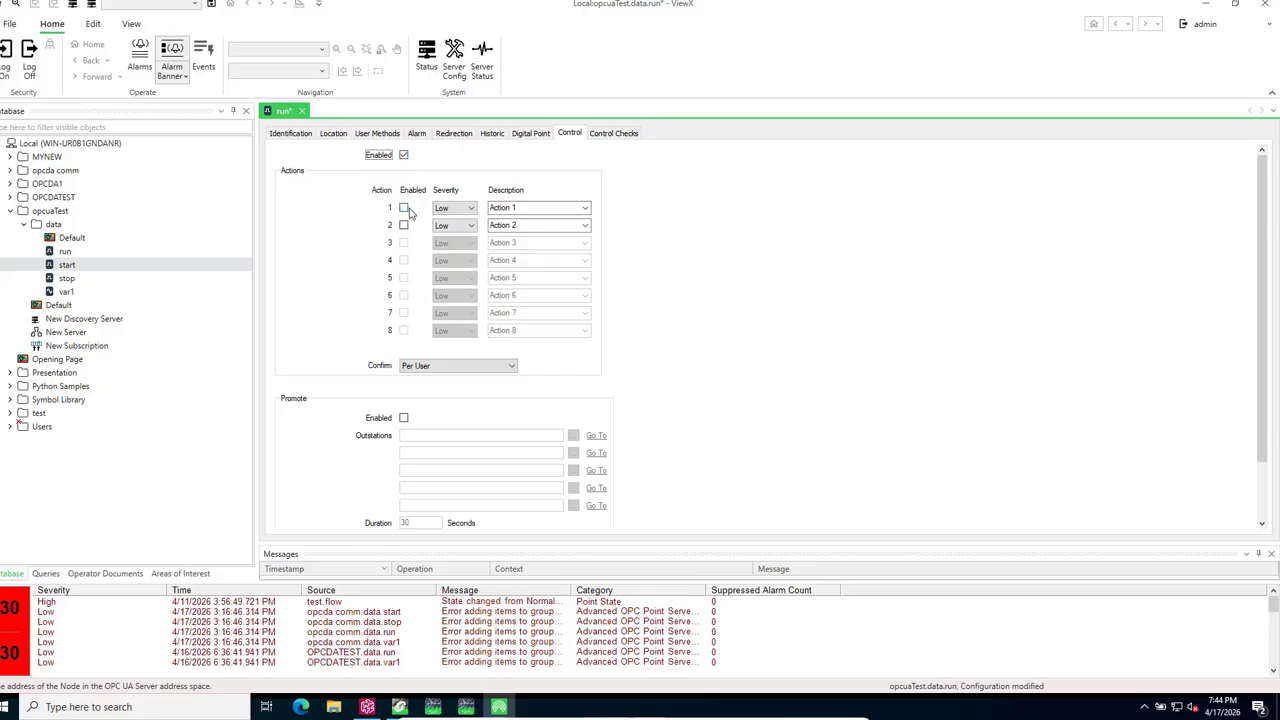
left_click(404, 208)
left_click(403, 225)
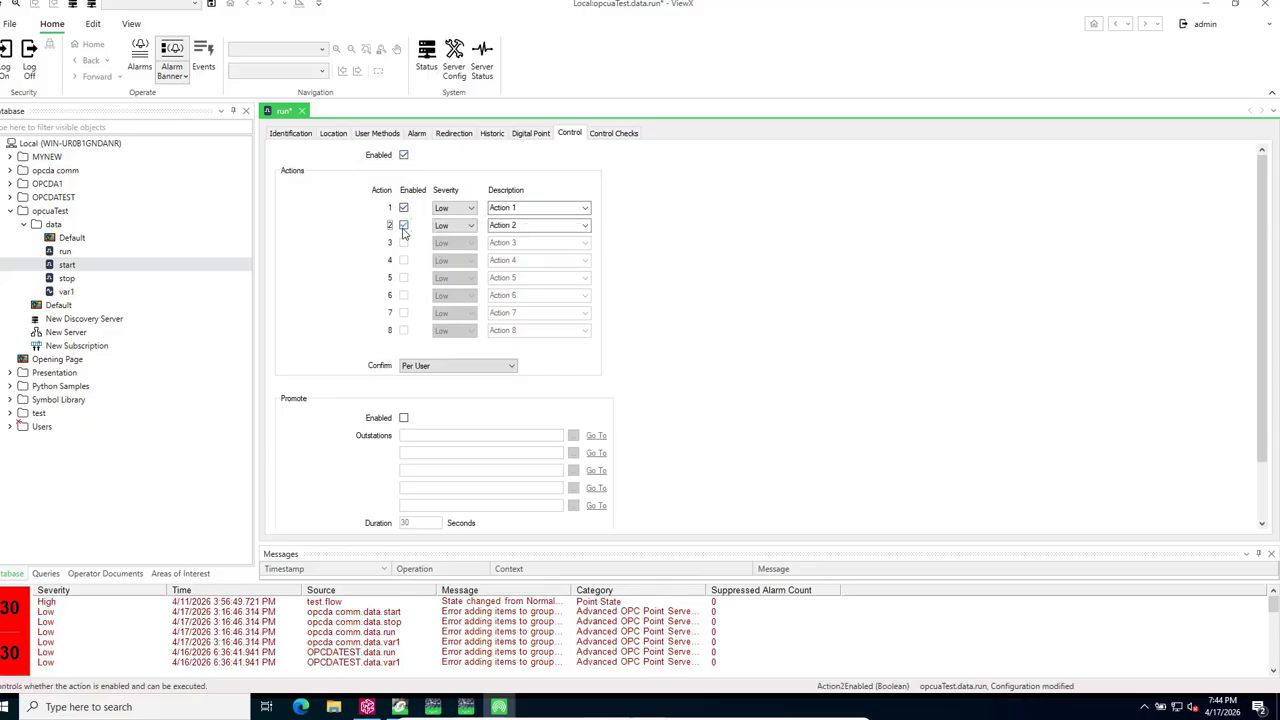
Set the run point's action 1 description to Start and action 2 to Stop, then save and close its configuration
left_click(585, 208)
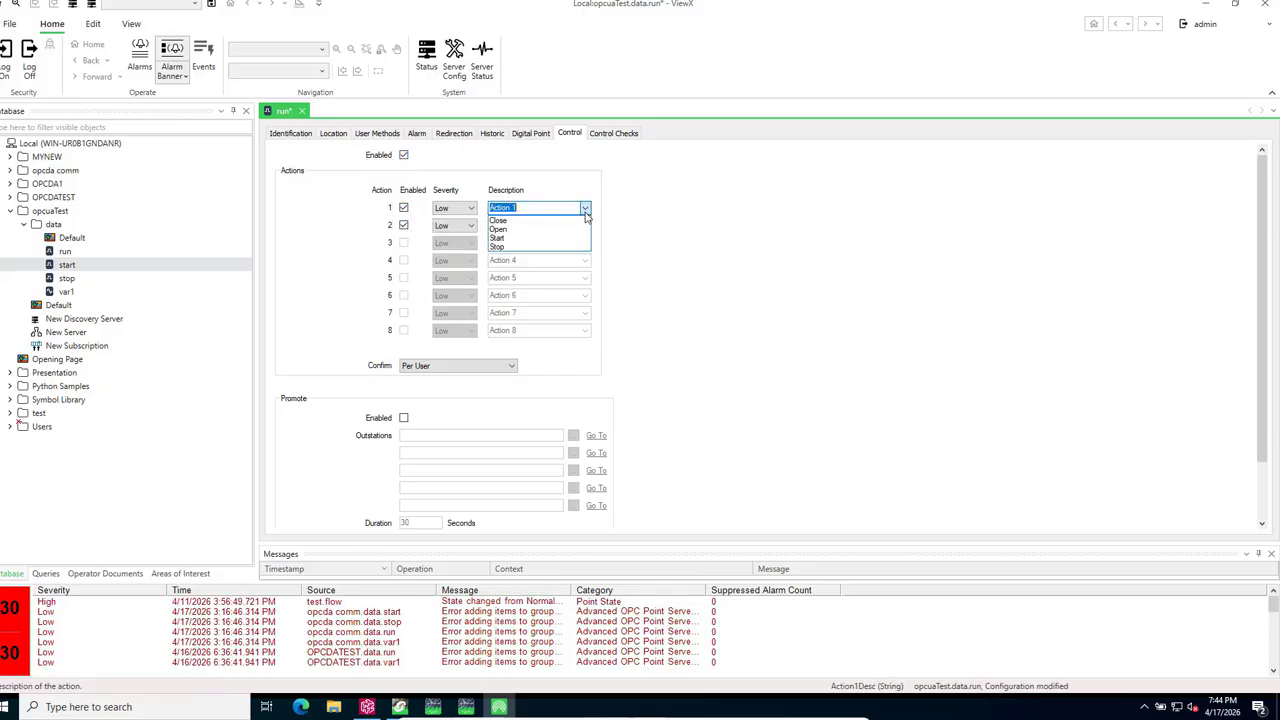
left_click(509, 238)
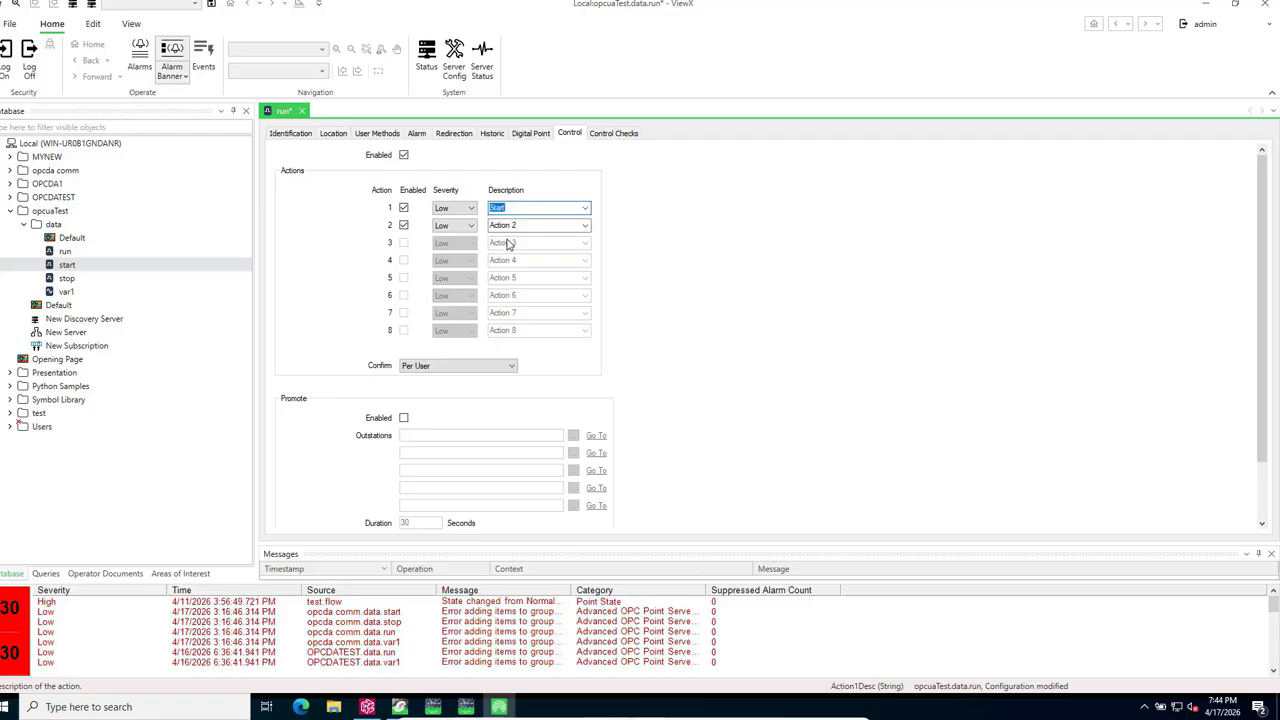
left_click(585, 225)
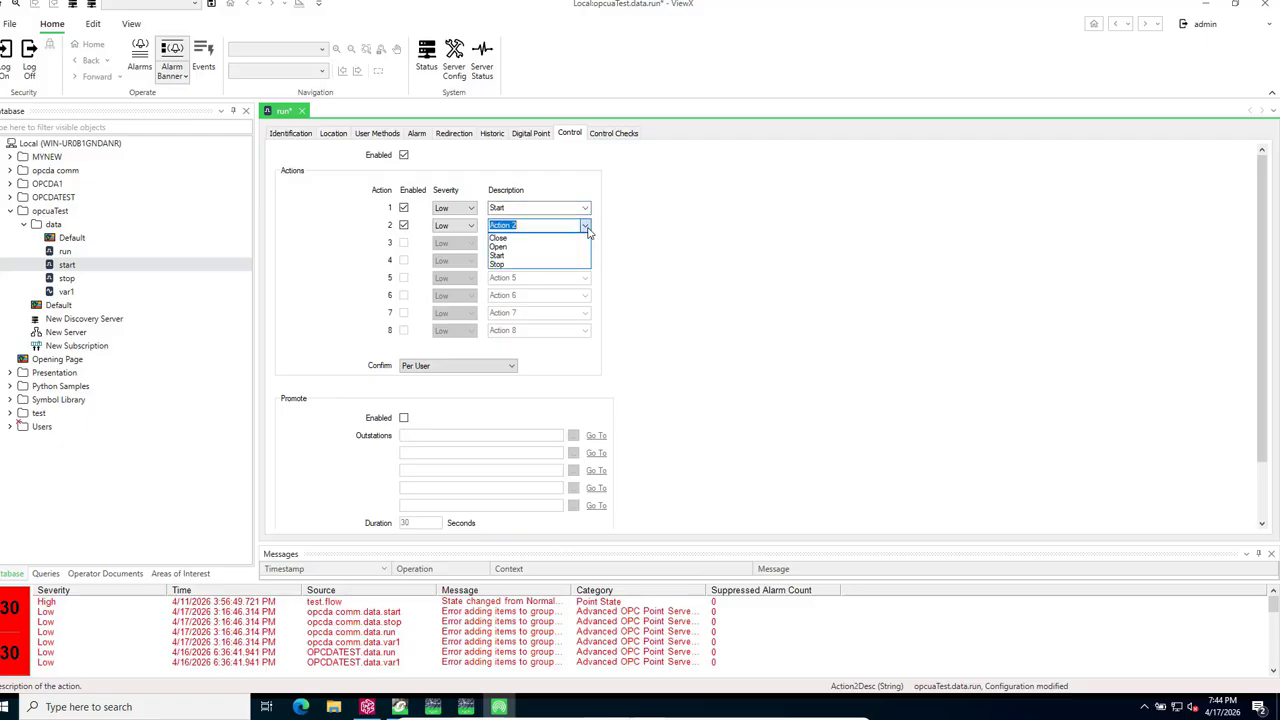
left_click(514, 264)
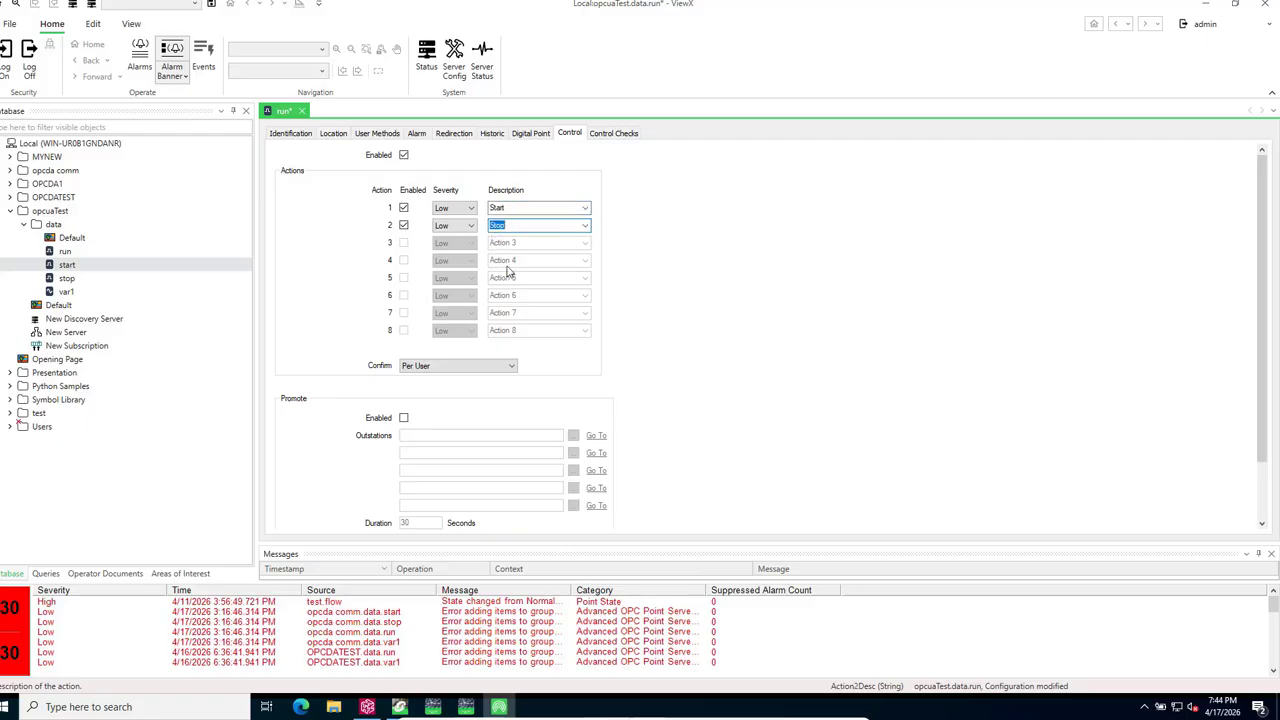
left_click(211, 5)
left_click(298, 110)
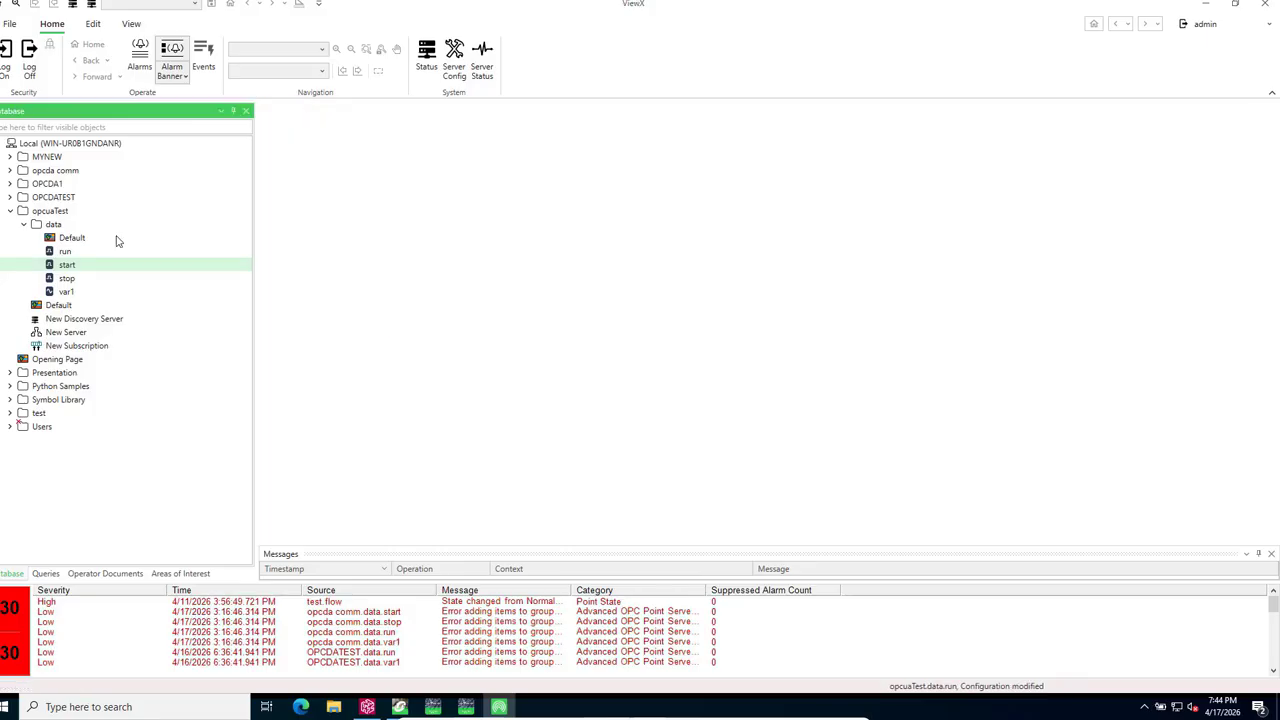
Open the stop point, reselect opcuaTest.New Subscription as Subscription and set its Node to the stop variable under Objects > DA > GEO
double_click(66, 279)
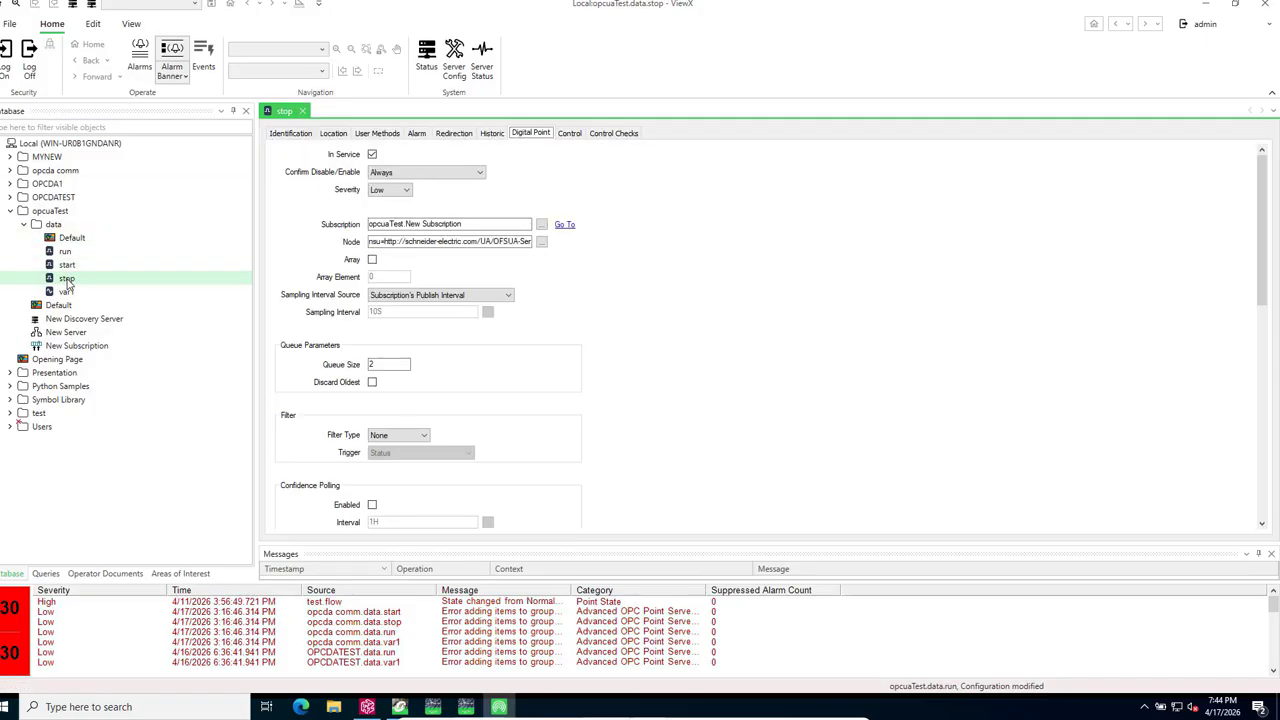
left_click(542, 226)
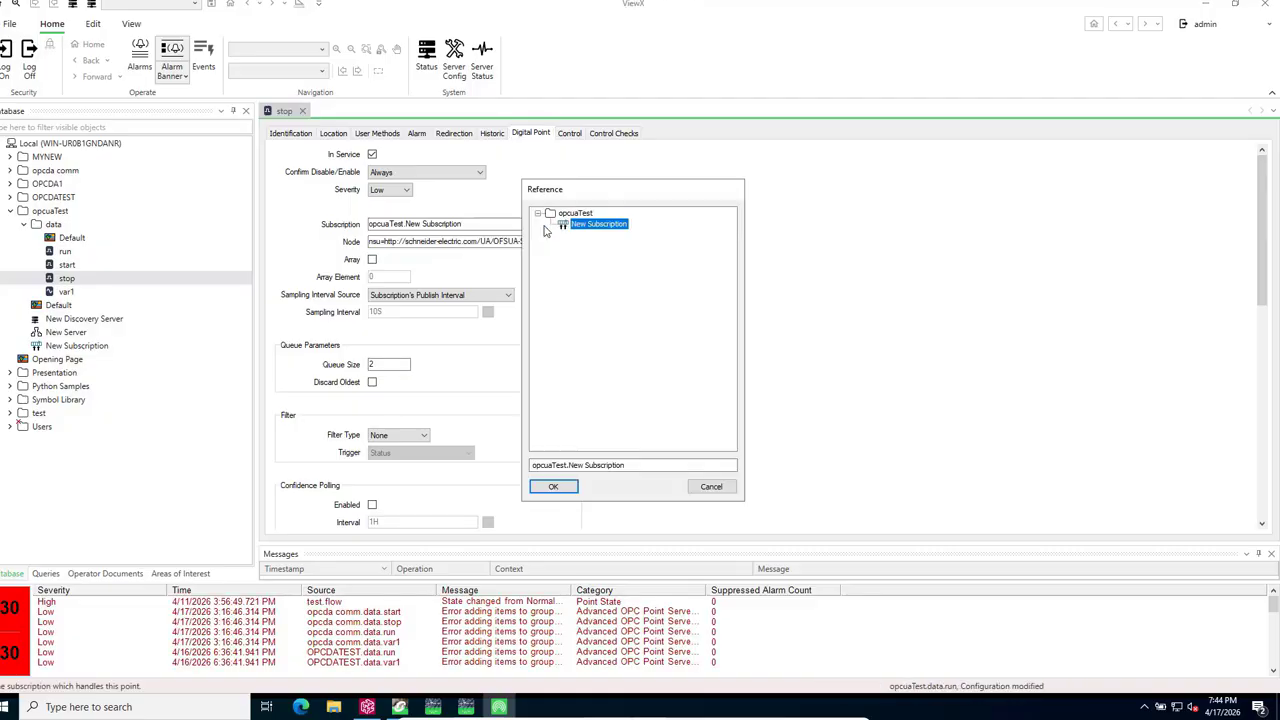
left_click(553, 486)
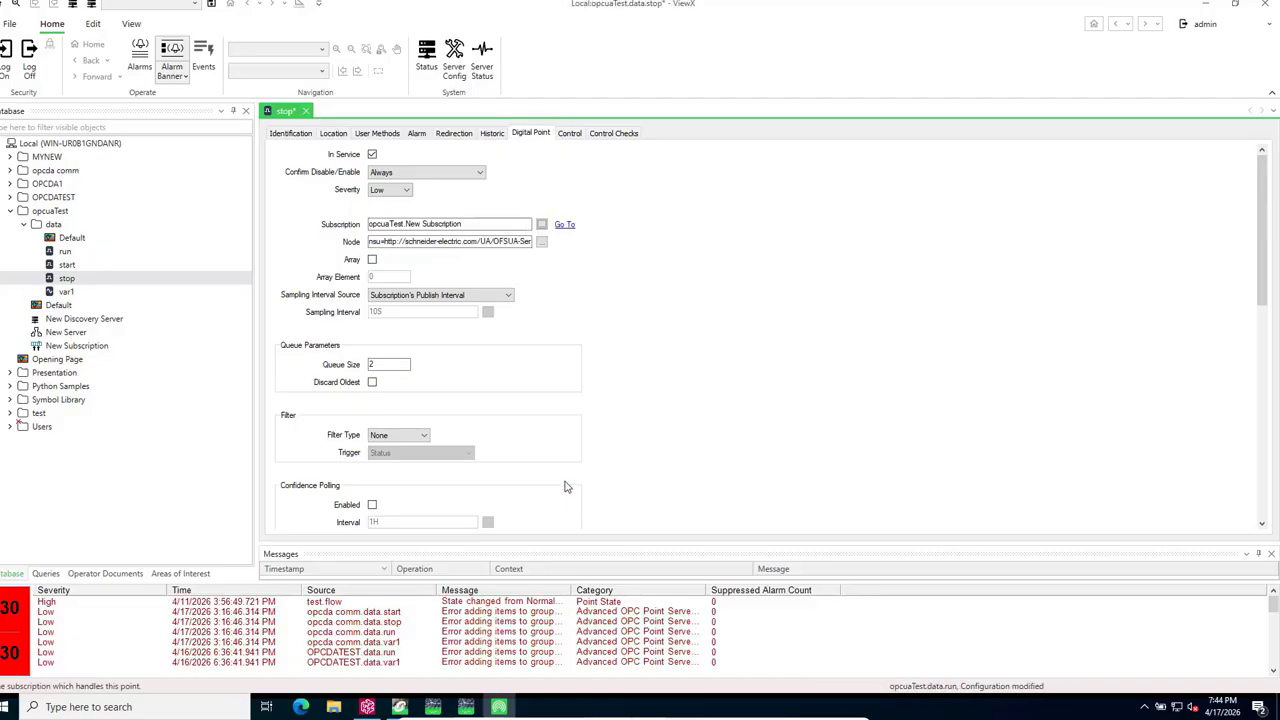
left_click(541, 243)
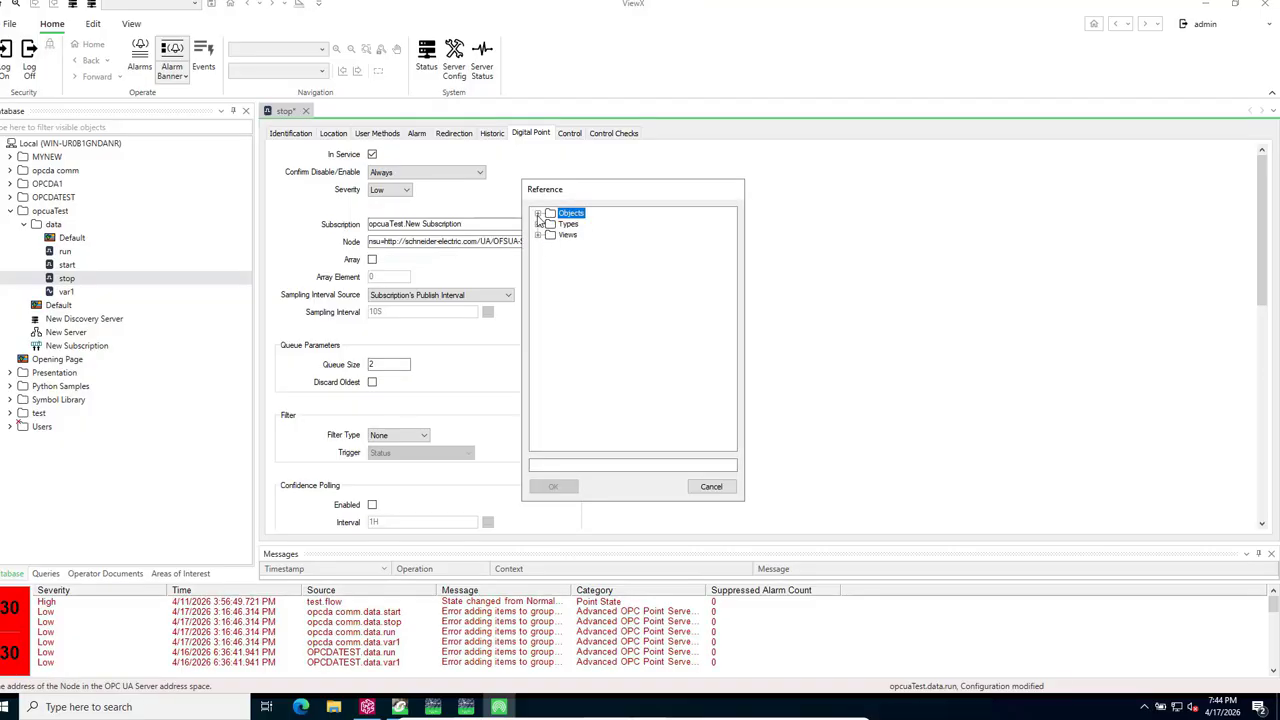
left_click(538, 214)
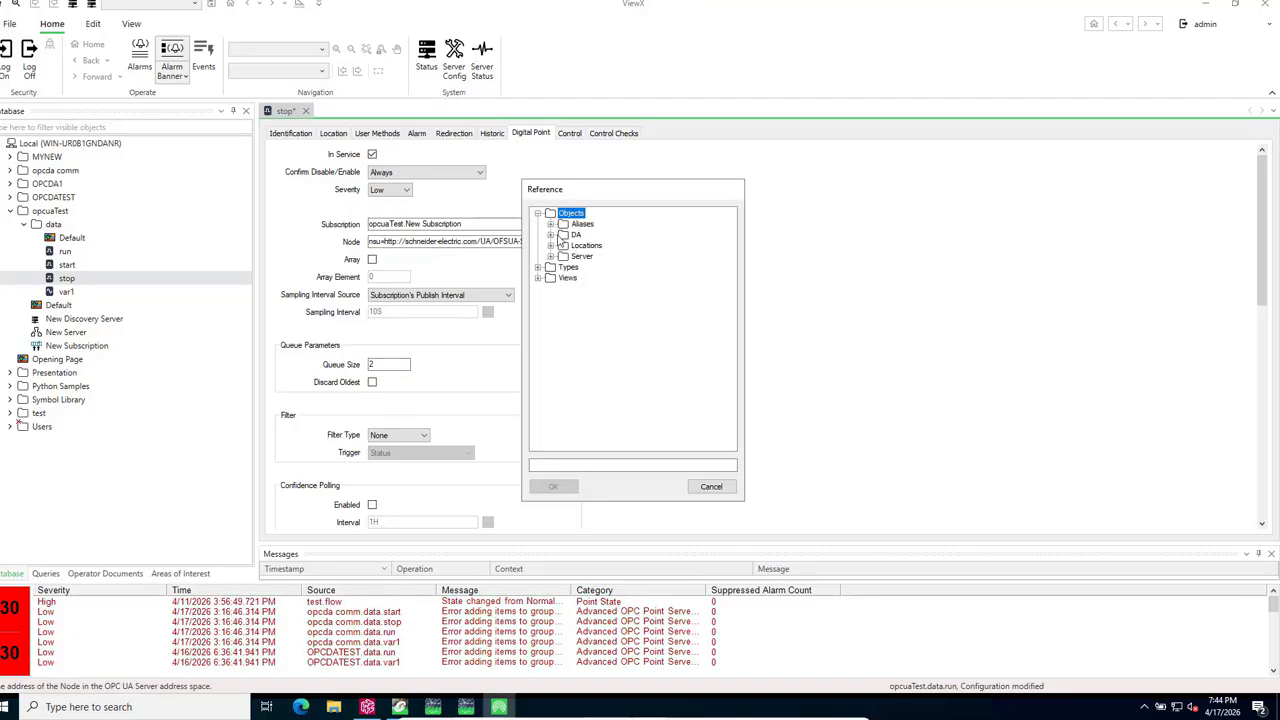
left_click(551, 234)
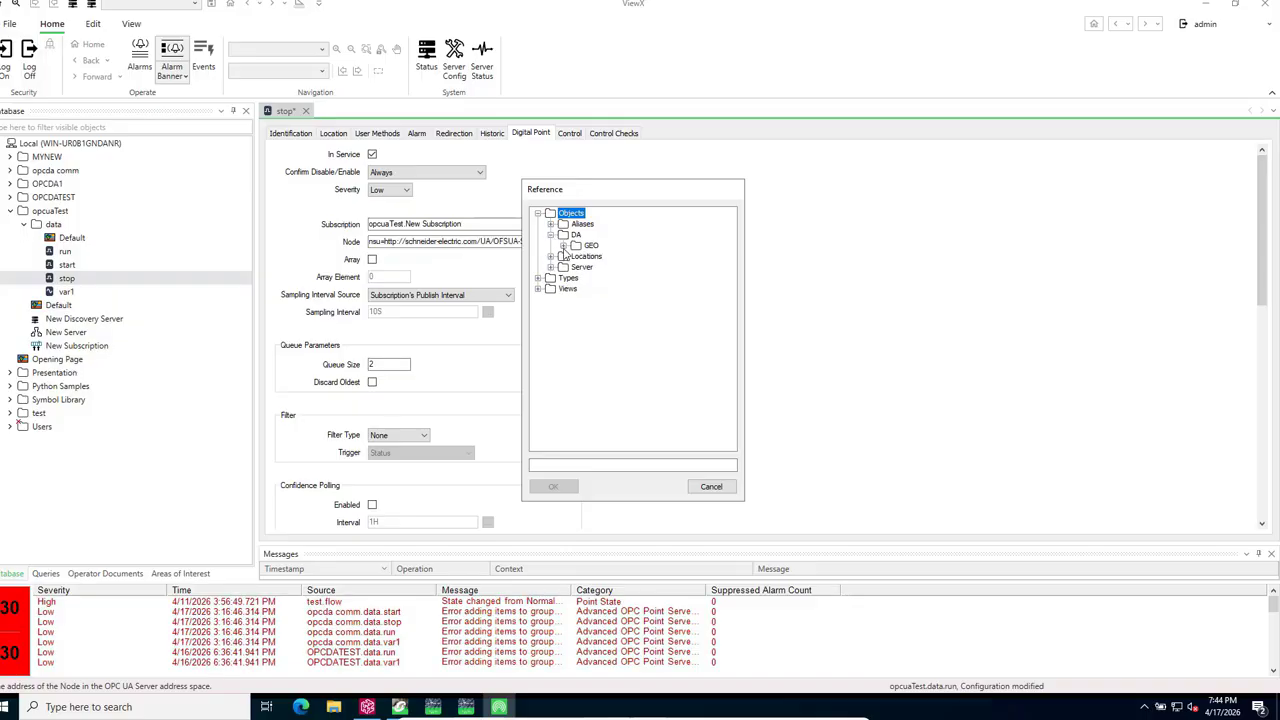
left_click(563, 246)
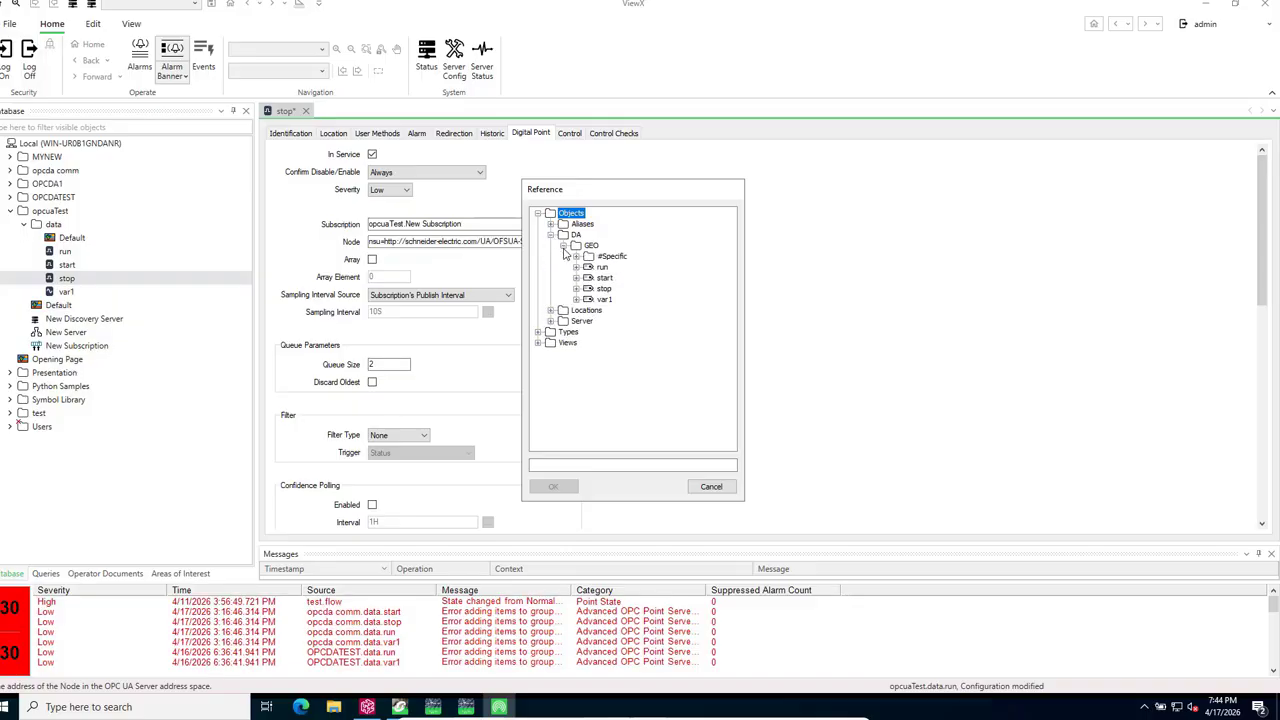
left_click(604, 289)
left_click(553, 487)
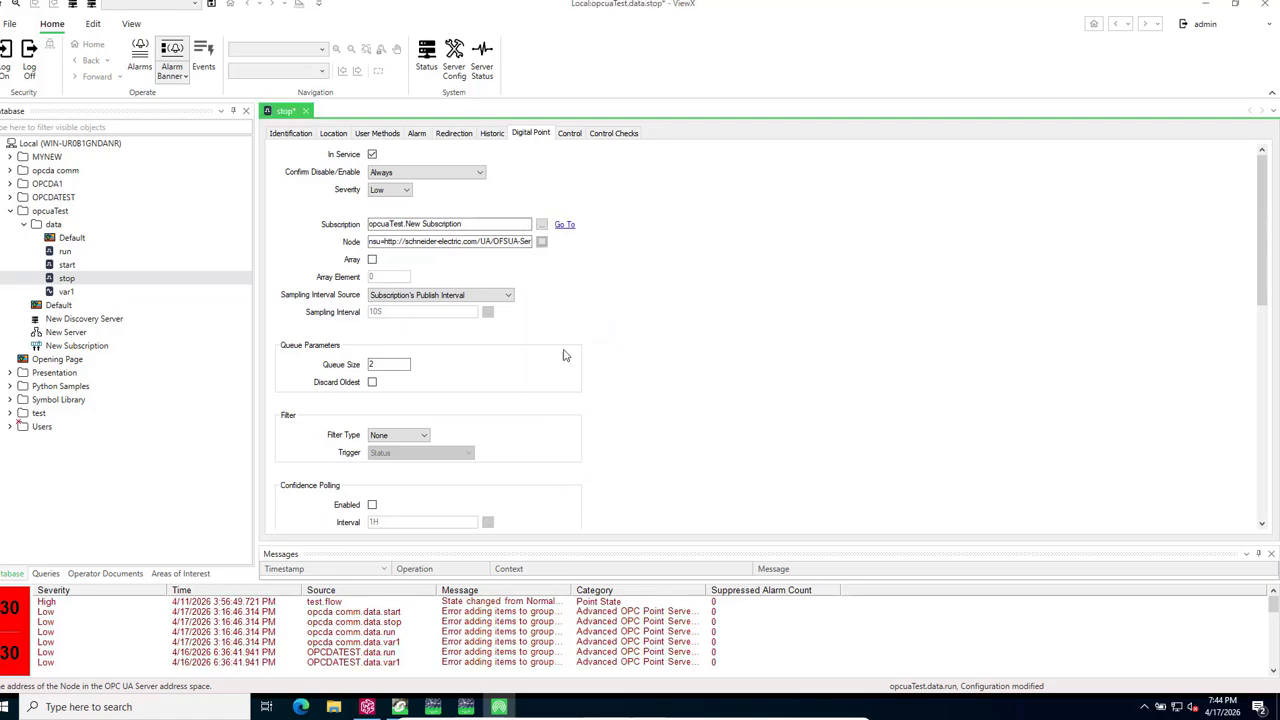
Enable control on the stop point and enable its actions 1 and 2
left_click(569, 133)
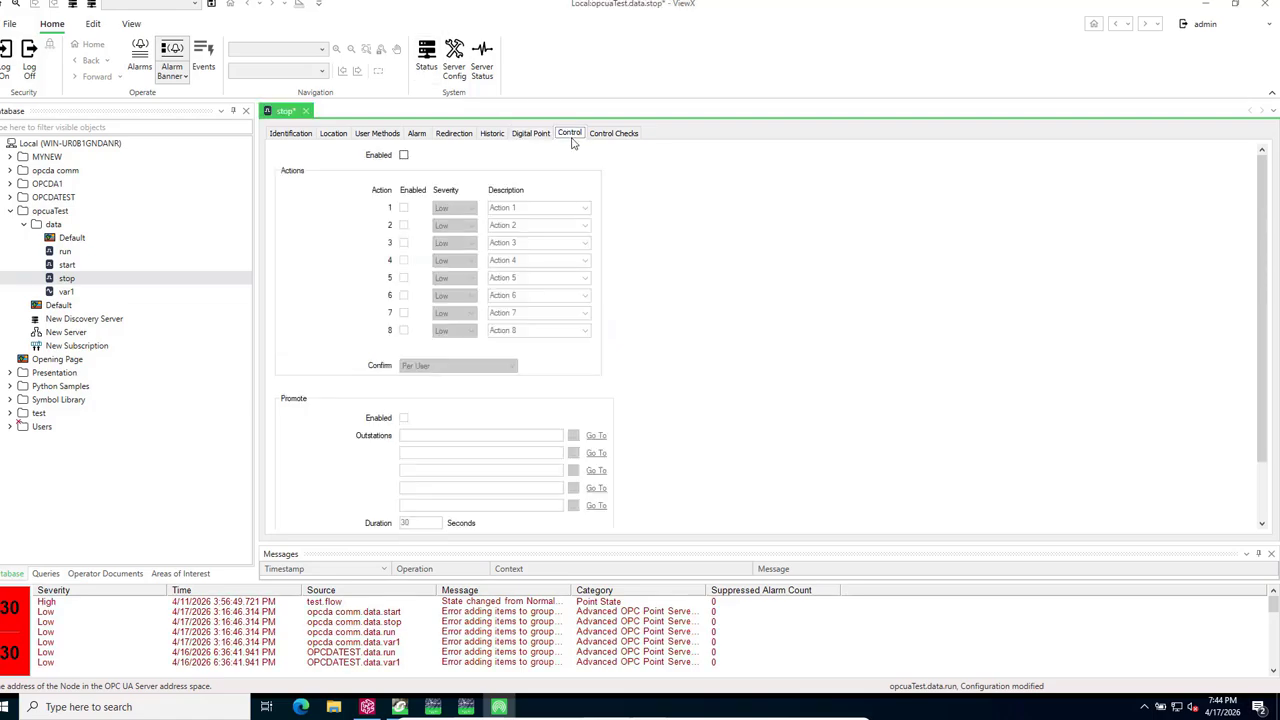
left_click(403, 156)
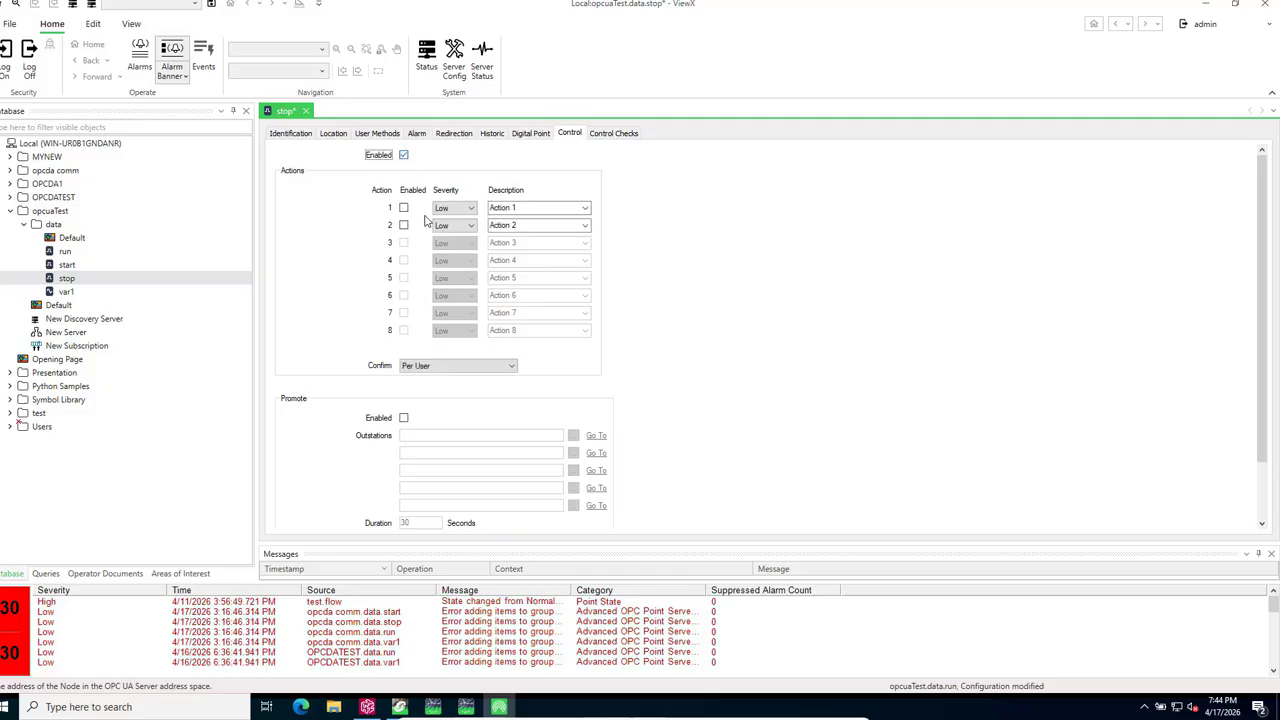
left_click(404, 209)
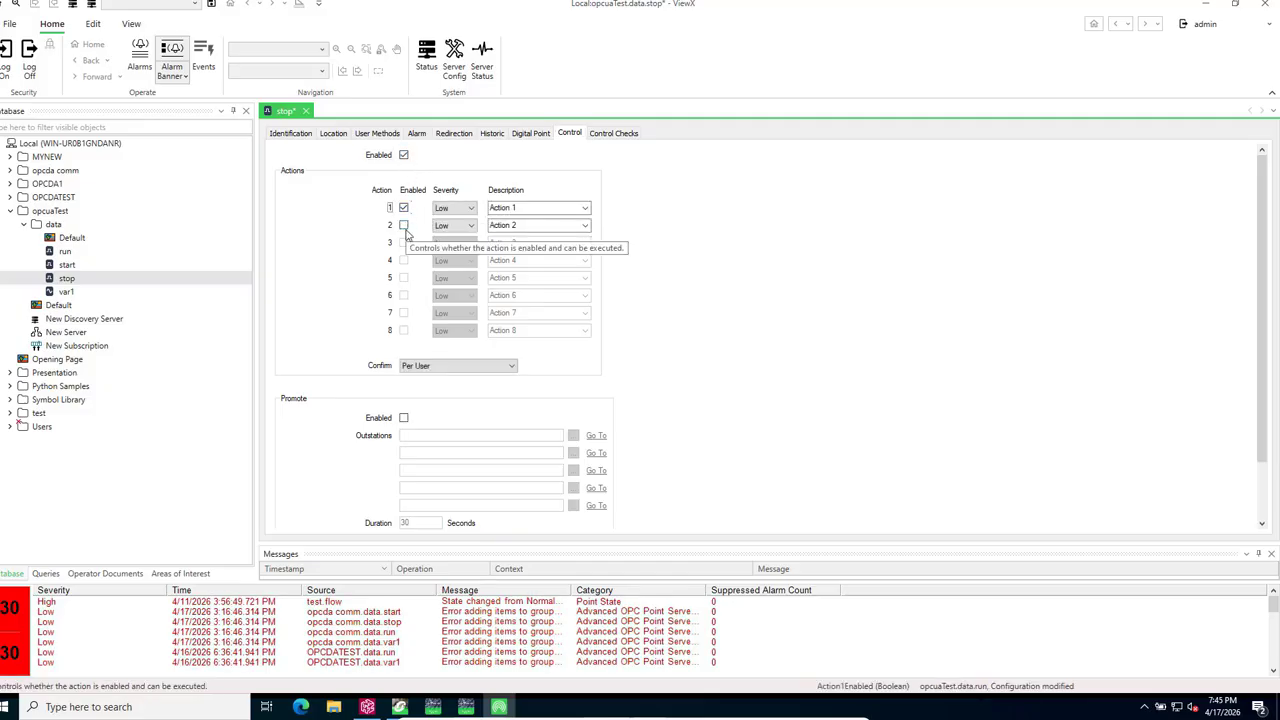
left_click(403, 226)
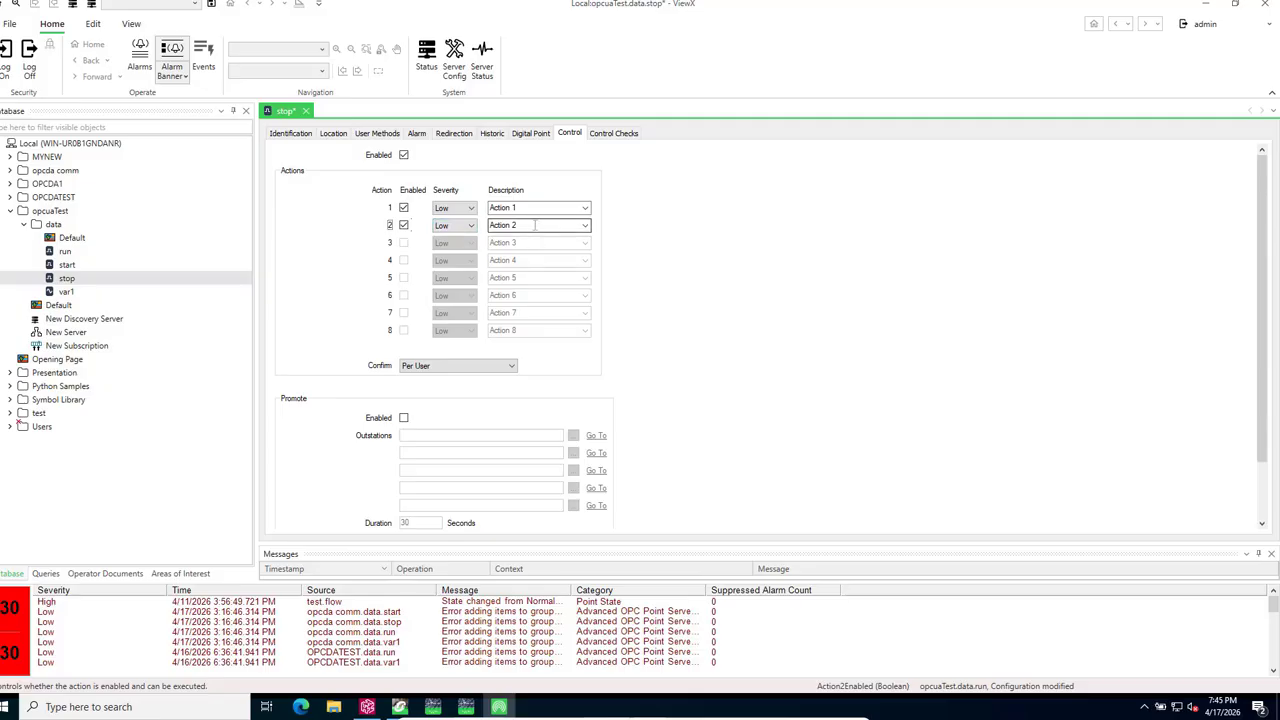
Set the stop point's action 1 description to Stop and action 2 to Start, then save and close its configuration
left_click(585, 208)
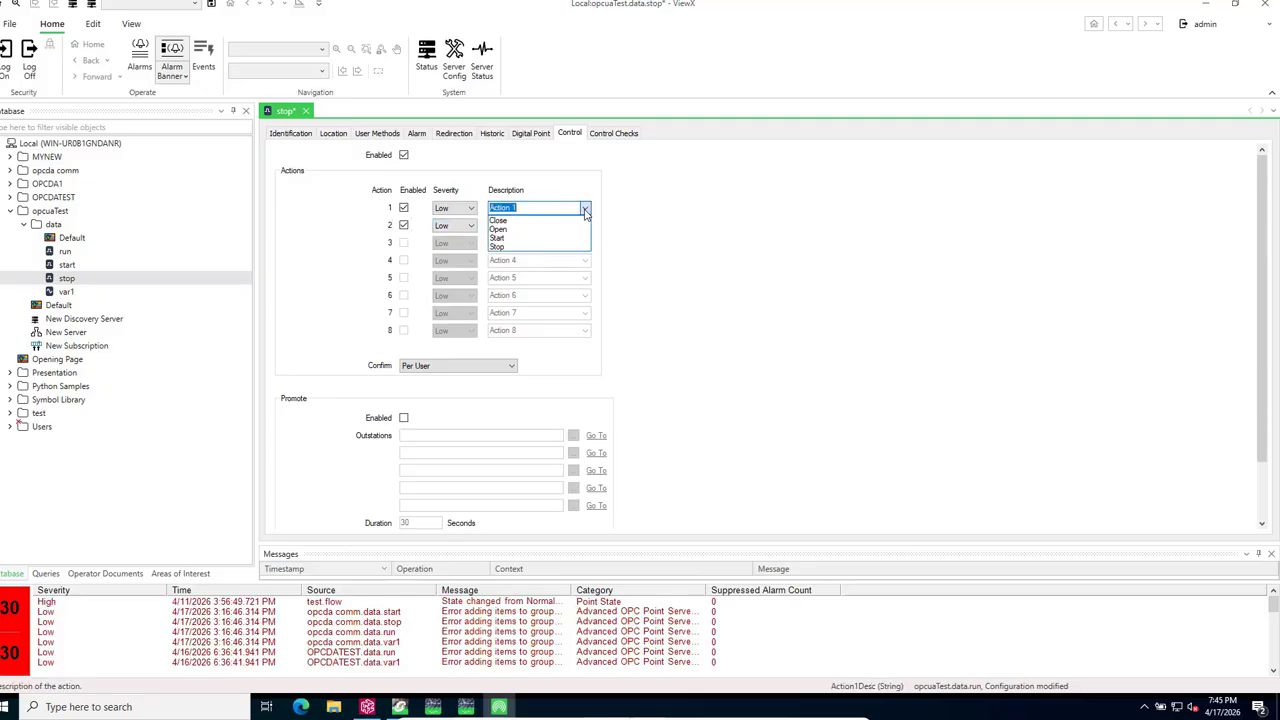
left_click(502, 240)
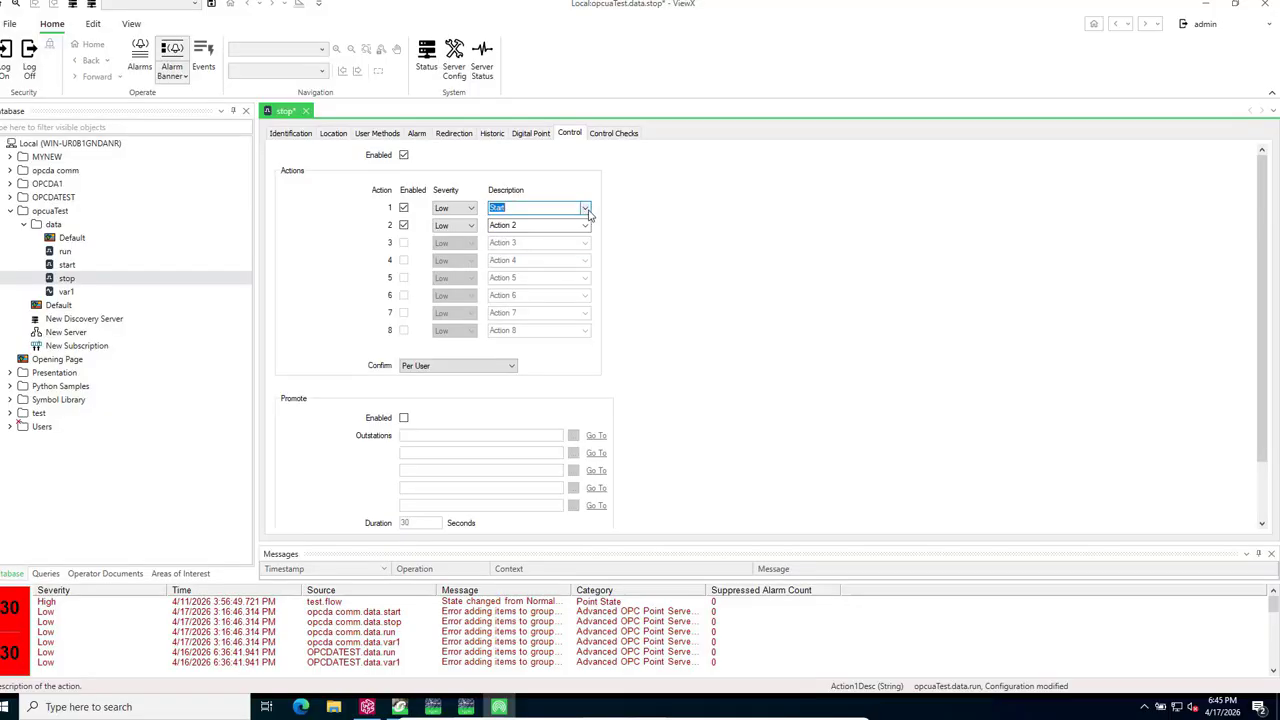
left_click(585, 208)
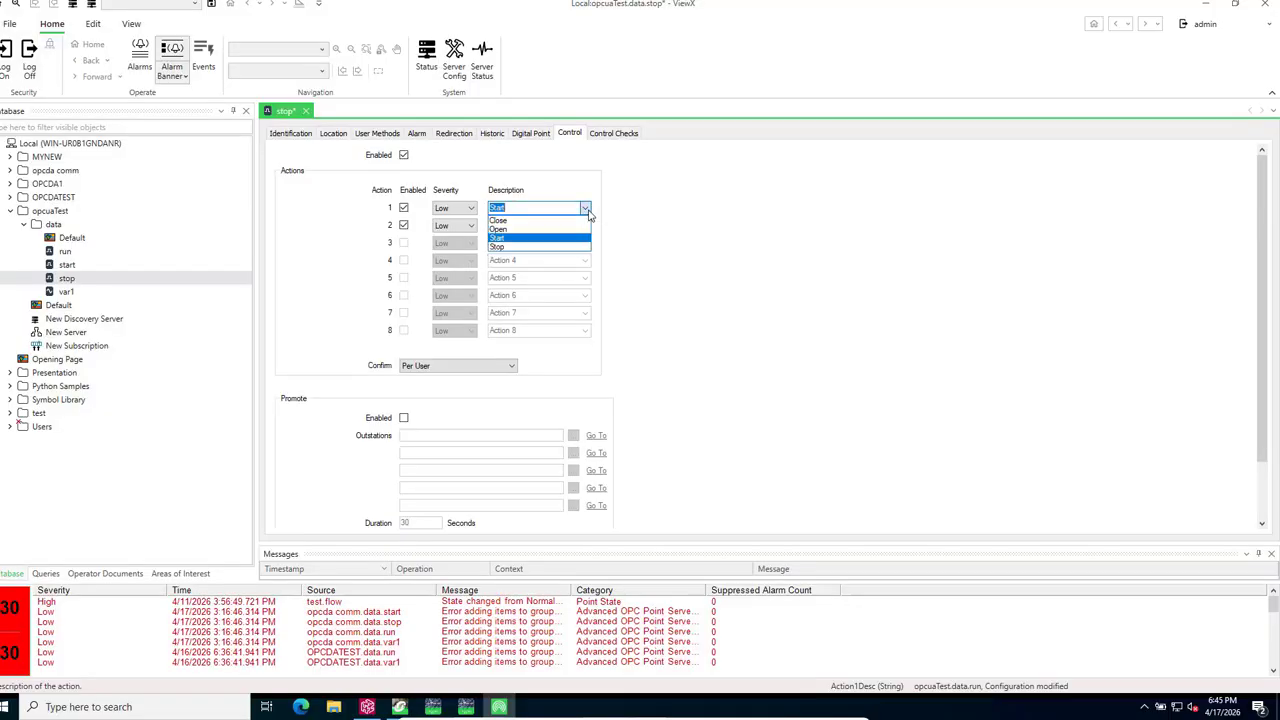
left_click(506, 248)
left_click(584, 225)
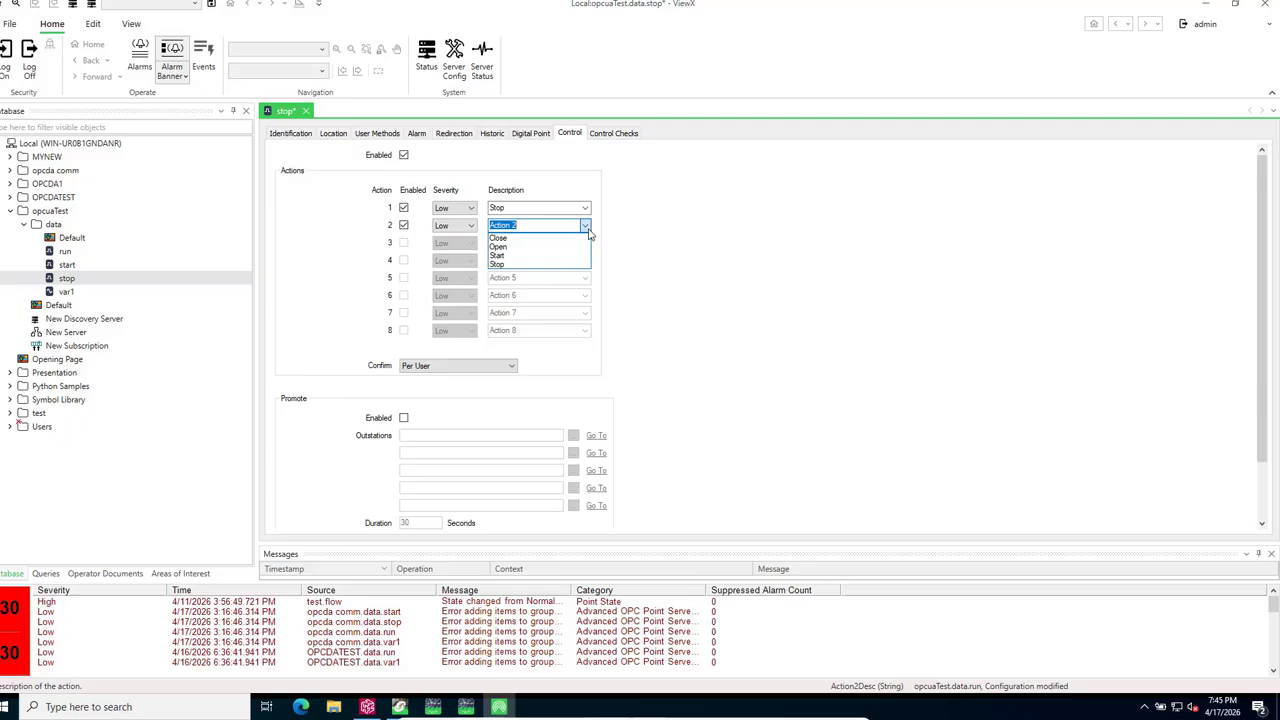
left_click(503, 255)
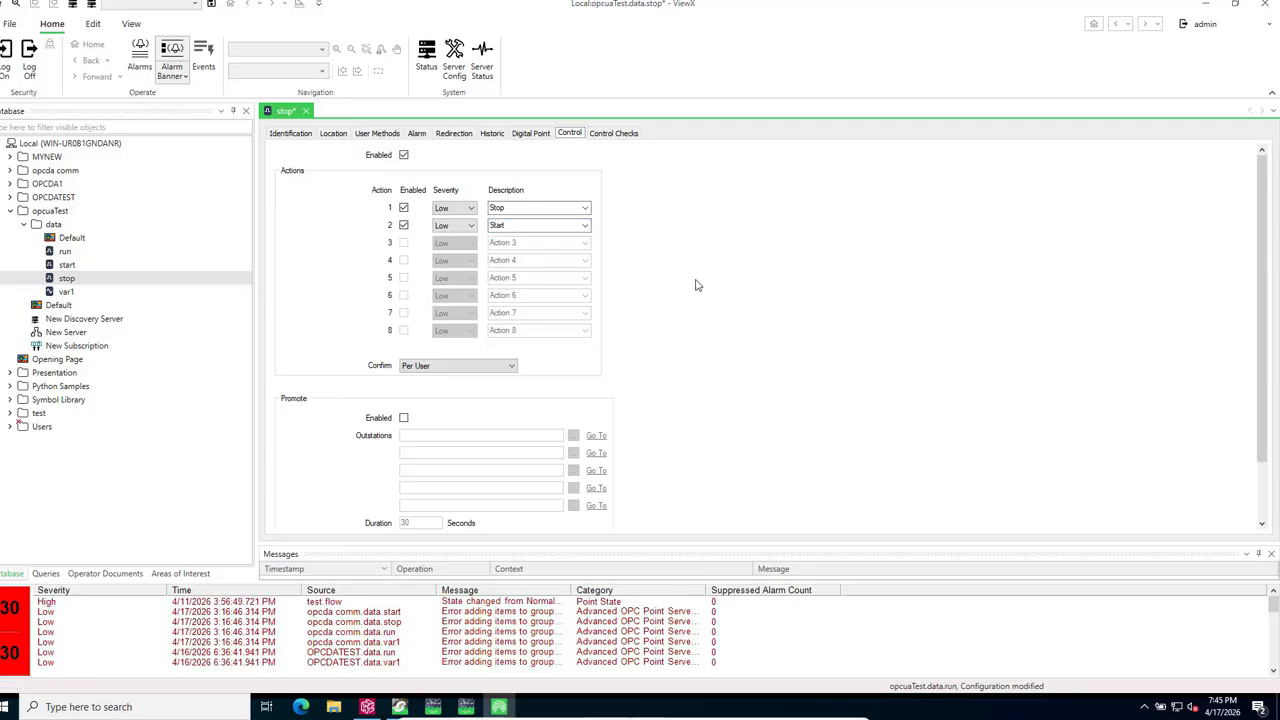
left_click(210, 5)
left_click(303, 111)
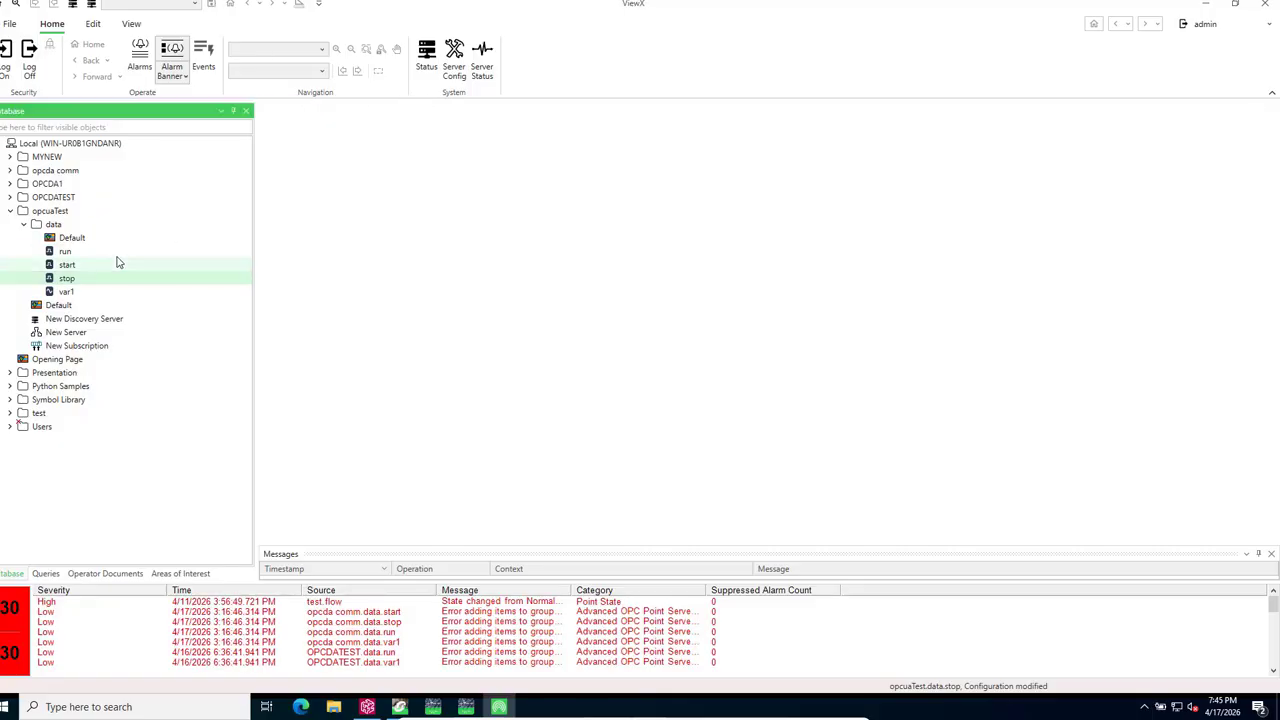
Open the var1 point, reselect opcuaTest.New Subscription as Subscription and set its Node to the var1 variable under Objects > DA > GEO
double_click(68, 292)
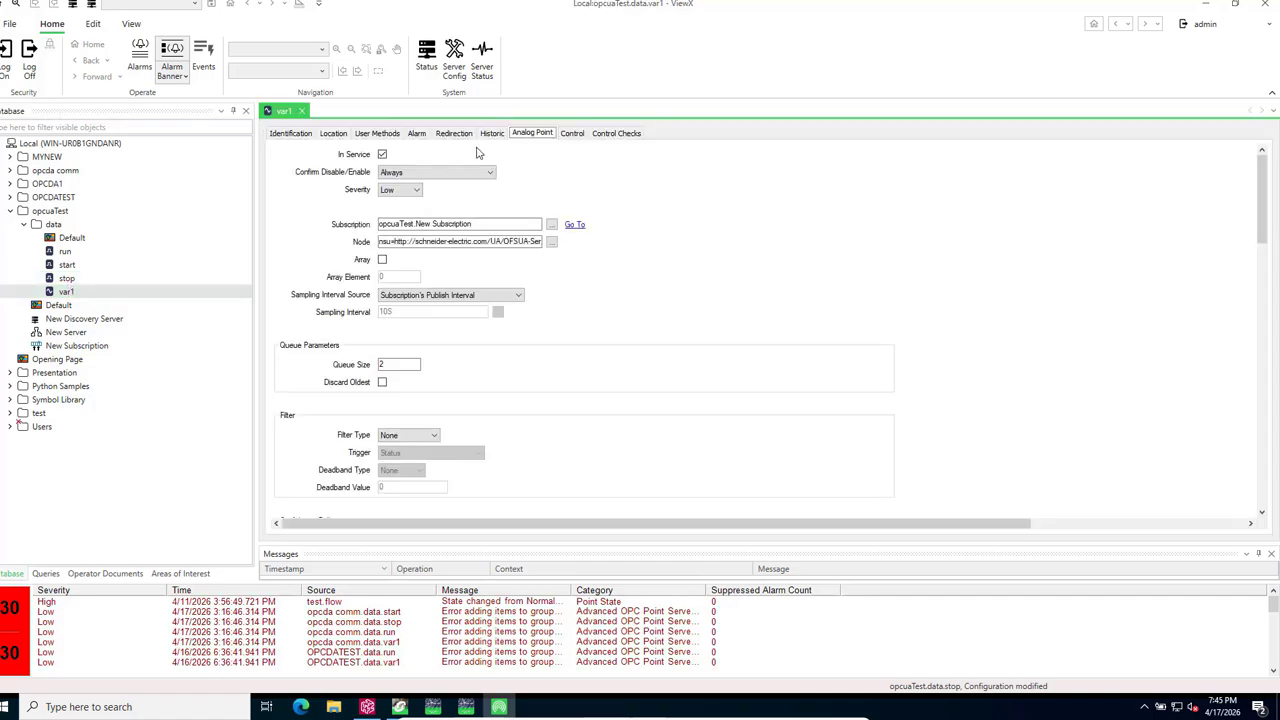
left_click(551, 226)
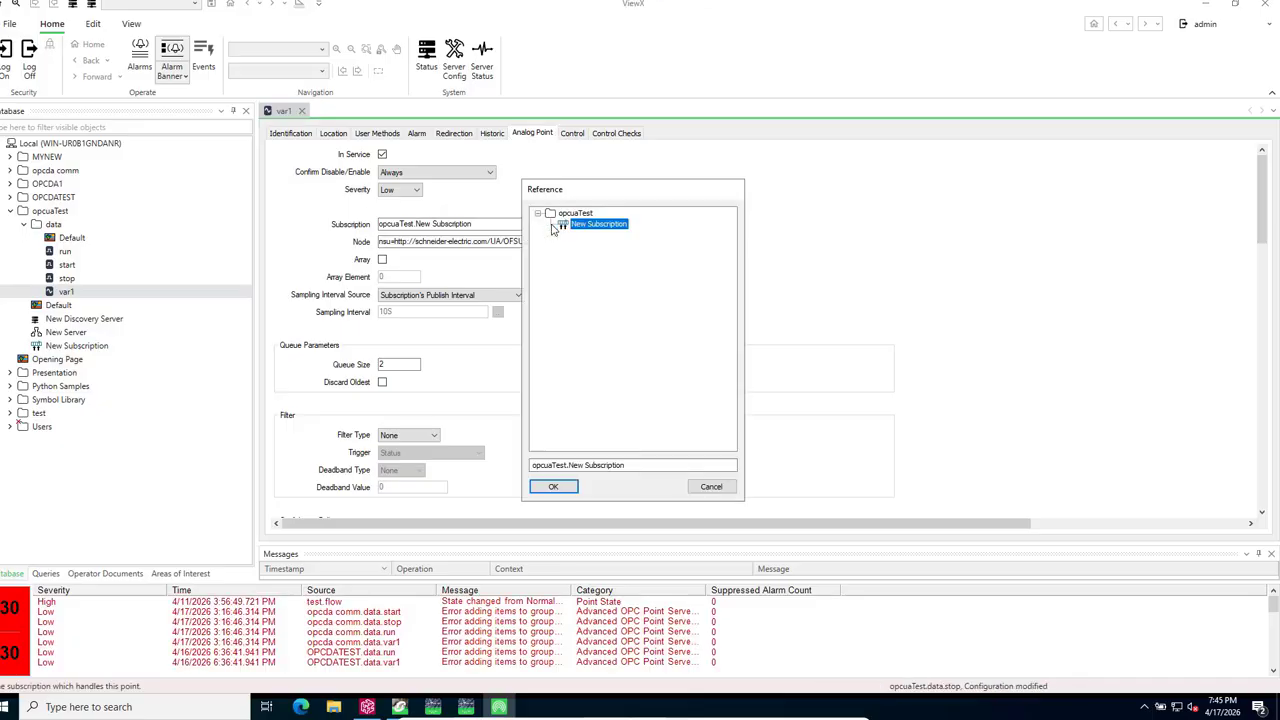
left_click(553, 486)
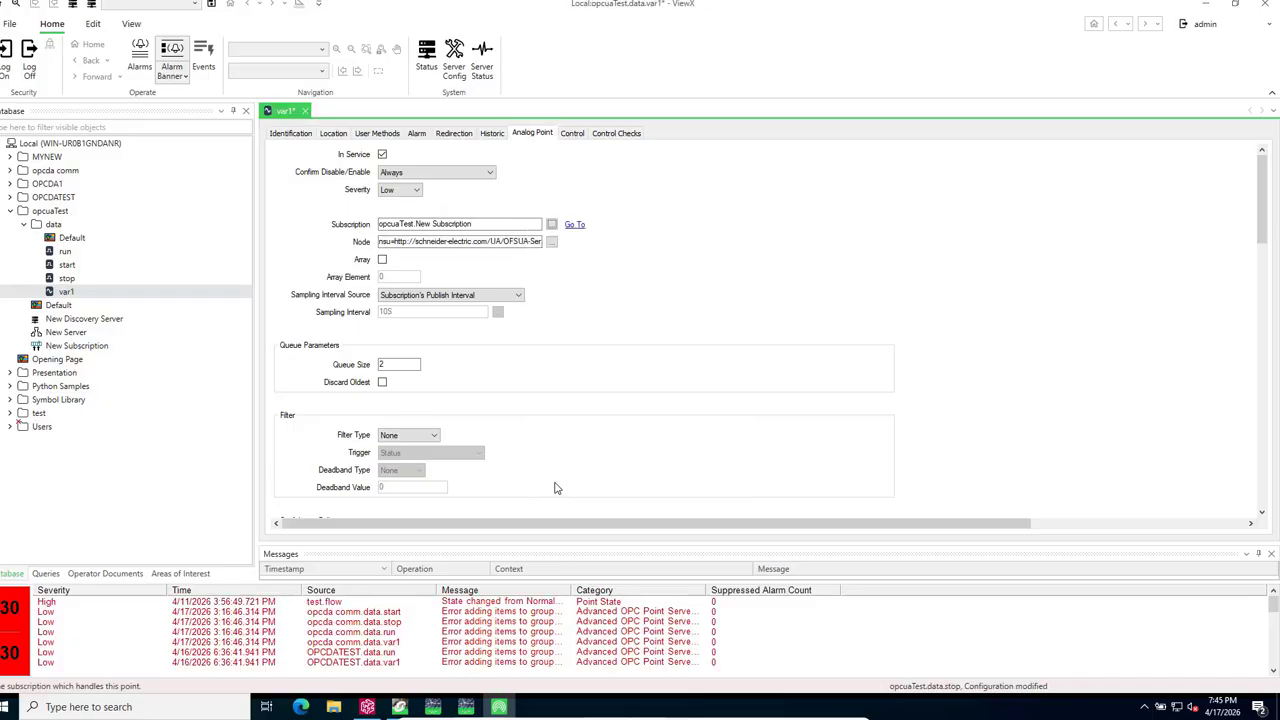
left_click(551, 242)
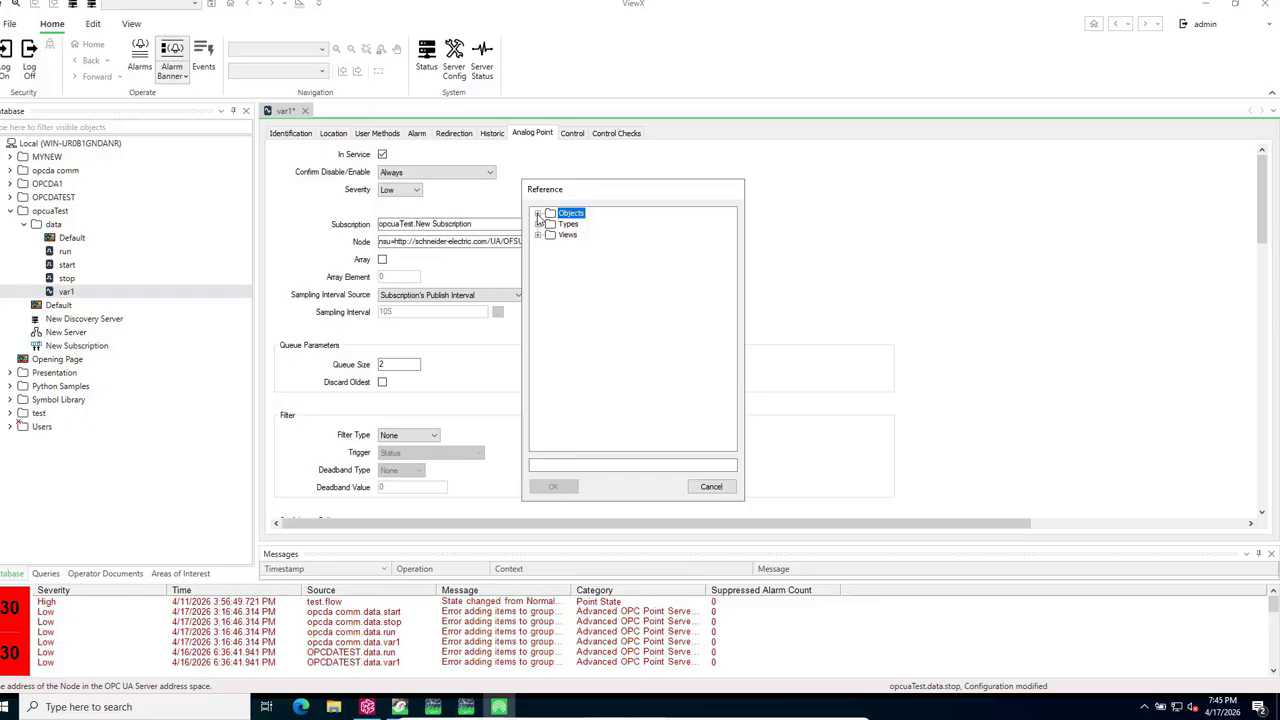
left_click(538, 213)
left_click(550, 235)
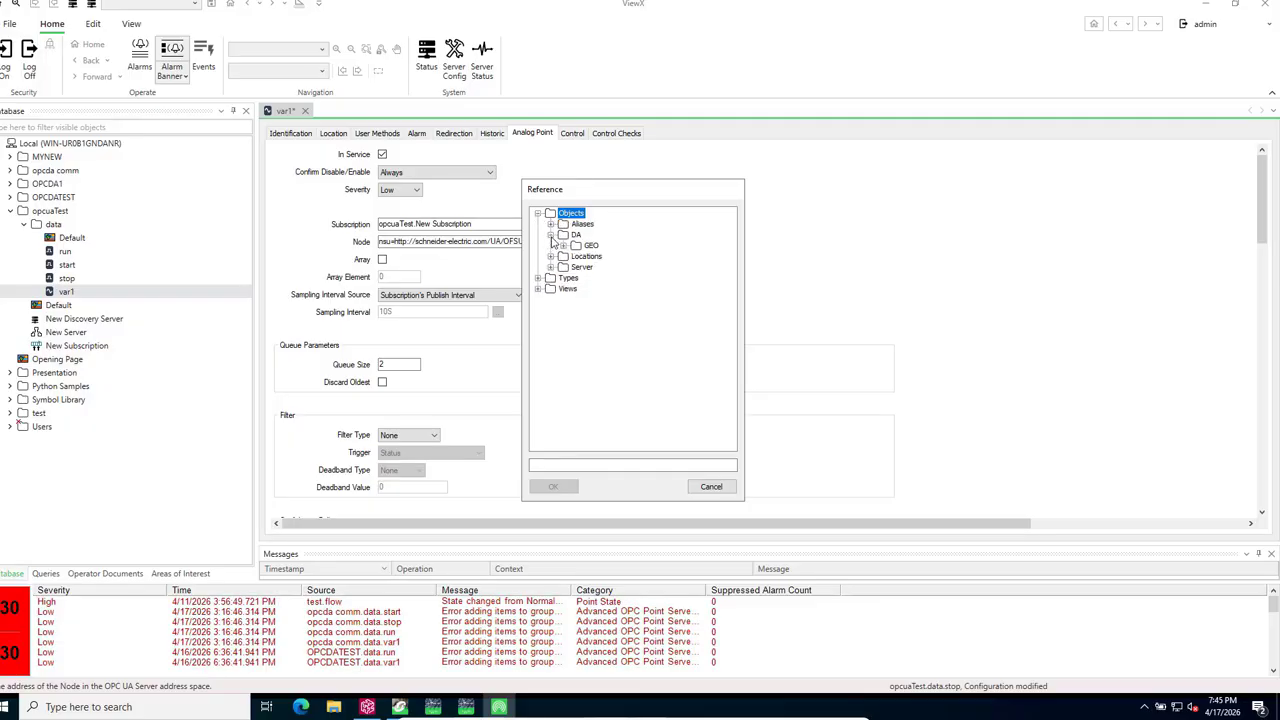
left_click(563, 246)
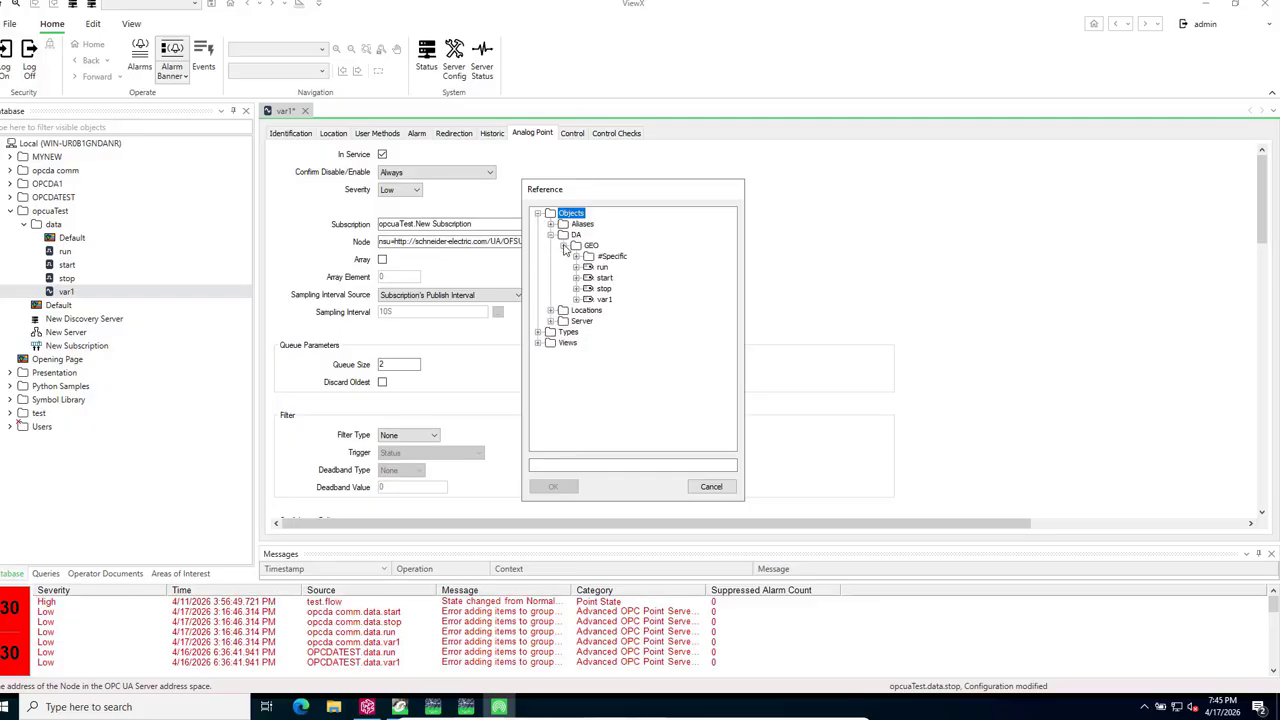
left_click(604, 299)
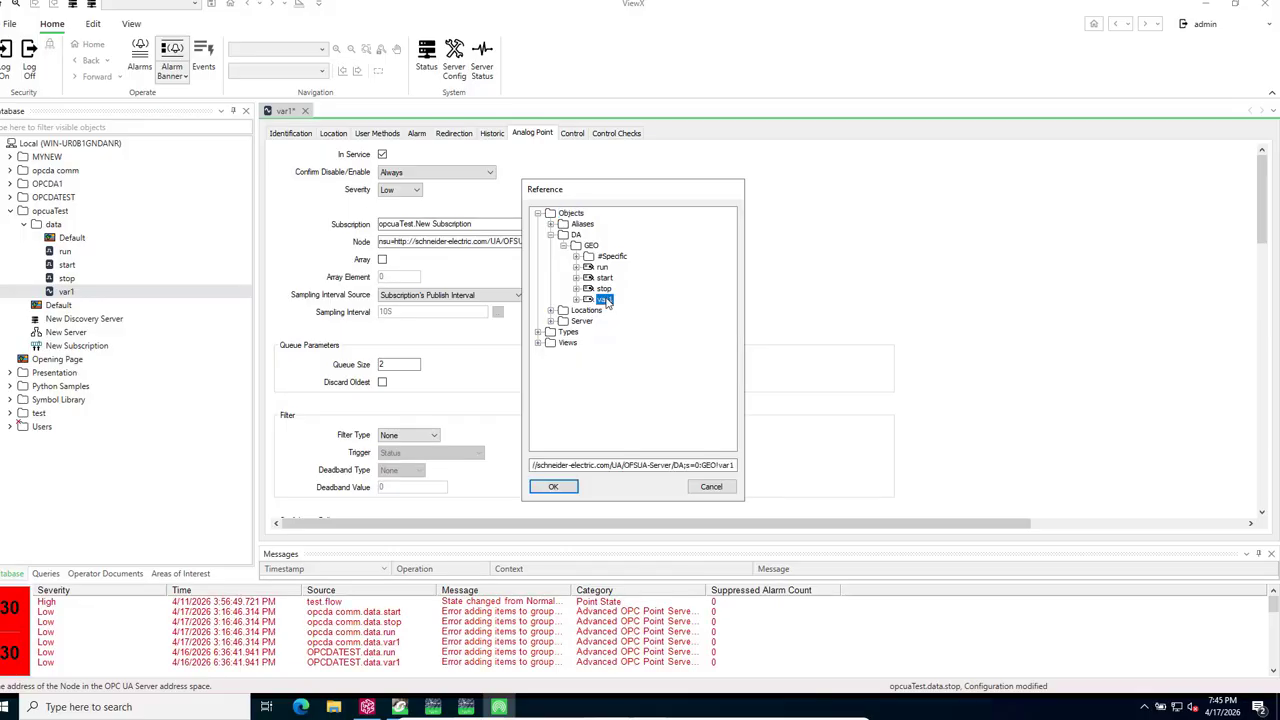
left_click(552, 486)
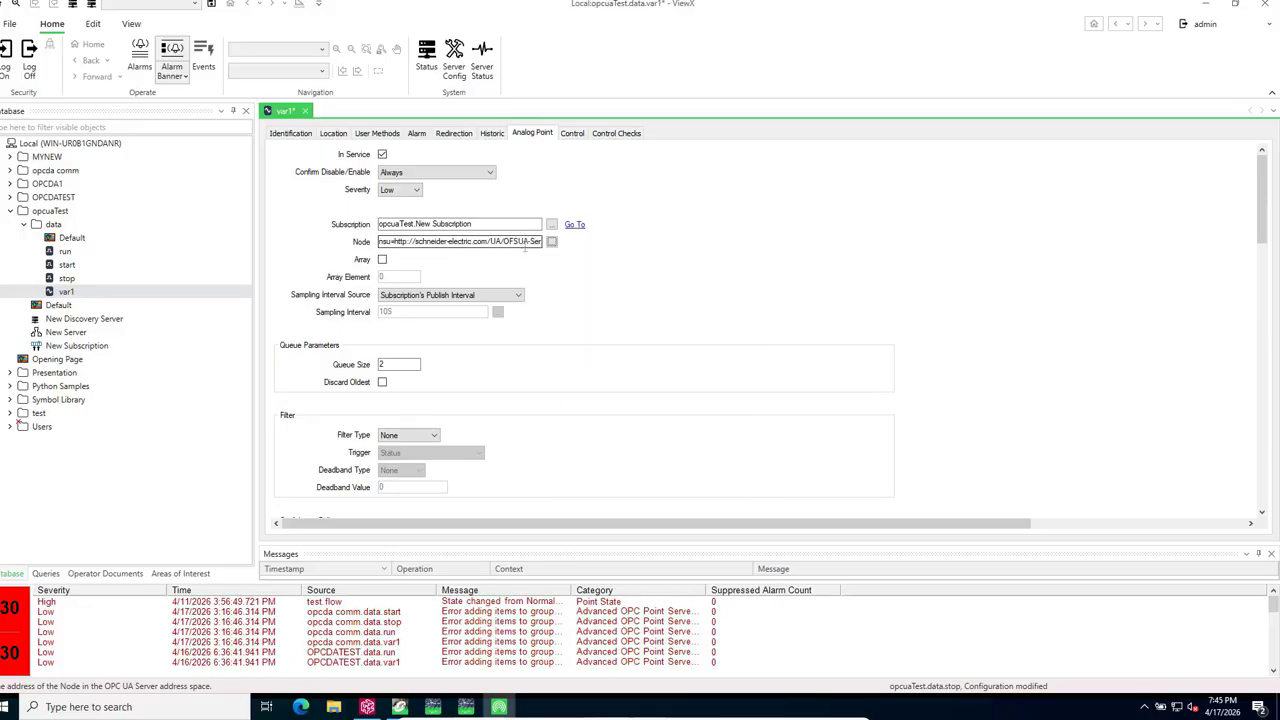
Save and close the var1 point's configuration
left_click(573, 134)
left_click(529, 135)
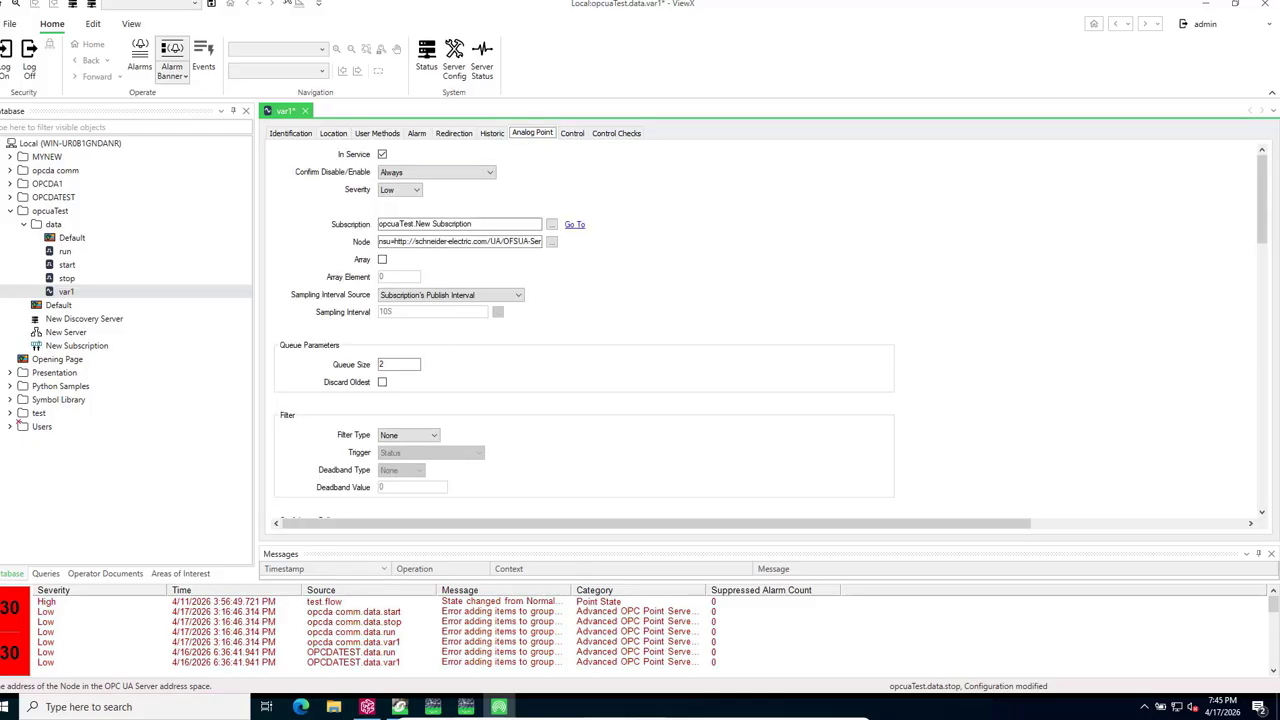
left_click(211, 4)
left_click(301, 111)
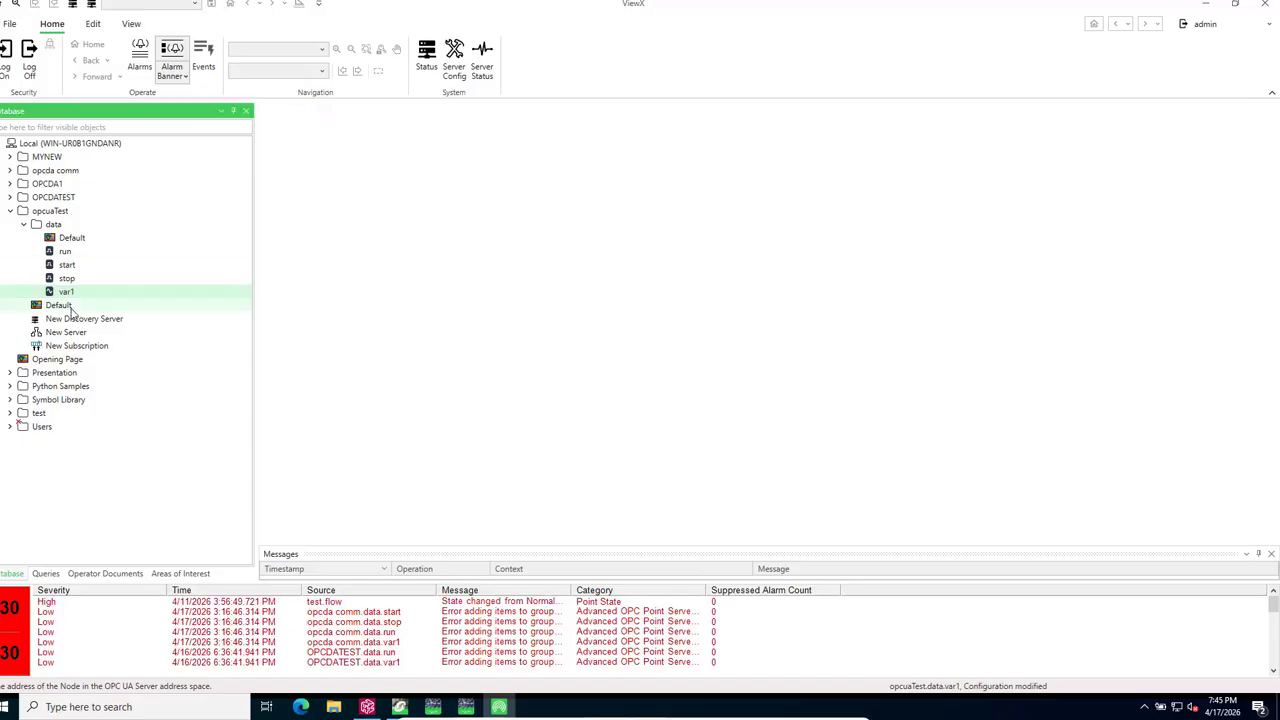
Open the Default mimic directly under the opcuaTest group and remove its existing value field
double_click(77, 239)
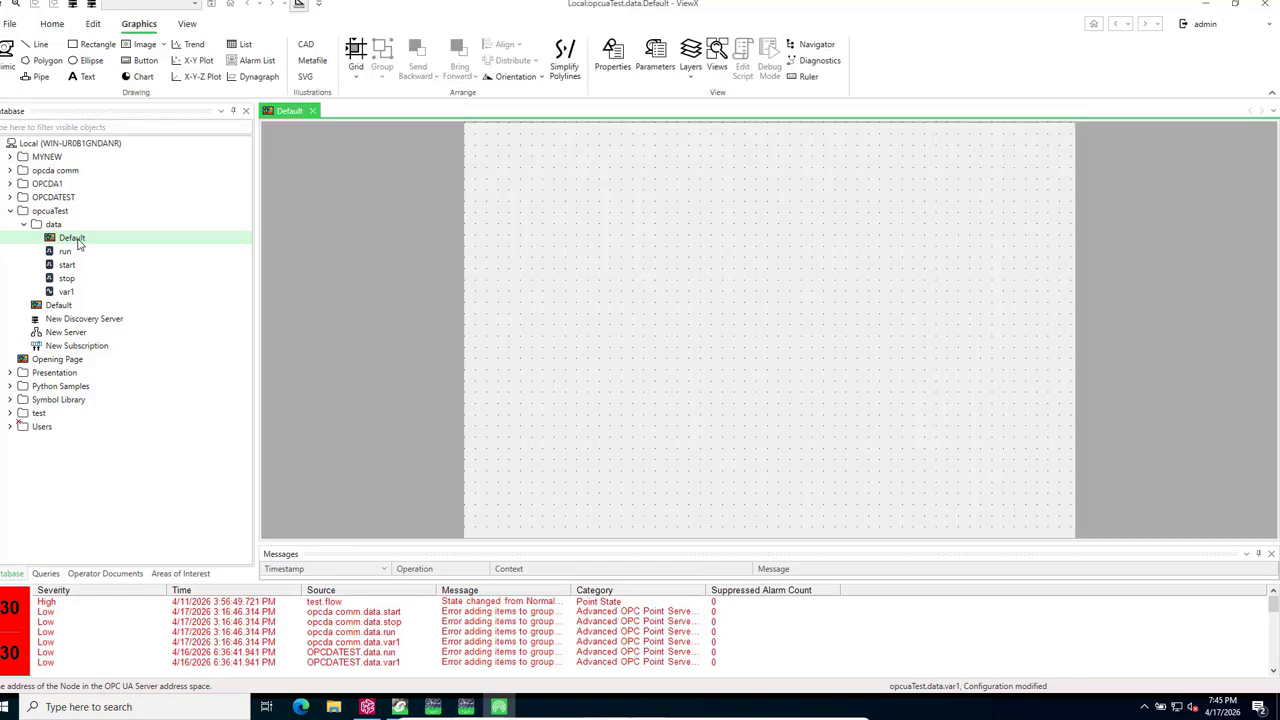
left_click(24, 225)
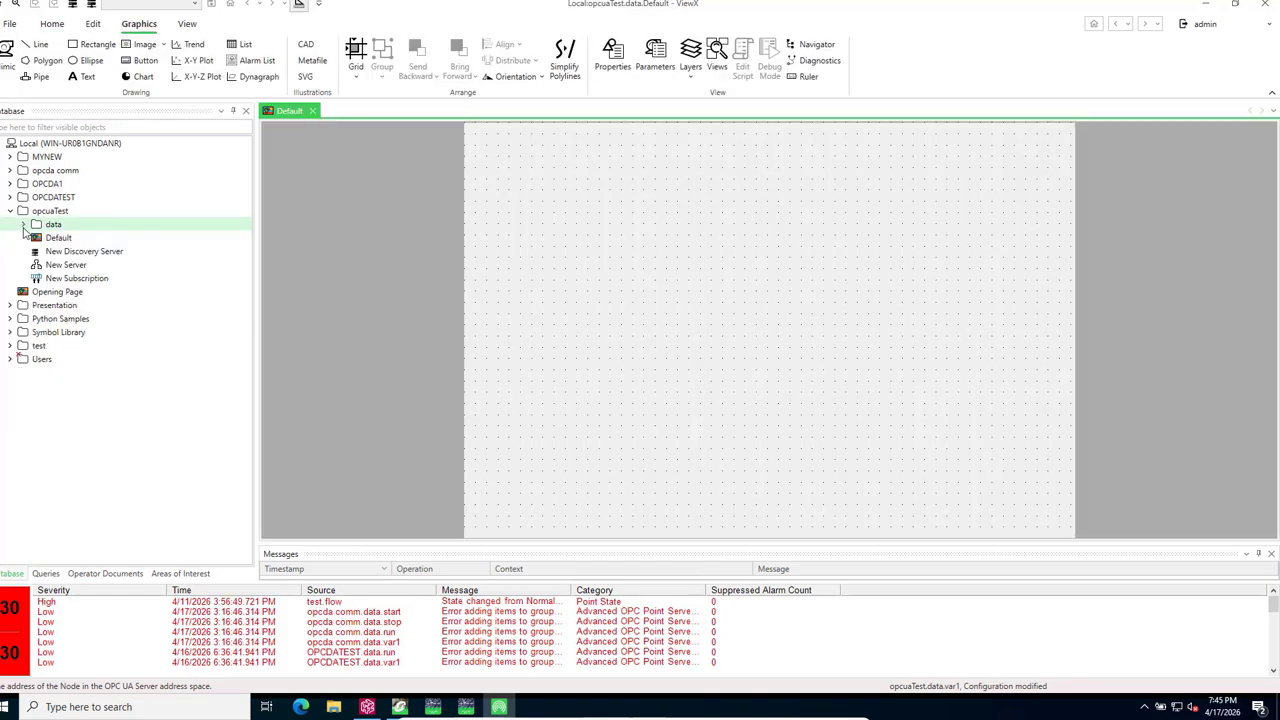
double_click(59, 240)
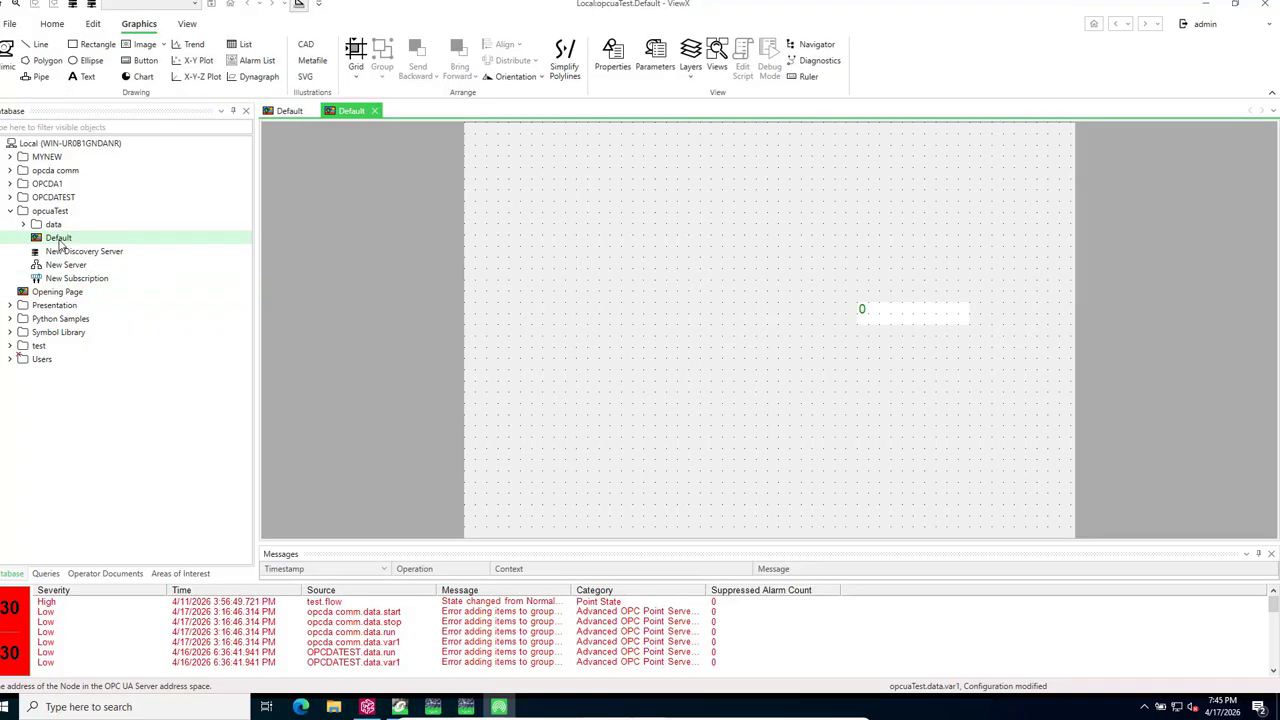
left_click(893, 322)
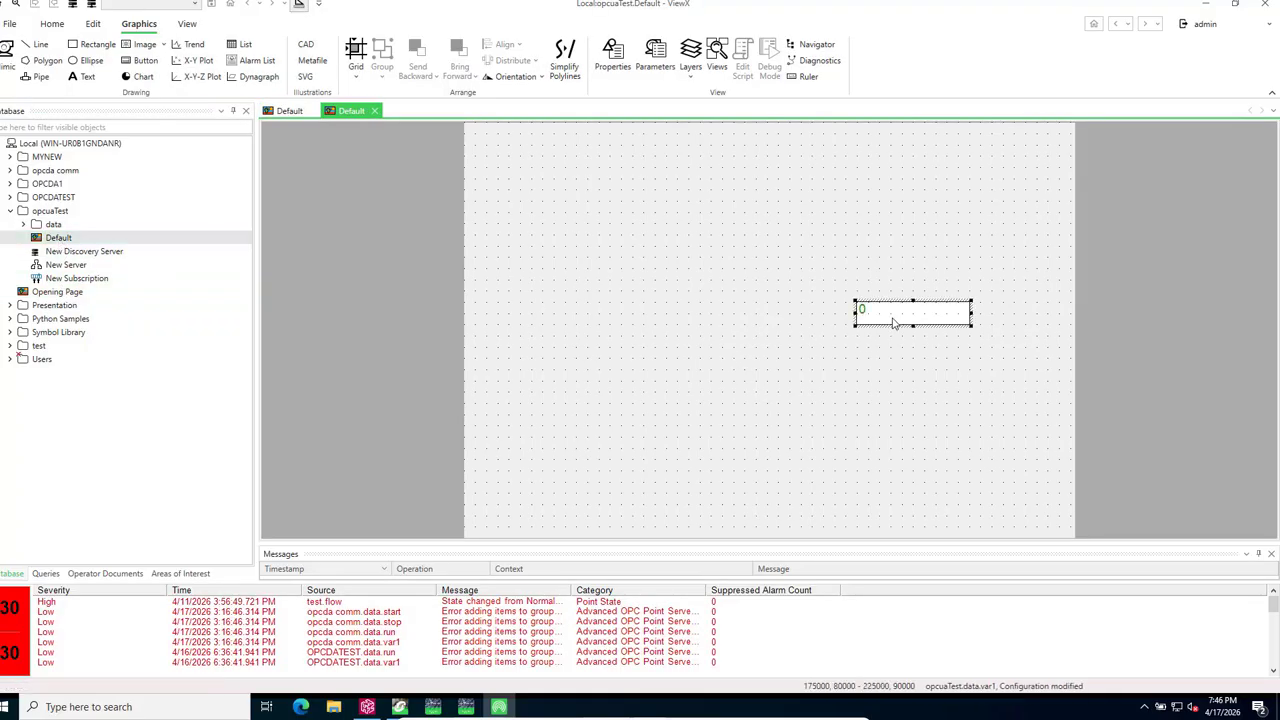
right_click(891, 317)
left_click(922, 326)
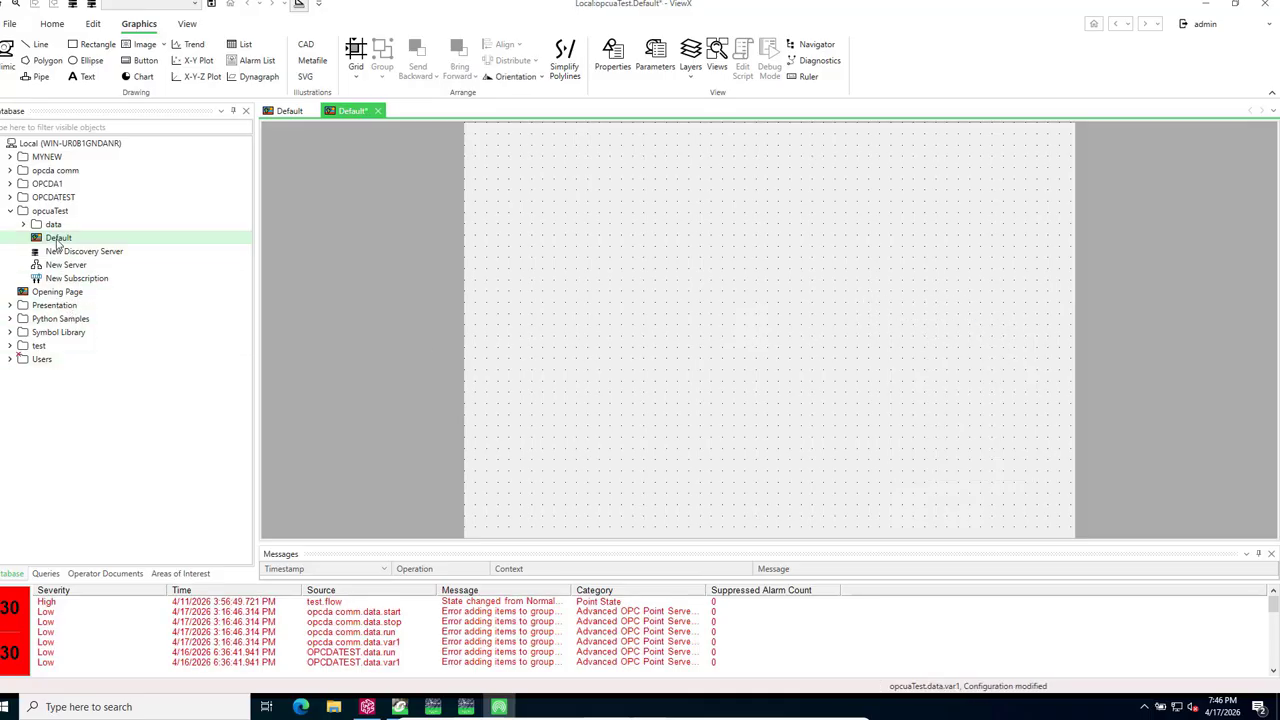
Place the var1 point from the data group onto the mimic as a Value display, away from the middle
left_click(26, 224)
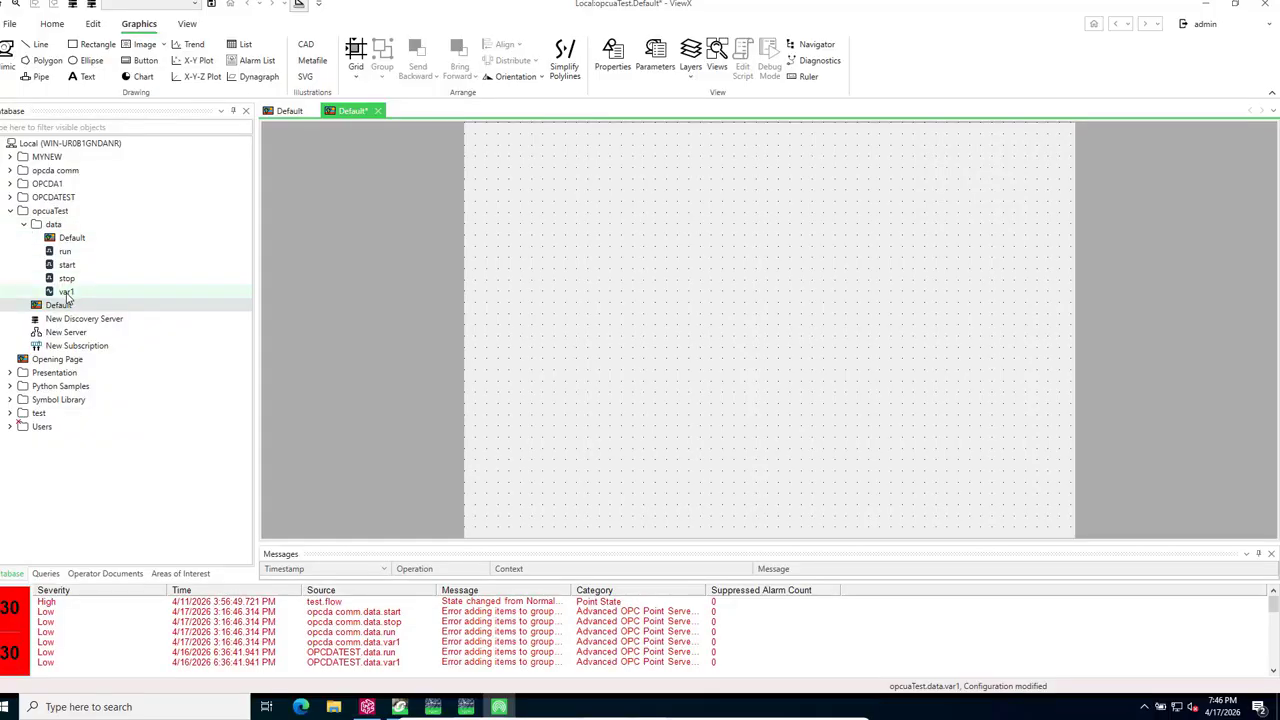
left_click_drag(66, 293, 923, 316)
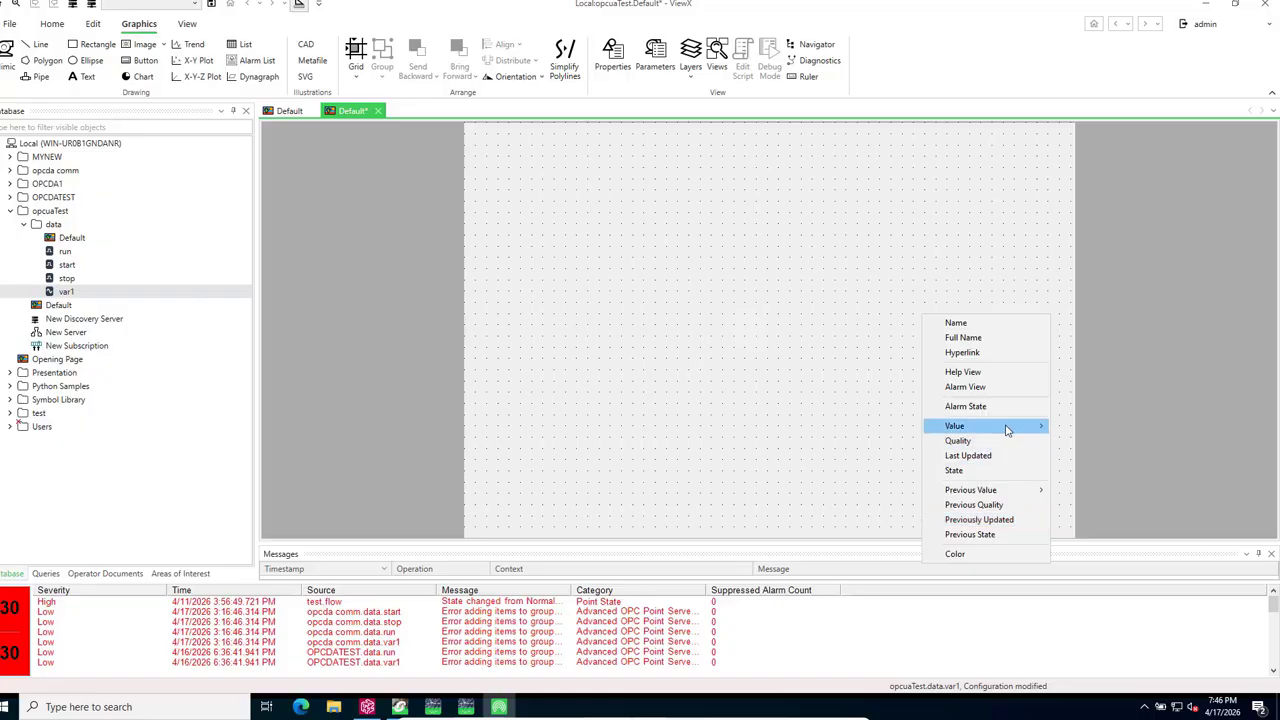
mouse_move(1012, 429)
left_click(1078, 426)
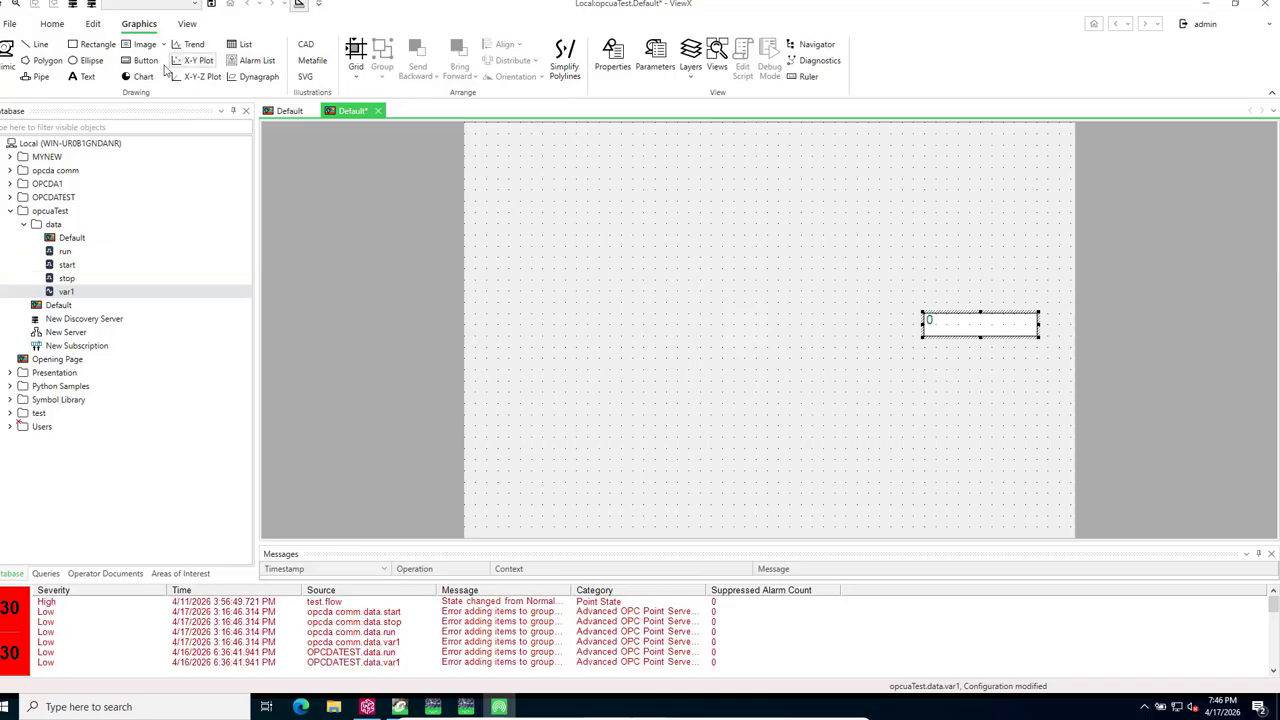
Draw a button about 30000 by 15000 units on the mimic and place a copy of it directly below
left_click(138, 62)
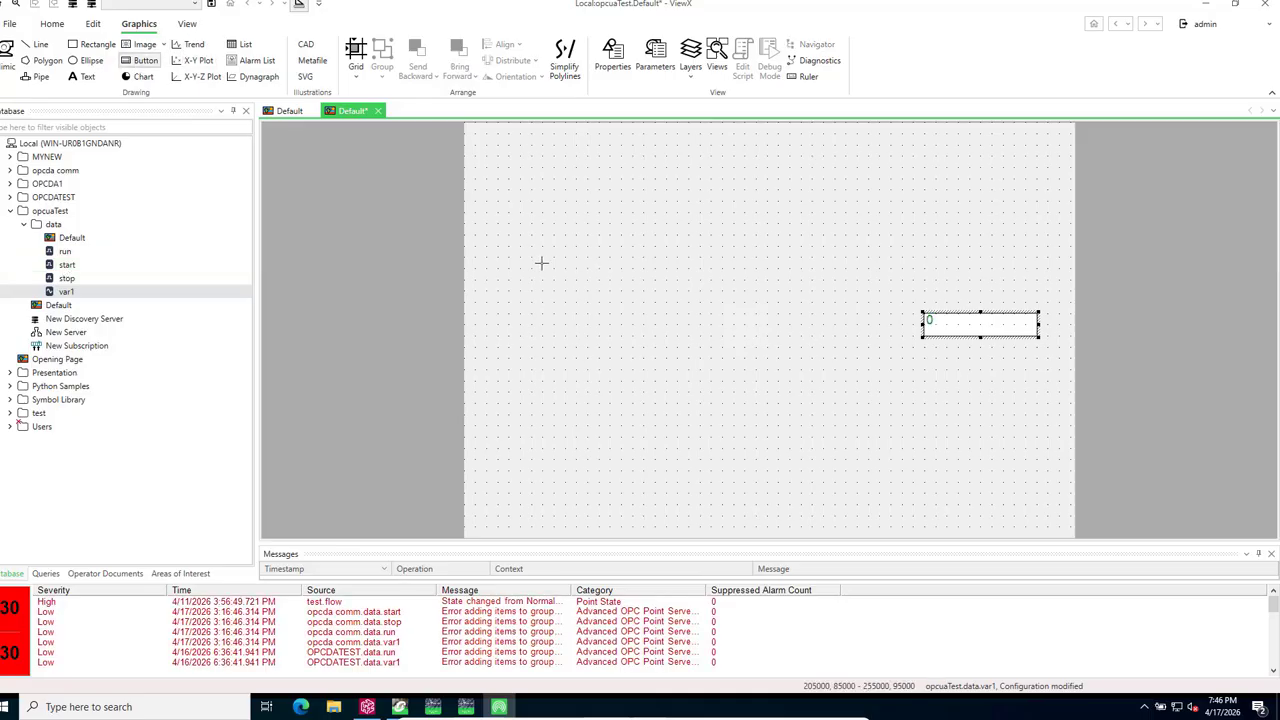
left_click_drag(541, 263, 612, 292)
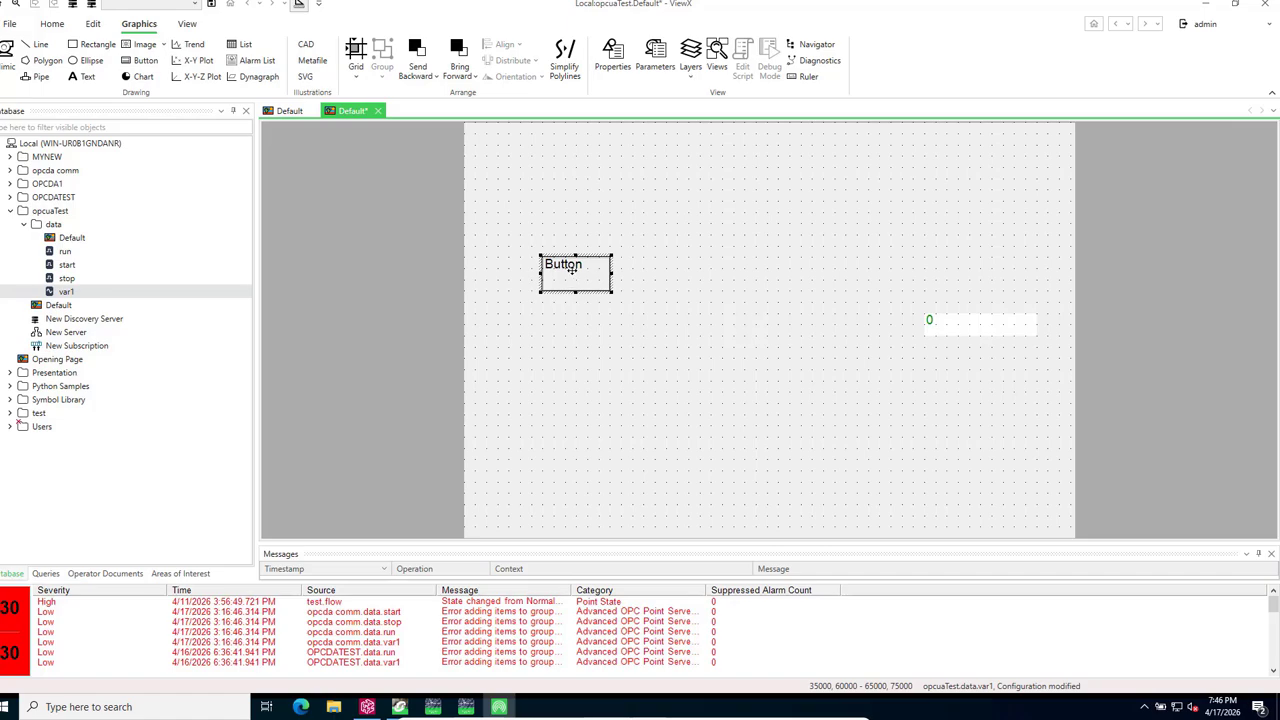
right_click(572, 269)
left_click(604, 294)
right_click(542, 212)
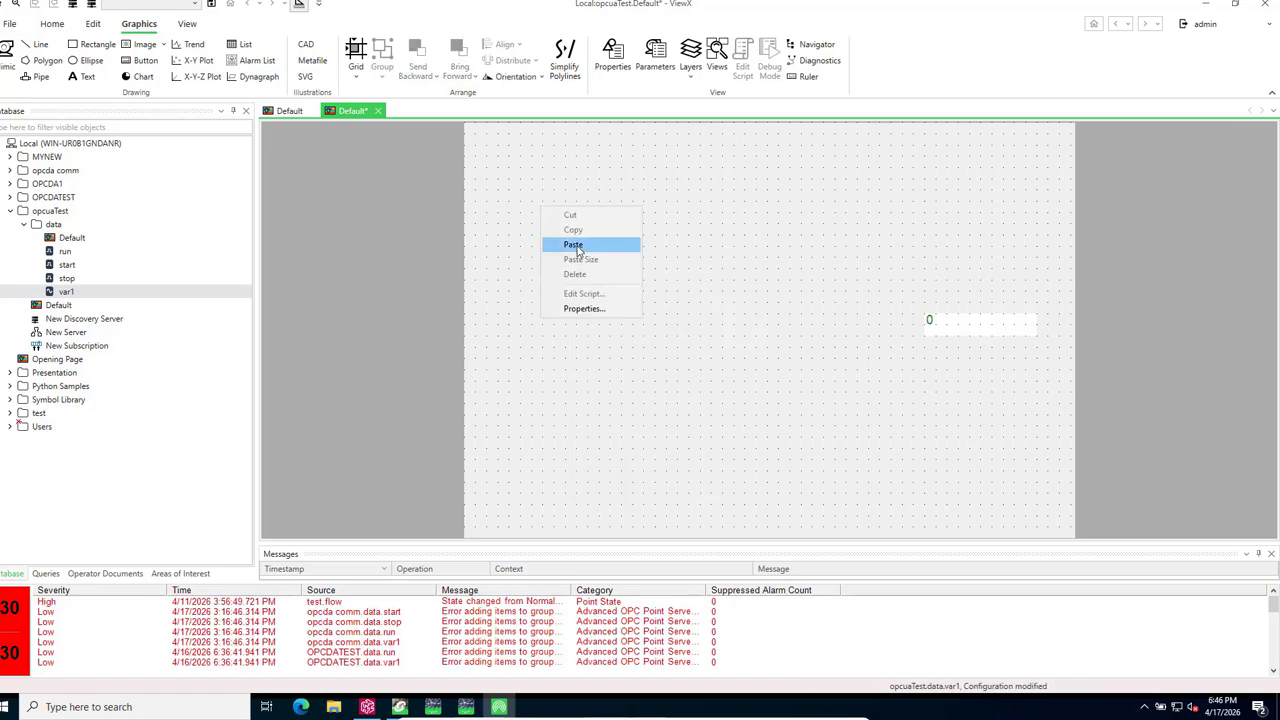
left_click(562, 244)
left_click_drag(592, 272, 590, 354)
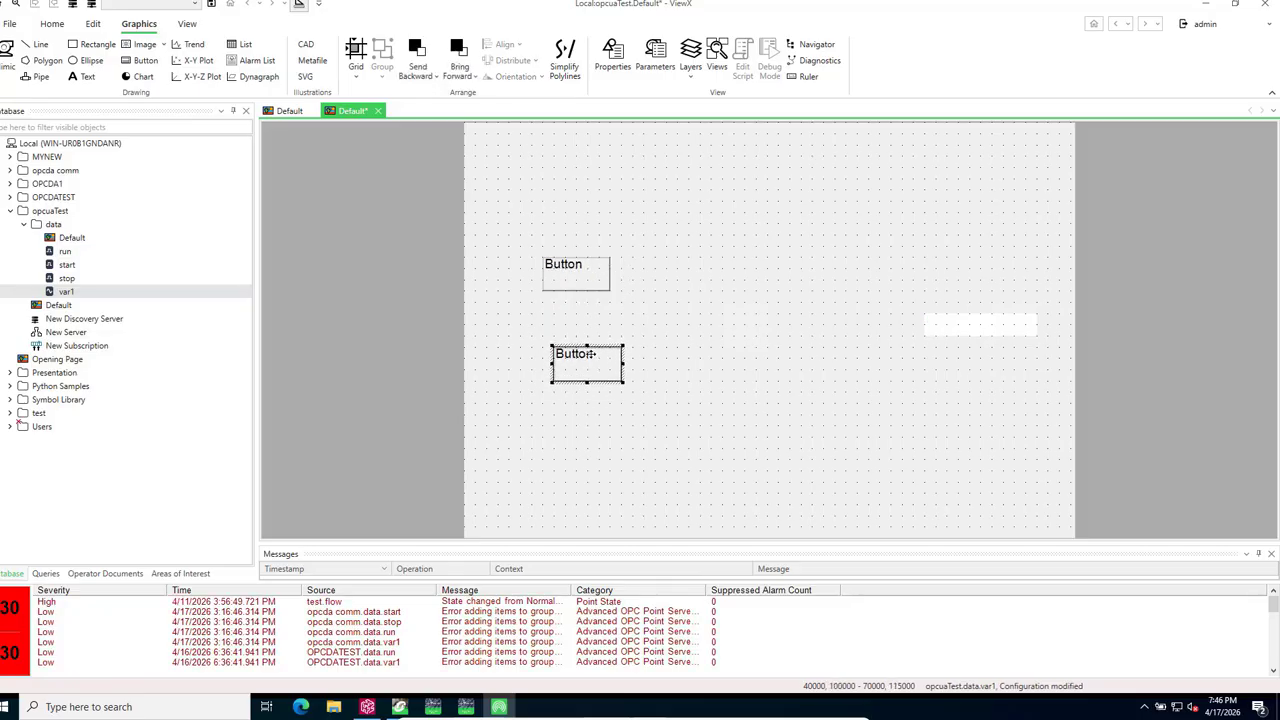
left_click(926, 317)
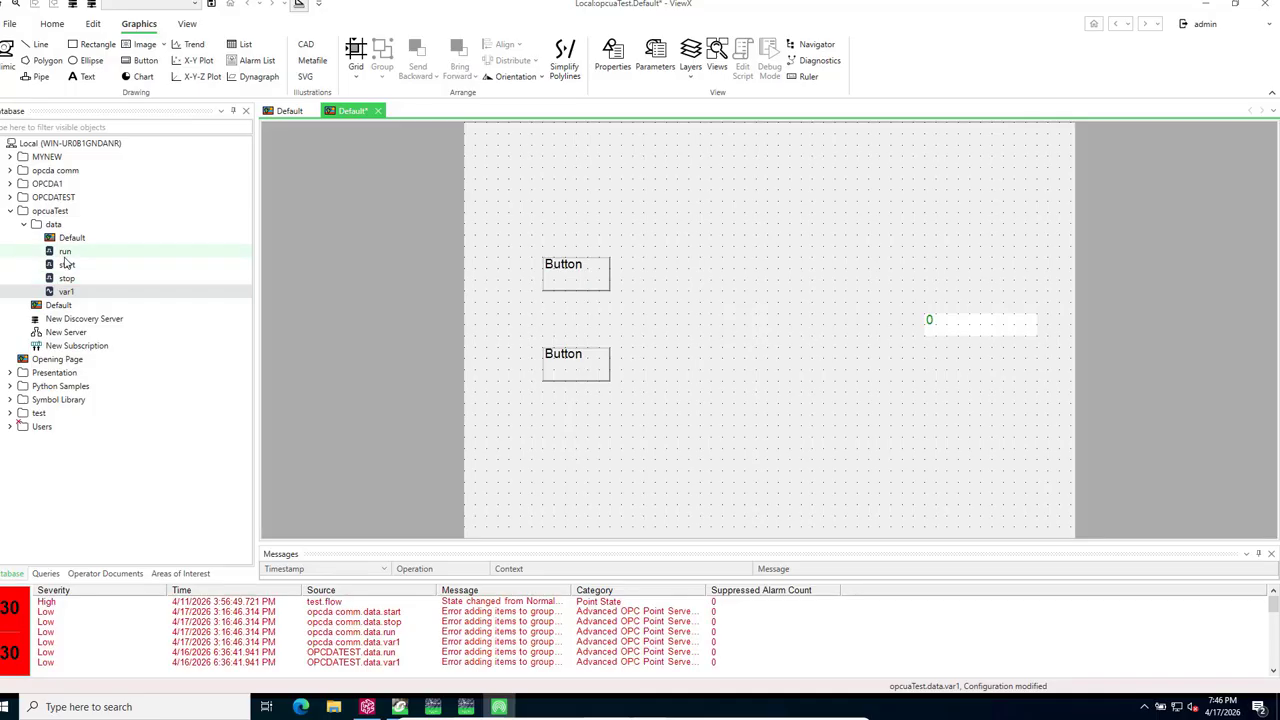
Draw a circle about 25000 units in diameter between the two buttons and the value field
left_click(88, 60)
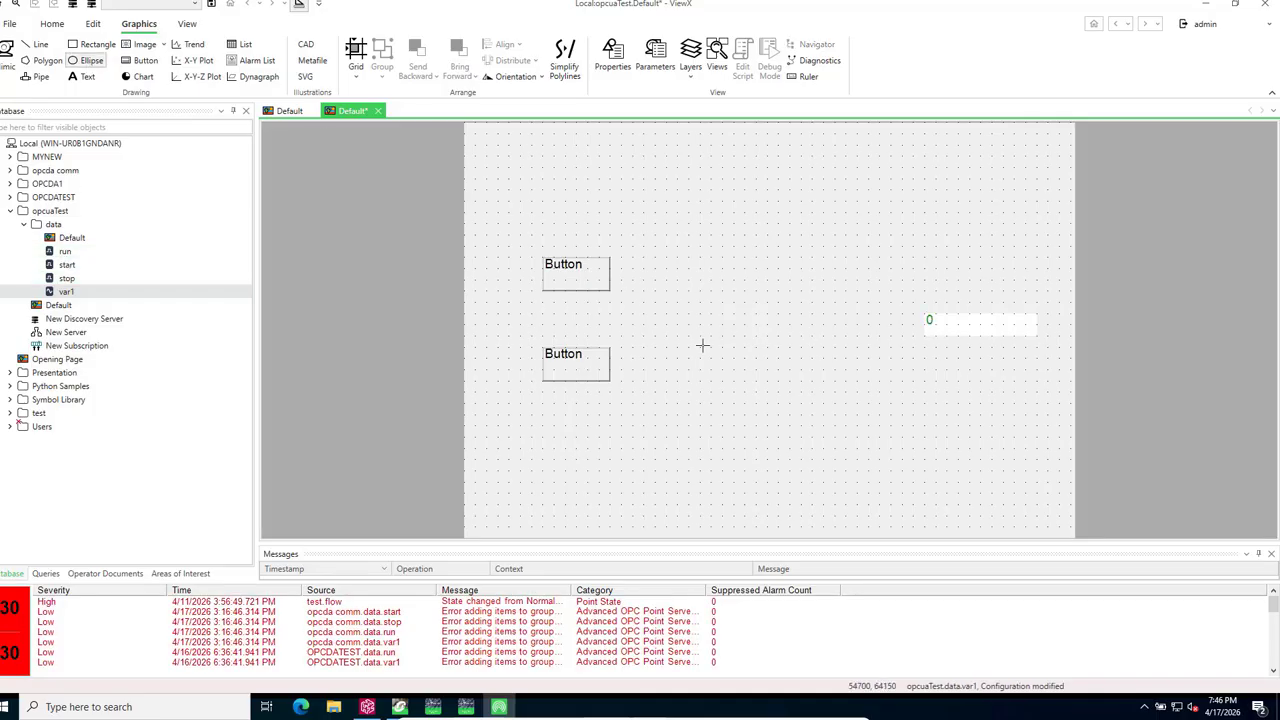
left_click_drag(703, 285, 754, 340)
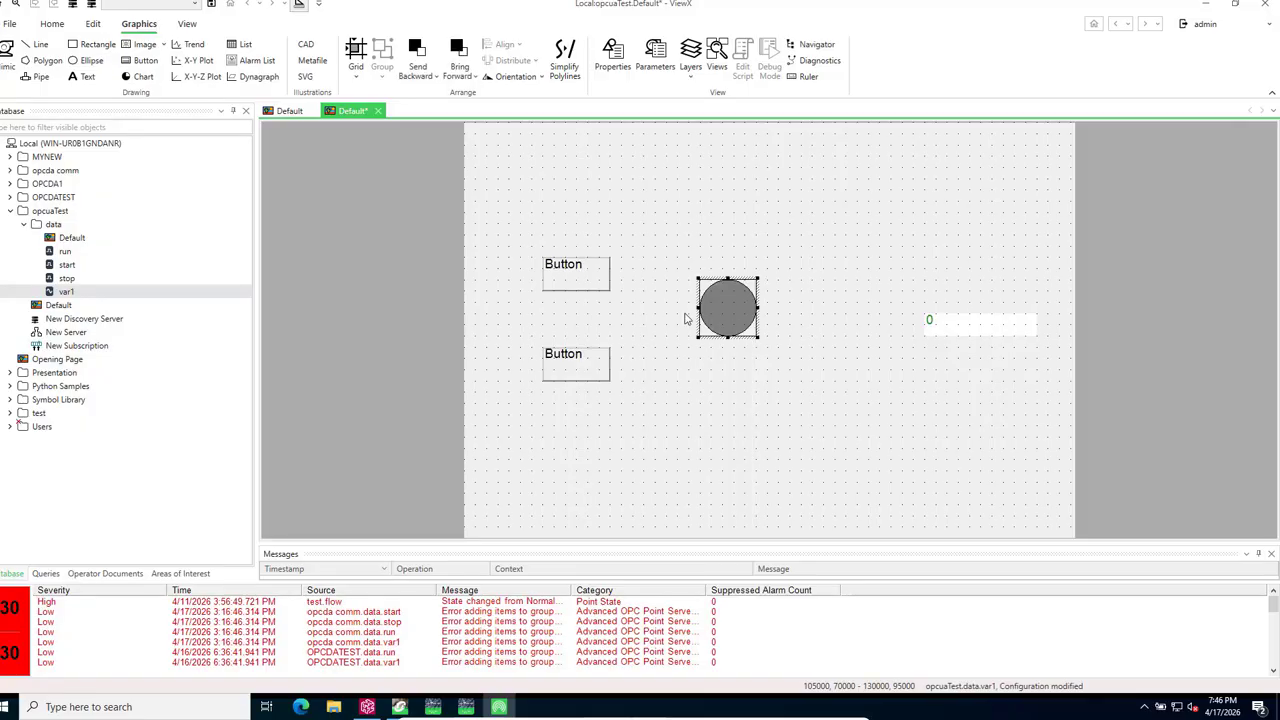
left_click(605, 338)
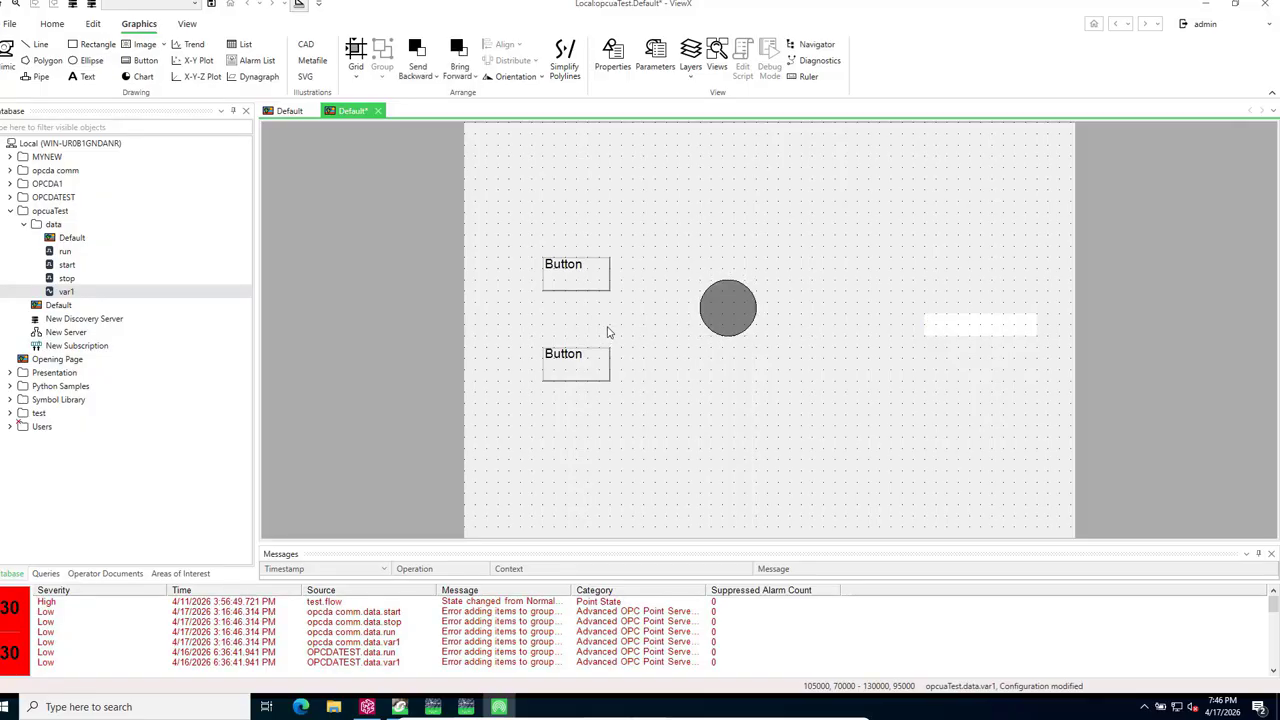
Open the upper button's properties and set its text to start
left_click(575, 266)
double_click(575, 265)
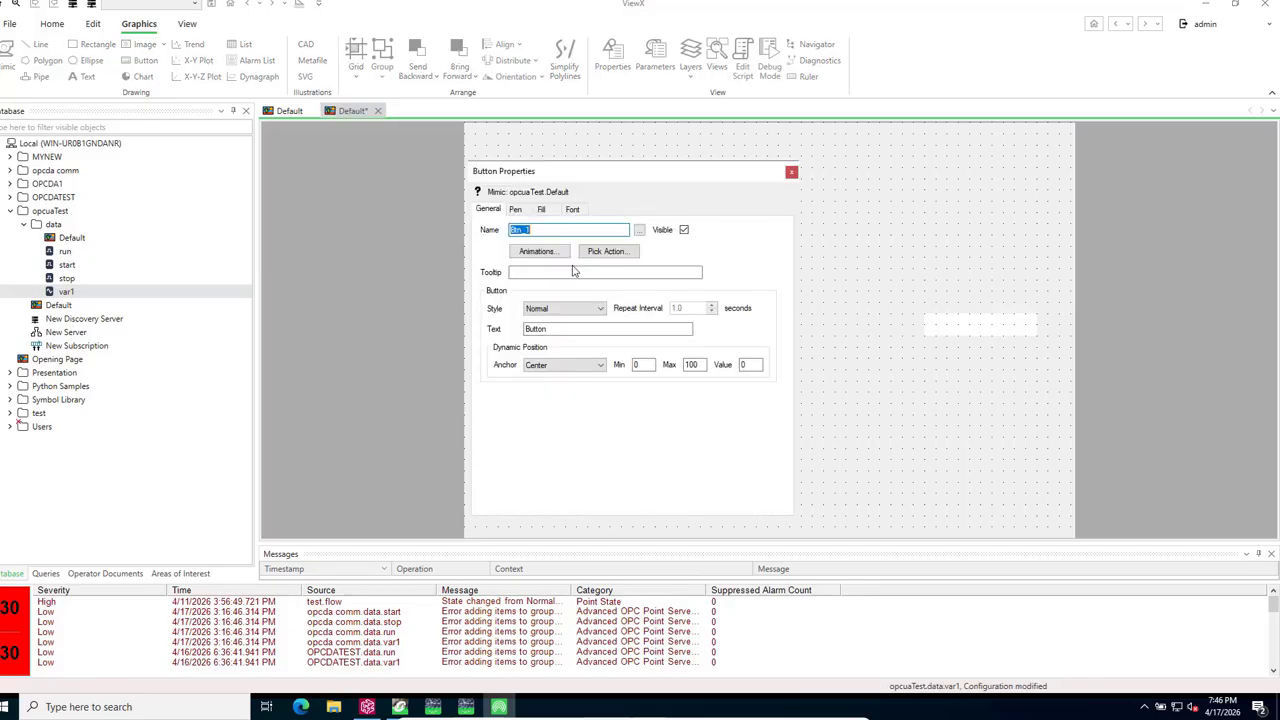
left_click(558, 331)
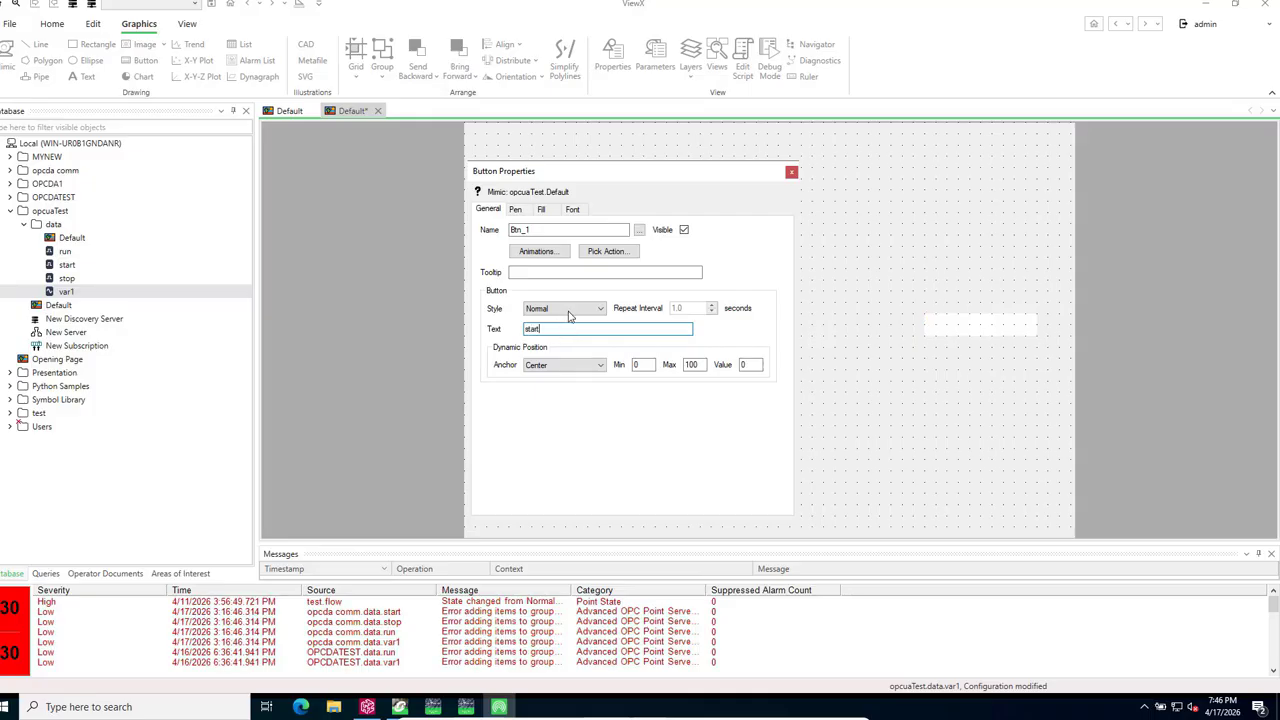
Insert a decision into the start button's Latched animation flowchart and set its True result to 1
left_click(540, 252)
left_click(370, 308)
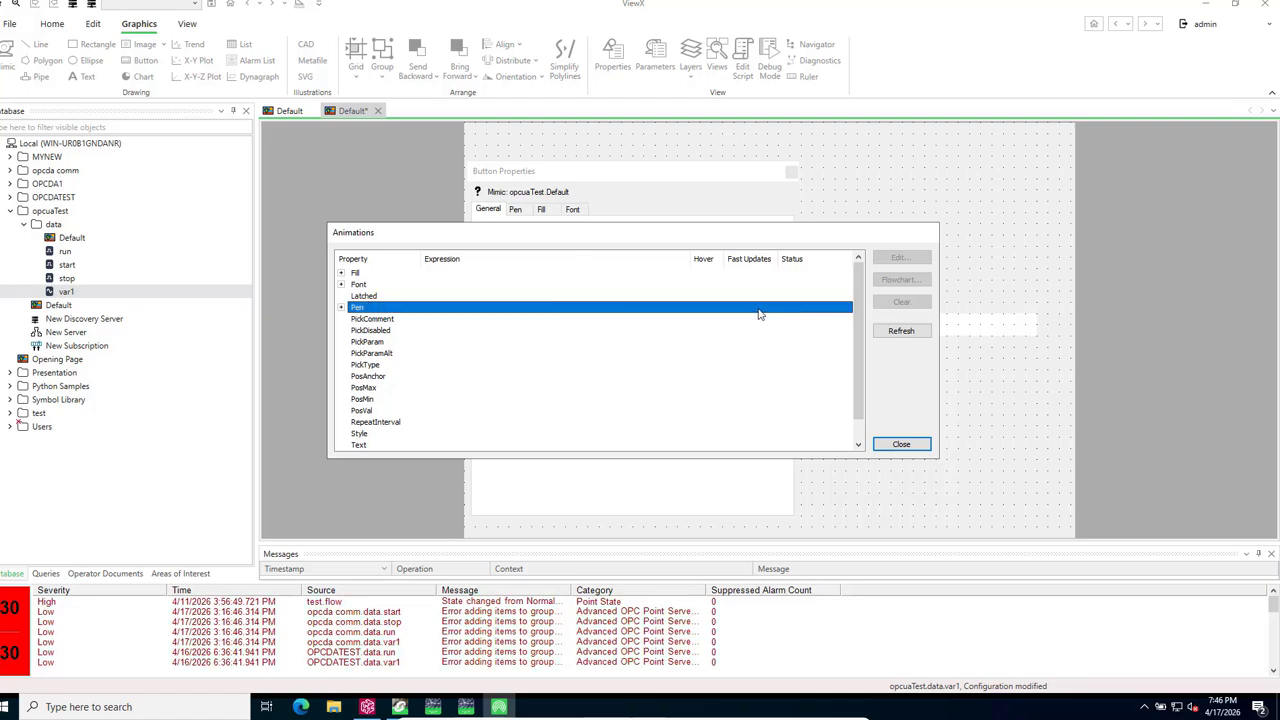
left_click(371, 297)
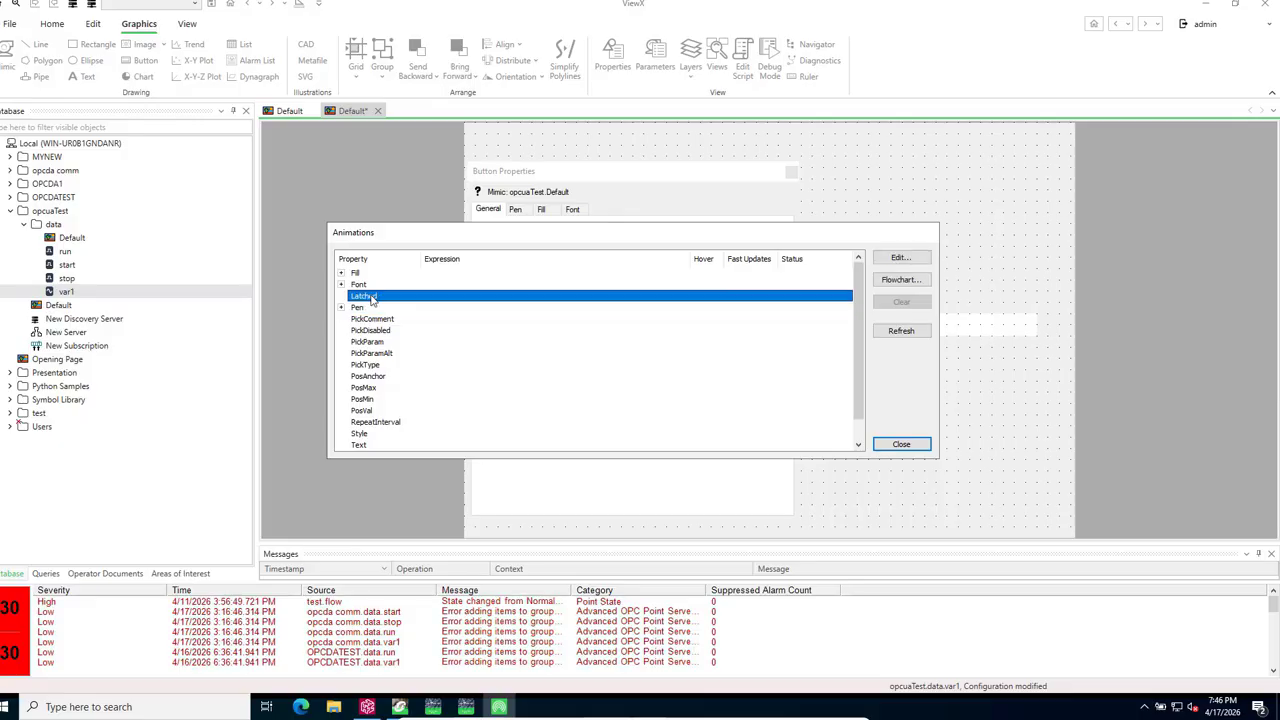
left_click(901, 284)
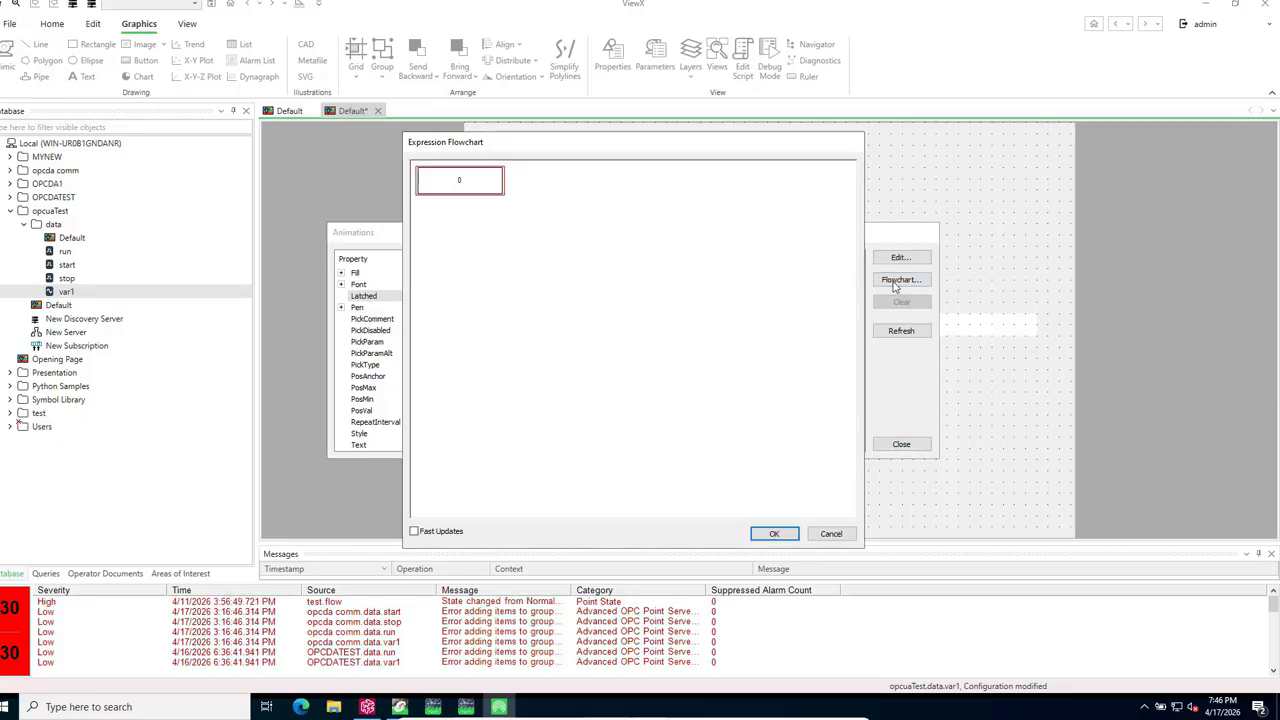
right_click(464, 185)
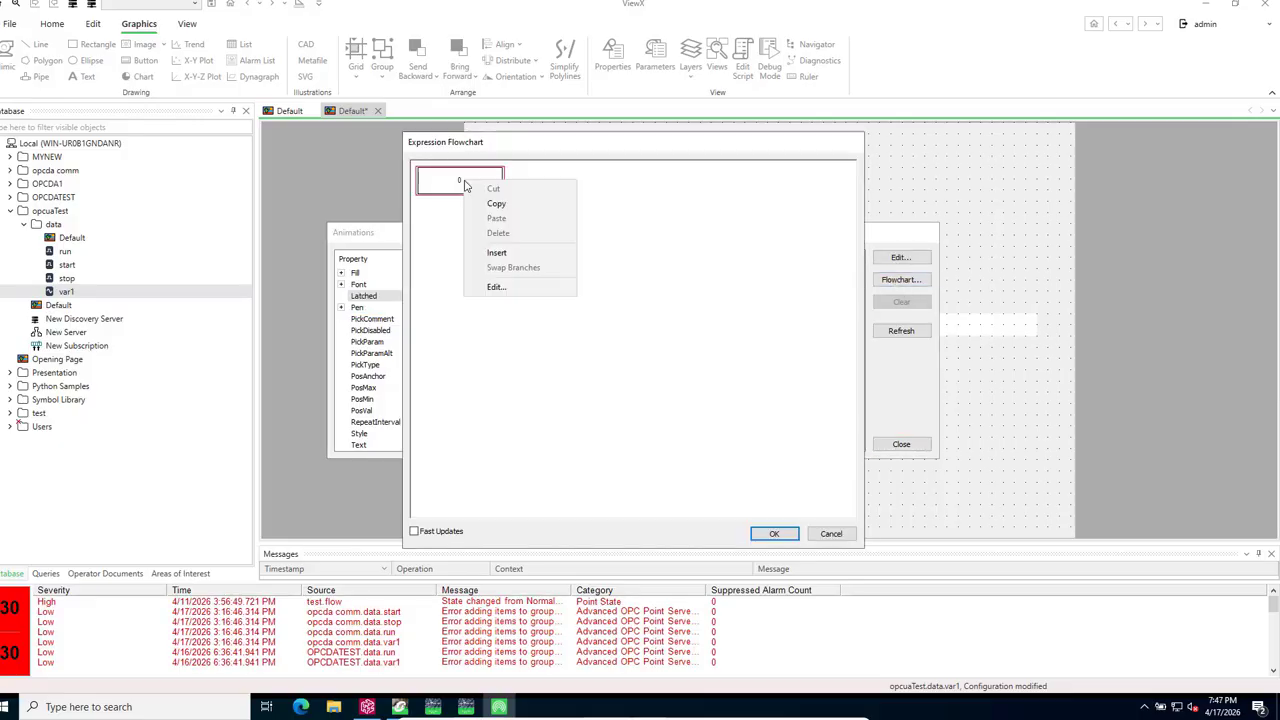
left_click(505, 255)
double_click(579, 184)
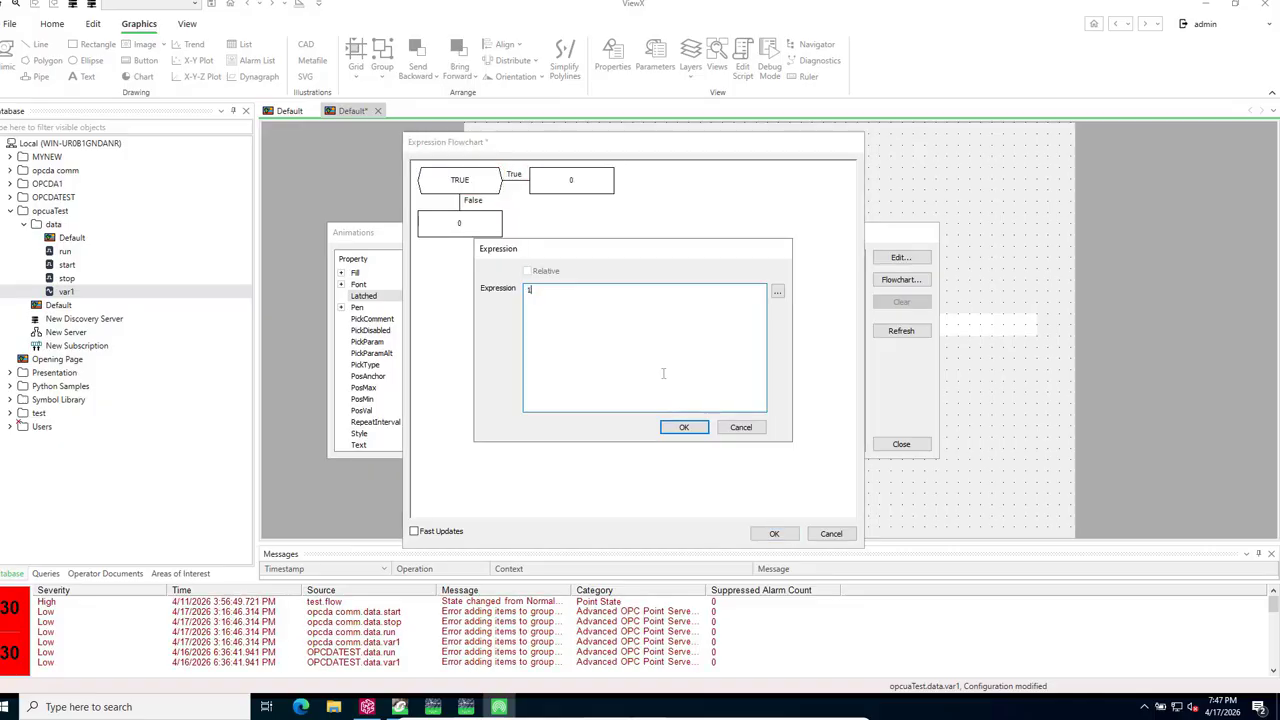
left_click(684, 427)
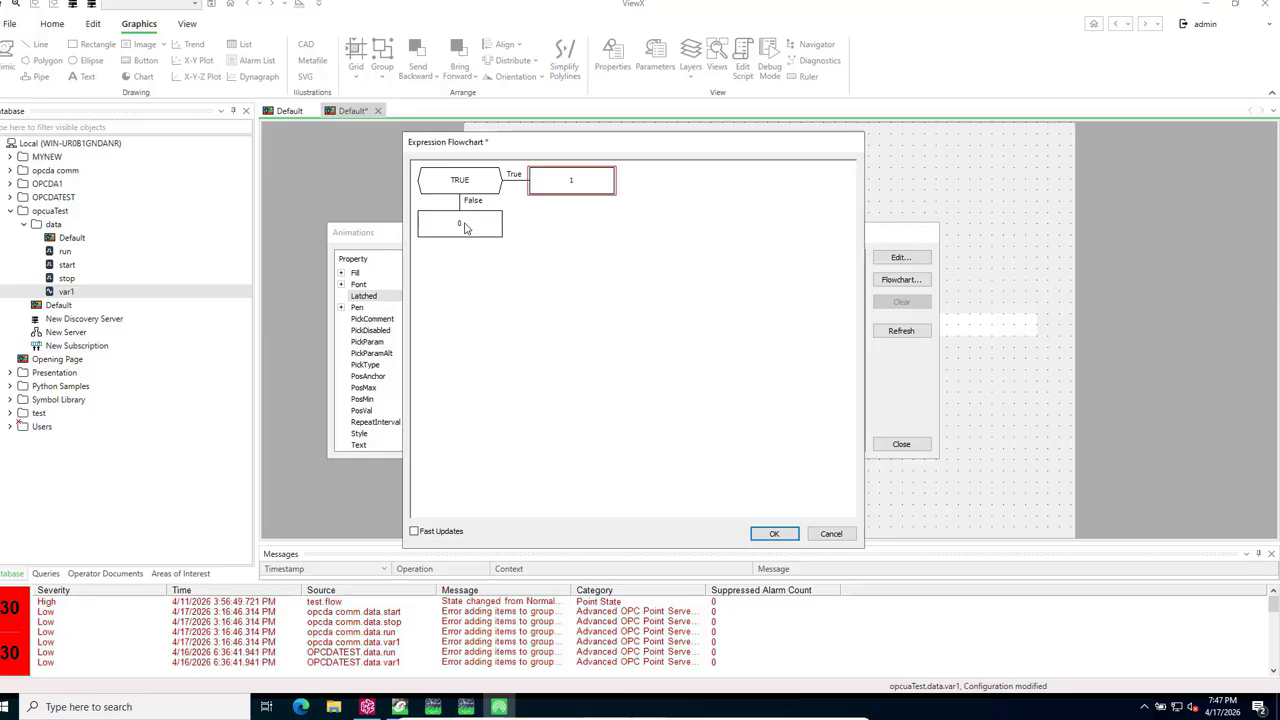
Set the decision condition in the start button's Latched flowchart to the relative tag .data.start and apply the animation
double_click(457, 183)
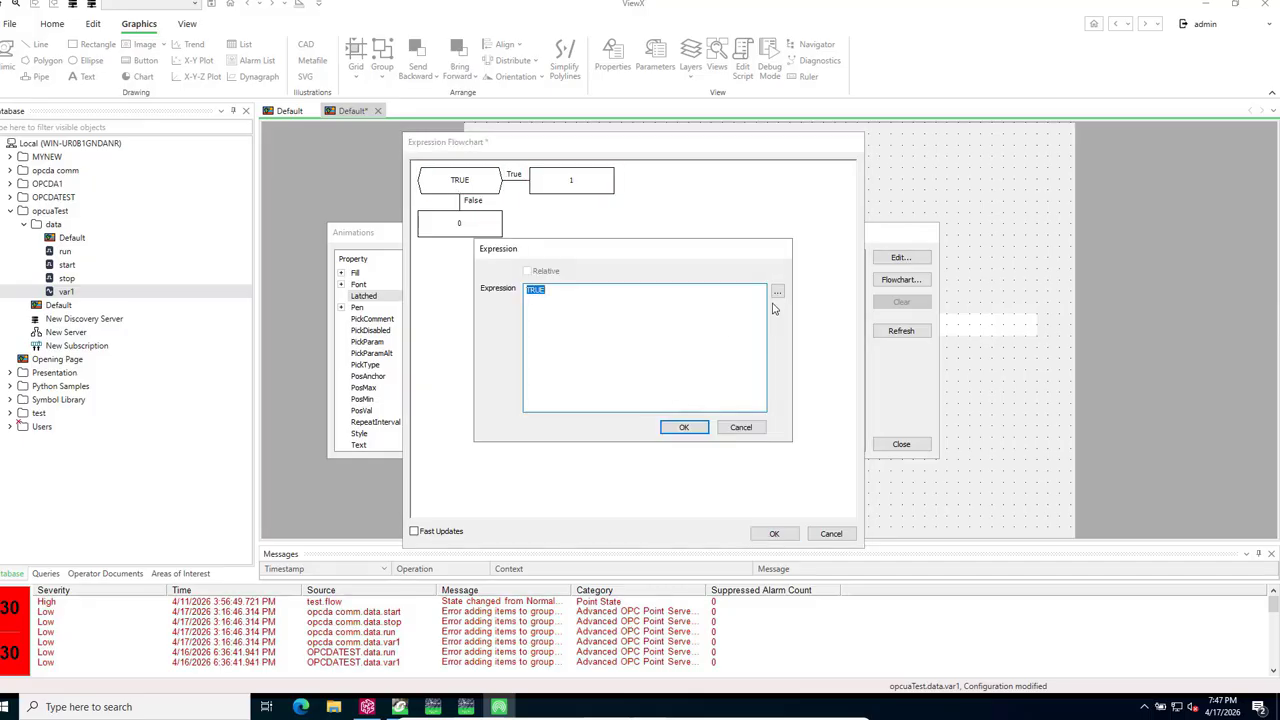
left_click(777, 292)
left_click(830, 305)
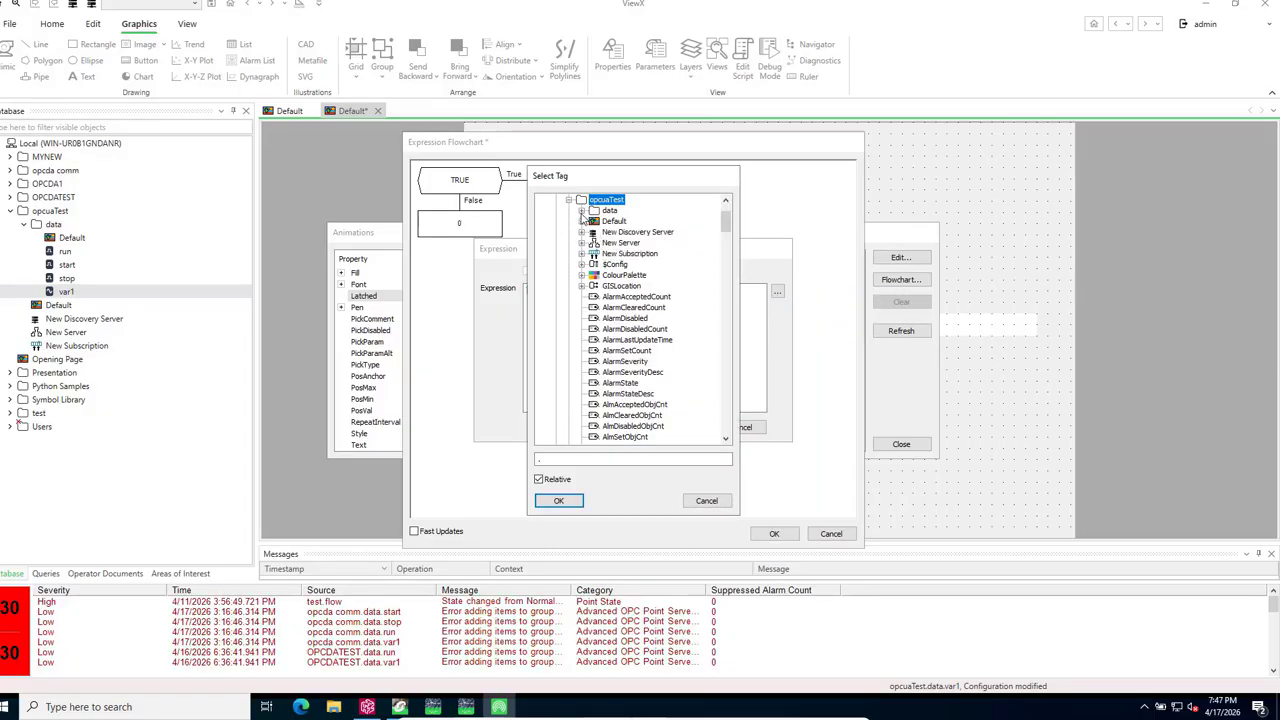
left_click(581, 211)
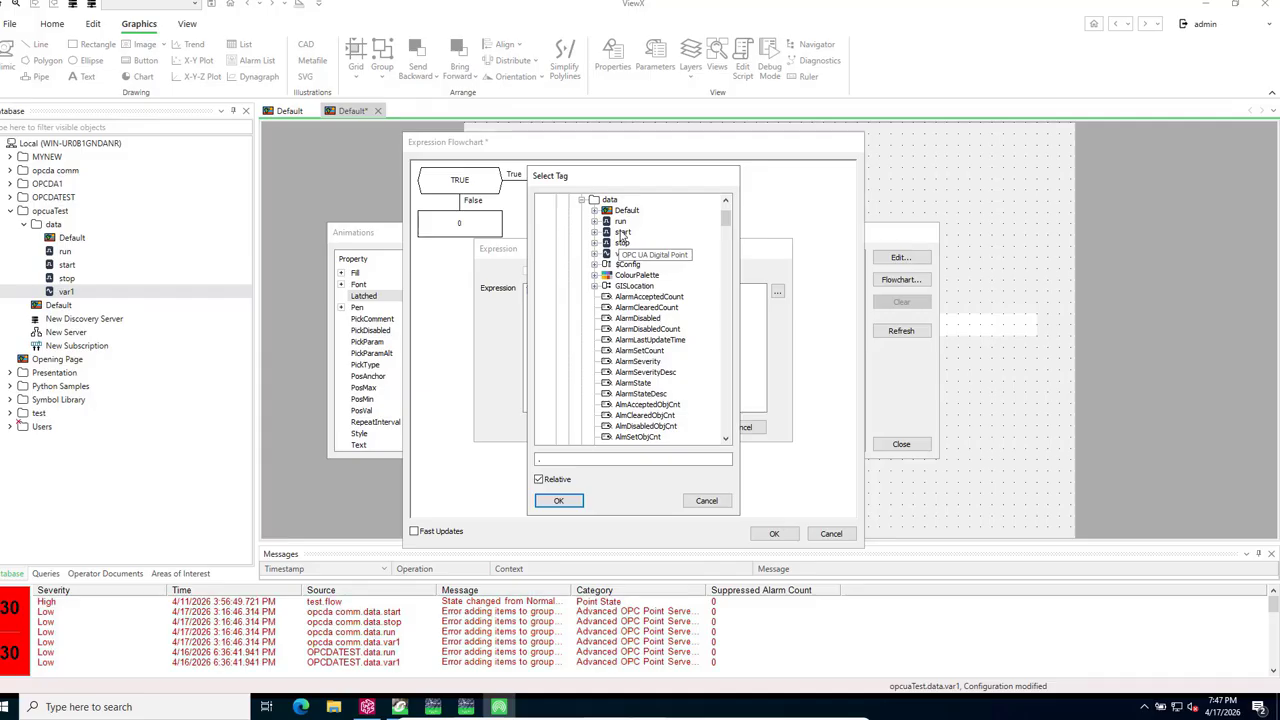
left_click(622, 233)
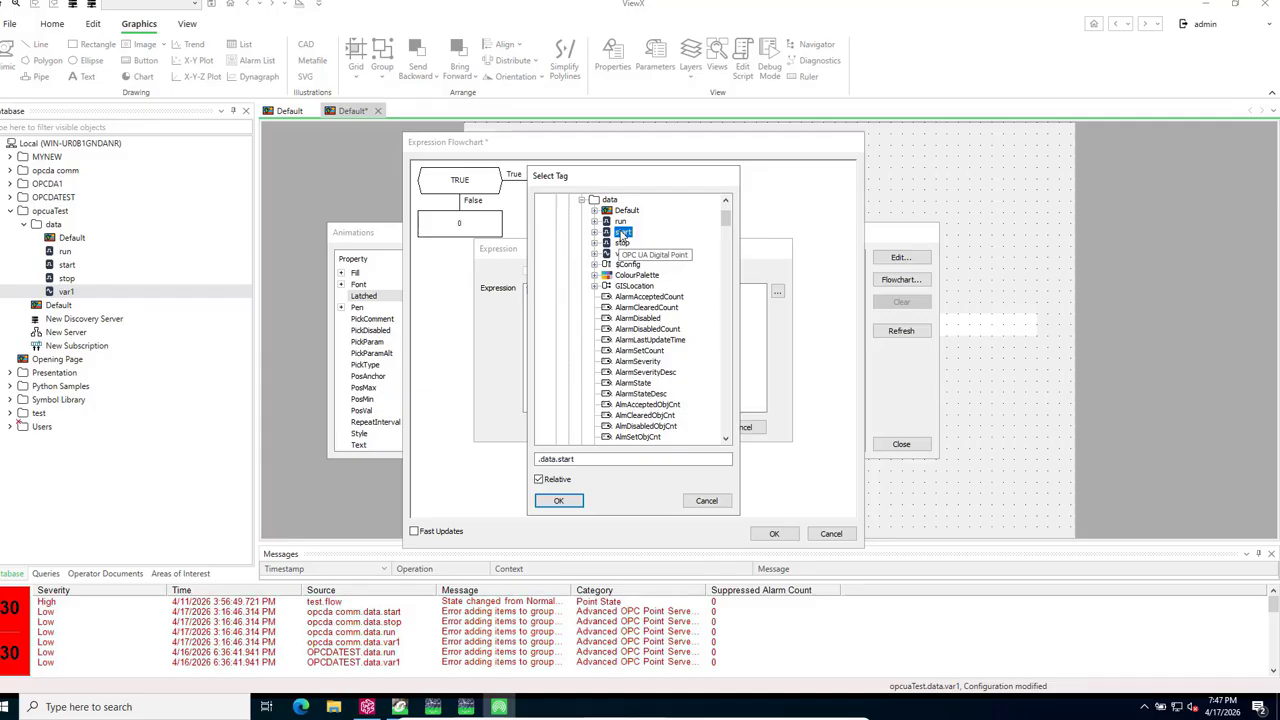
left_click(559, 502)
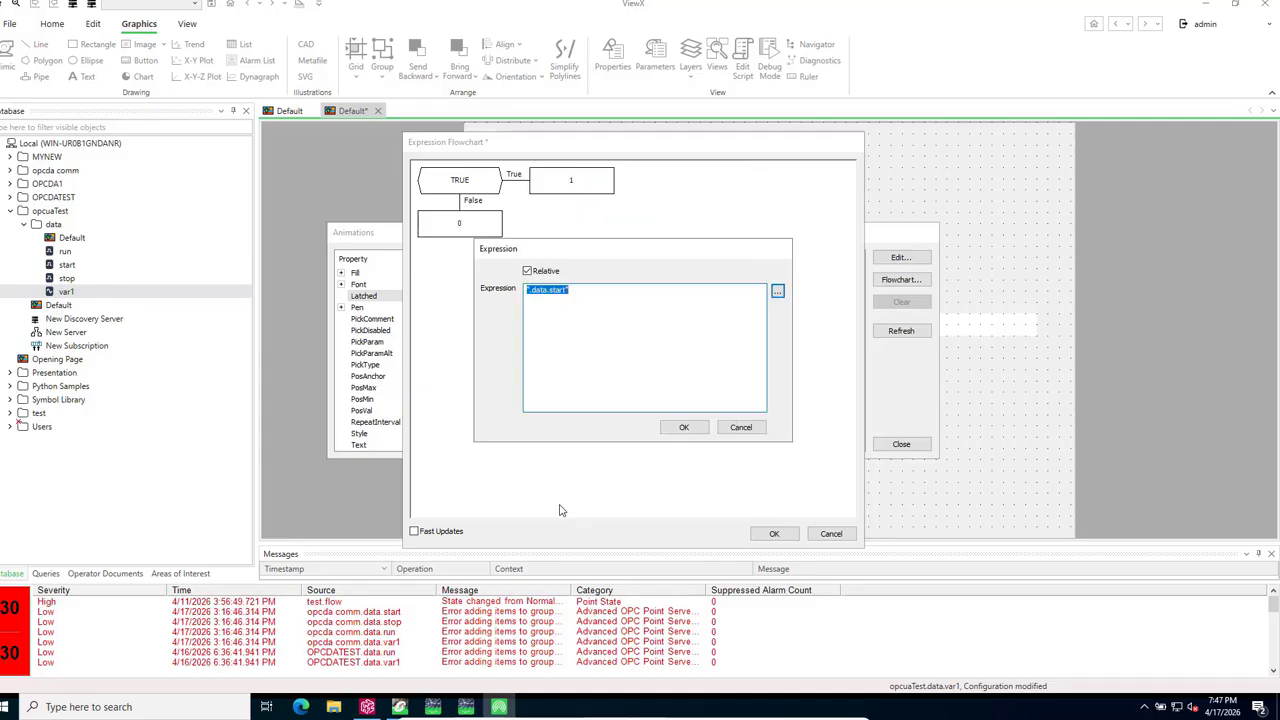
left_click(685, 427)
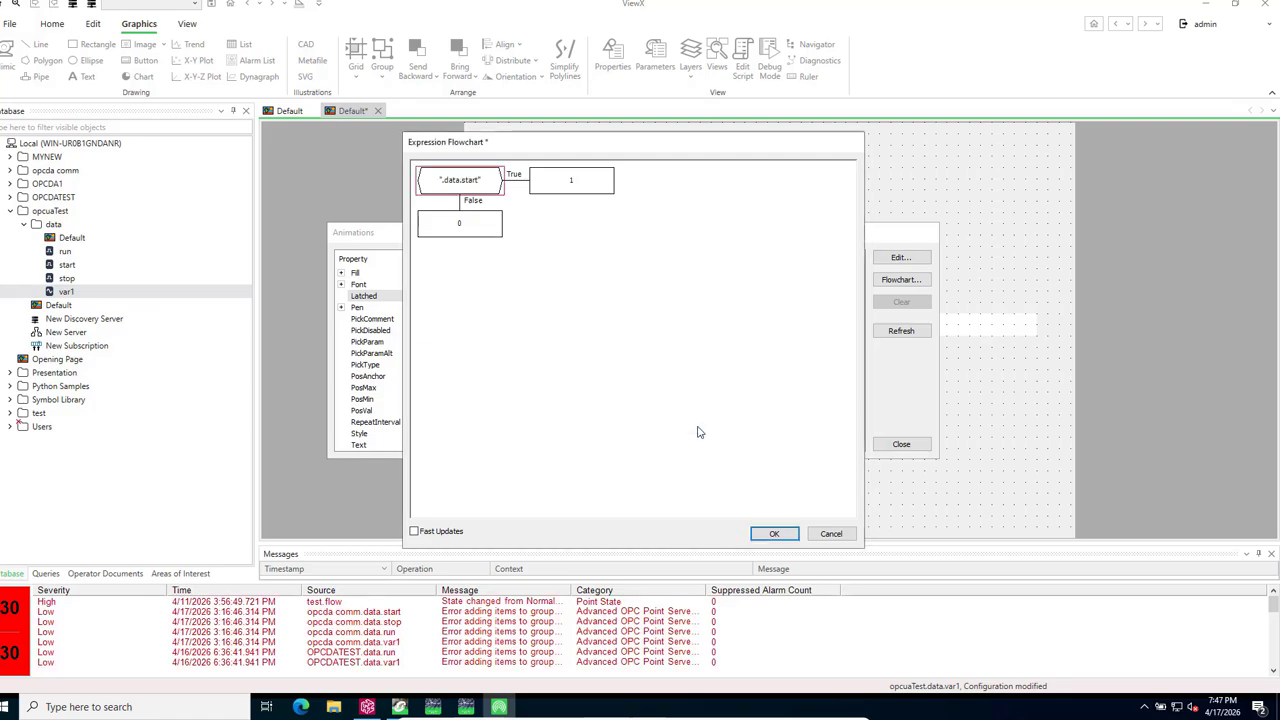
left_click(774, 533)
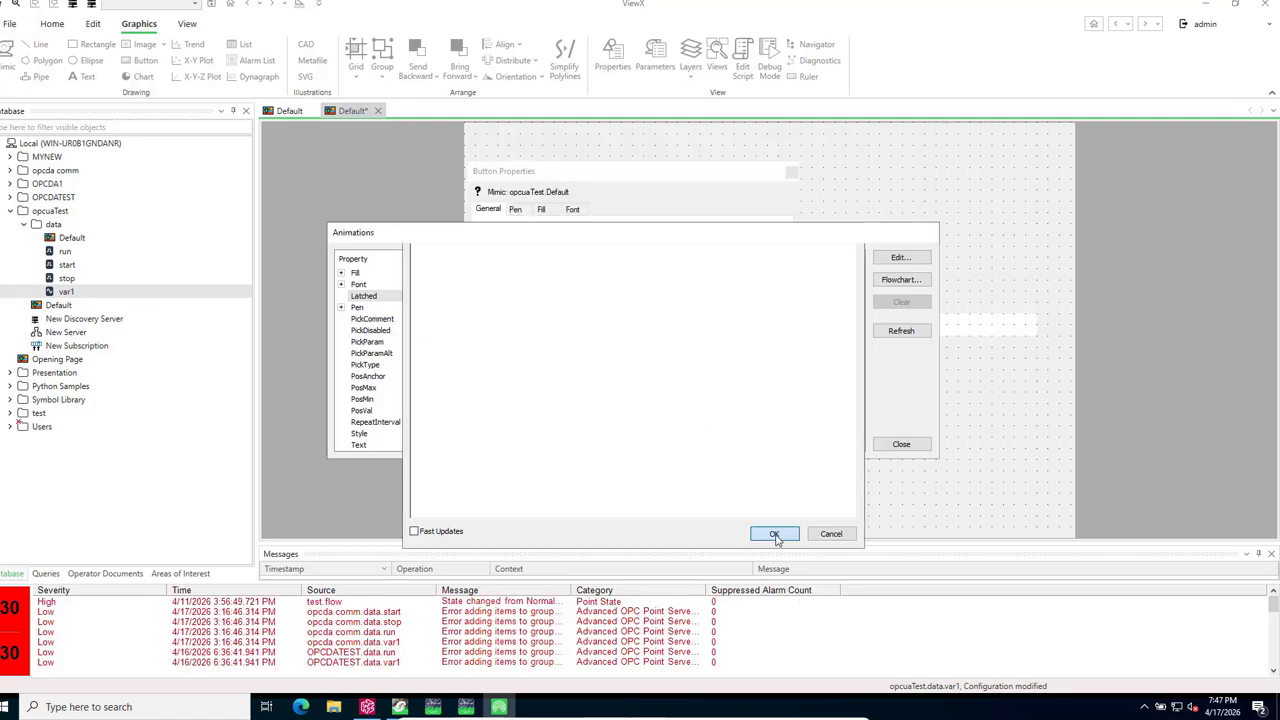
left_click(902, 445)
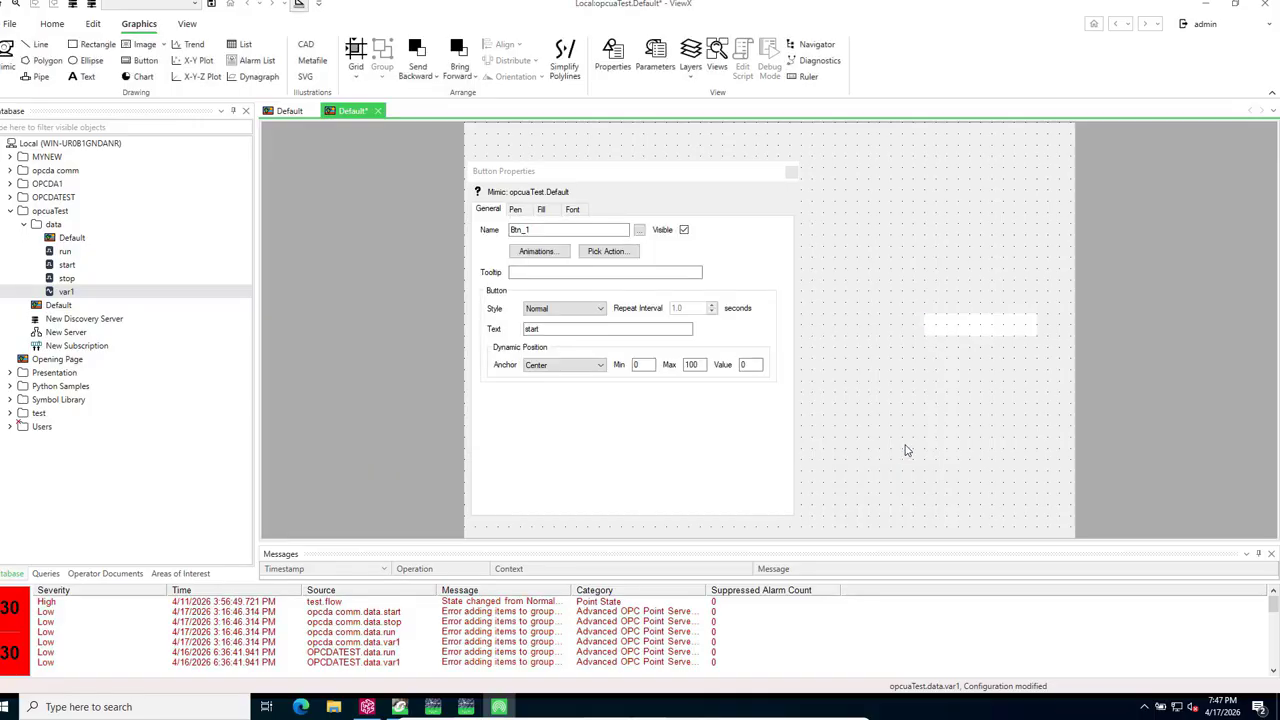
Set the start button's pick action type to Method, with the opcuaTest.data start point as its object
left_click(605, 252)
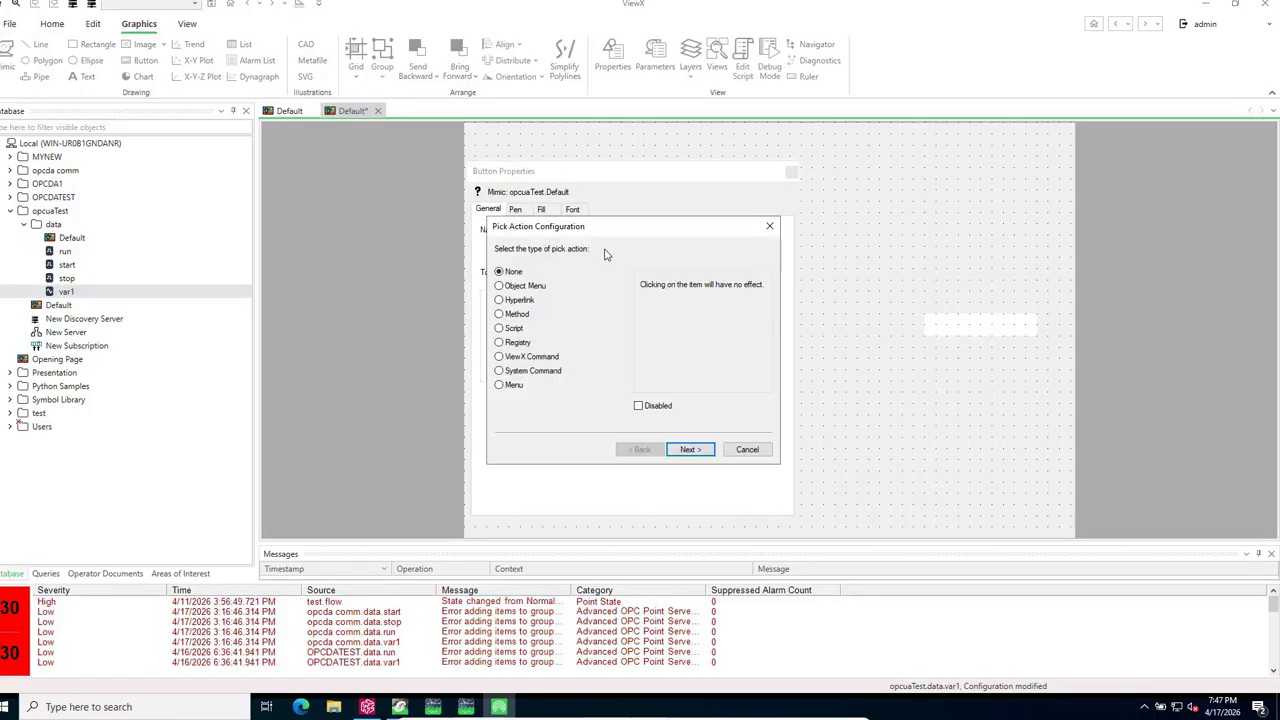
left_click(500, 316)
left_click(690, 451)
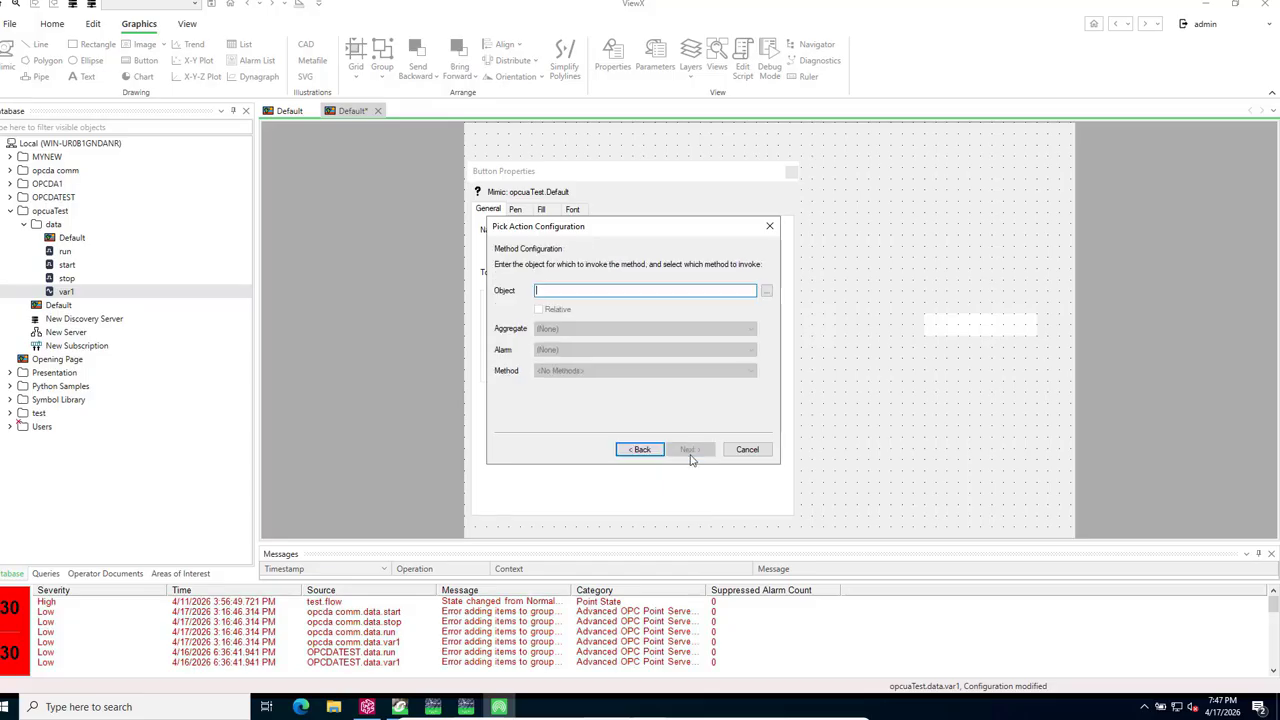
left_click(766, 290)
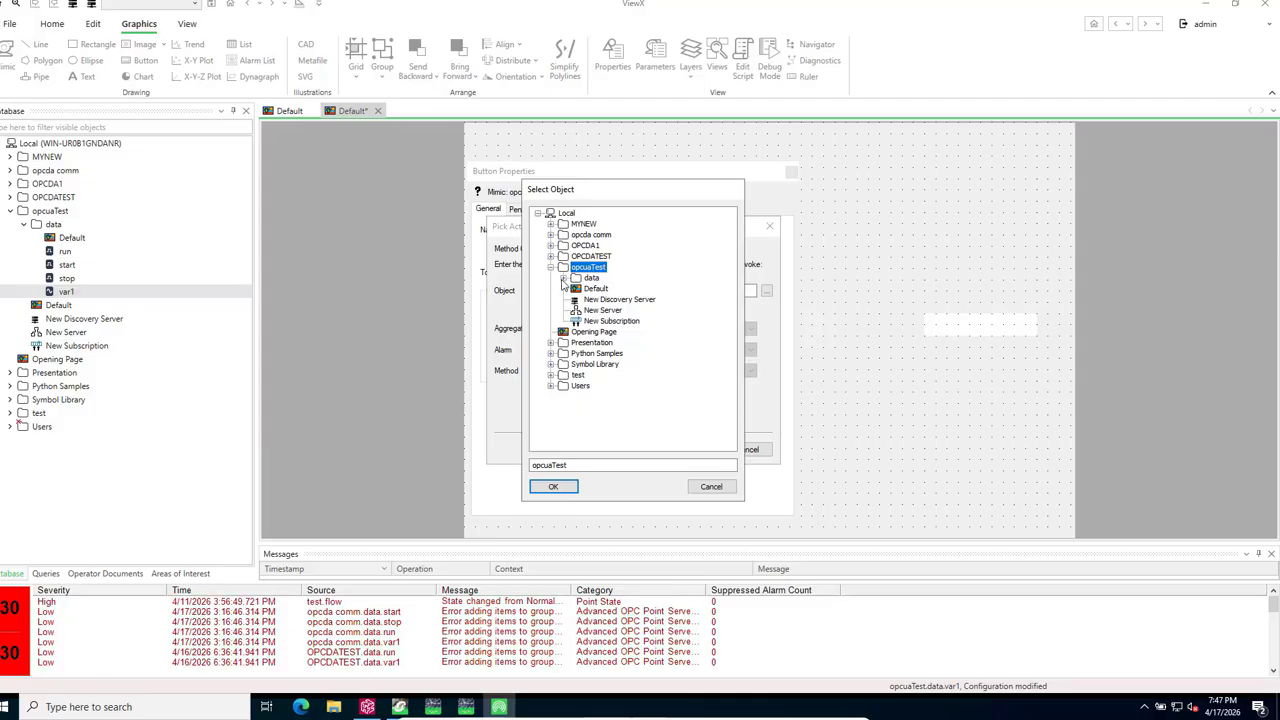
left_click(563, 279)
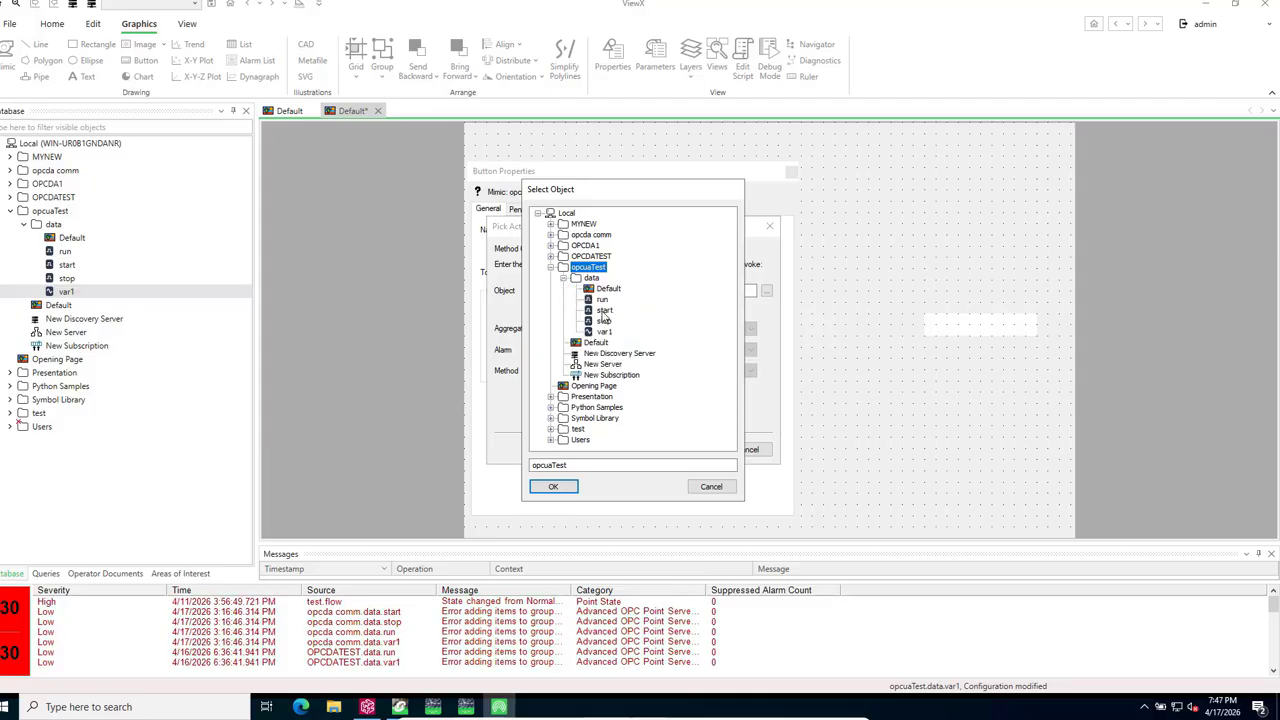
left_click(604, 311)
left_click(553, 486)
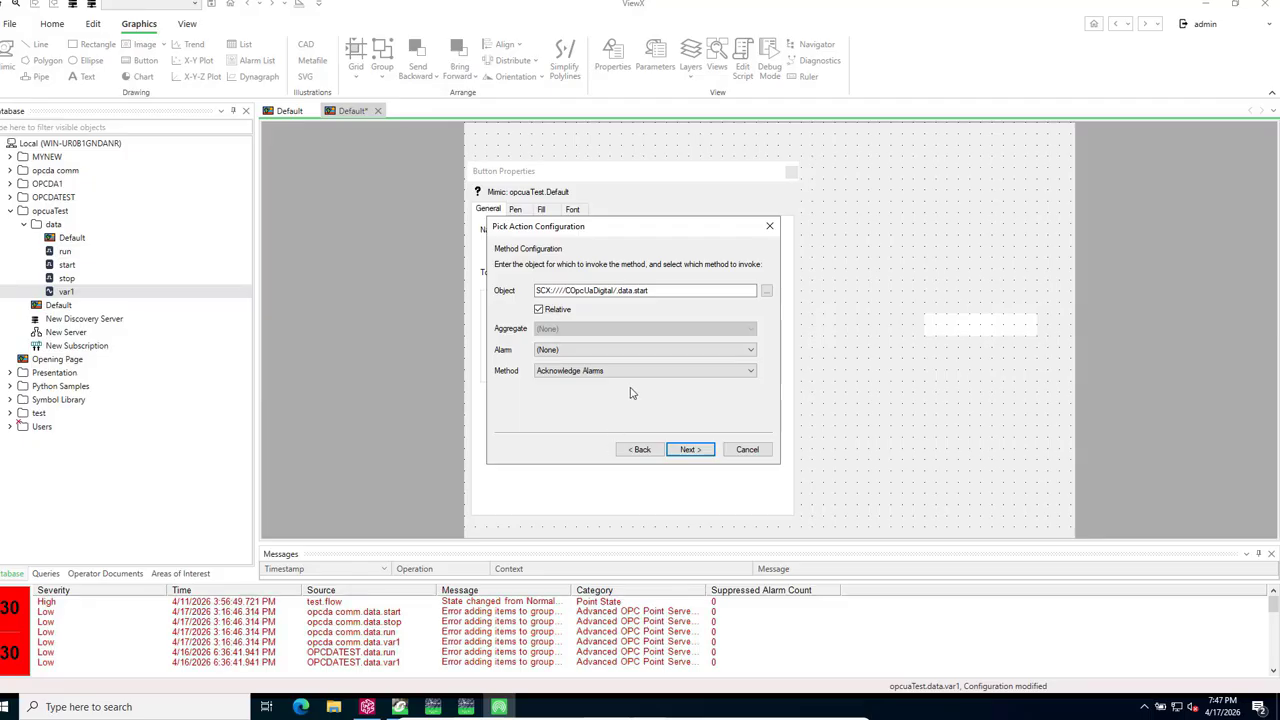
Check the available alarms and methods, keep alarm (None) and method Acknowledge Alarms, and finish the pick action configuration
left_click(752, 349)
left_click(753, 350)
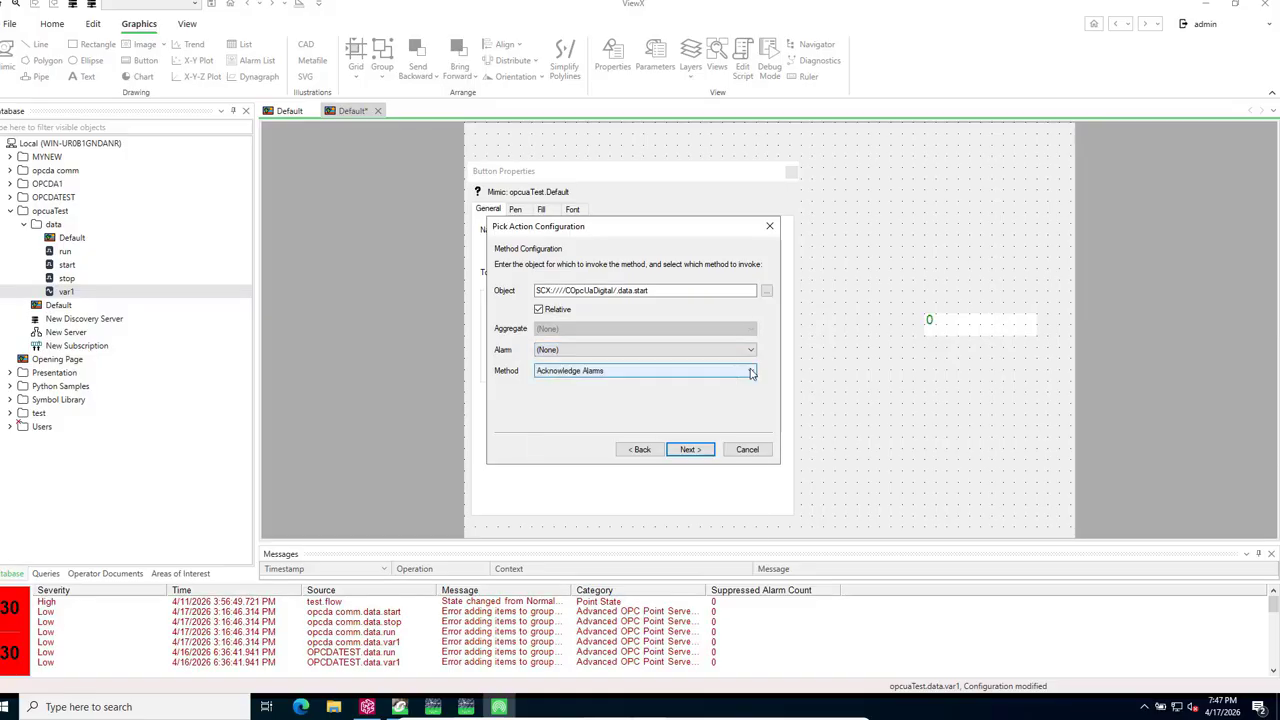
left_click(752, 372)
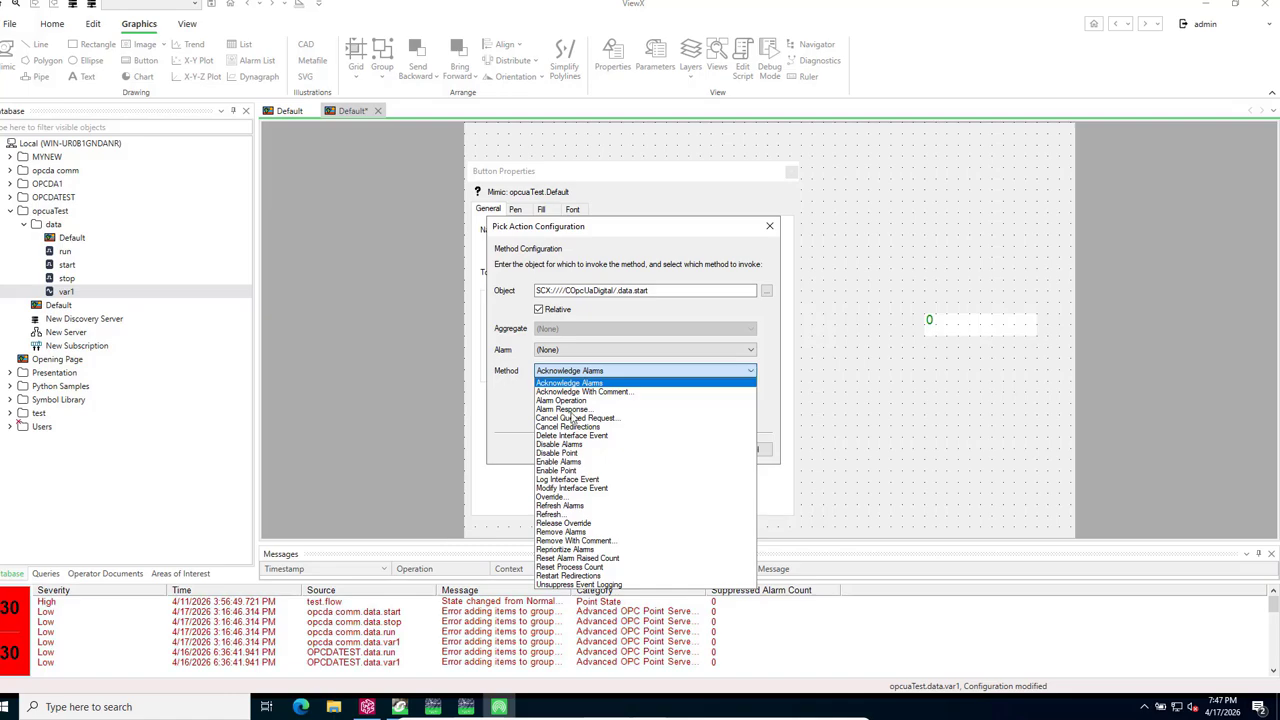
left_click(510, 415)
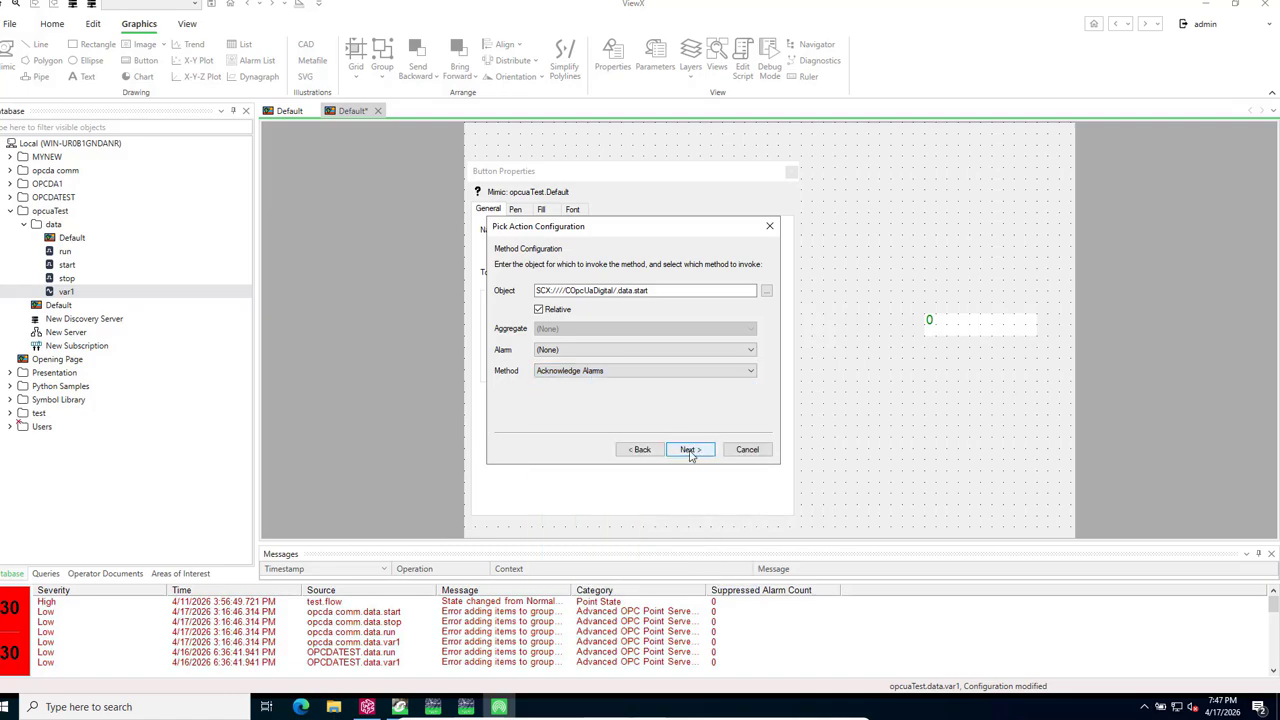
left_click(583, 350)
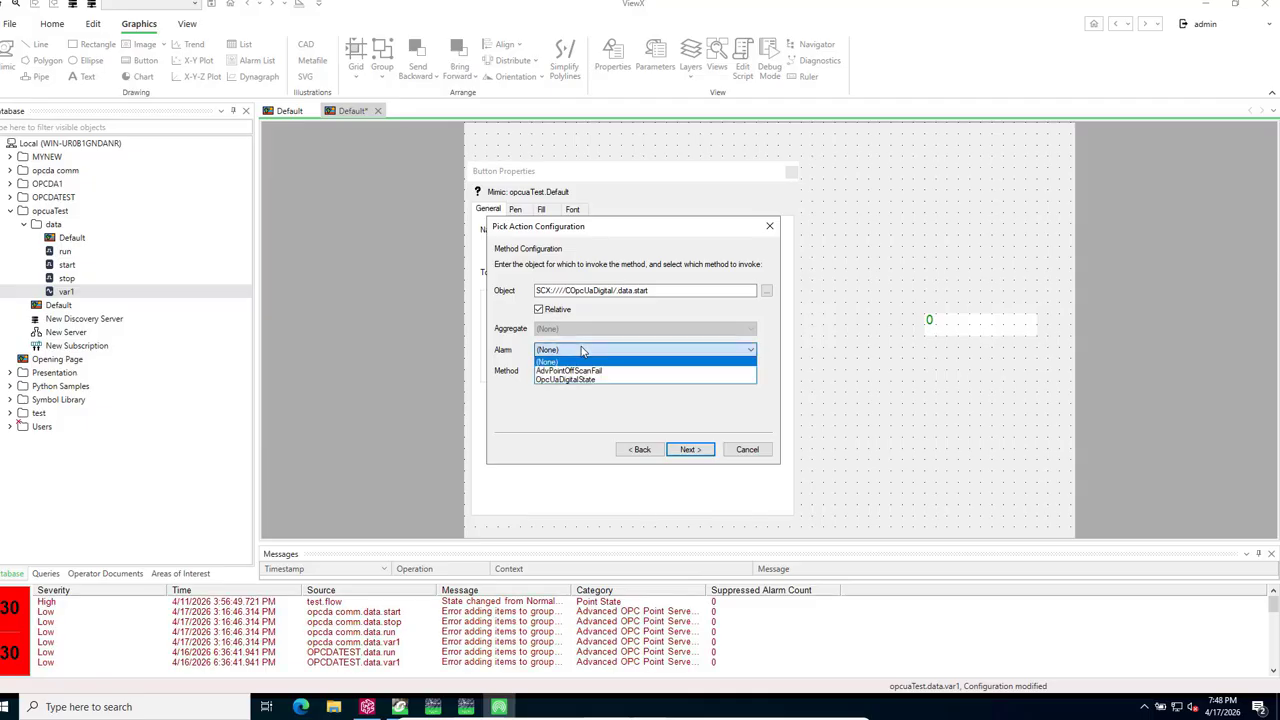
left_click(583, 350)
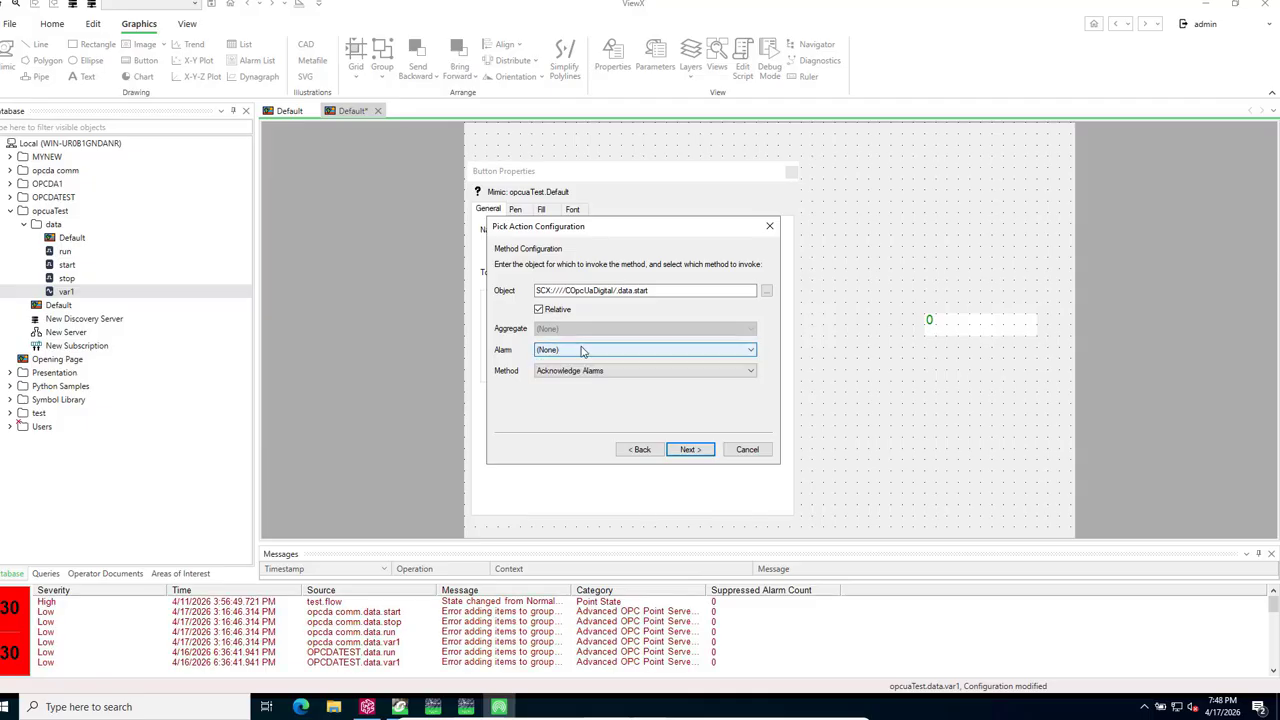
left_click(687, 452)
left_click(689, 450)
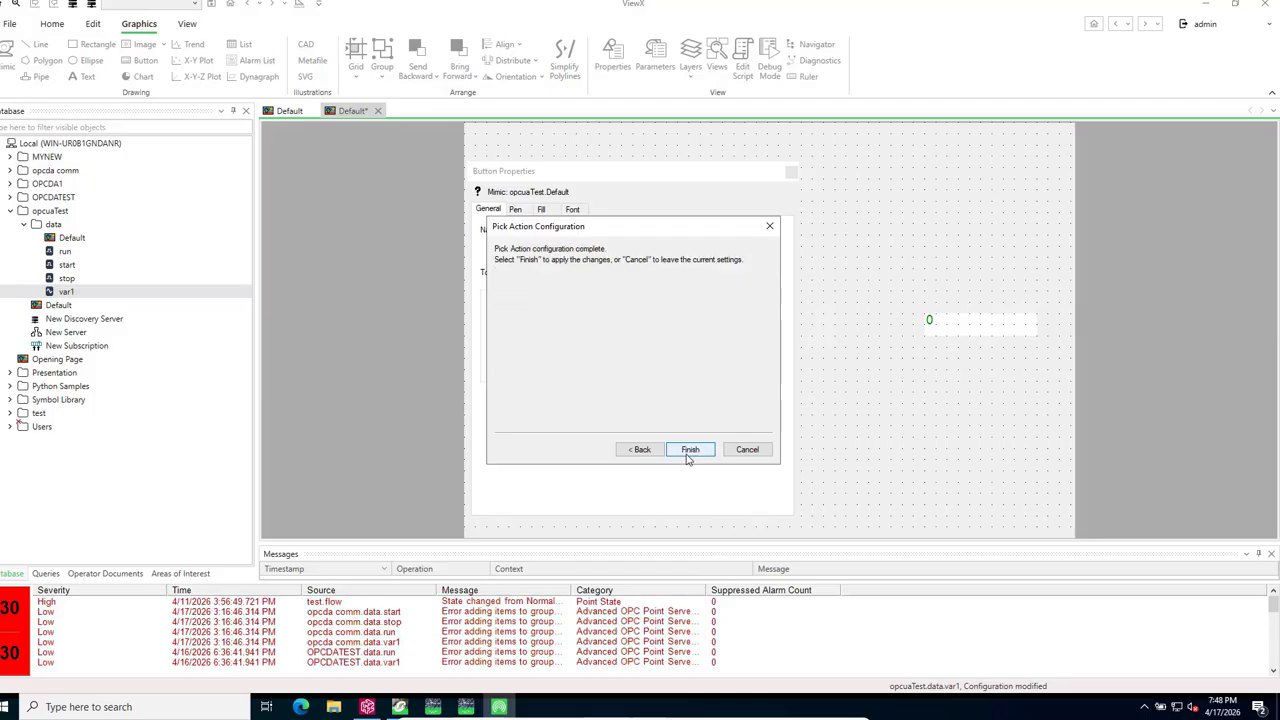
left_click(689, 451)
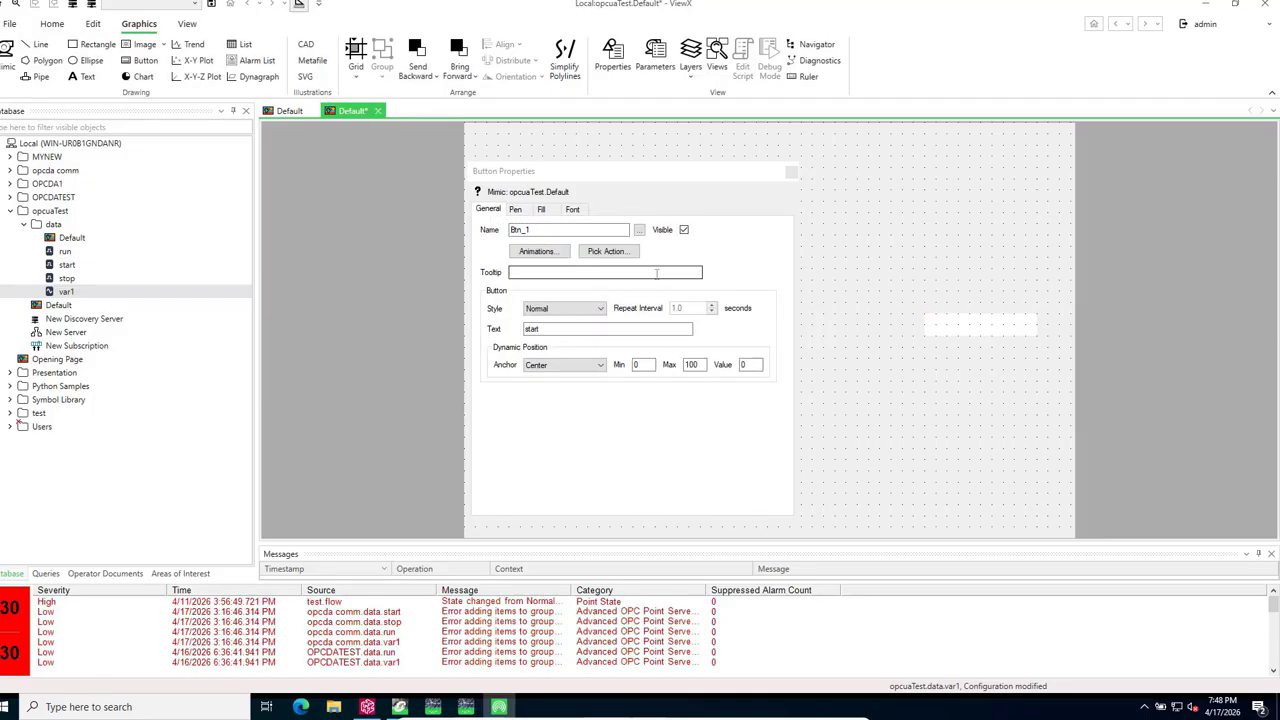
Review the start button's pick action method settings without changing them and close the button properties
left_click(611, 252)
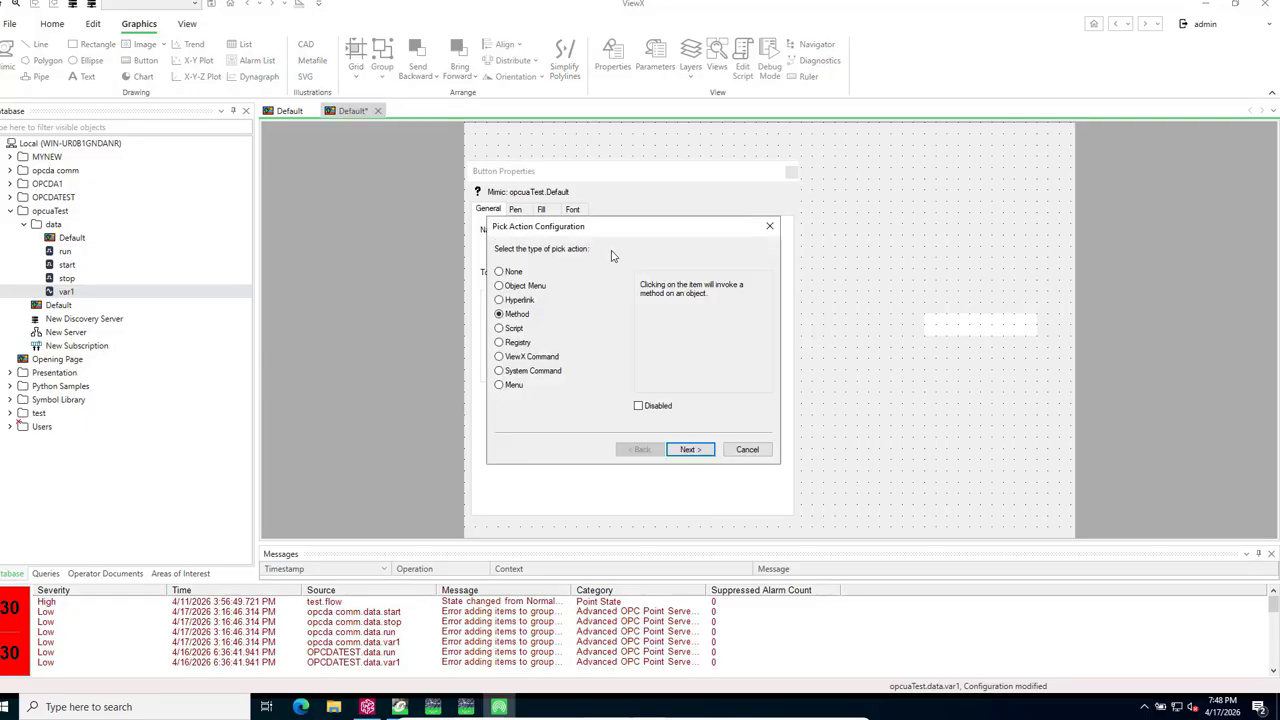
left_click(689, 449)
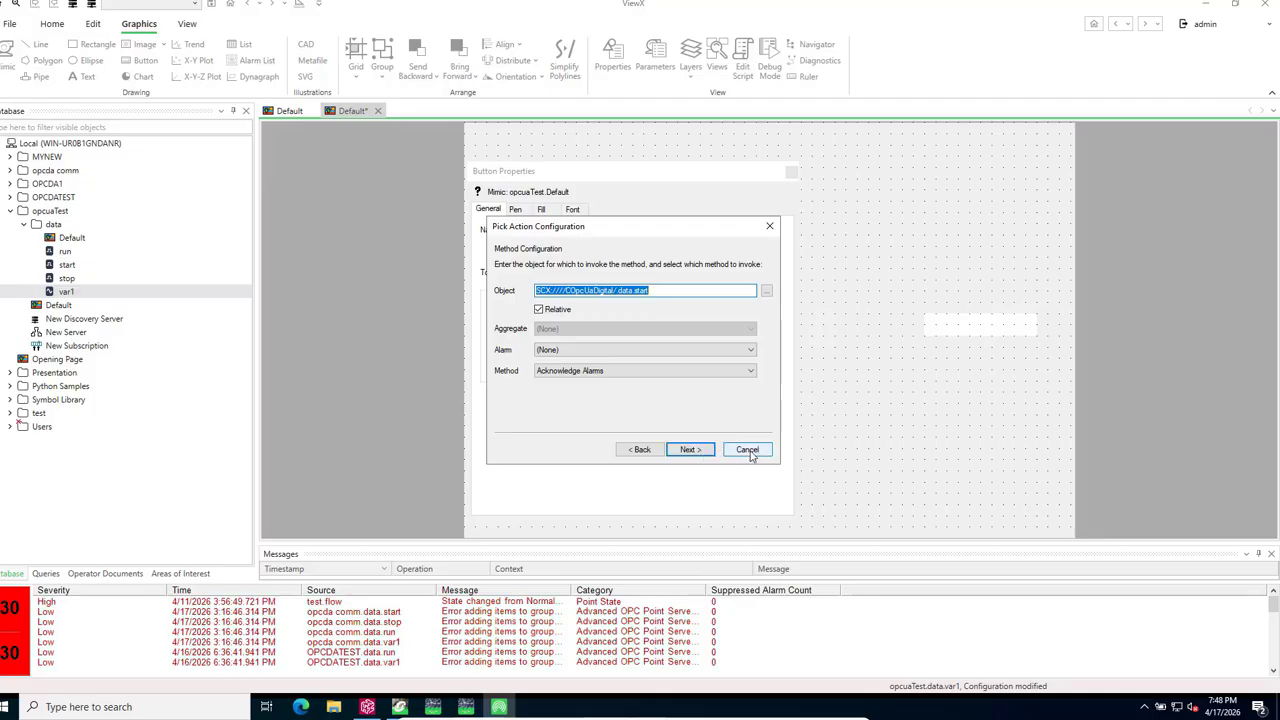
left_click(749, 452)
left_click(792, 173)
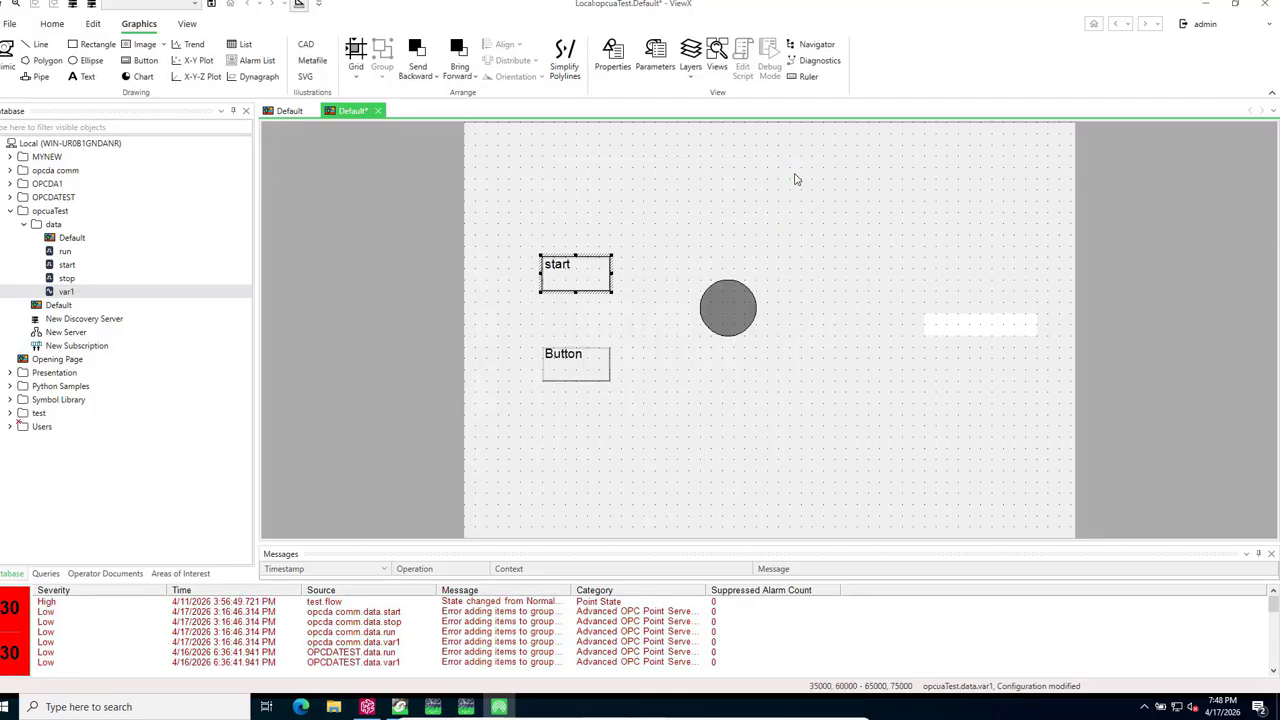
Enable control on the start point with actions 1 and 2, save the point and close its configuration
double_click(76, 264)
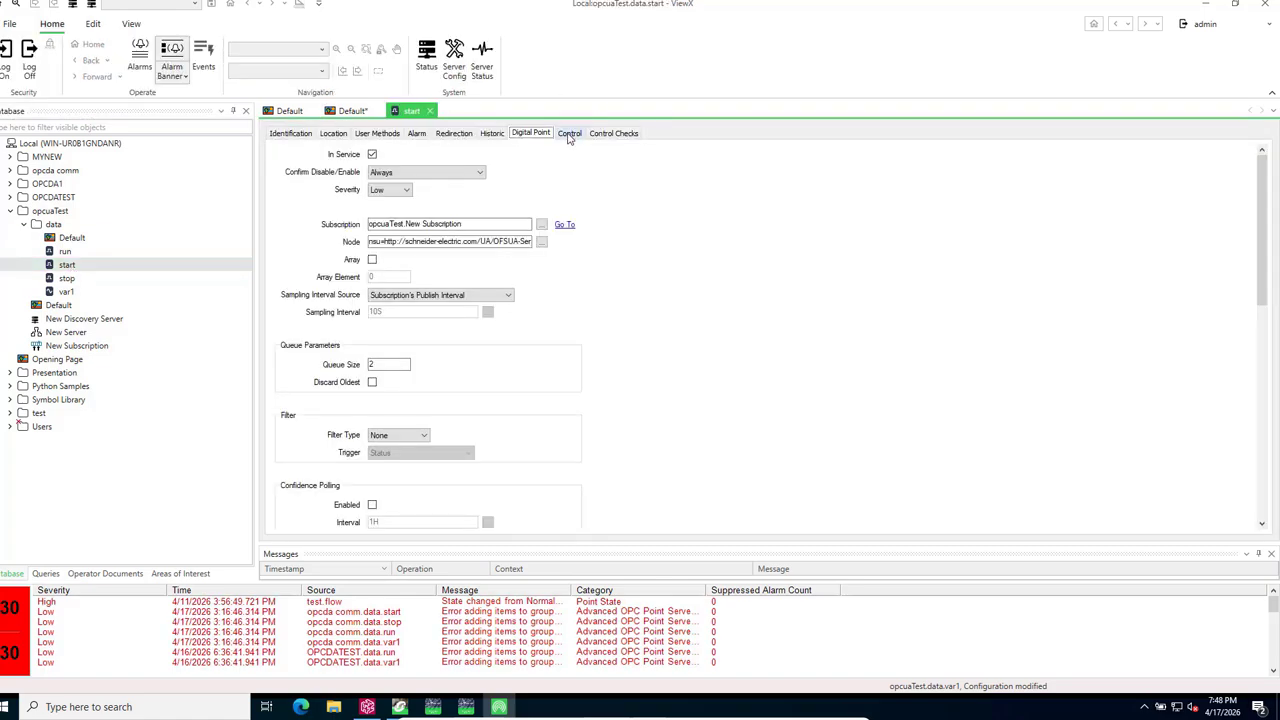
left_click(569, 135)
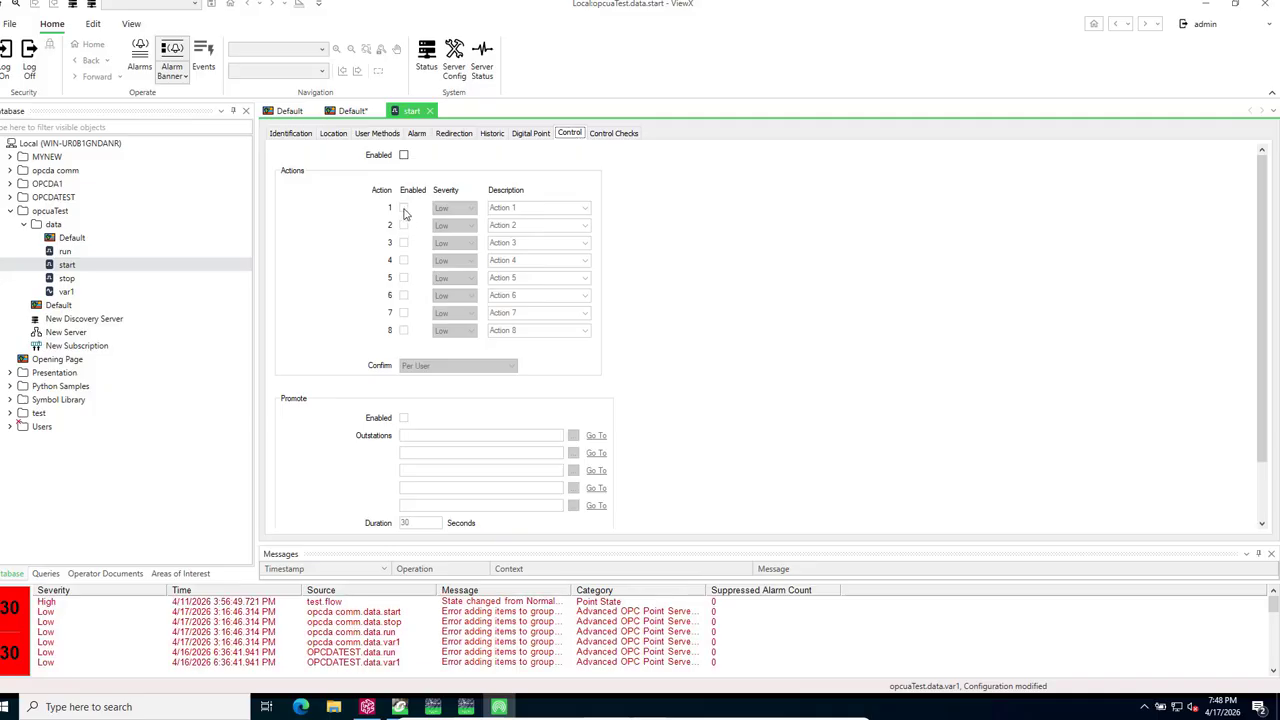
left_click(403, 156)
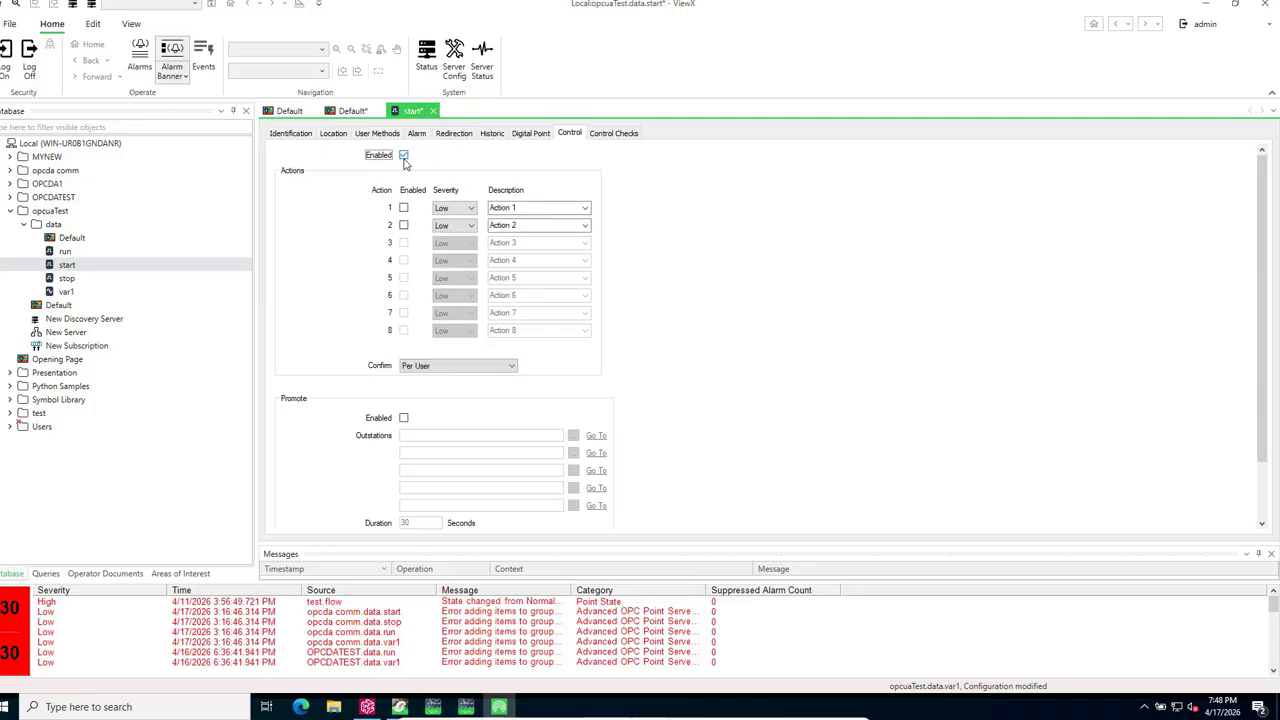
left_click(404, 208)
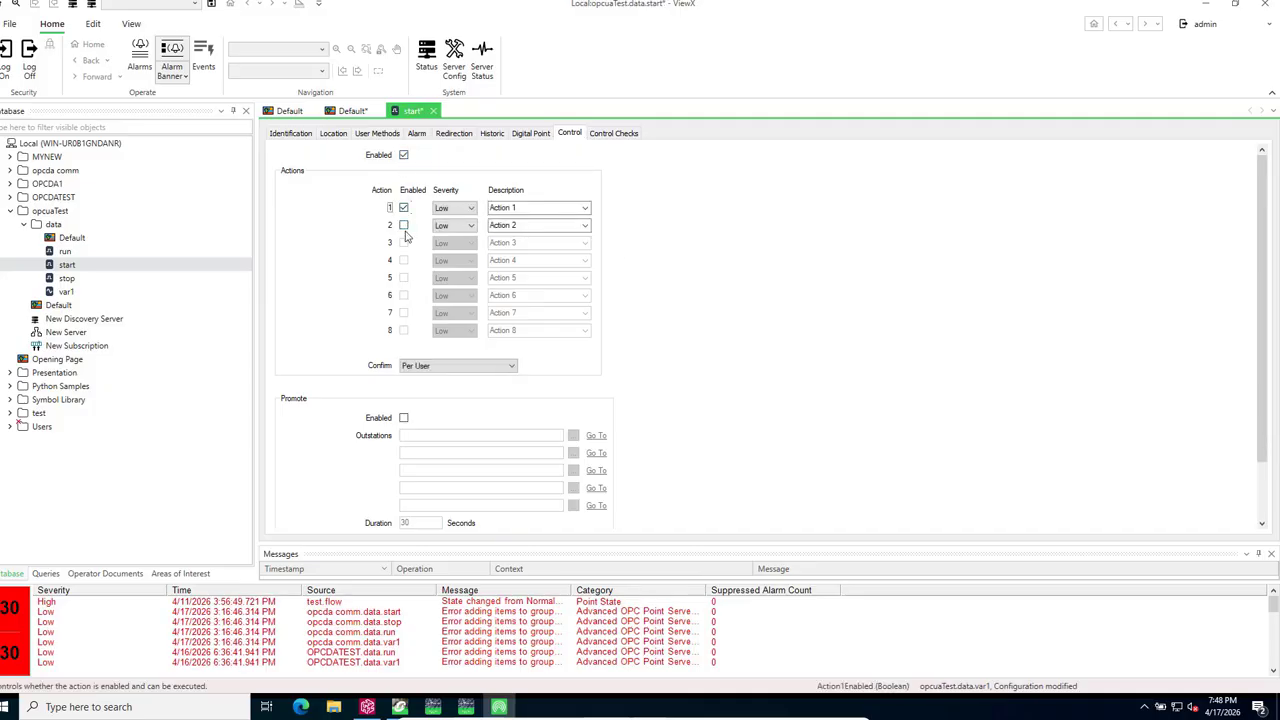
left_click(404, 226)
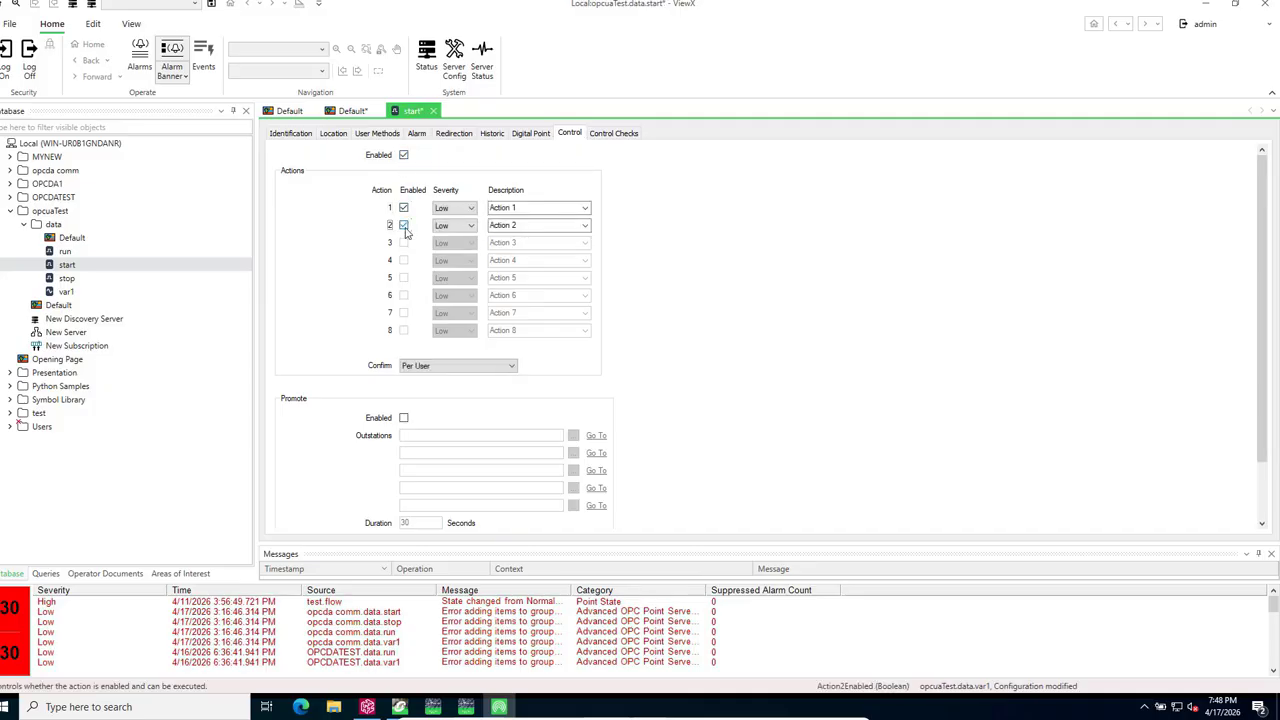
left_click(211, 4)
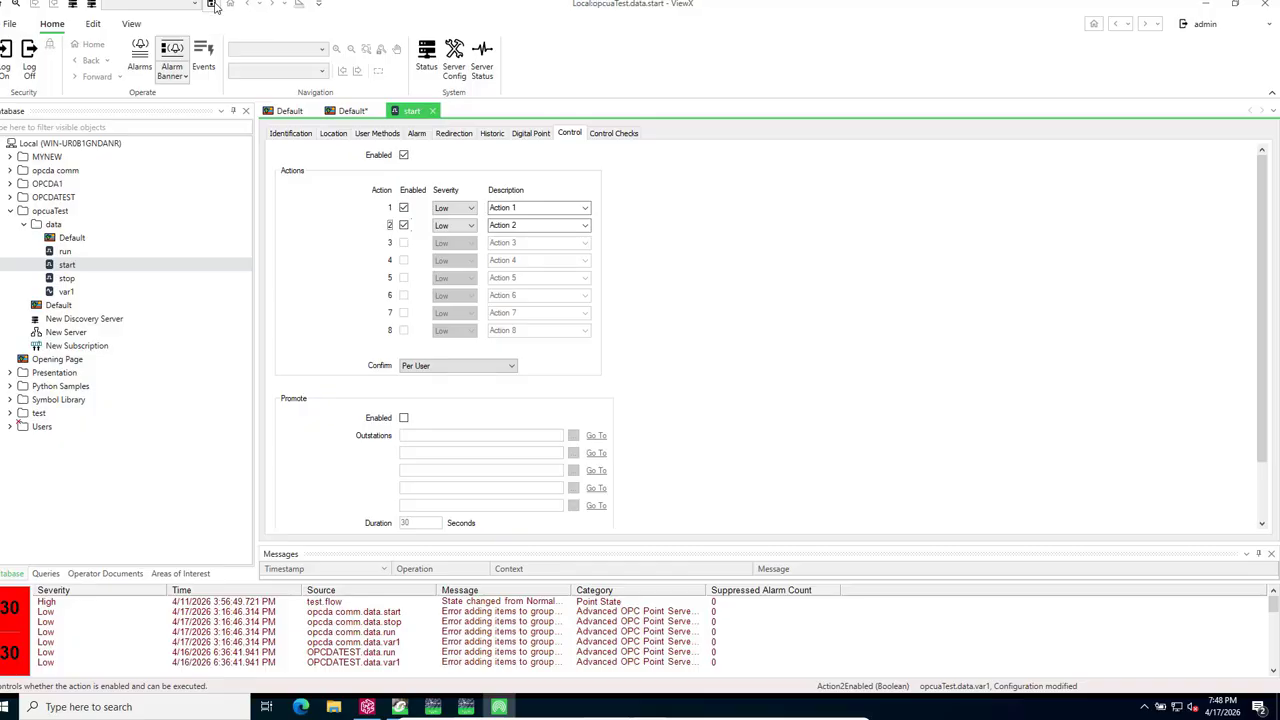
left_click(56, 280)
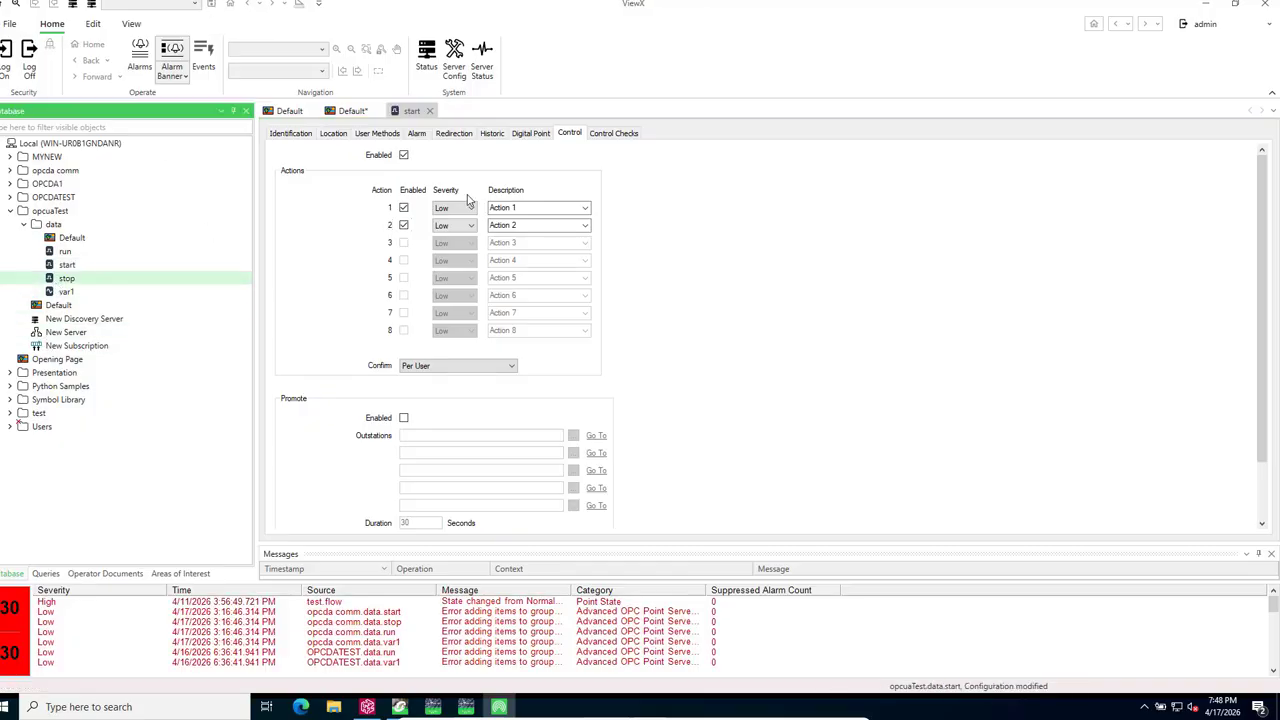
left_click(429, 110)
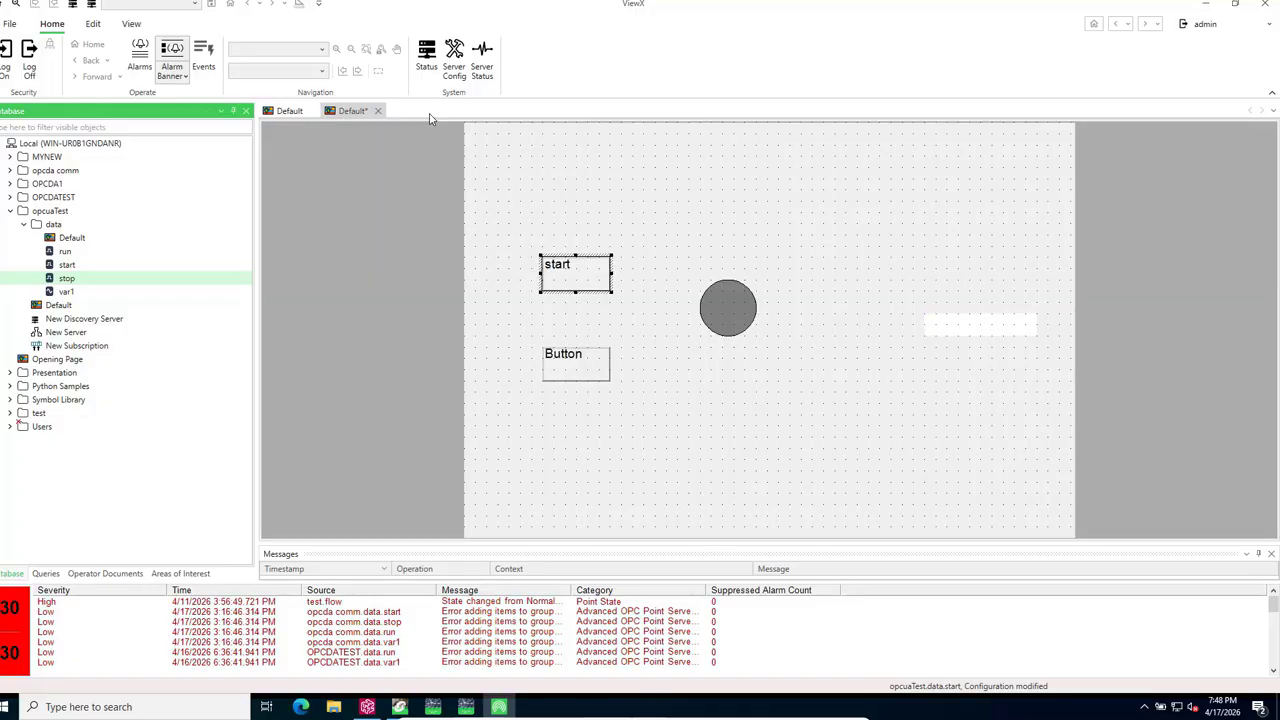
Check the control settings of the stop point and return to the mimic with nothing selected
double_click(64, 280)
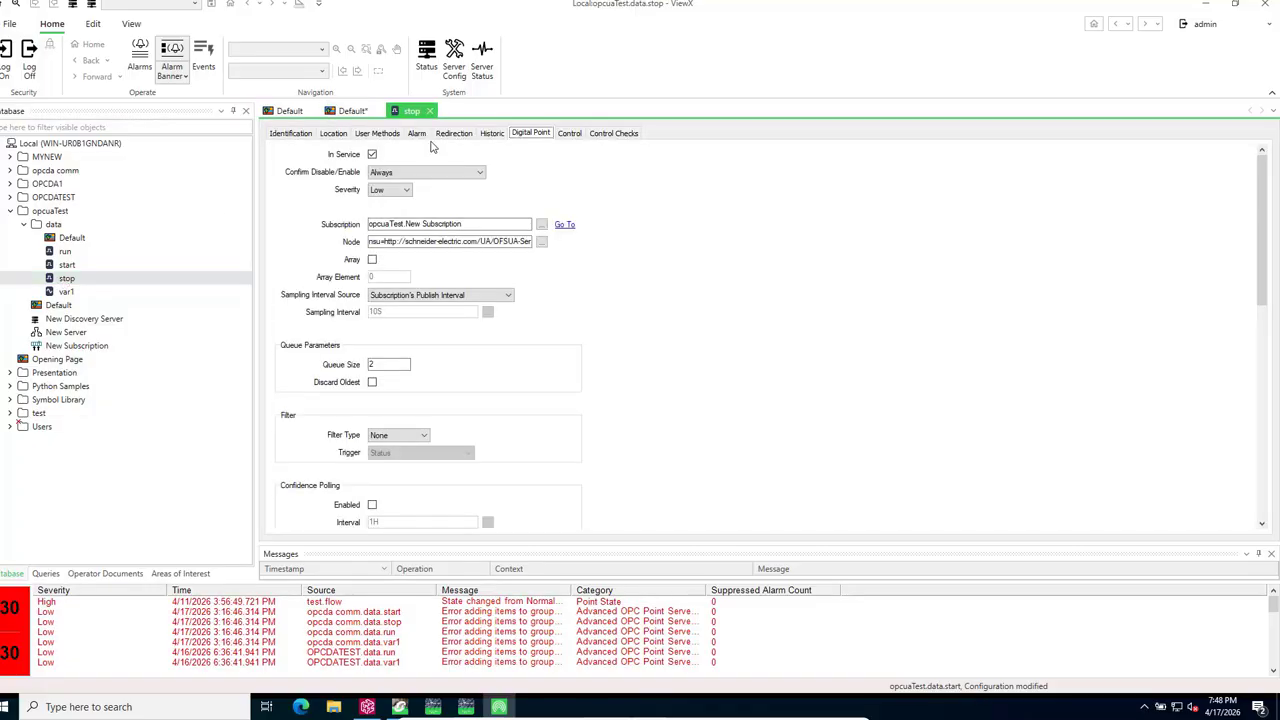
left_click(572, 133)
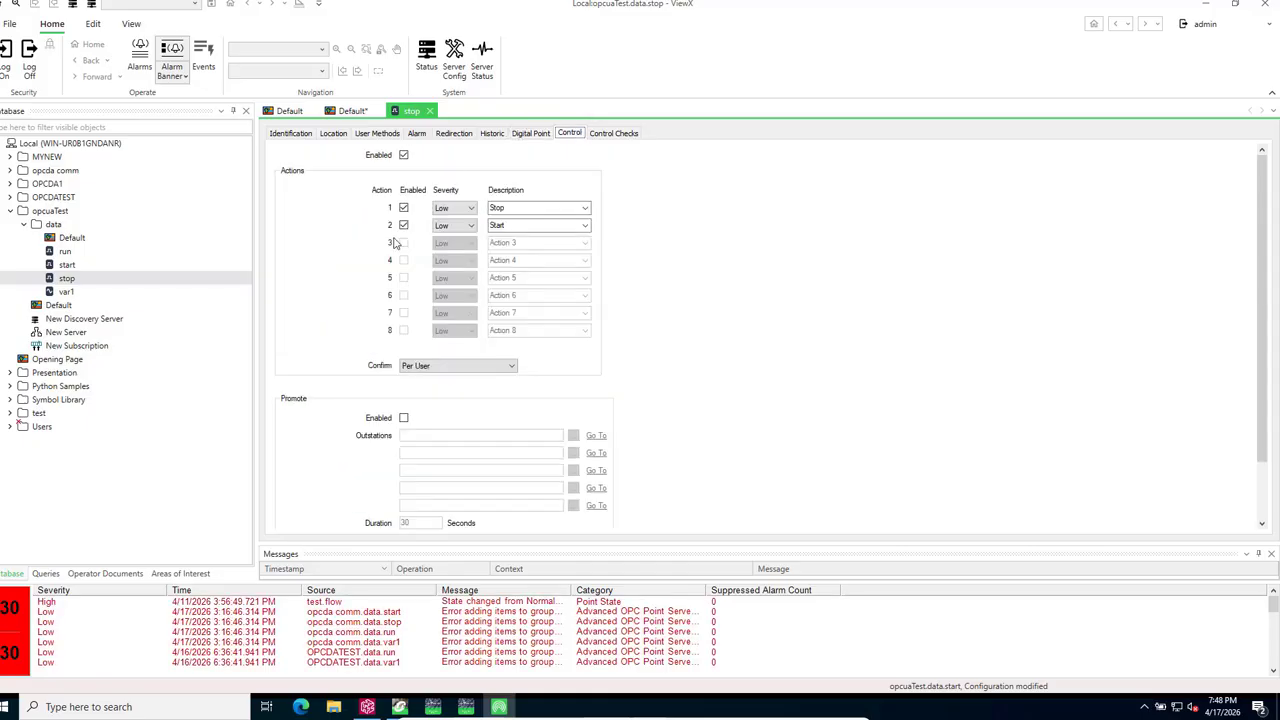
left_click(429, 111)
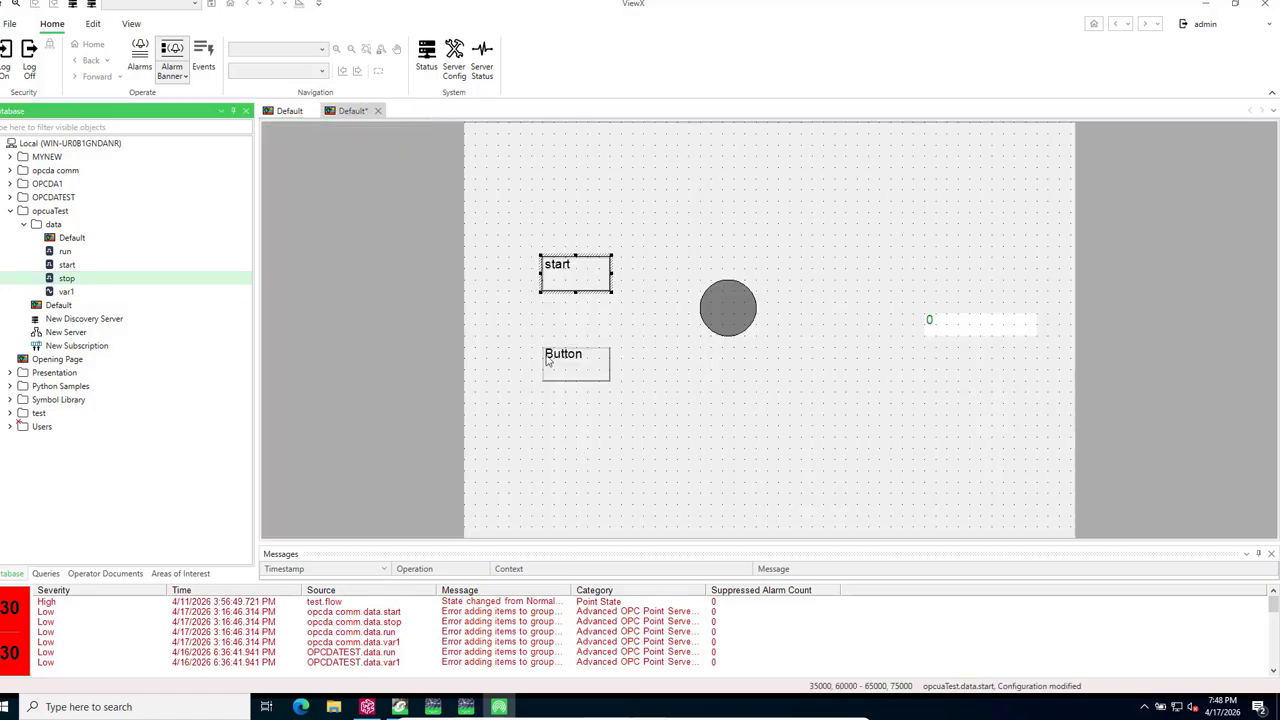
left_click(657, 366)
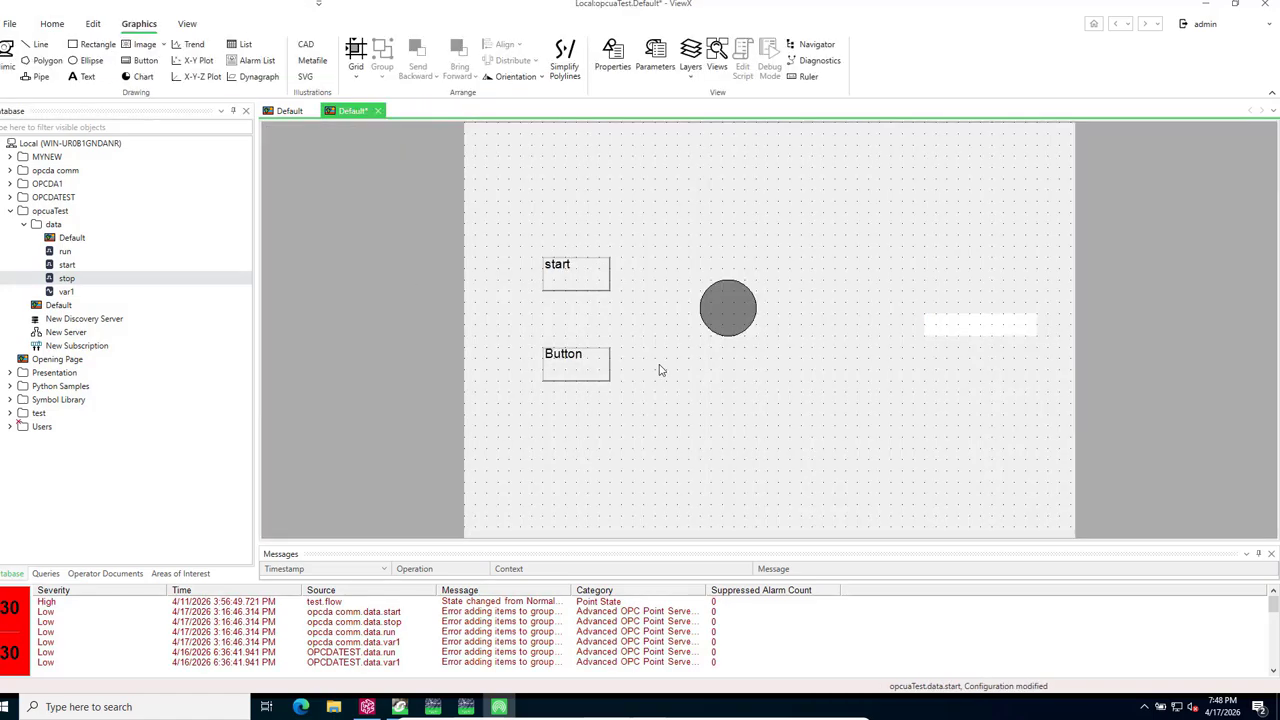
Review the animation expressions of the start button on the mimic
double_click(573, 284)
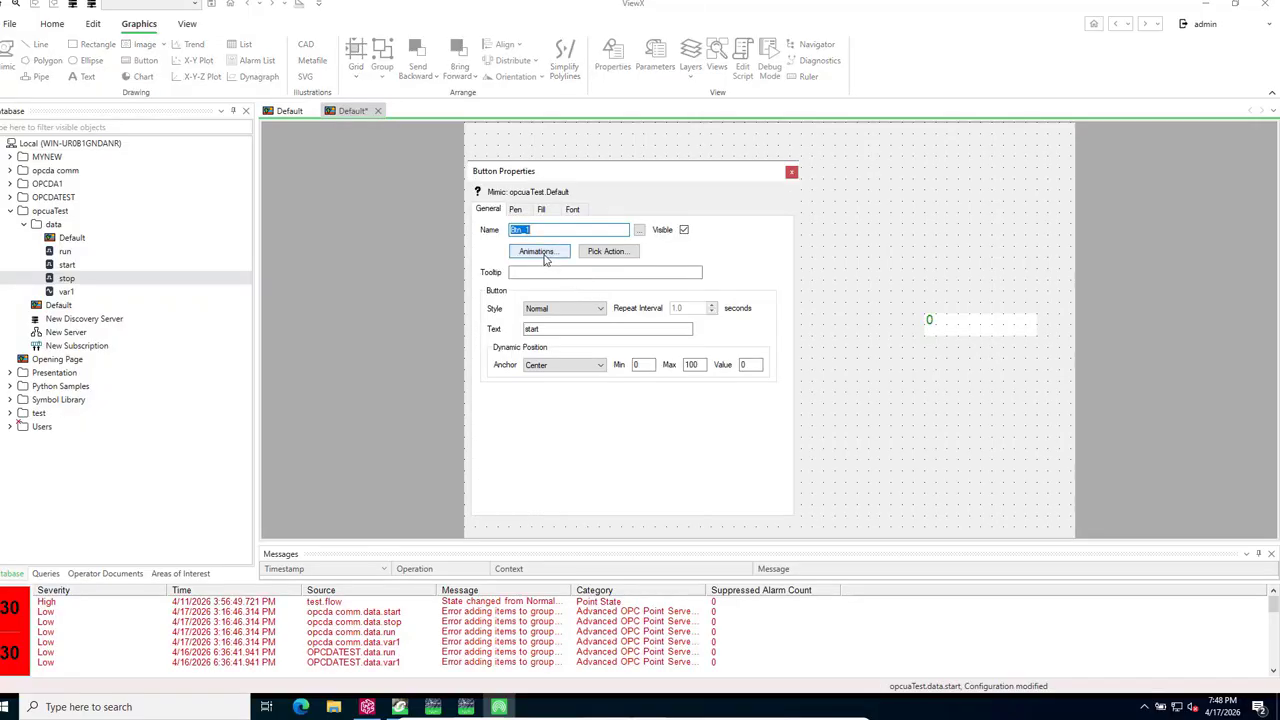
left_click(540, 252)
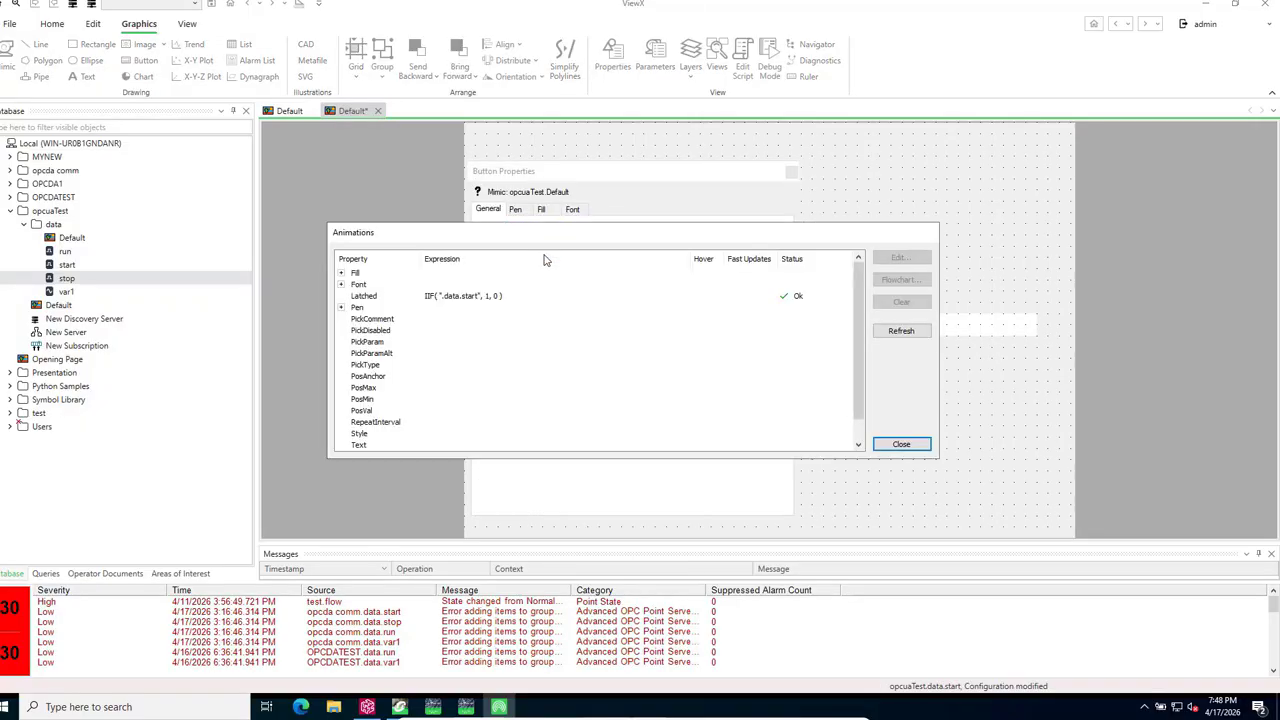
left_click(903, 445)
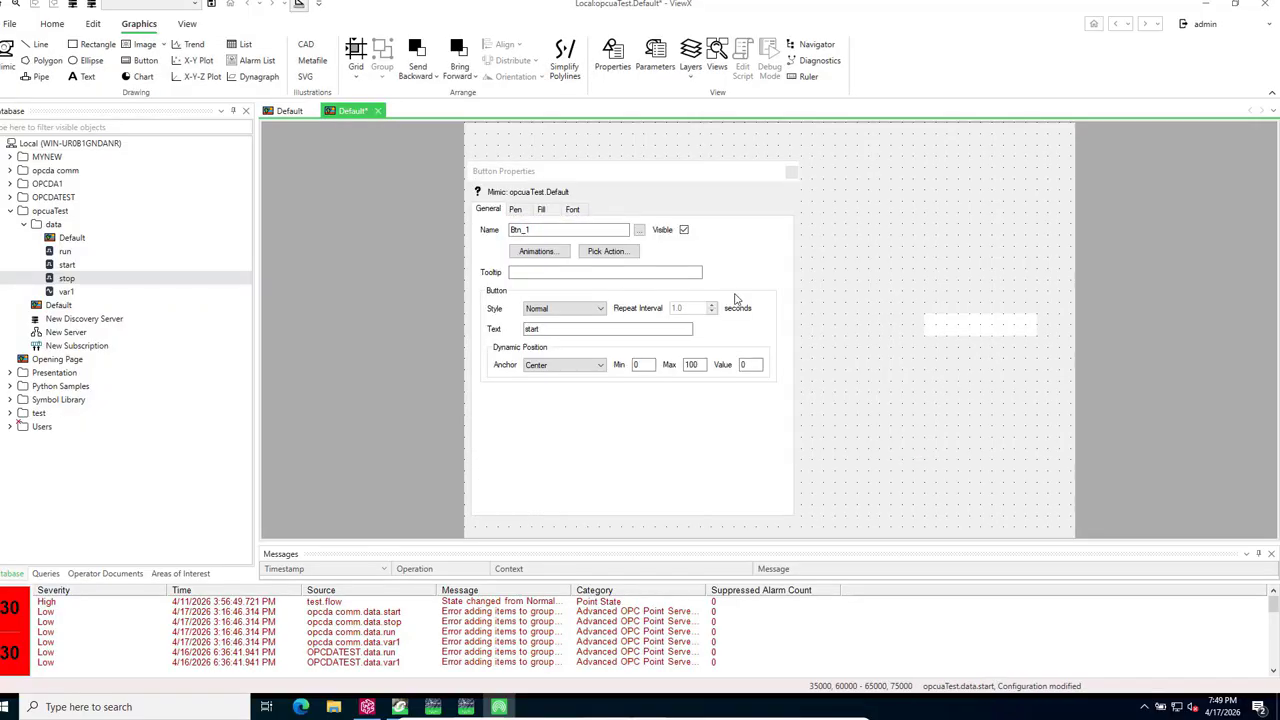
In the start button's method pick action, set the aggregate to Control and keep the alarm as (None)
left_click(612, 252)
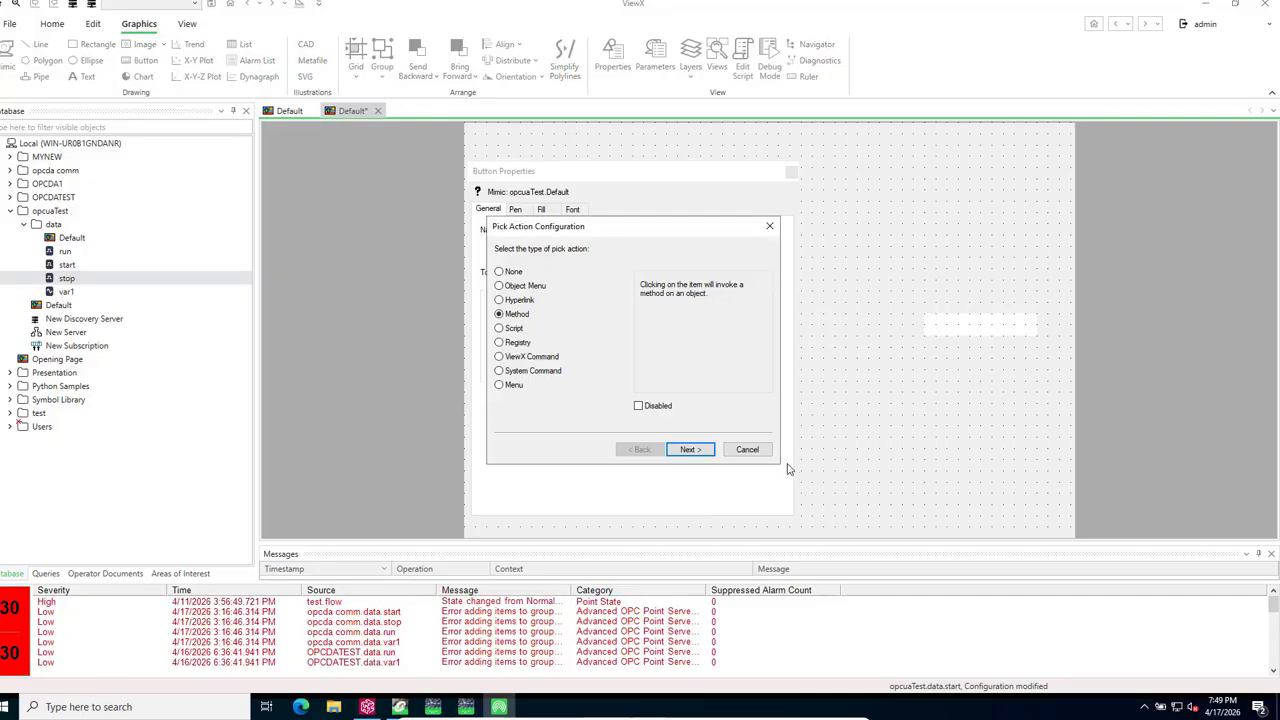
left_click(690, 449)
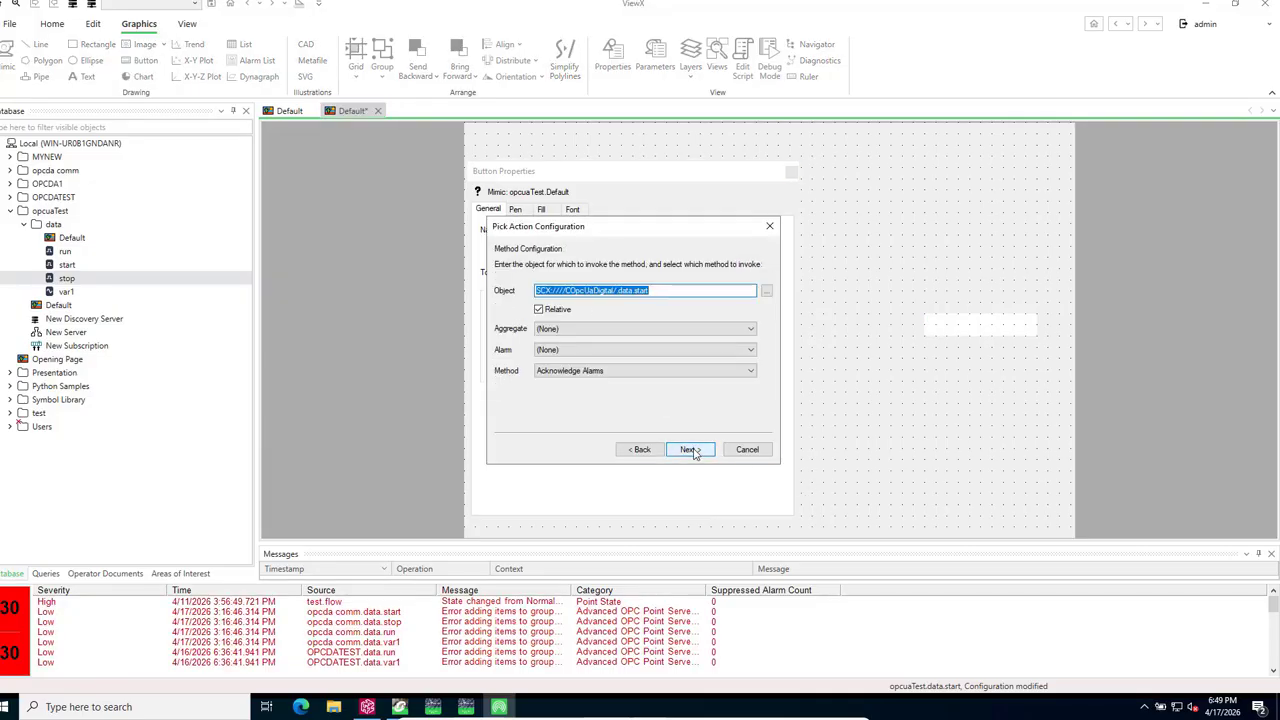
left_click(753, 330)
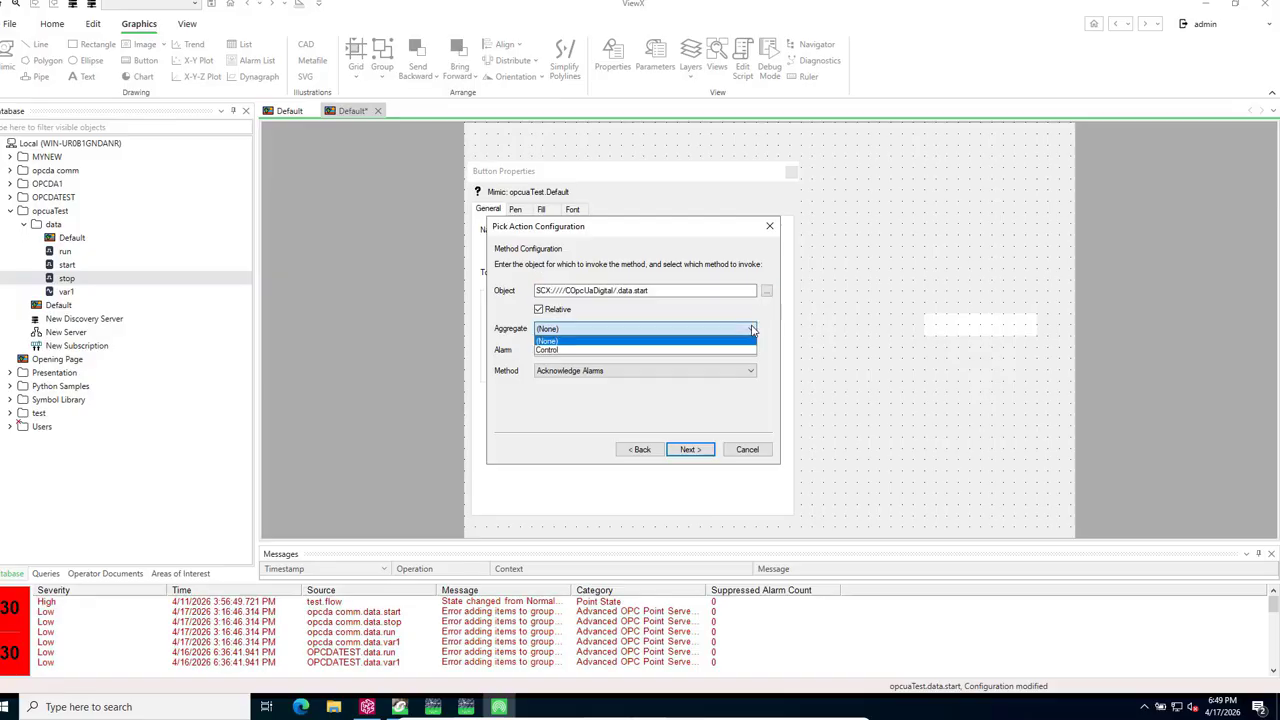
left_click(564, 357)
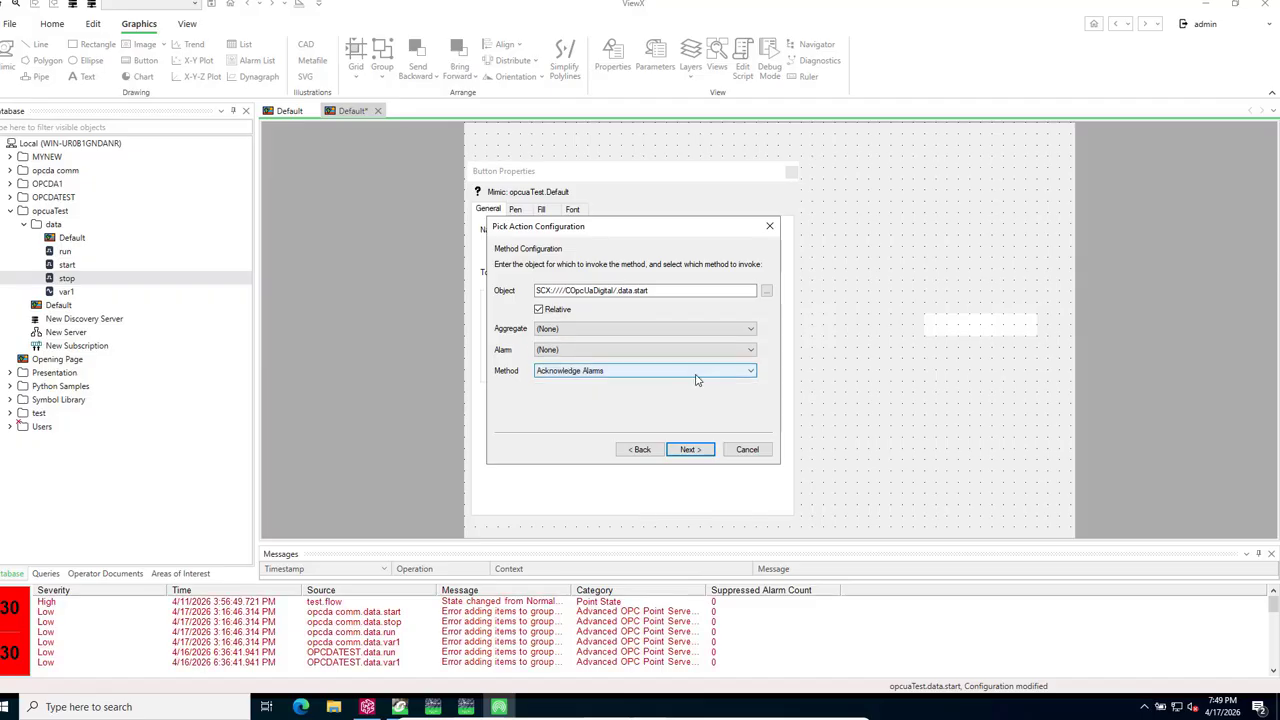
left_click(750, 329)
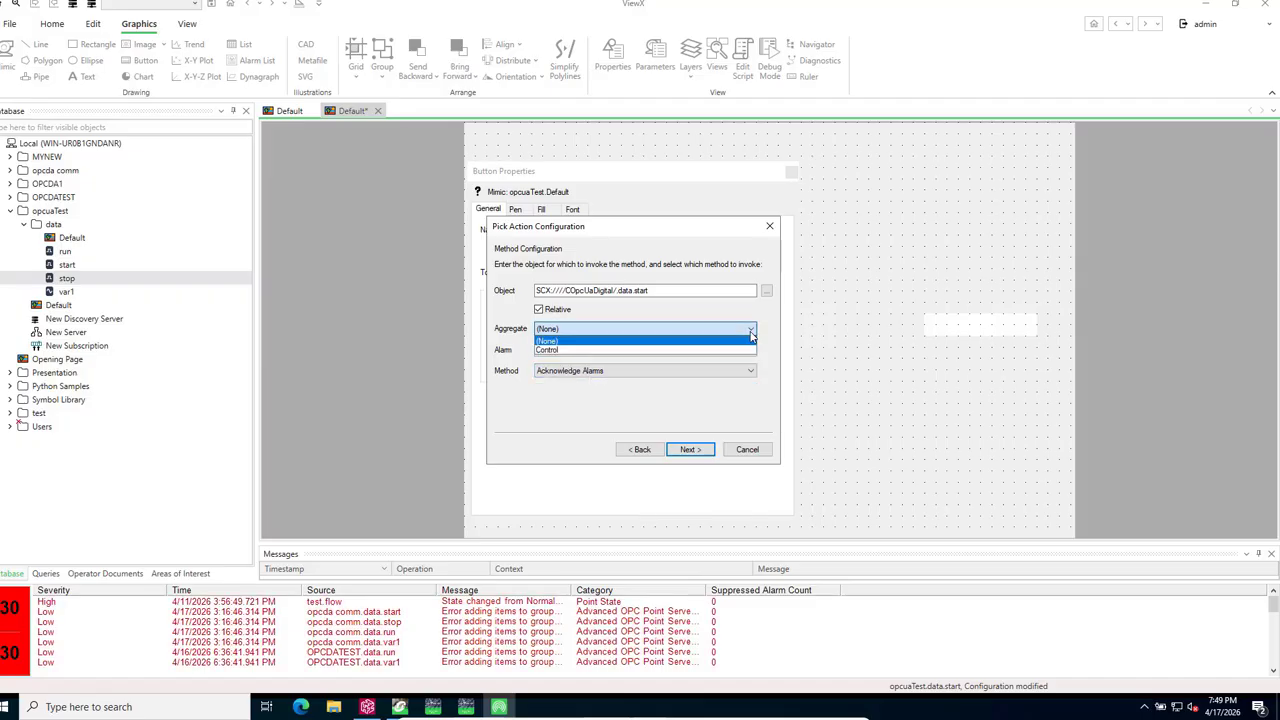
left_click(548, 351)
left_click(546, 352)
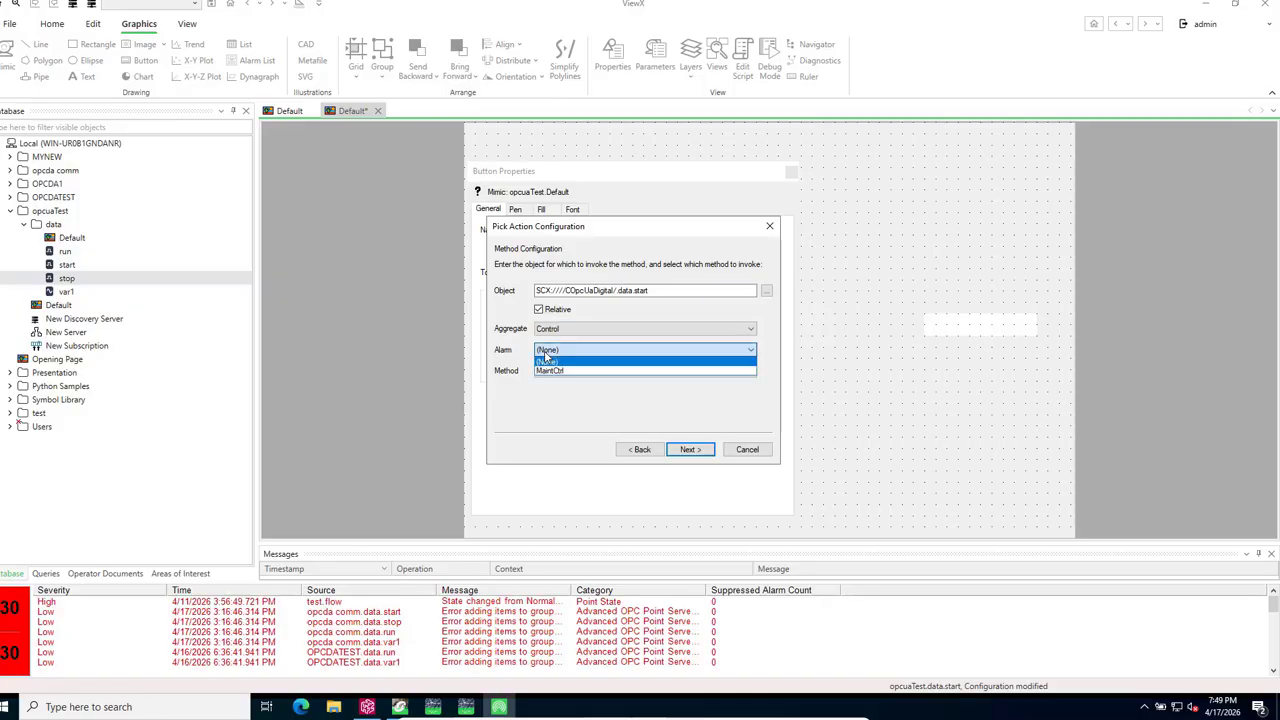
left_click(546, 360)
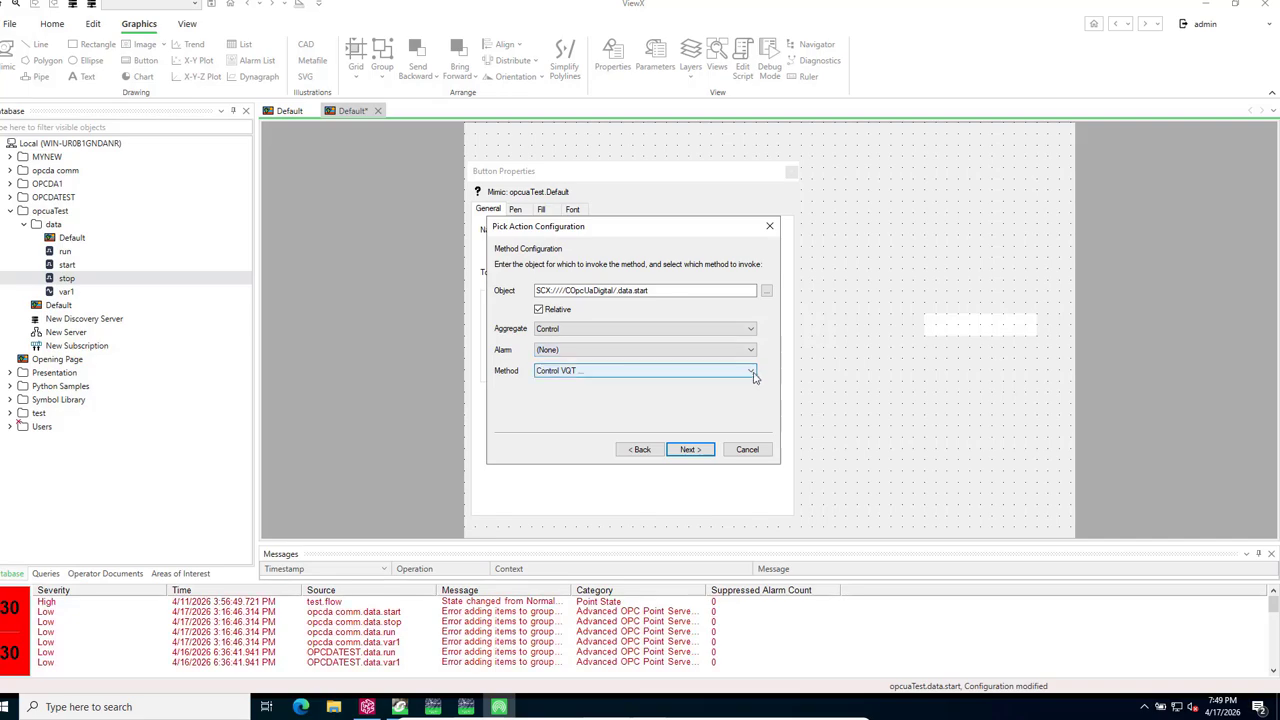
Choose the Control... method, finish the pick action without a comment, and close the start button's properties
left_click(752, 371)
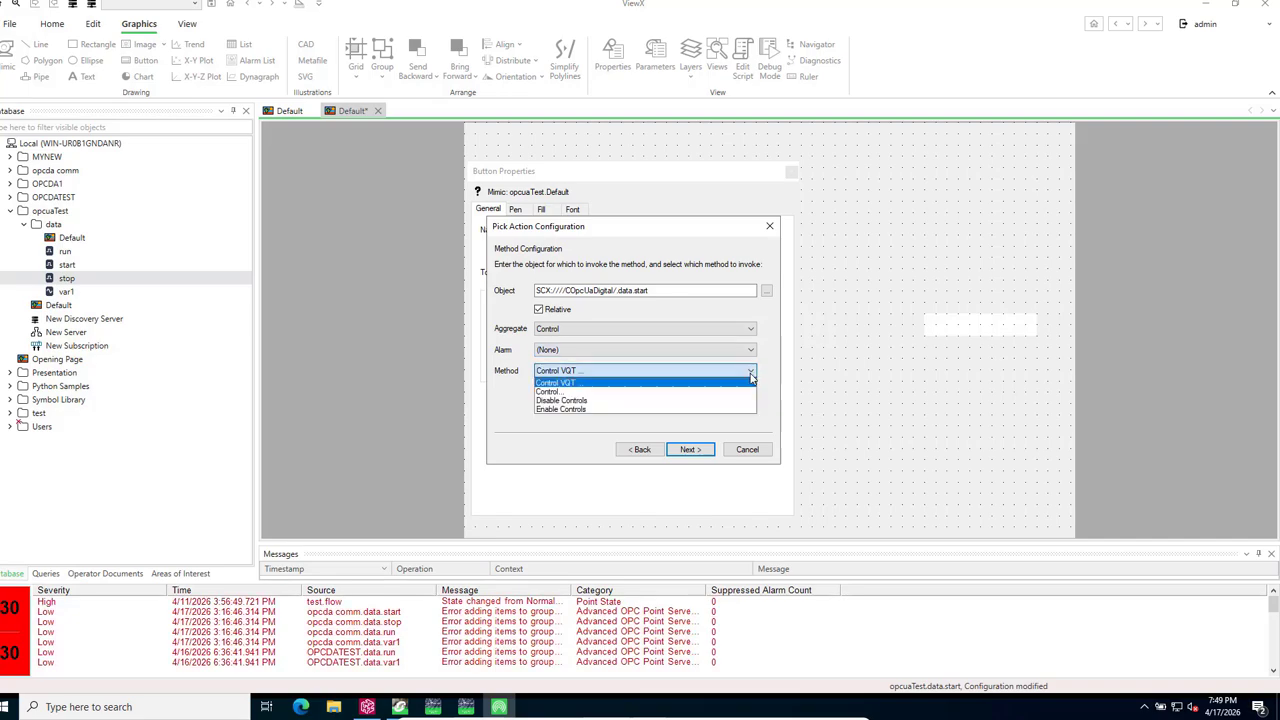
left_click(548, 391)
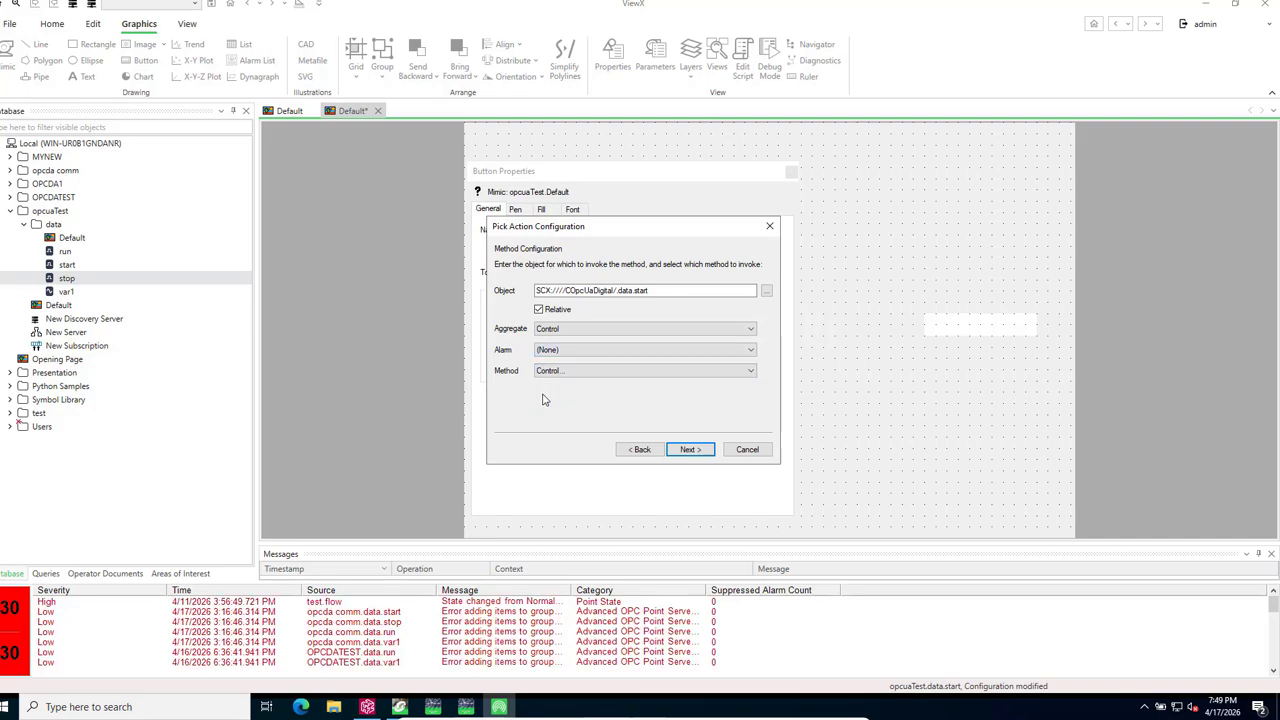
left_click(689, 452)
left_click(689, 450)
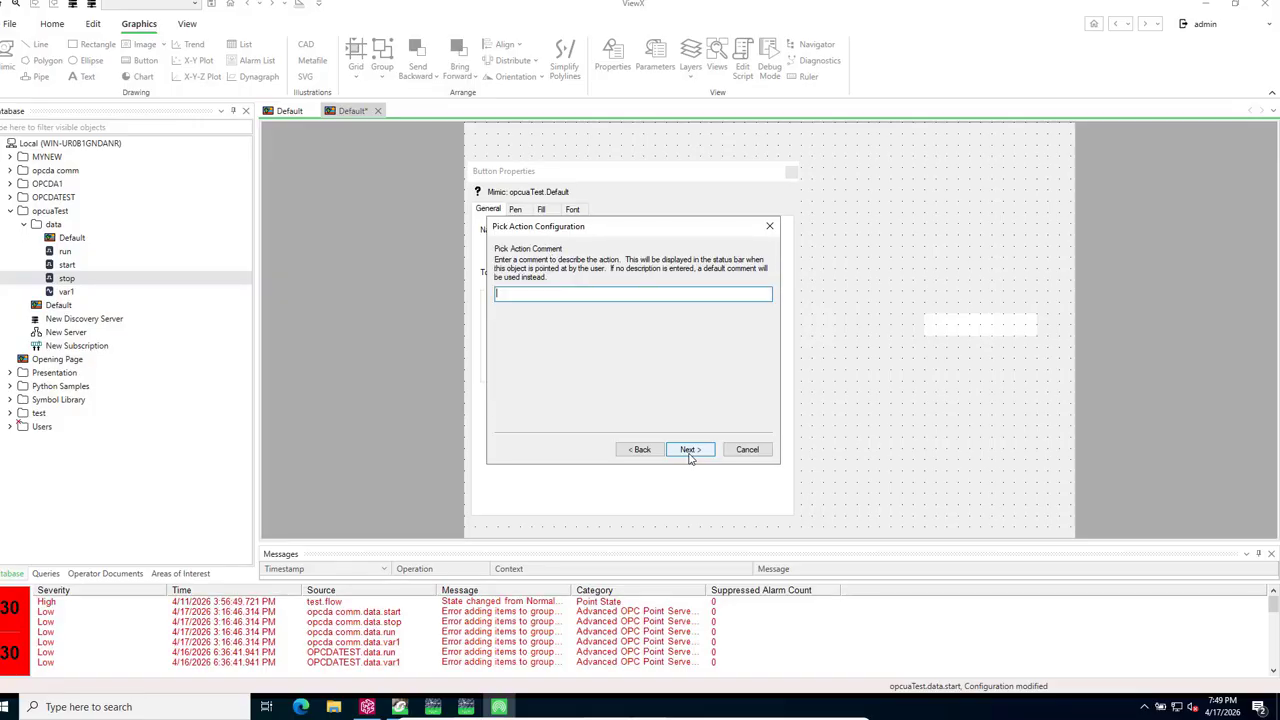
left_click(689, 450)
left_click(689, 450)
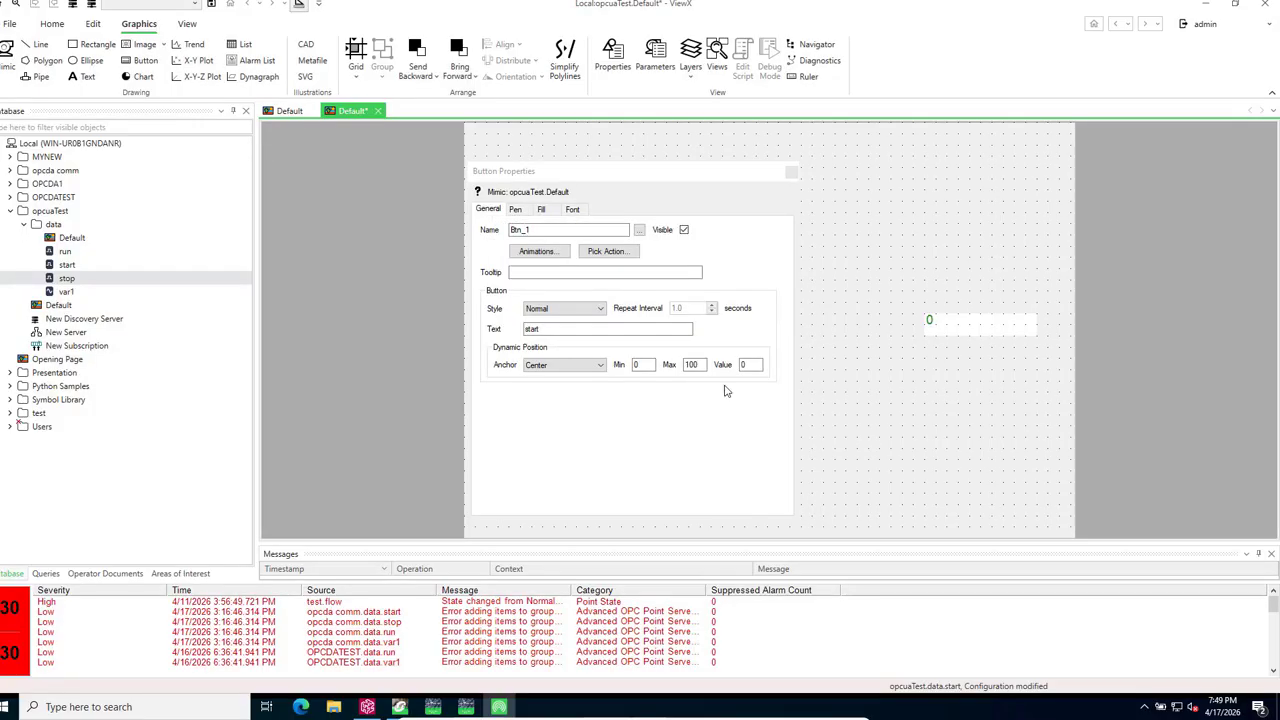
left_click(790, 175)
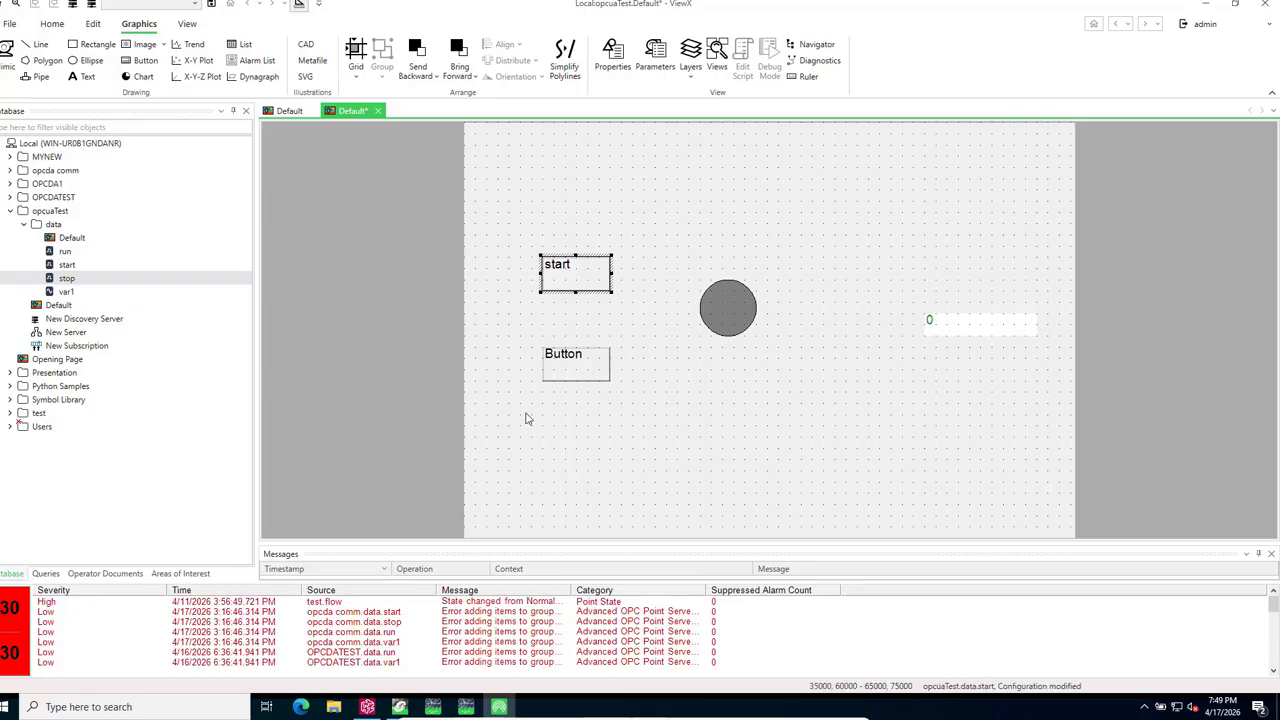
Change the text of the lower button on the mimic to stop
left_click(565, 369)
double_click(565, 369)
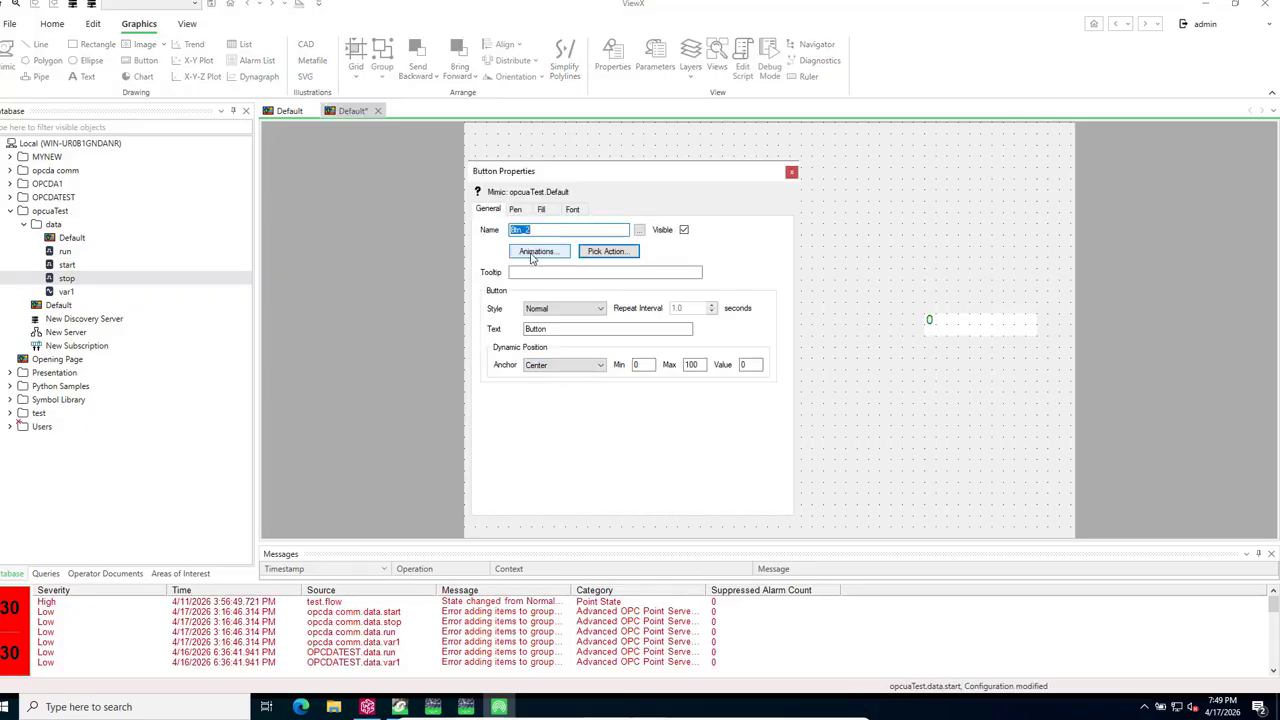
left_click(551, 328)
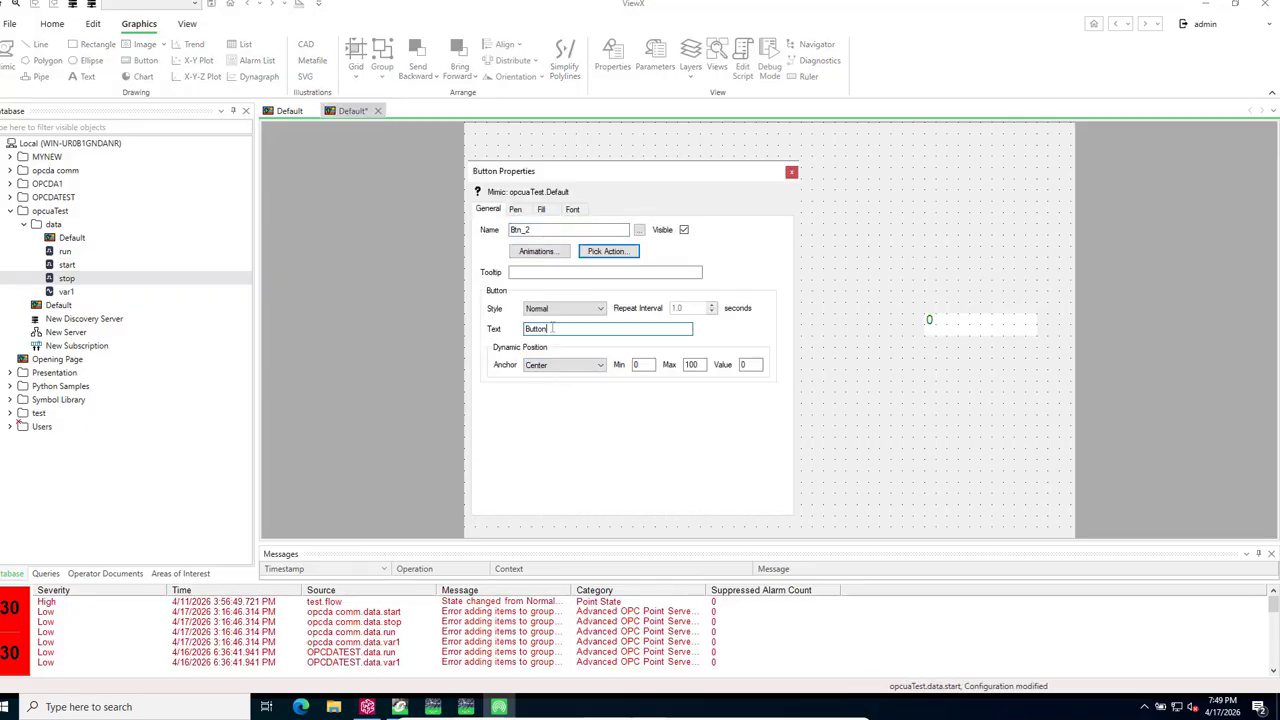
key("BackSpace")
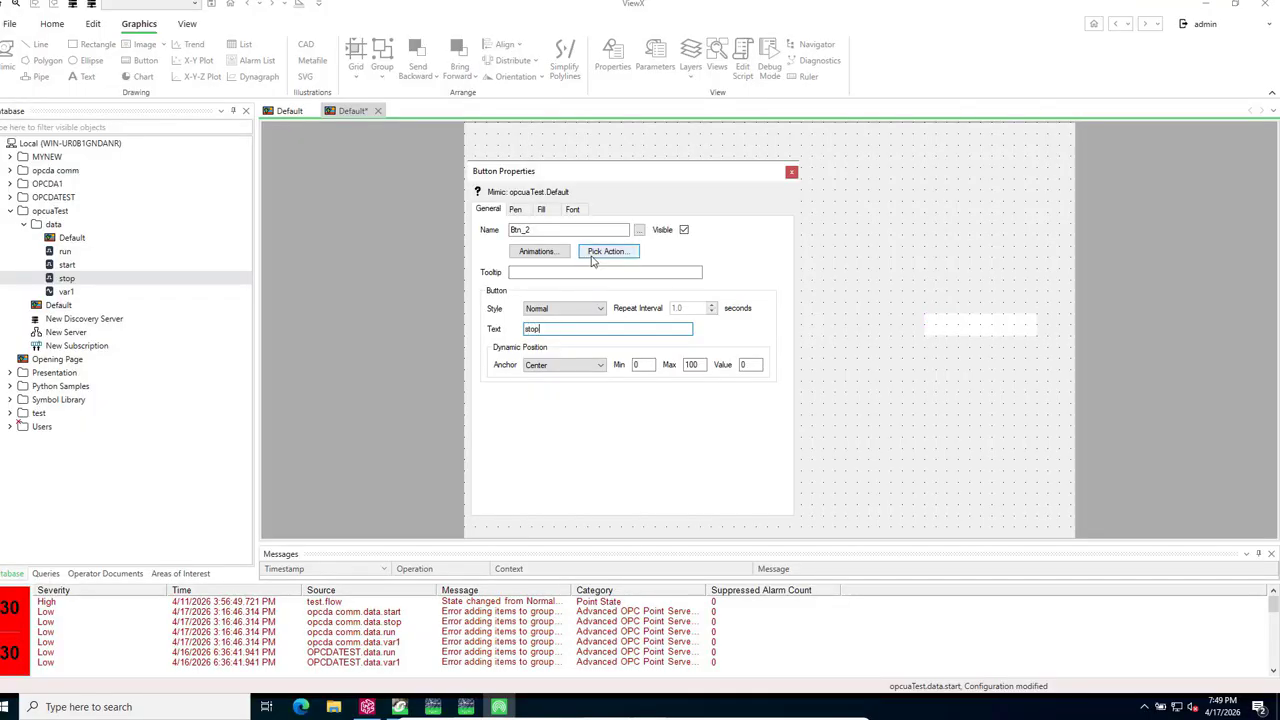
Add a condition to the Latched animation flowchart of the stop button and set its False result to 1
left_click(537, 252)
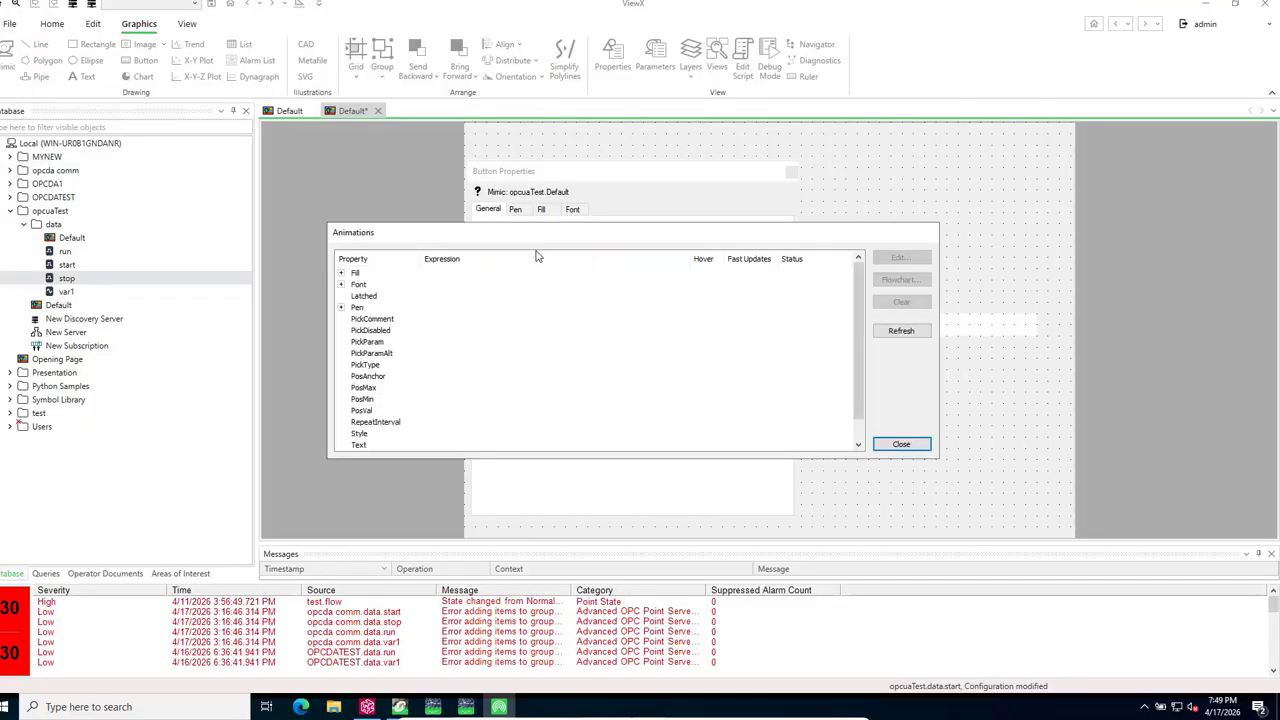
left_click(363, 297)
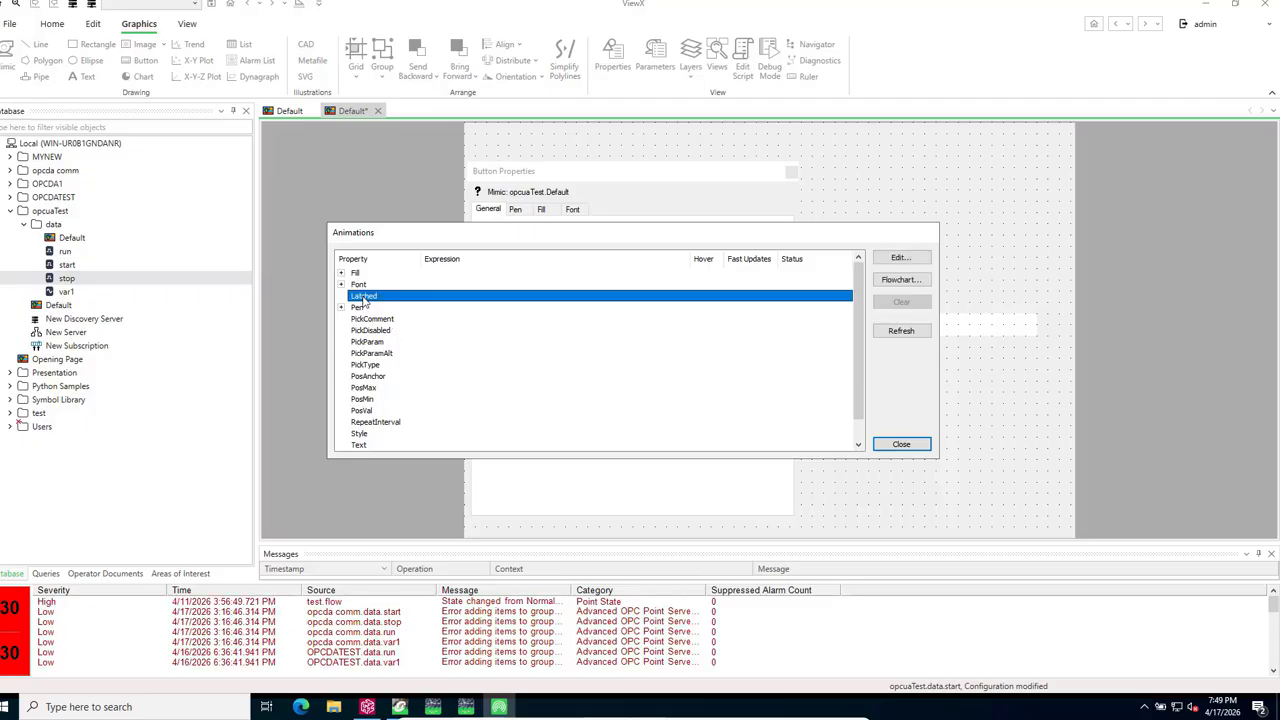
left_click(901, 280)
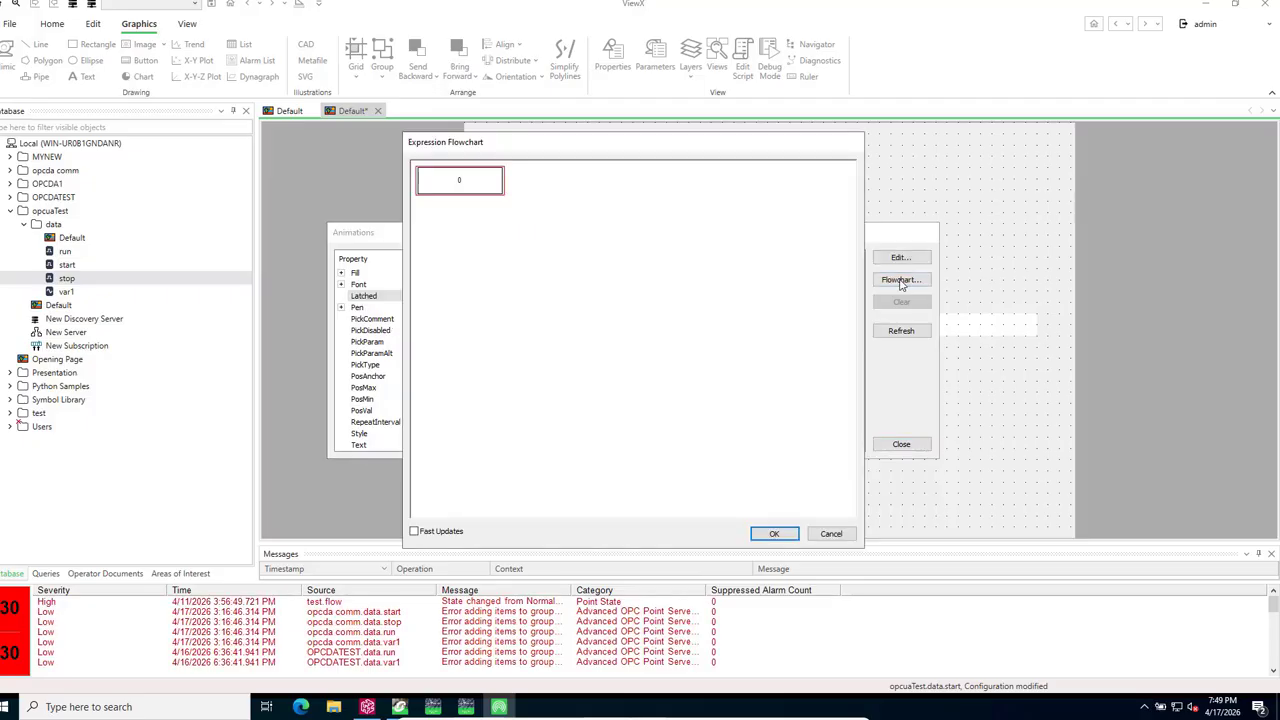
right_click(455, 184)
left_click(490, 254)
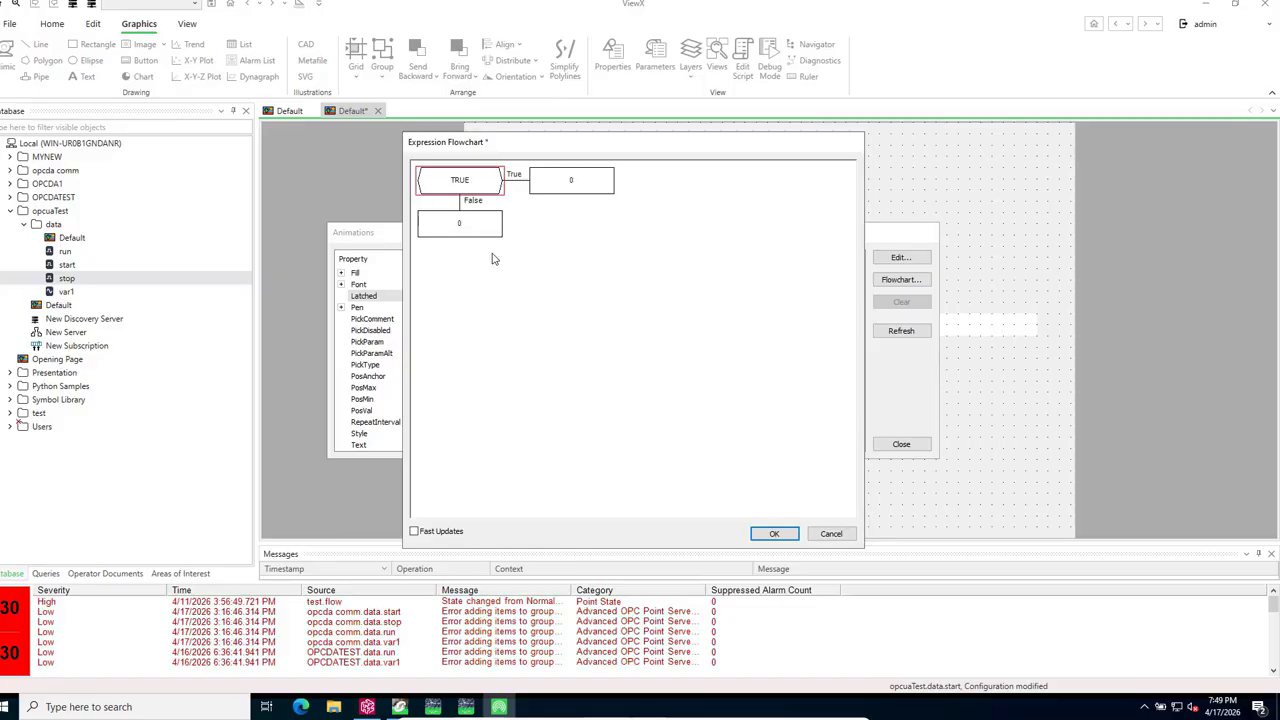
left_click(588, 187)
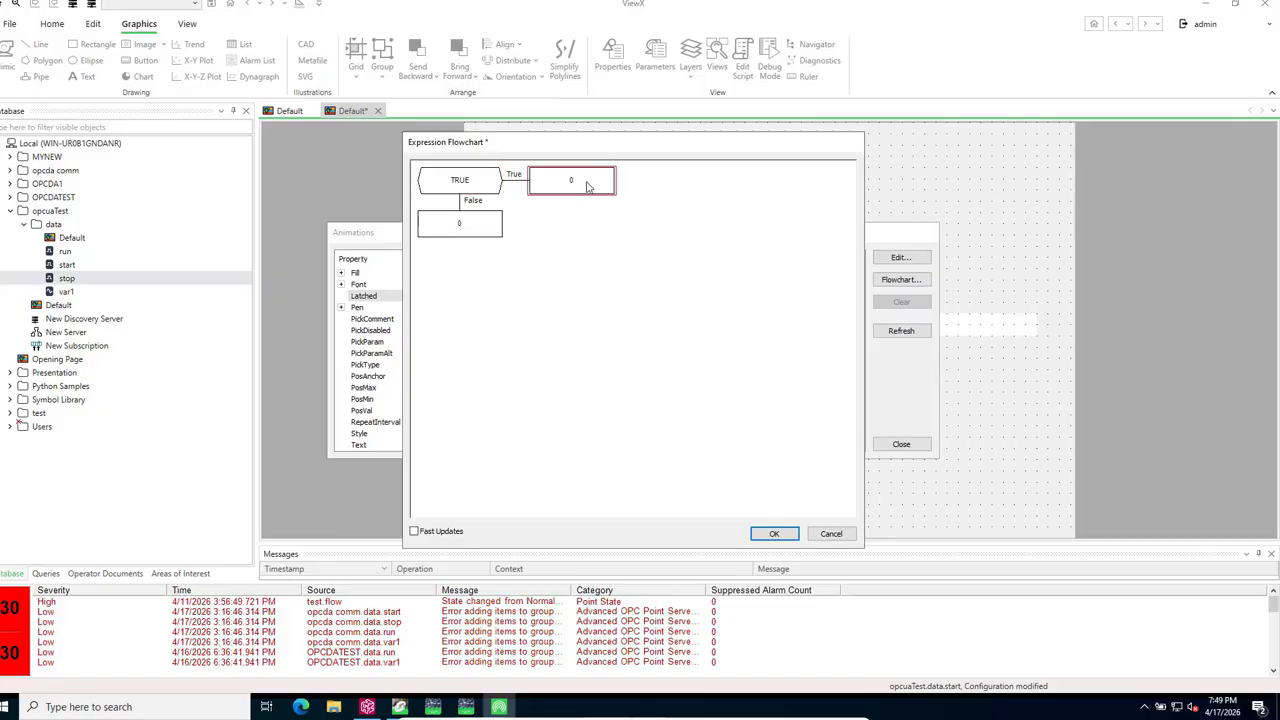
double_click(460, 226)
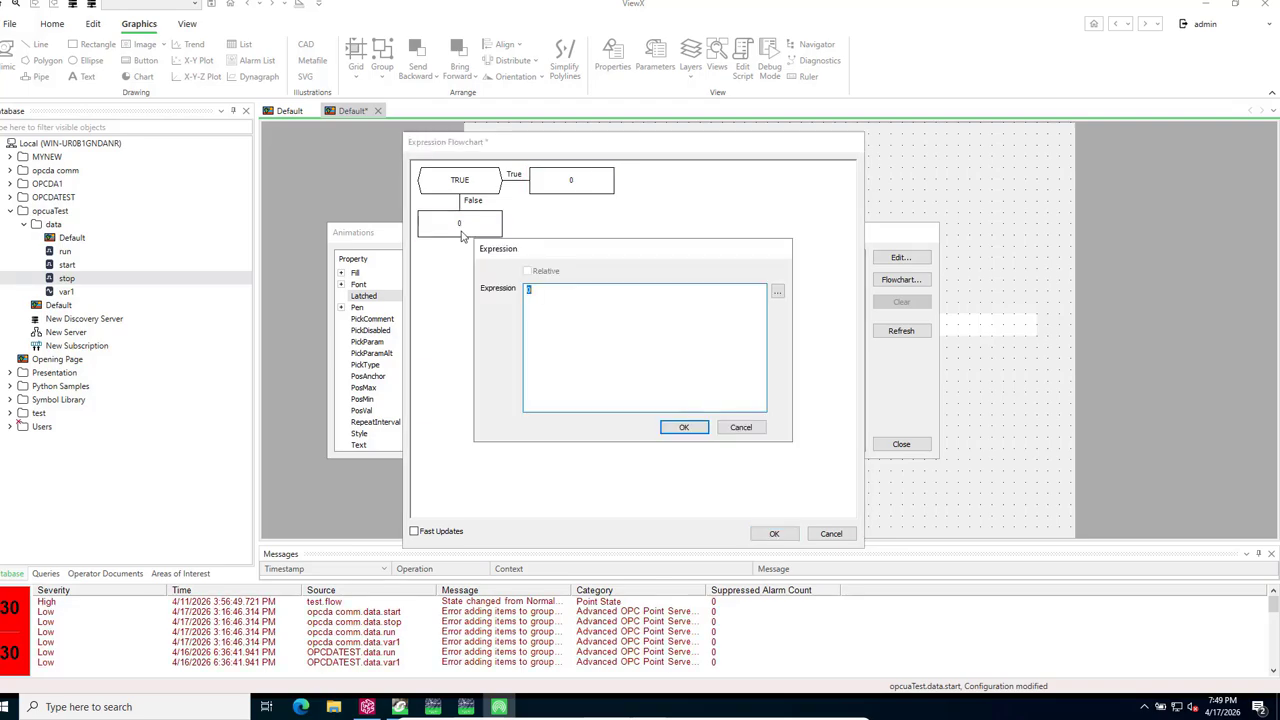
type("1")
left_click(684, 427)
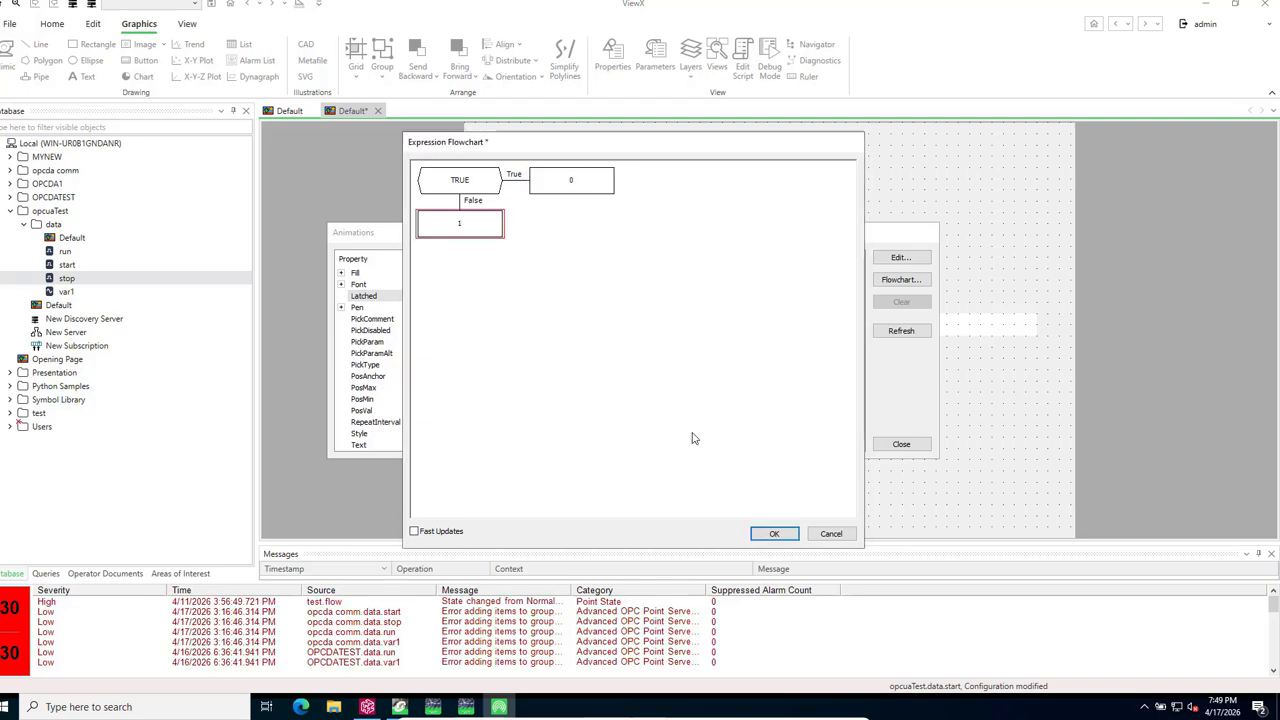
Set the Latched flowchart's condition to the relative OPC tag .data.stop and confirm the animation
double_click(458, 186)
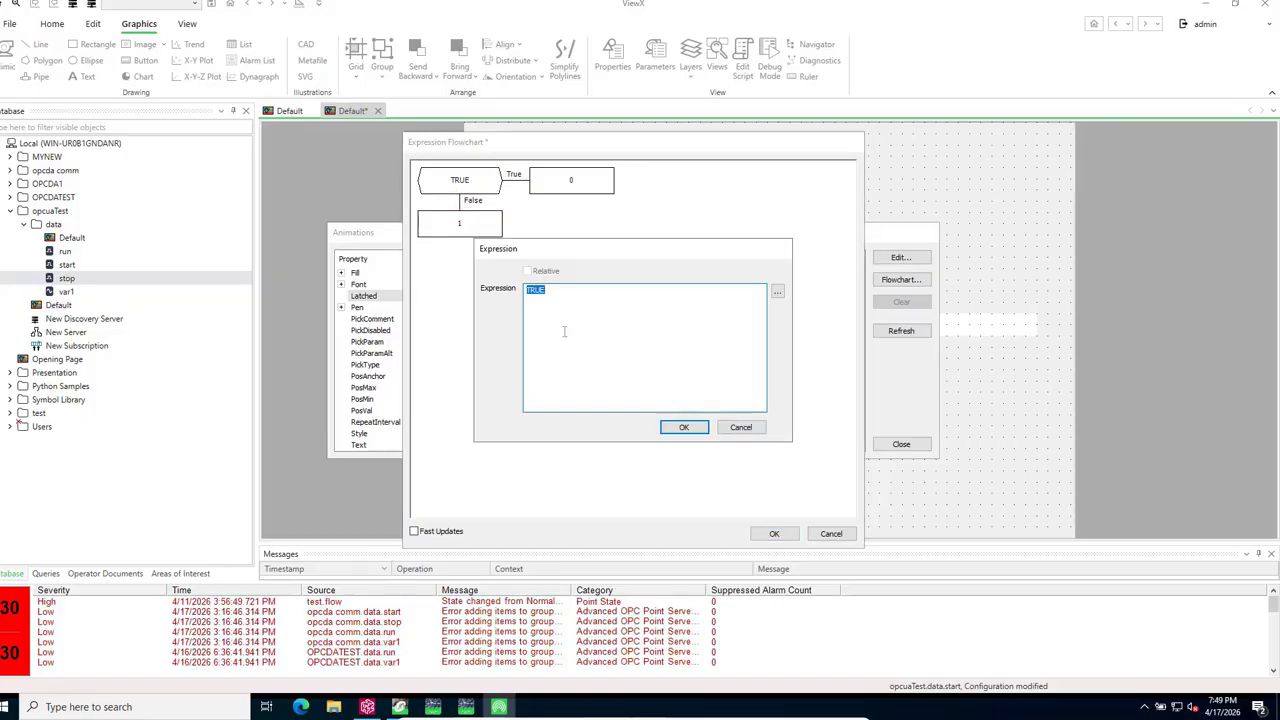
left_click(777, 294)
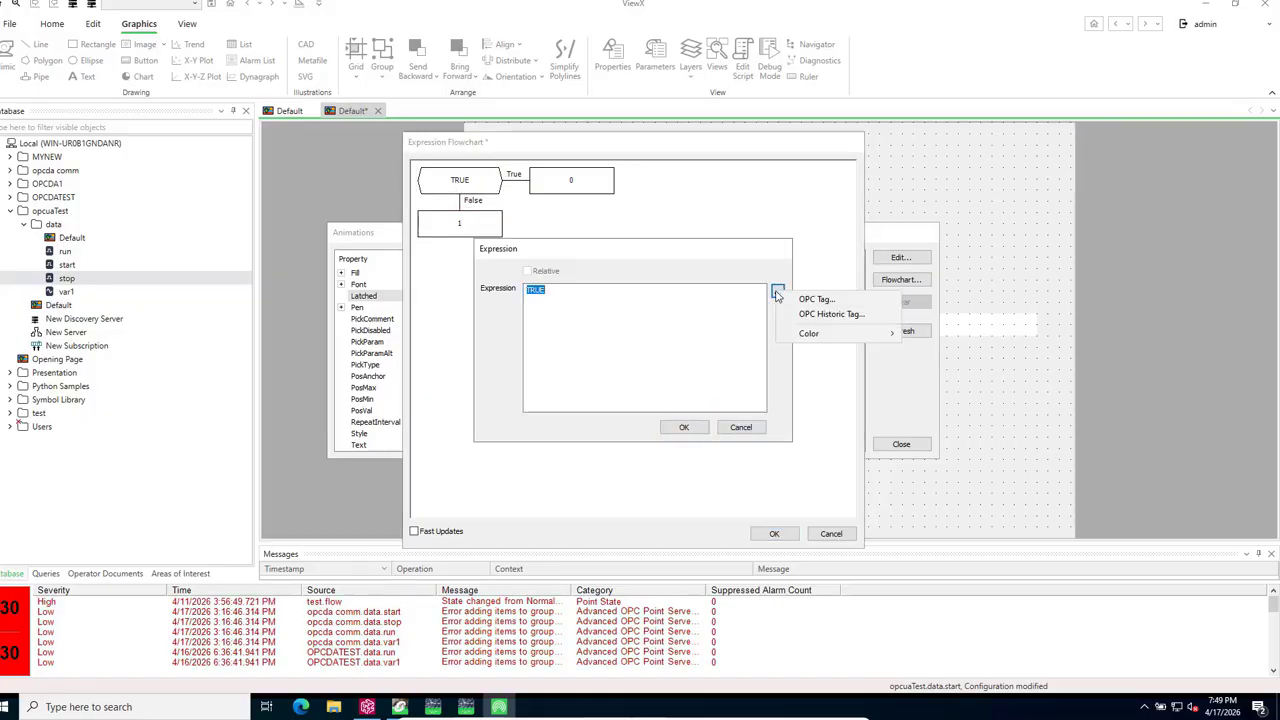
left_click(815, 300)
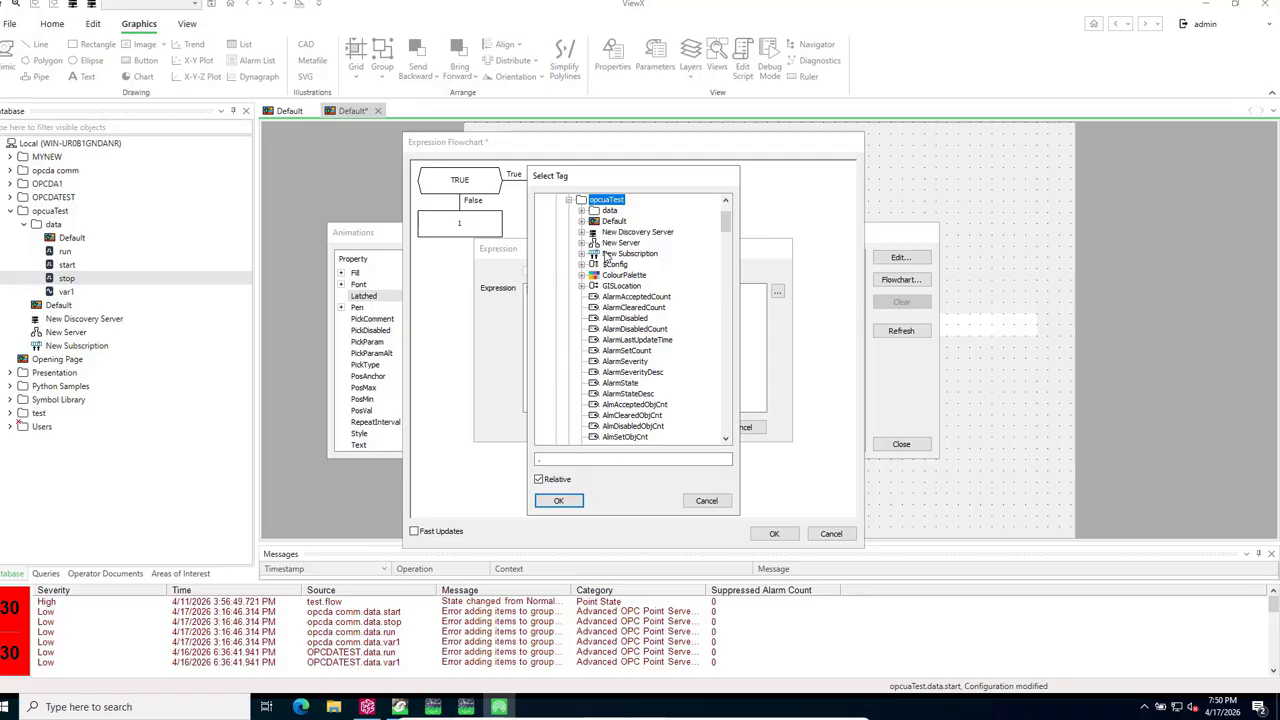
left_click(581, 211)
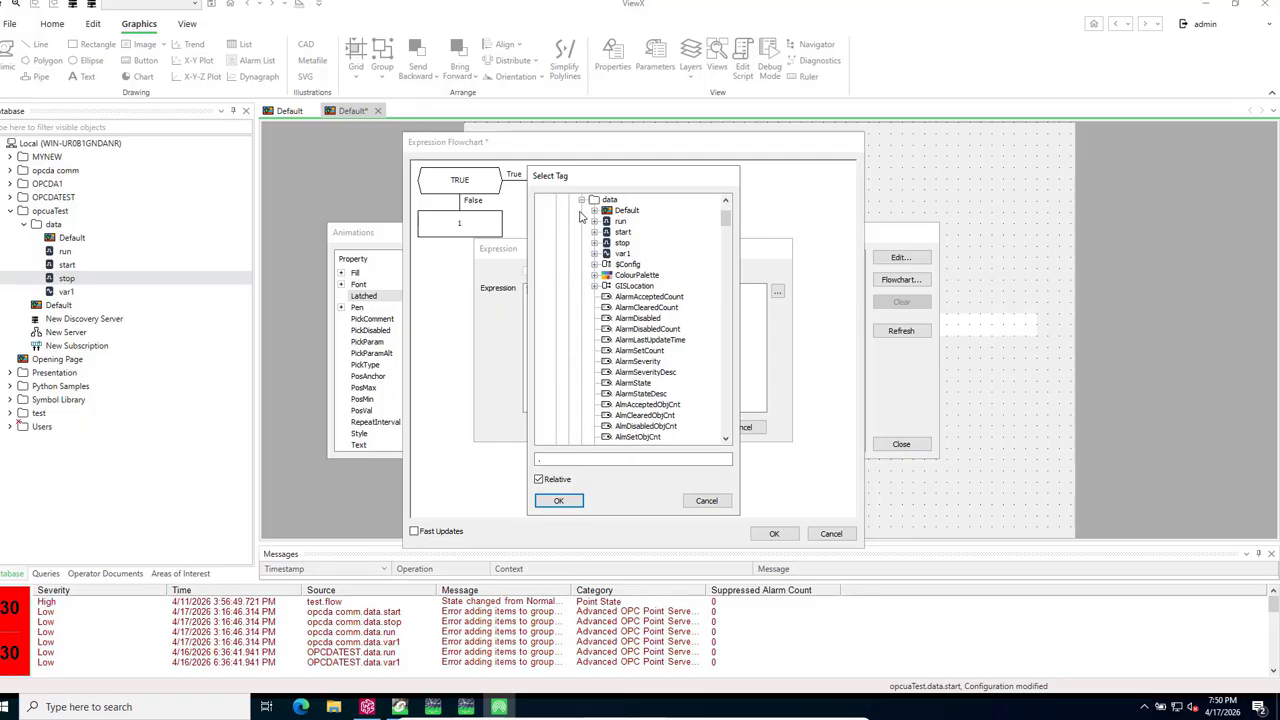
left_click(622, 243)
left_click(559, 502)
left_click(683, 429)
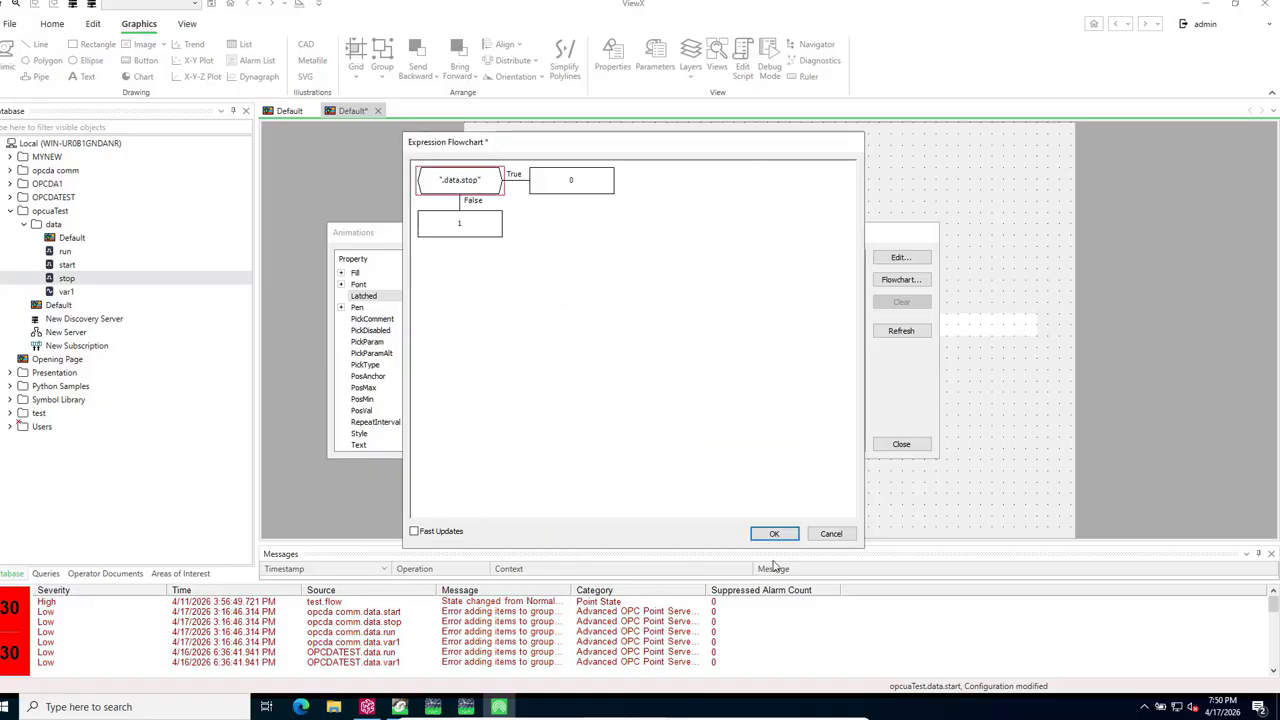
left_click(775, 538)
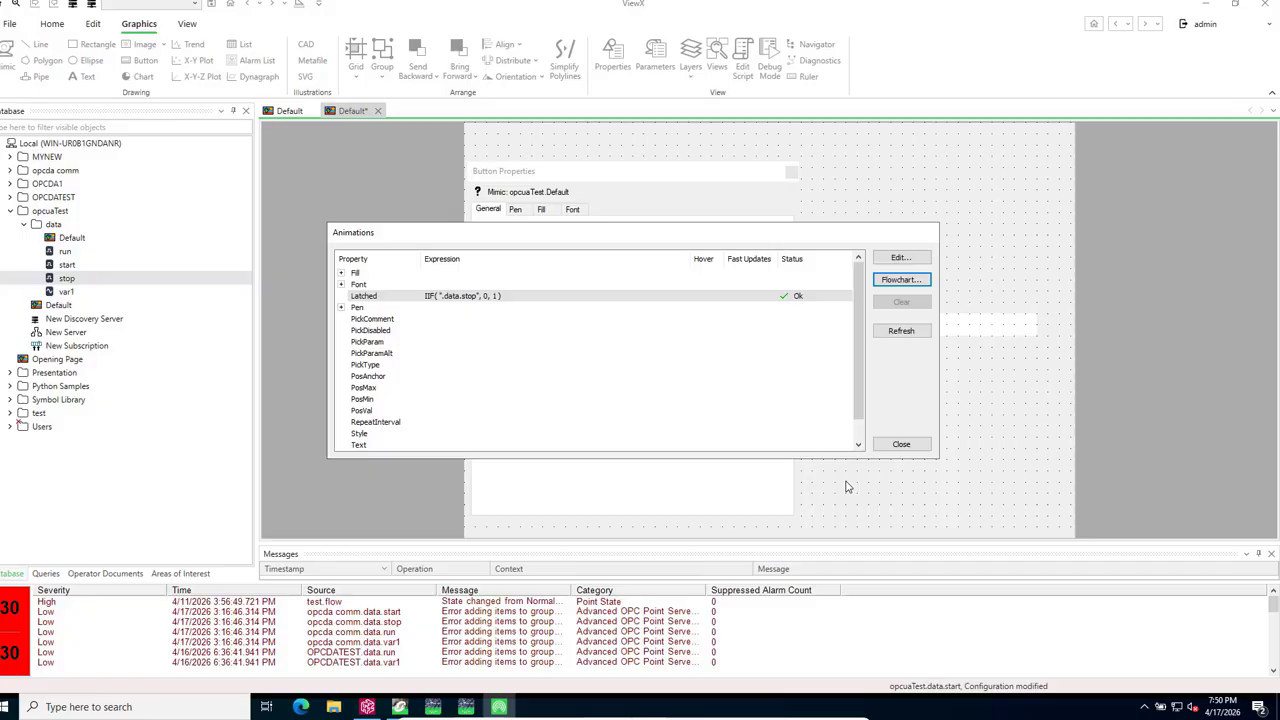
left_click(901, 444)
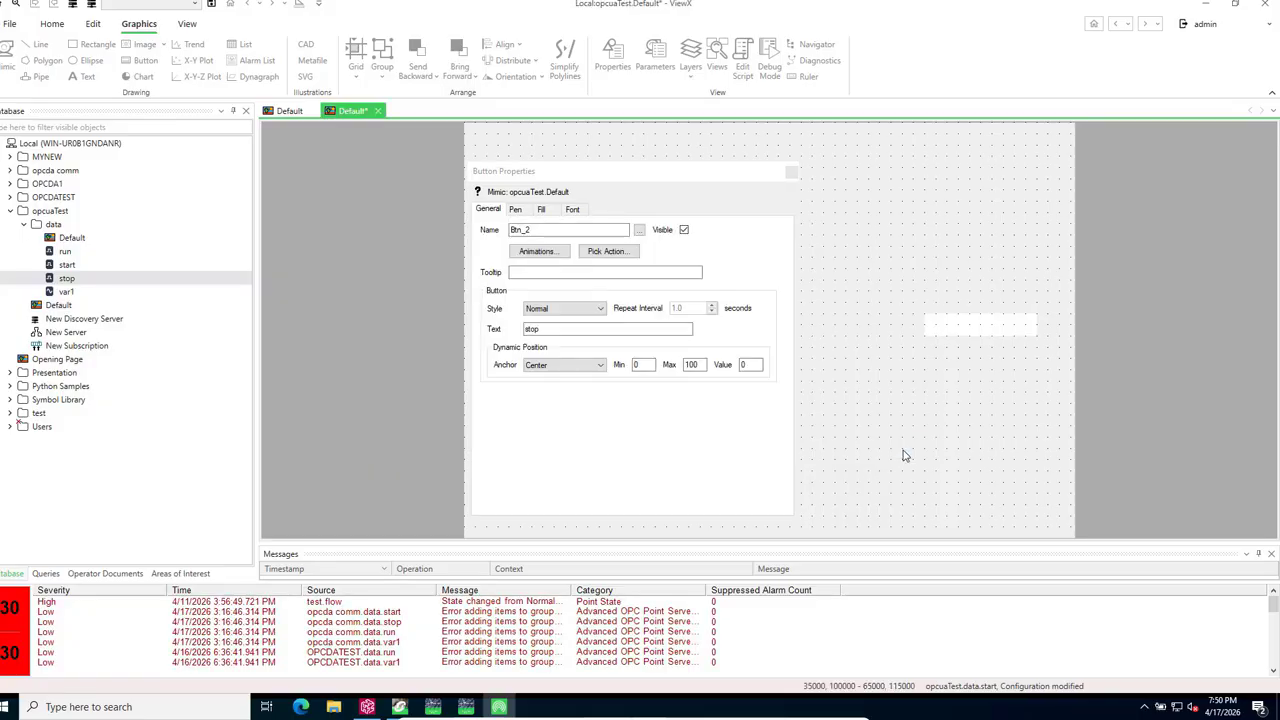
Give the stop button a Method pick action that targets the object opcuaTest.data.stop
left_click(606, 251)
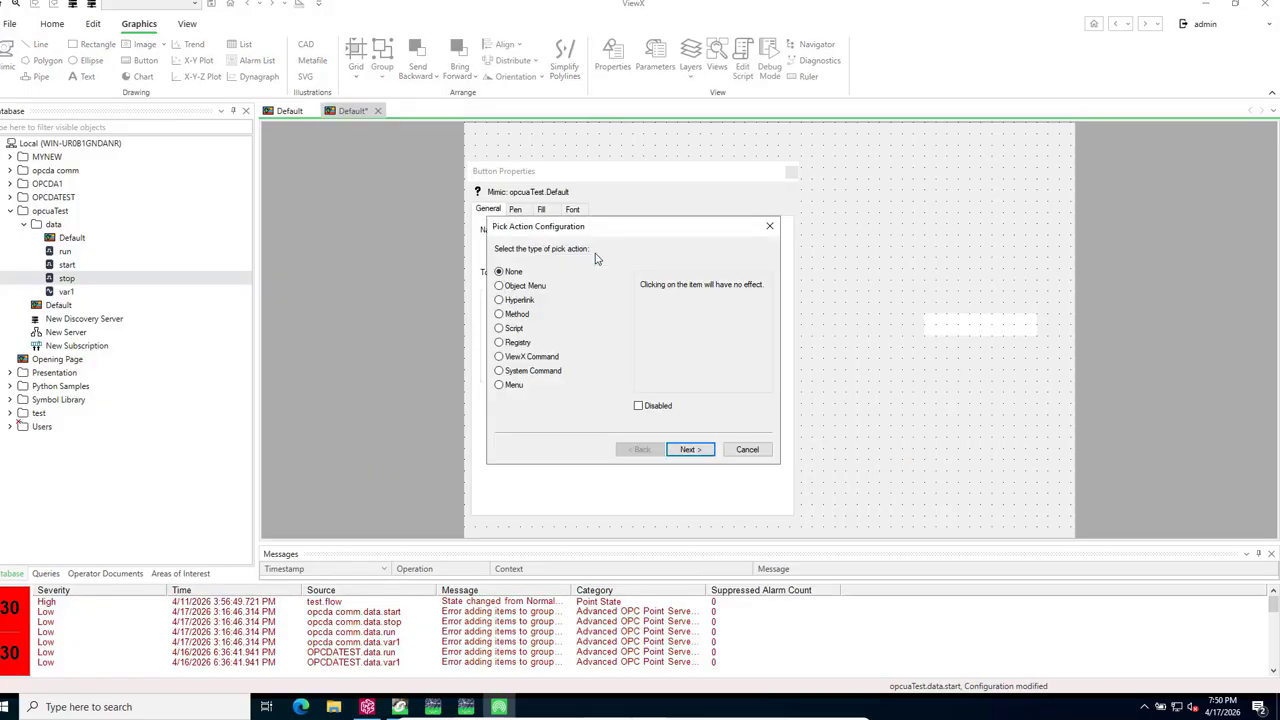
left_click(500, 314)
left_click(690, 449)
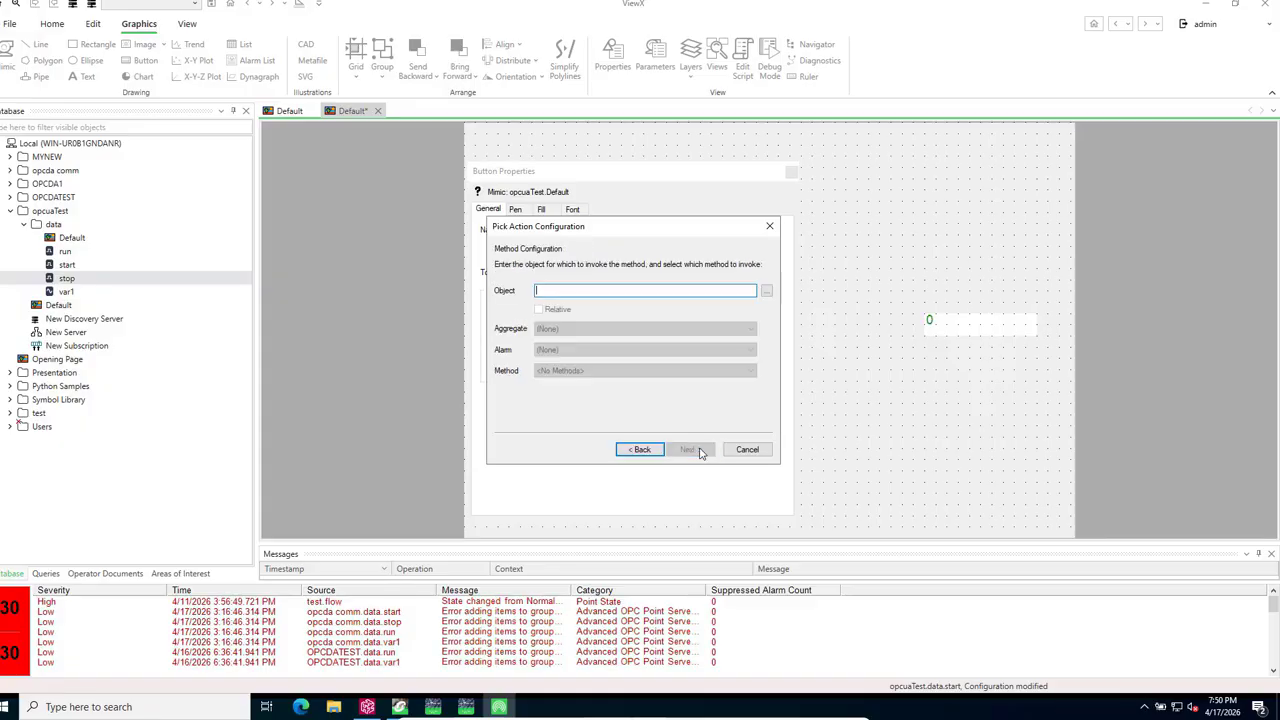
left_click(766, 291)
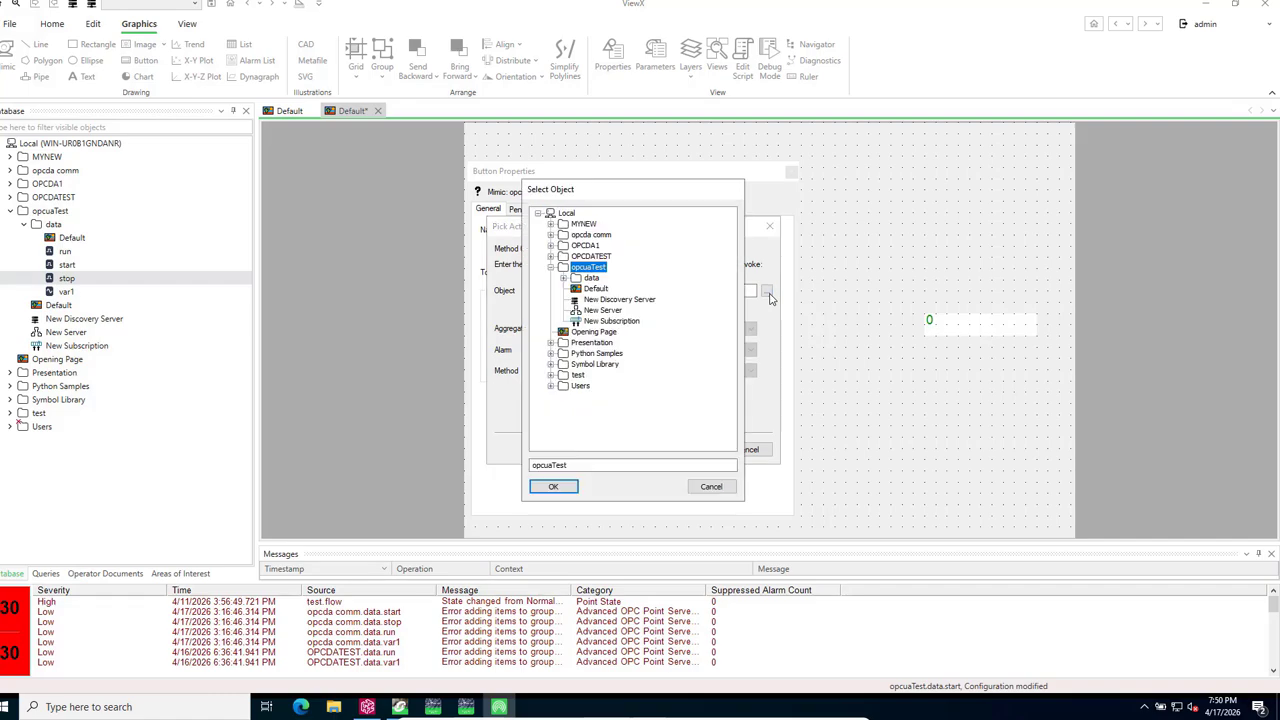
left_click(564, 279)
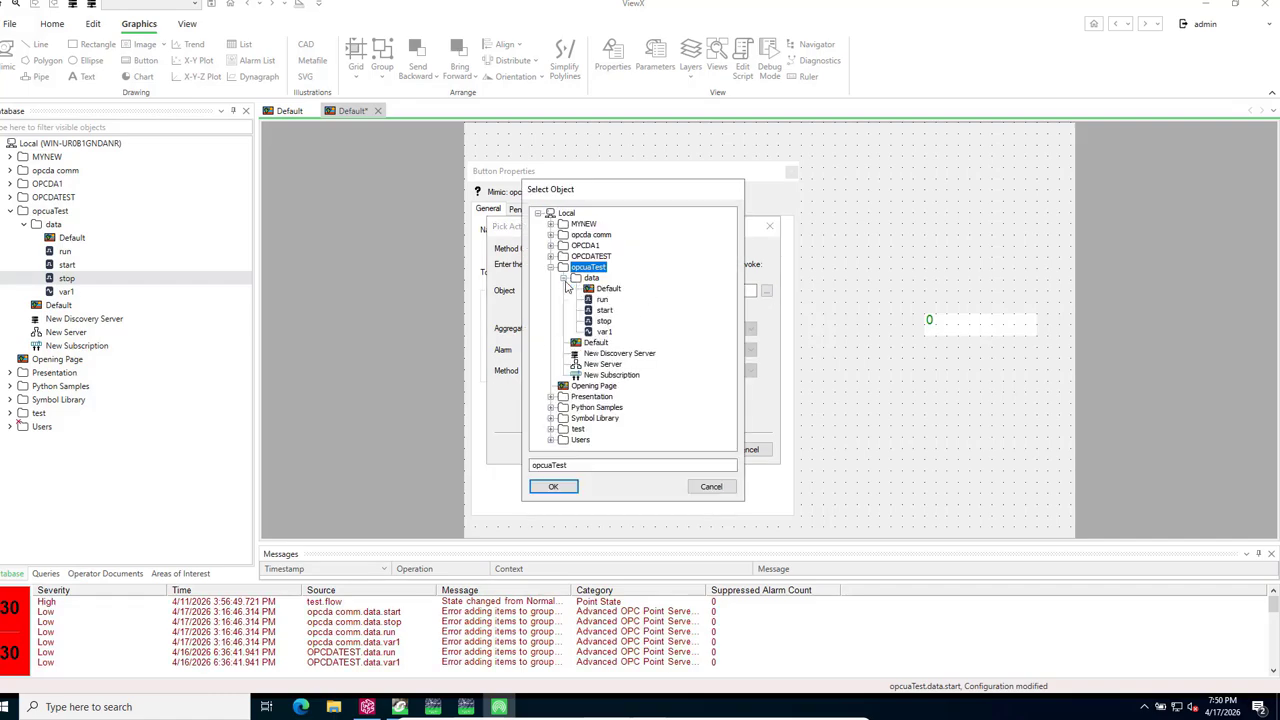
left_click(604, 321)
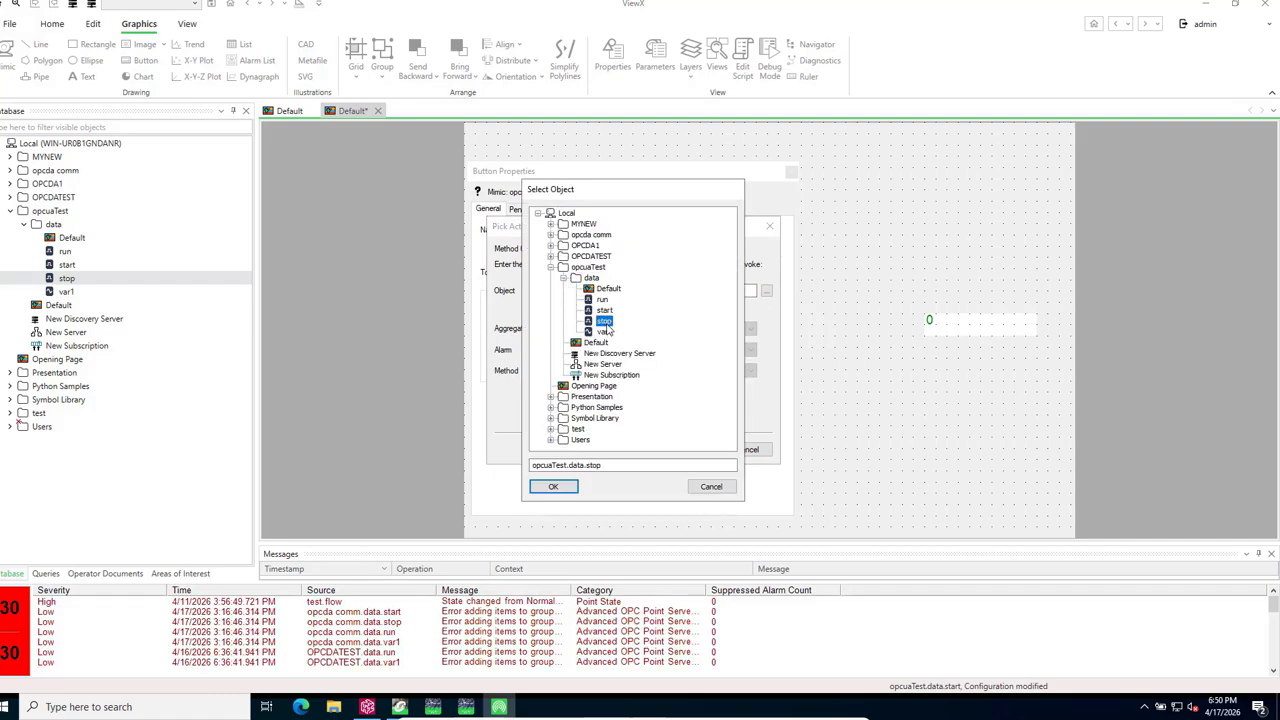
left_click(568, 486)
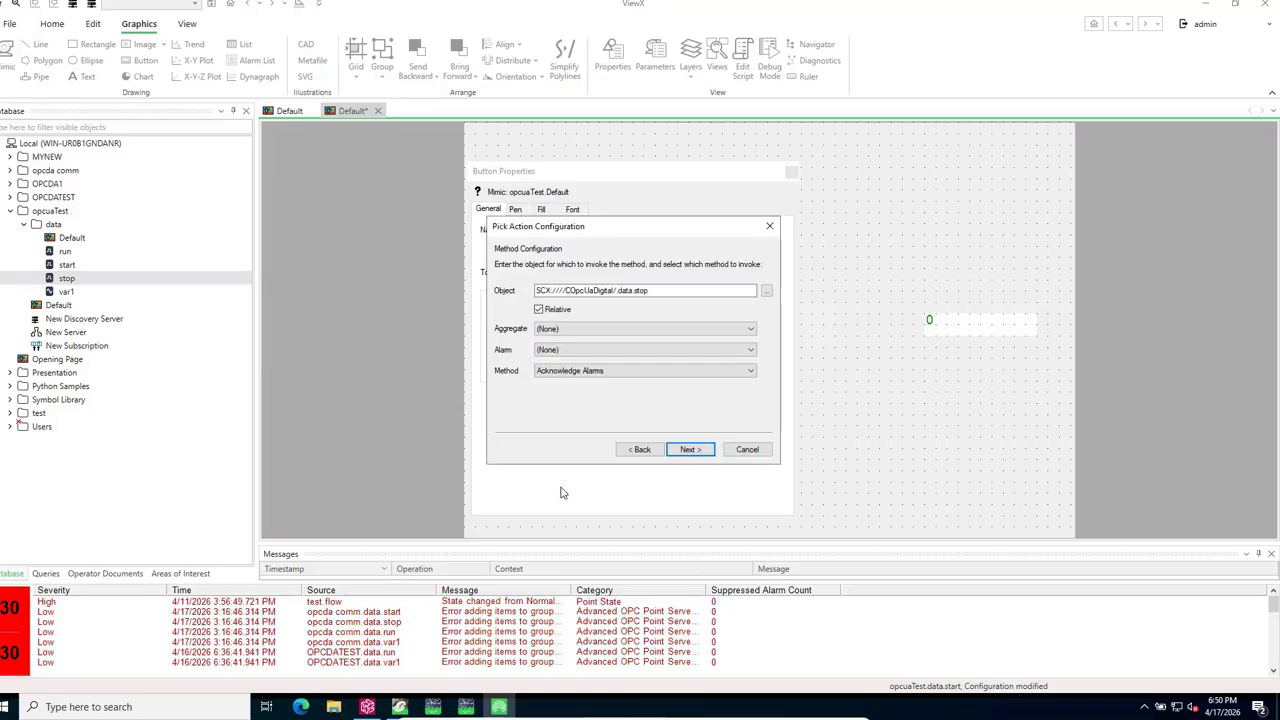
Choose the Control aggregate and the Control... method, finish the pick action without a comment, and close the stop button's properties
left_click(750, 329)
left_click(548, 351)
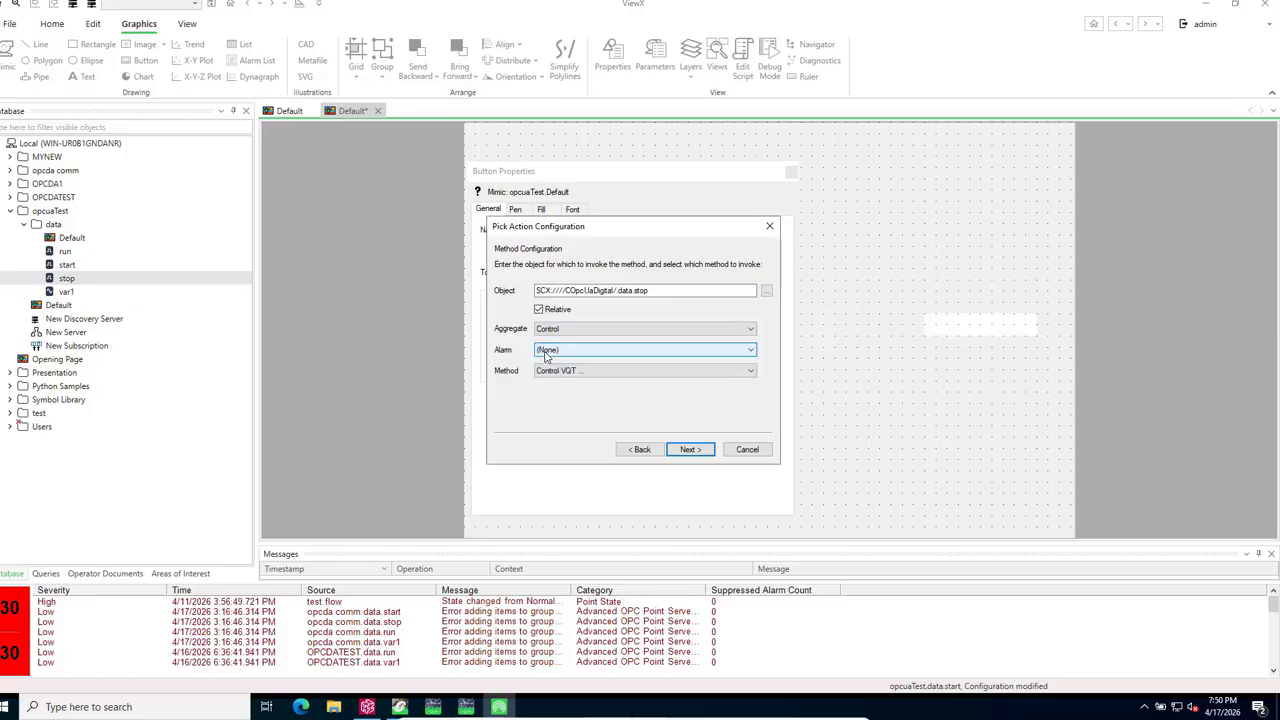
left_click(752, 371)
left_click(557, 394)
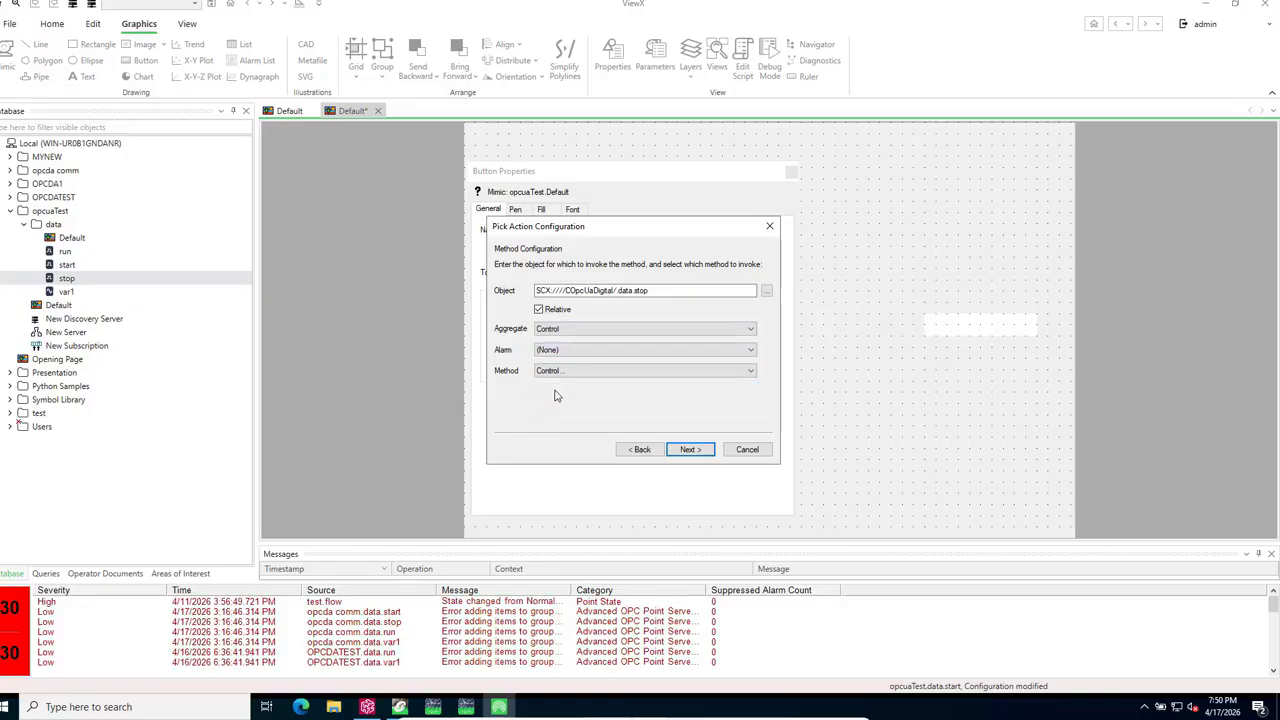
left_click(695, 452)
left_click(698, 457)
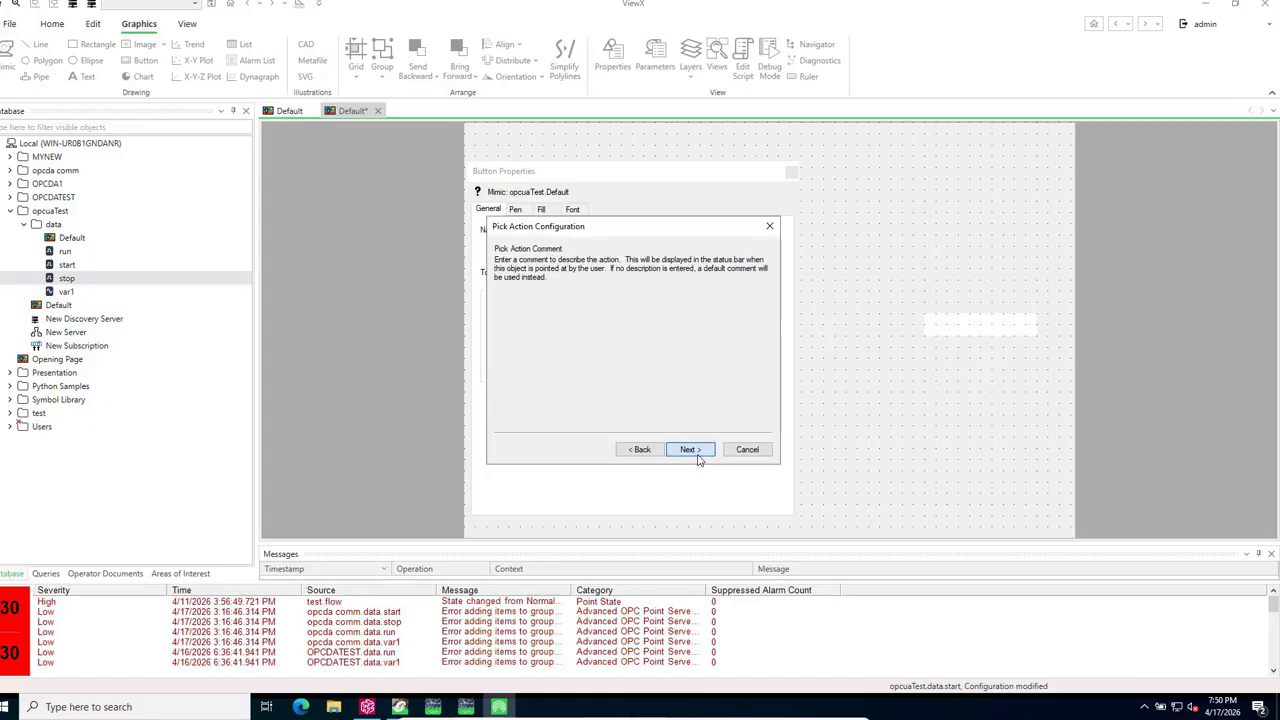
left_click(698, 457)
left_click(698, 457)
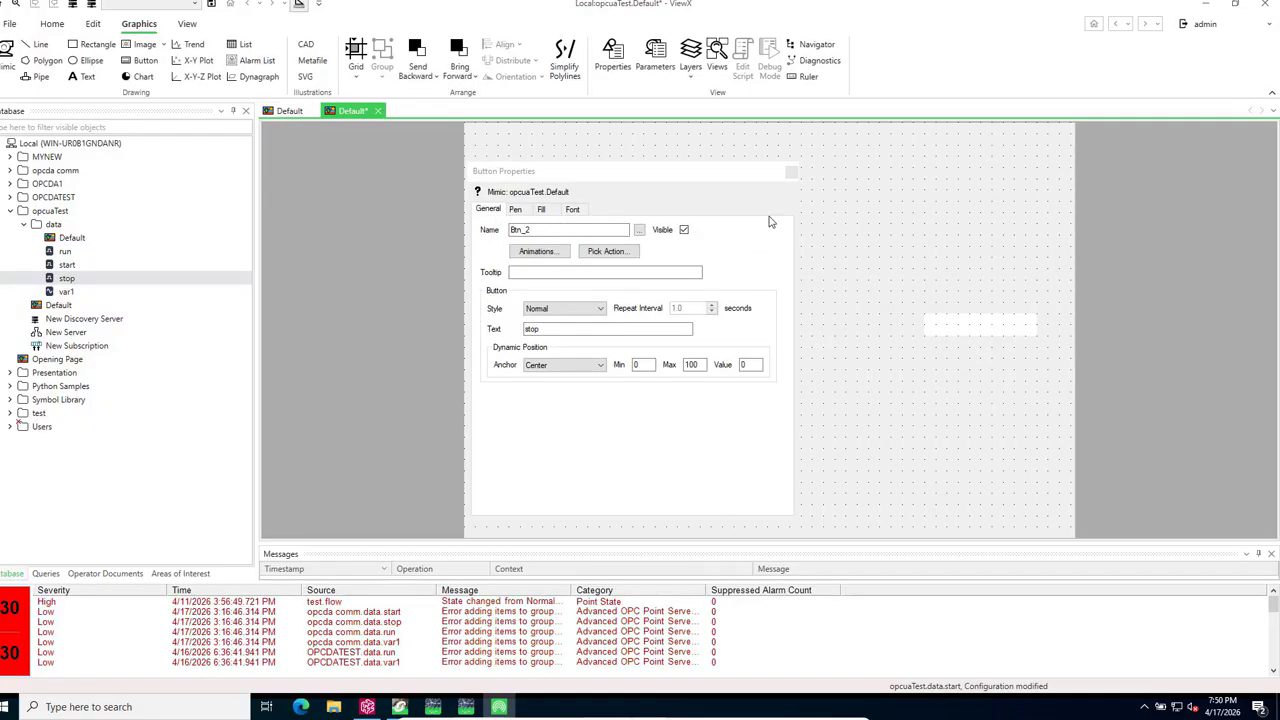
left_click(791, 171)
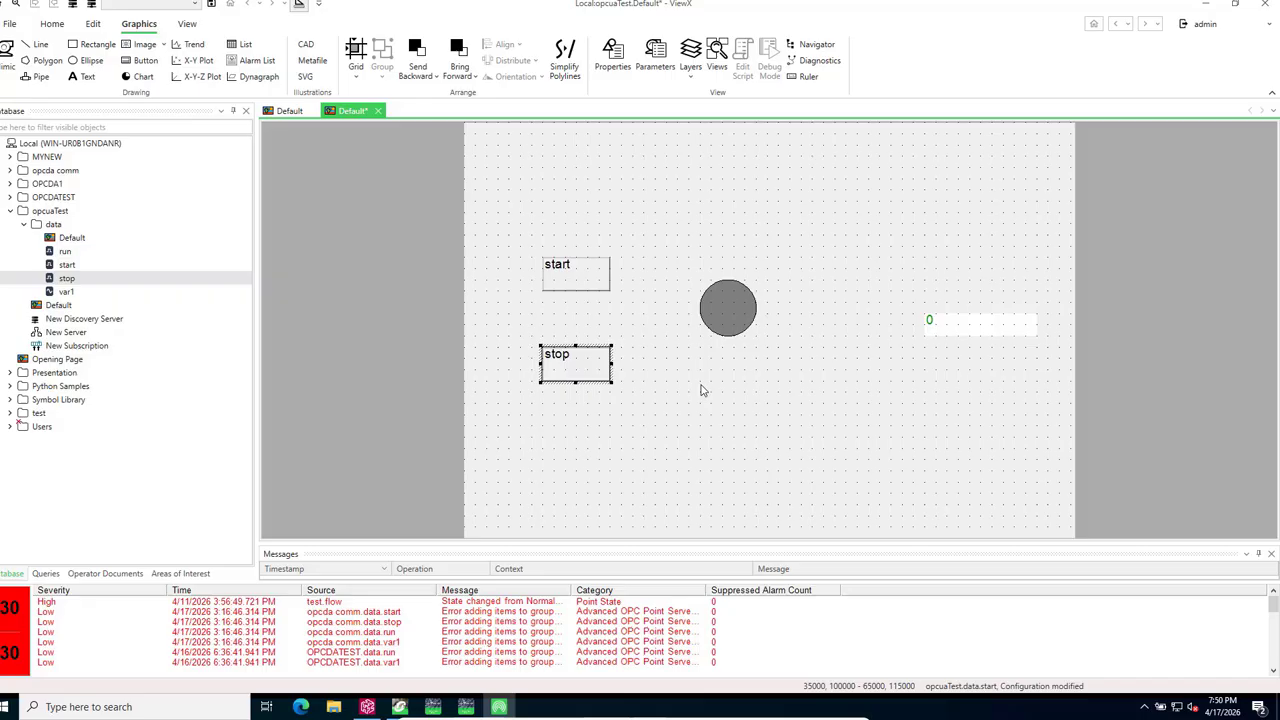
Insert a condition into the expression flowchart of the circle's FillColour animation
left_click(730, 312)
right_click(729, 308)
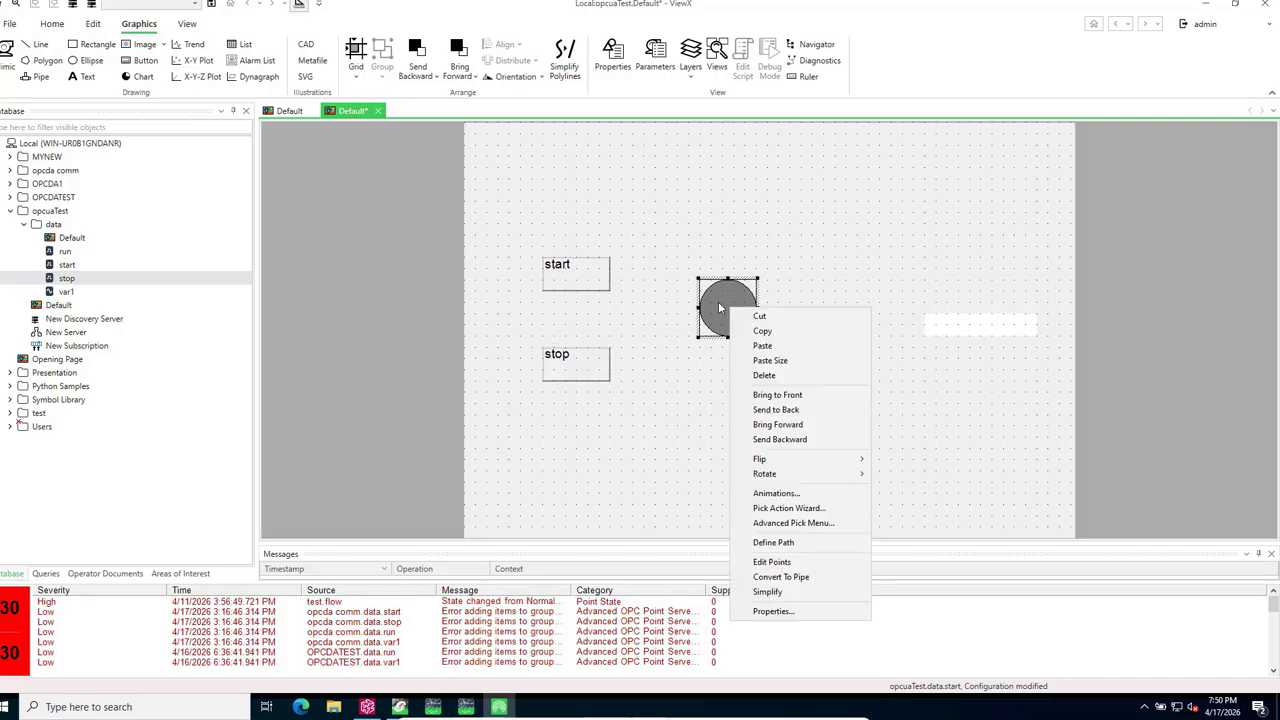
left_click(719, 304)
double_click(719, 304)
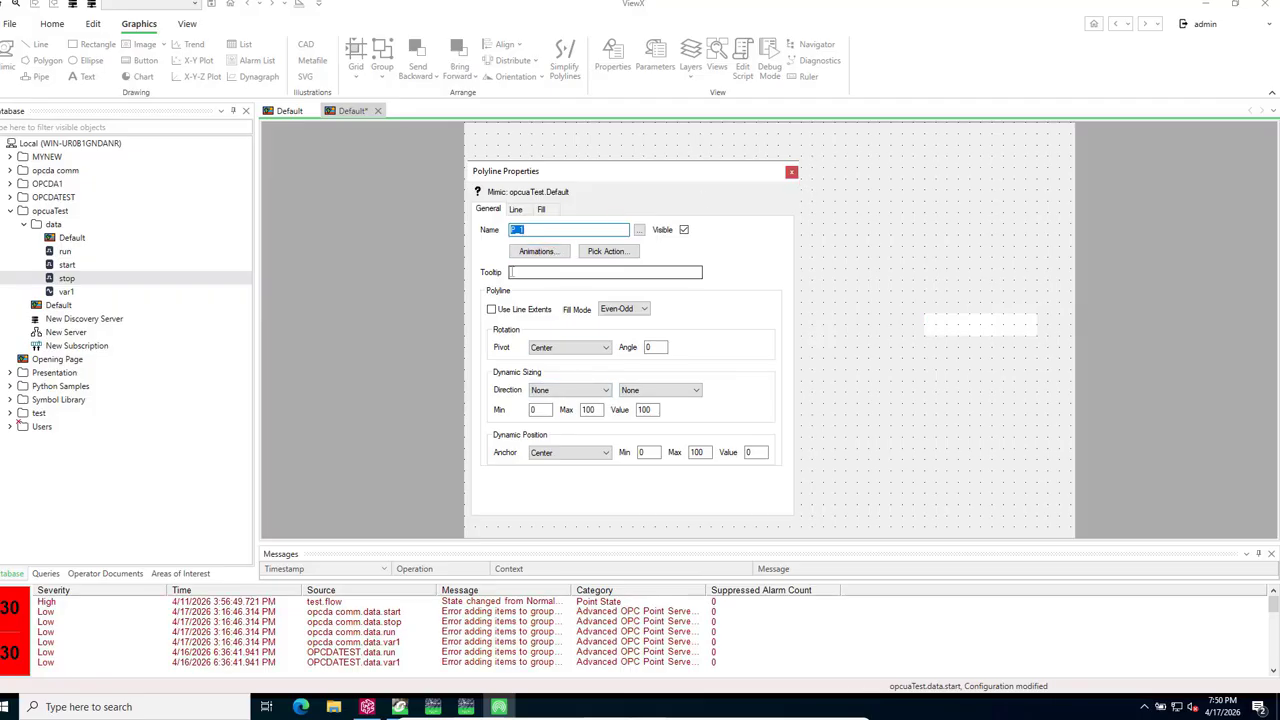
left_click(537, 251)
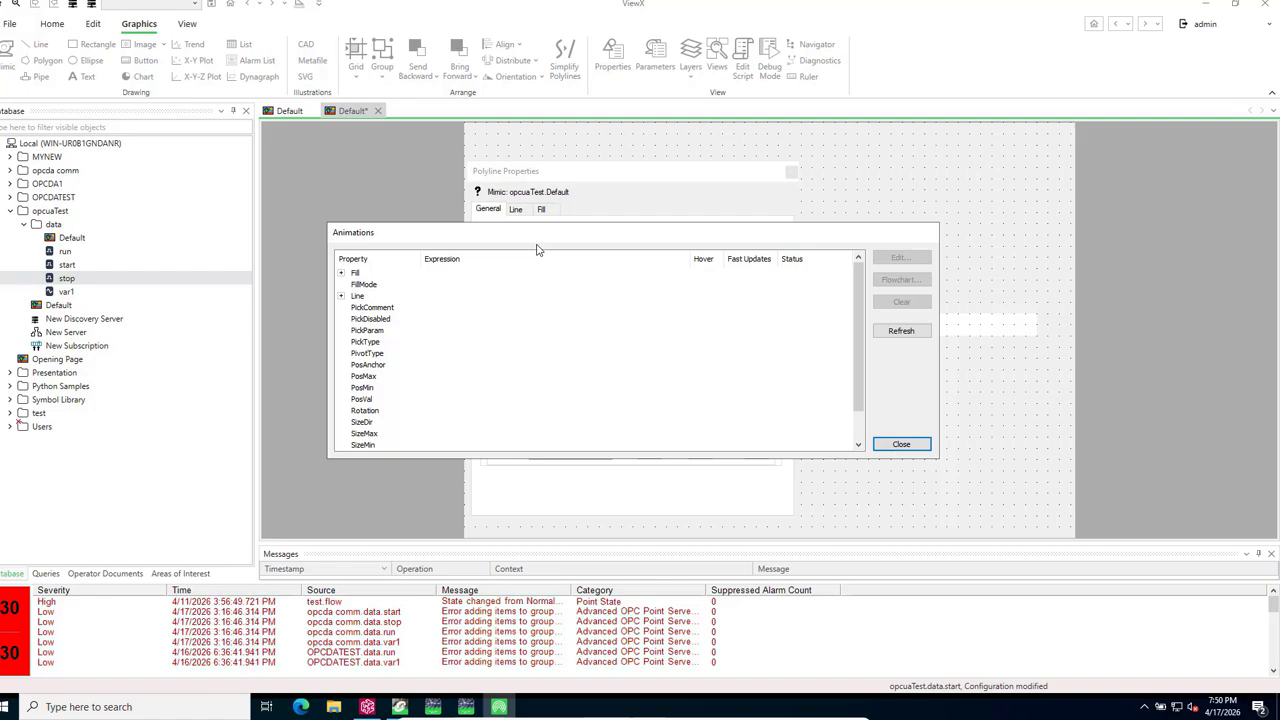
left_click(341, 273)
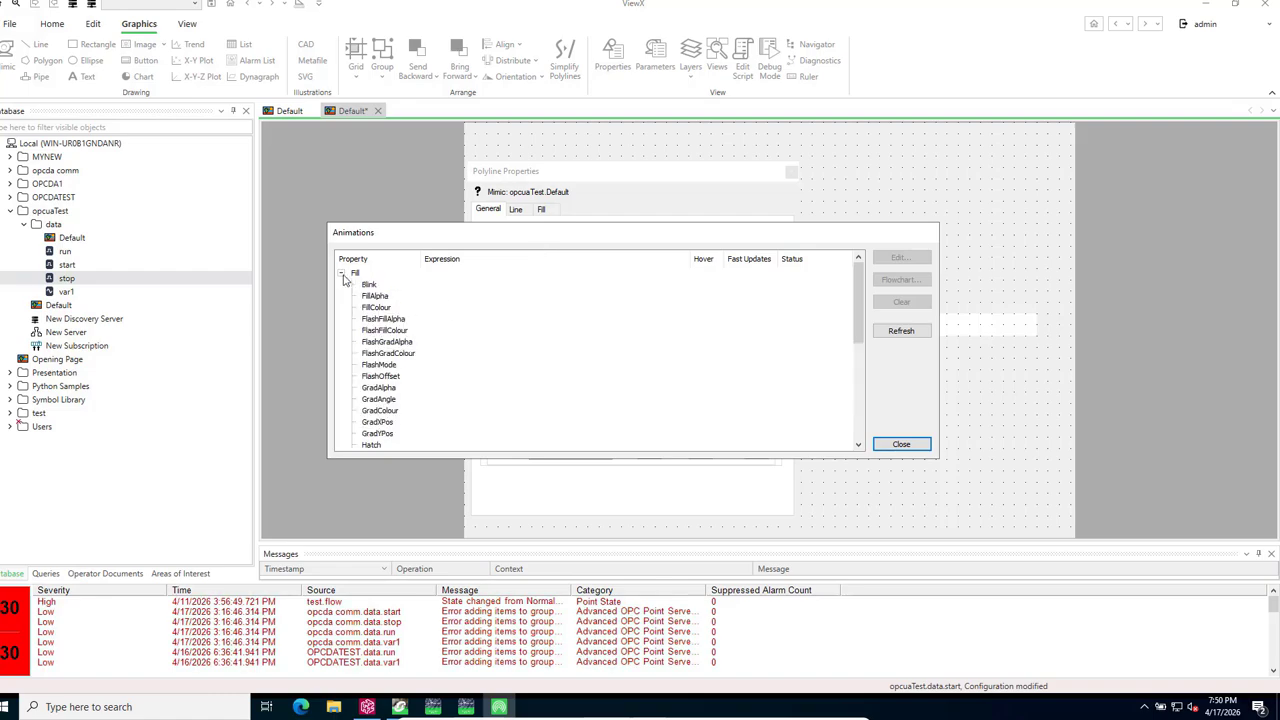
left_click(377, 308)
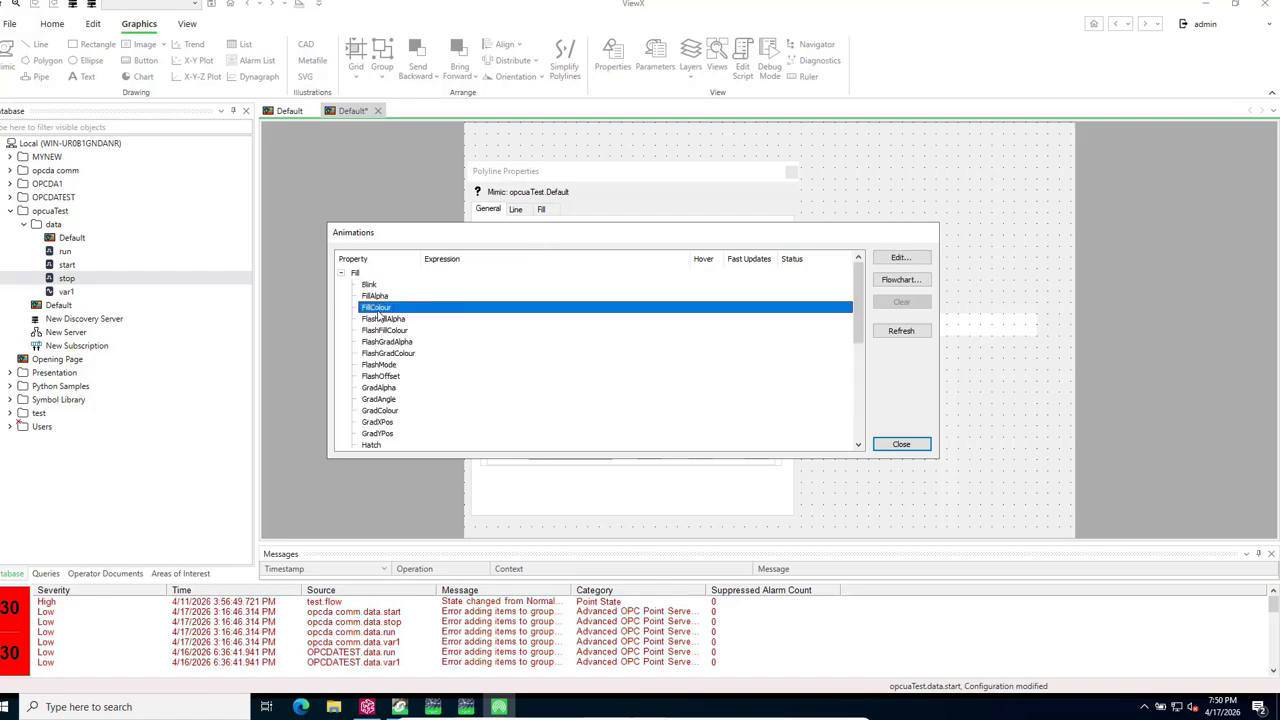
left_click(897, 280)
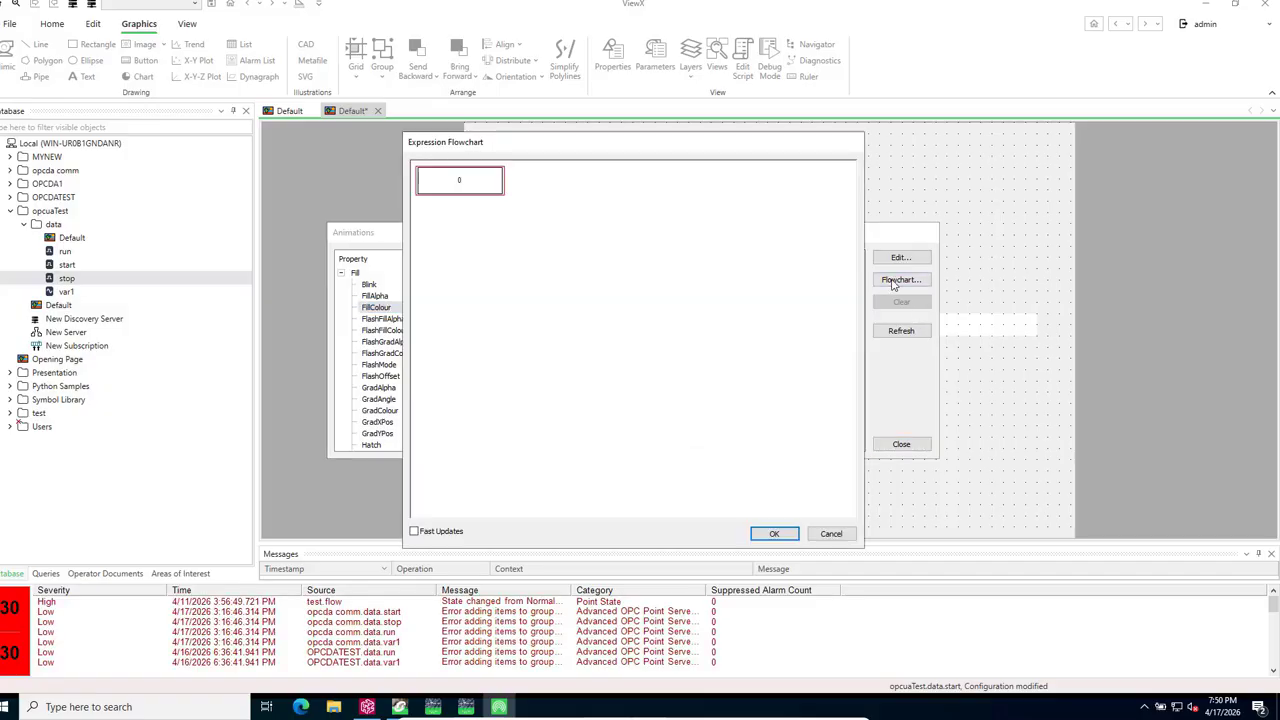
right_click(457, 180)
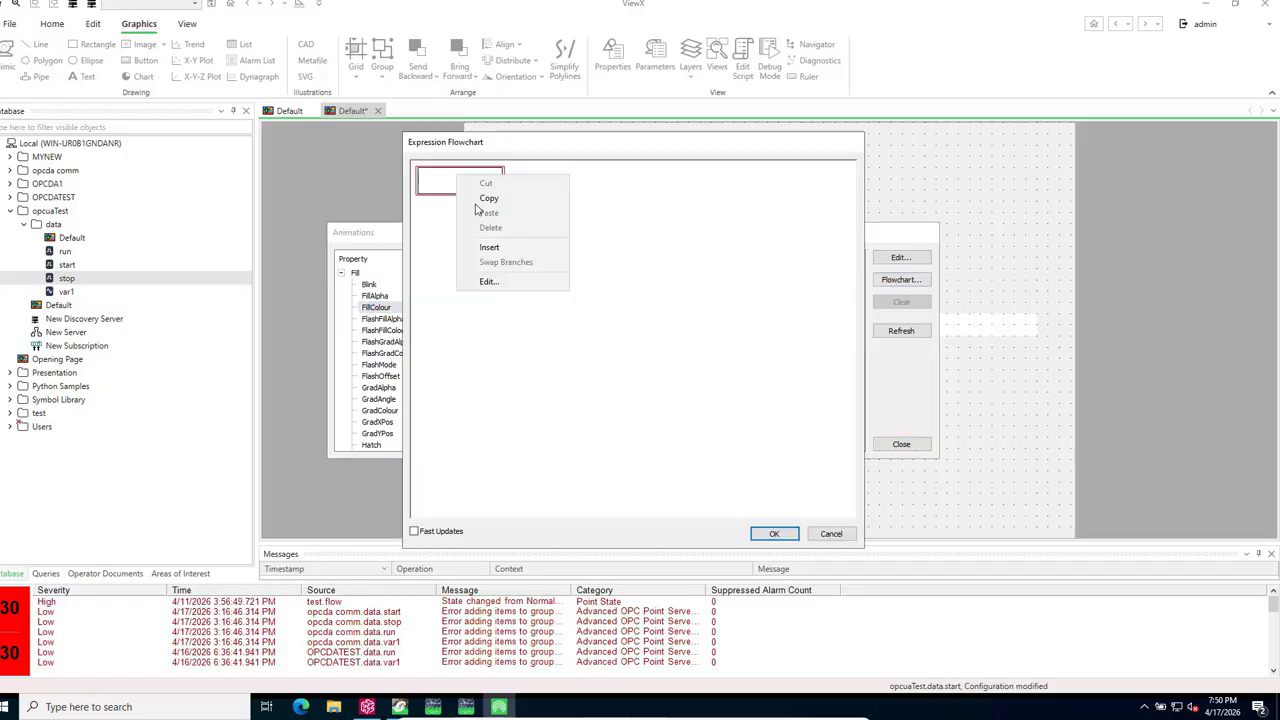
left_click(500, 250)
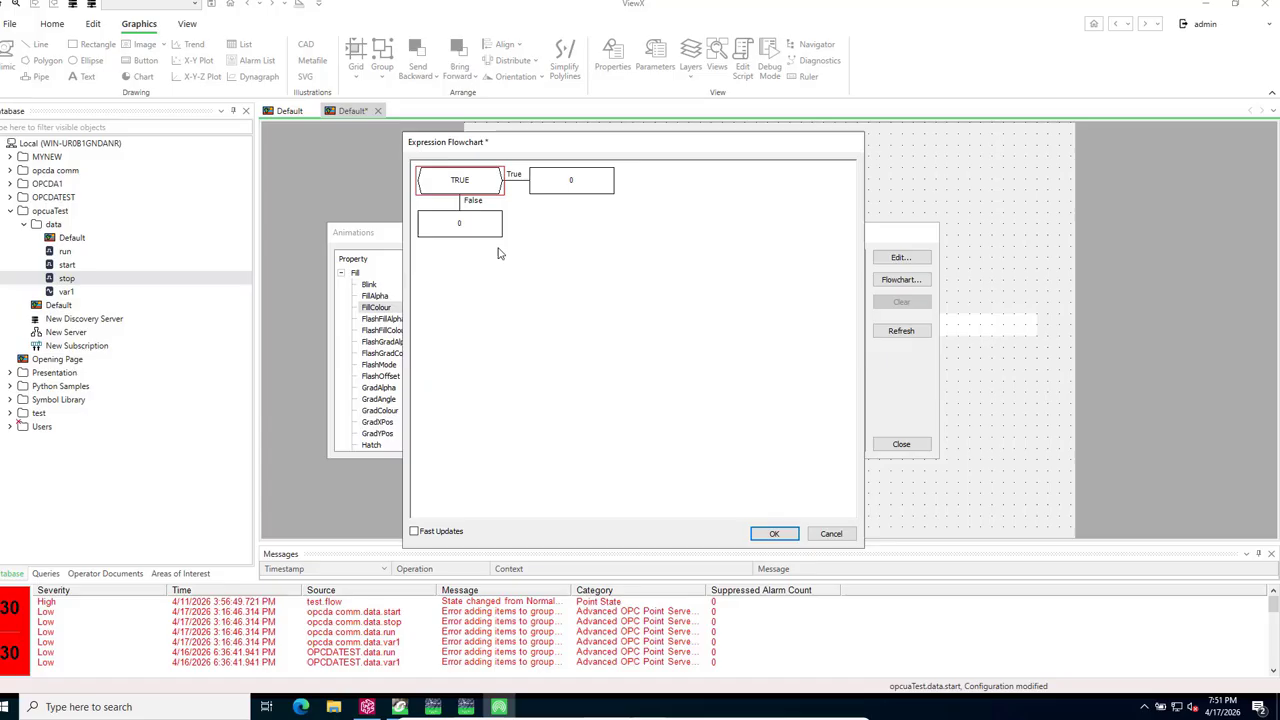
Set the True result of the circle's FillColour flowchart to red, RGB(255, 0, 0)
right_click(573, 184)
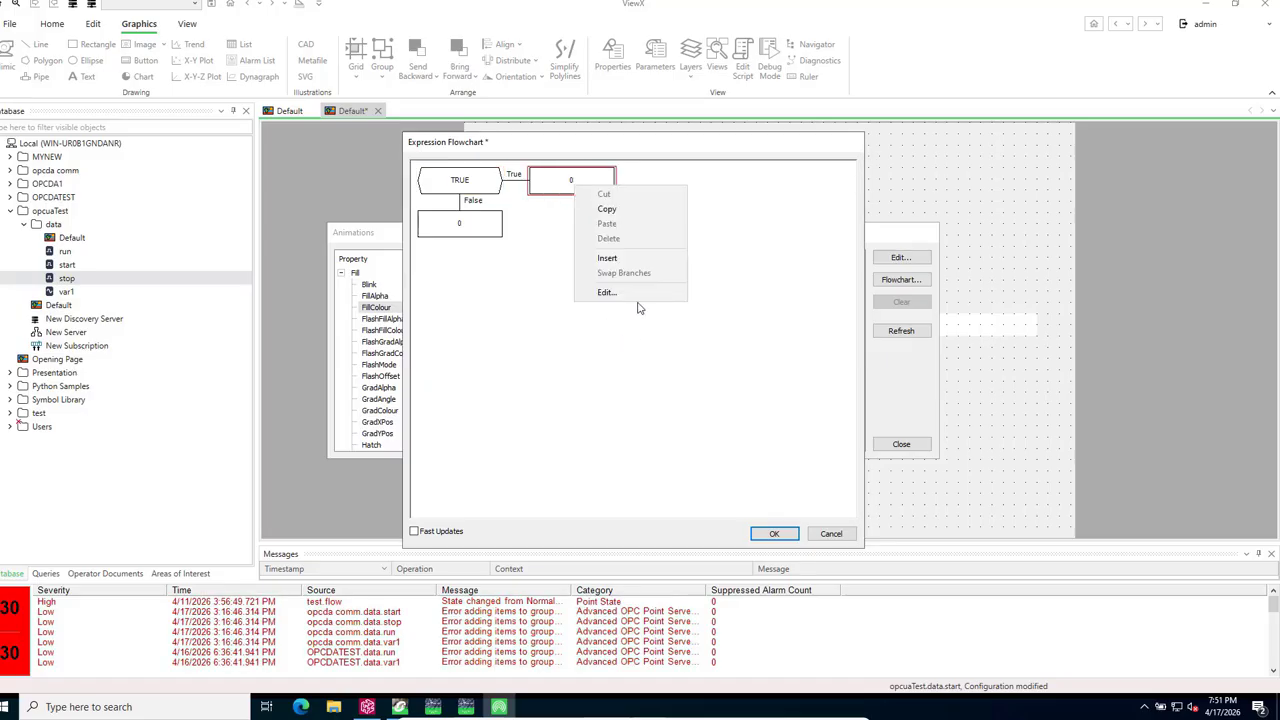
left_click(555, 174)
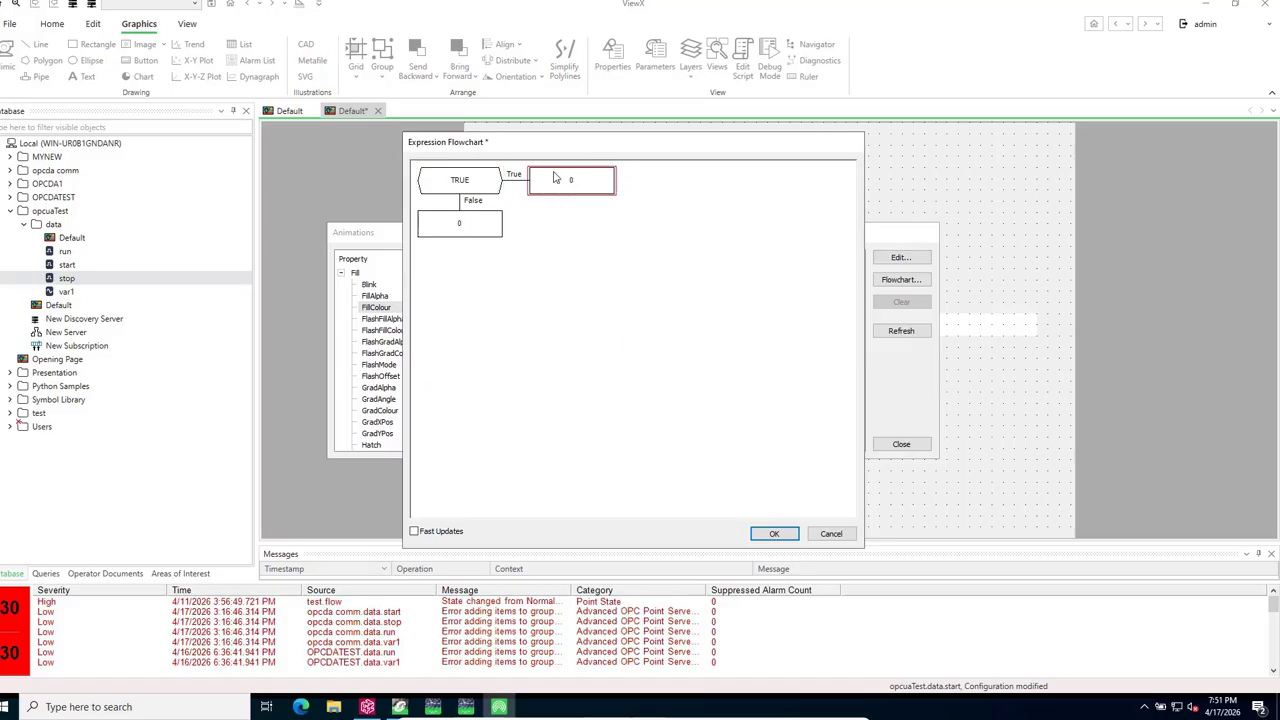
double_click(555, 174)
left_click(777, 292)
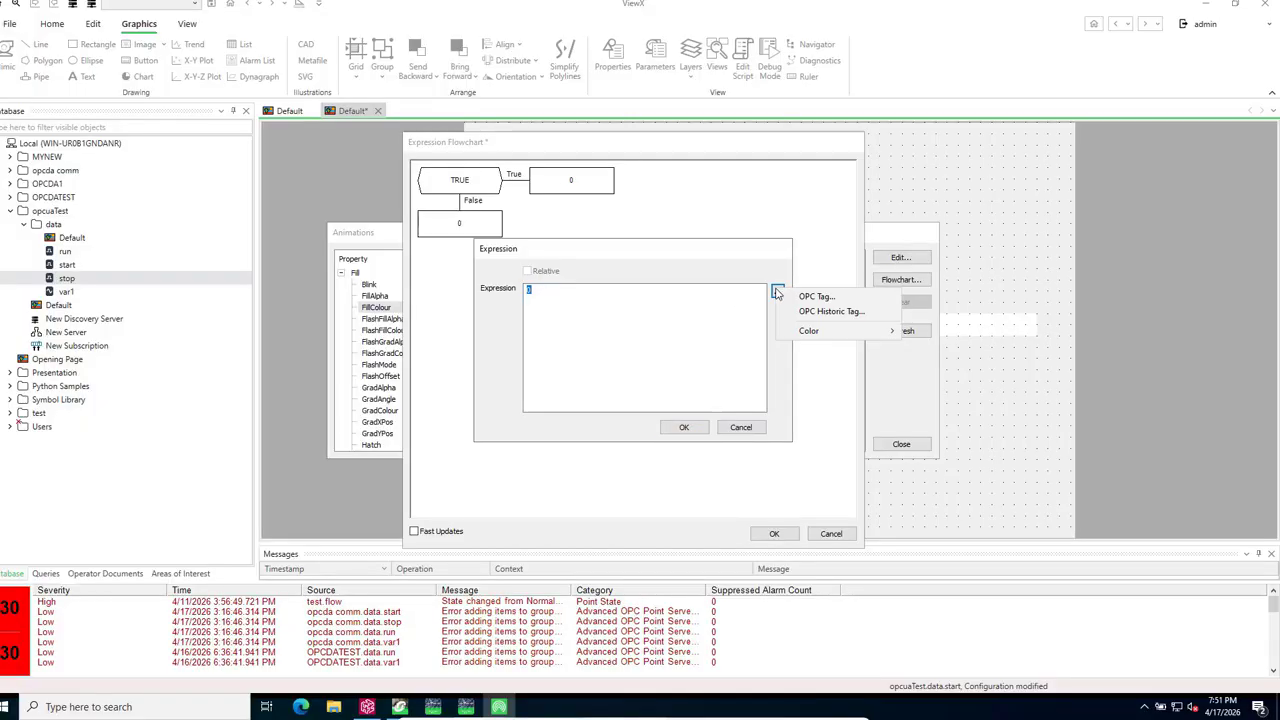
mouse_move(850, 331)
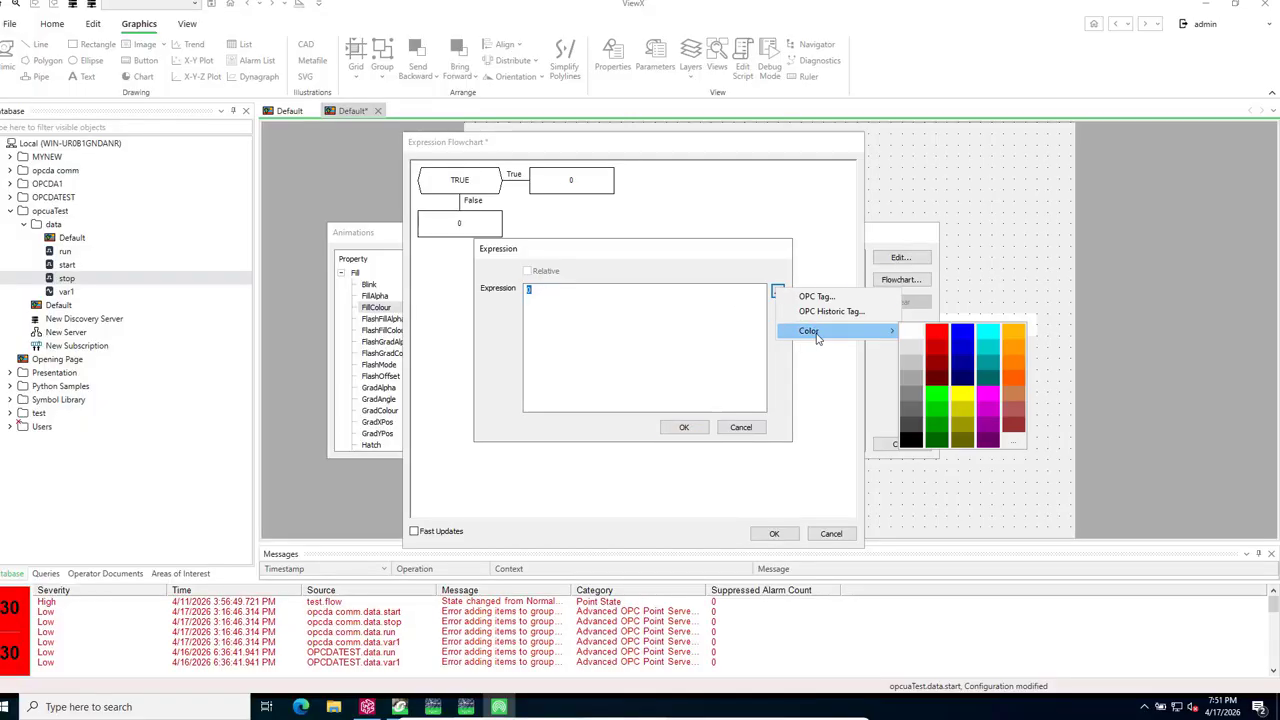
left_click(940, 337)
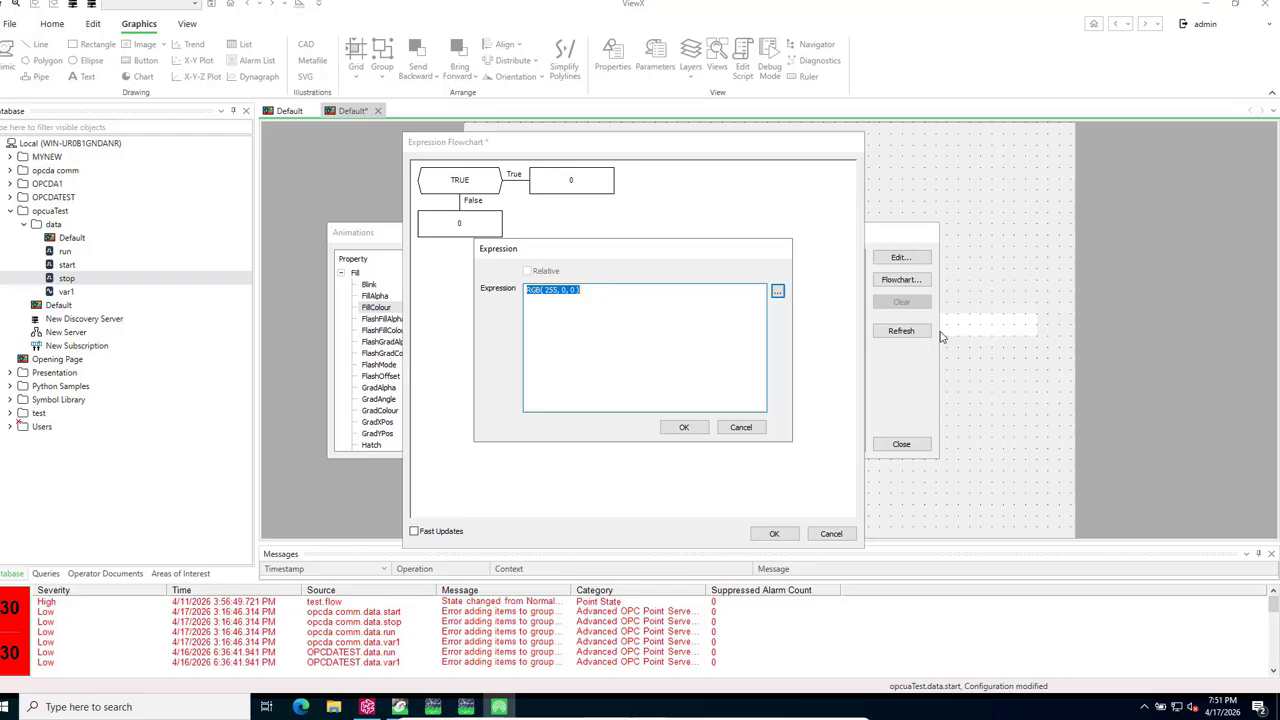
left_click(684, 427)
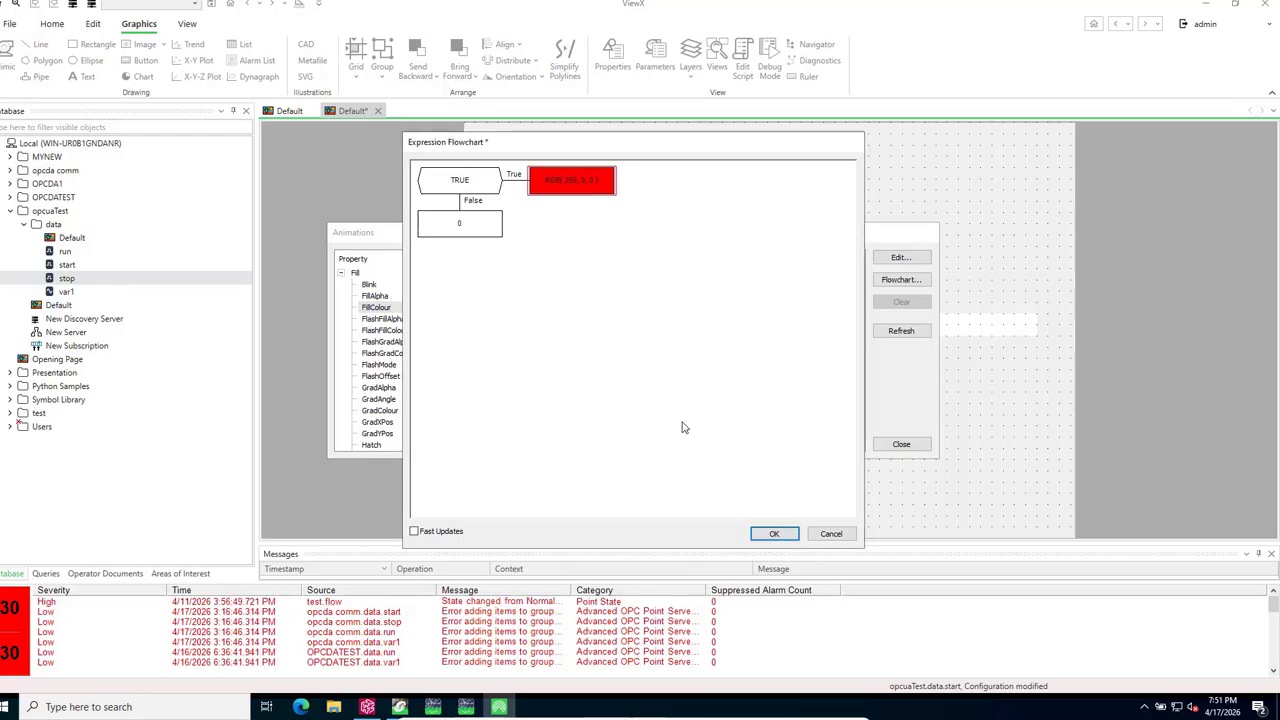
Set the False result of the circle's FillColour flowchart to green, RGB(0, 255, 0)
right_click(463, 234)
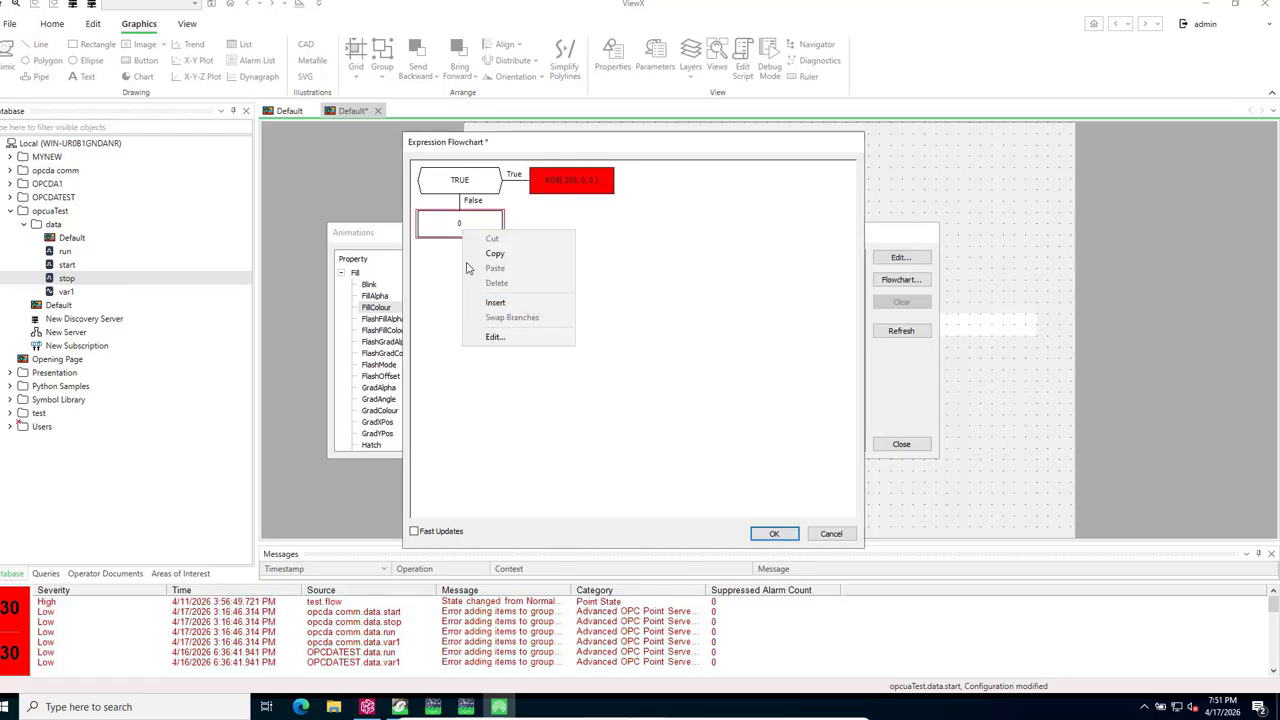
left_click(453, 232)
double_click(453, 232)
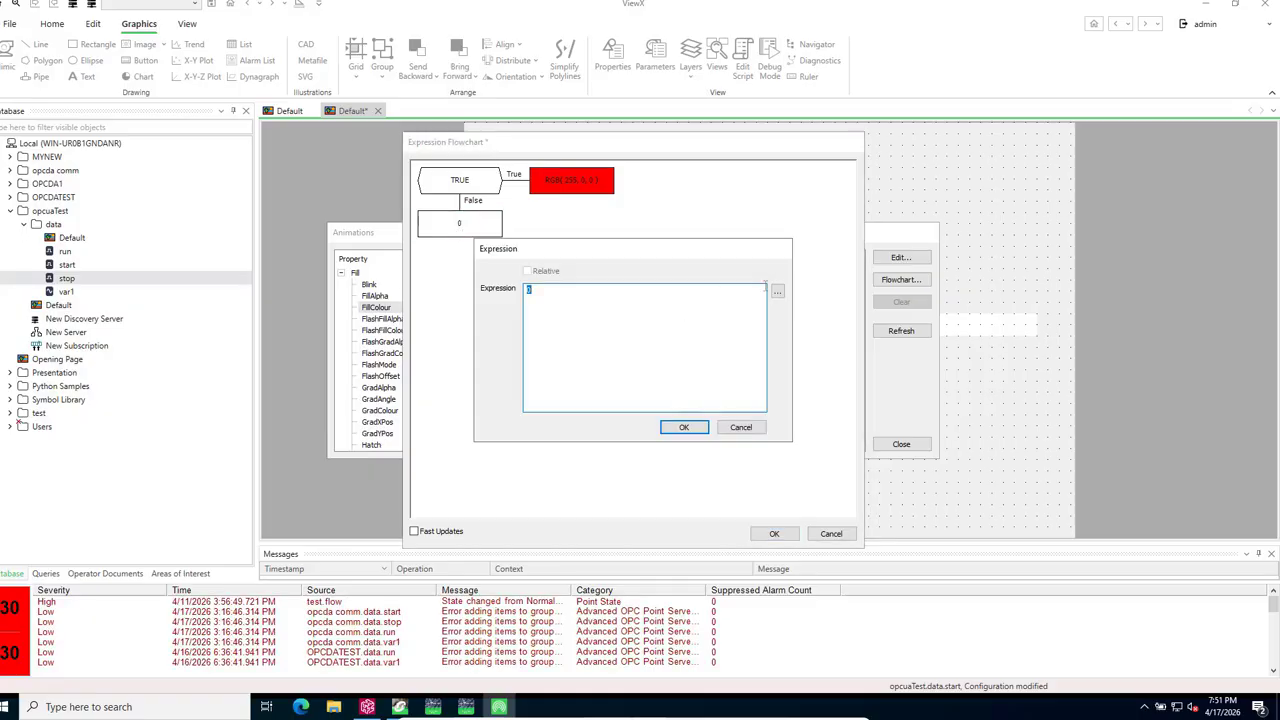
left_click(777, 291)
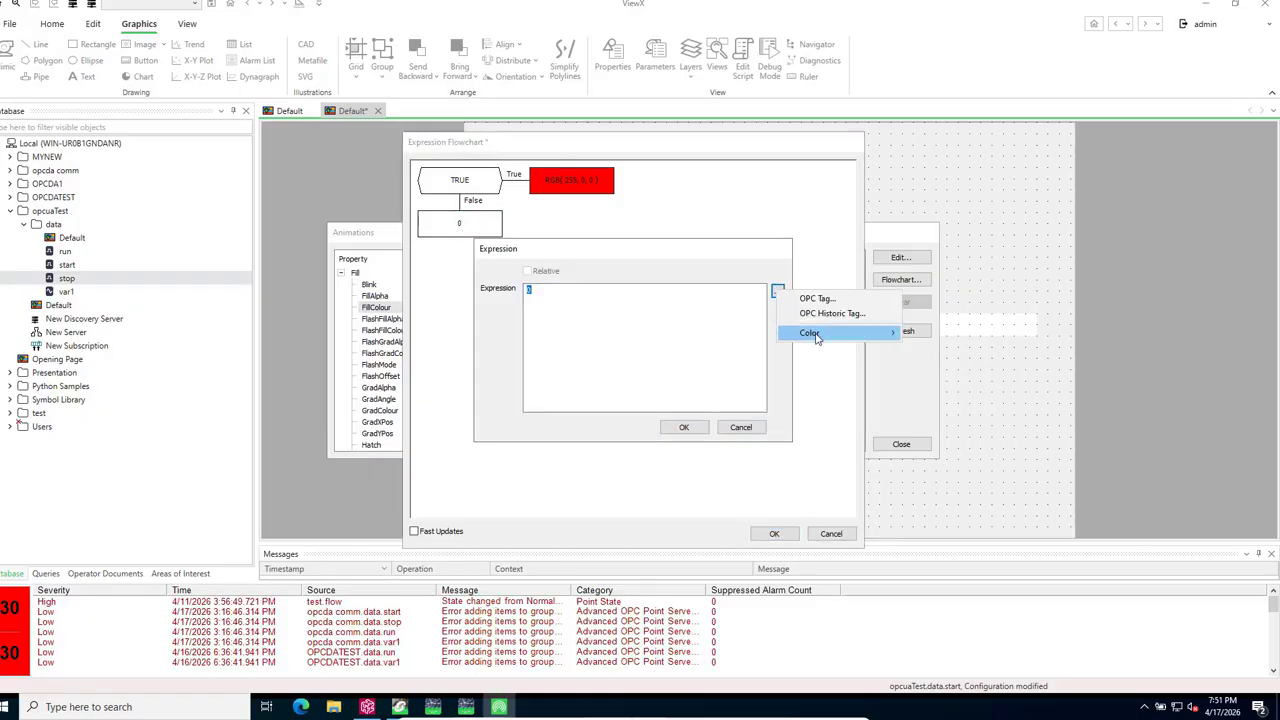
mouse_move(816, 337)
left_click(939, 405)
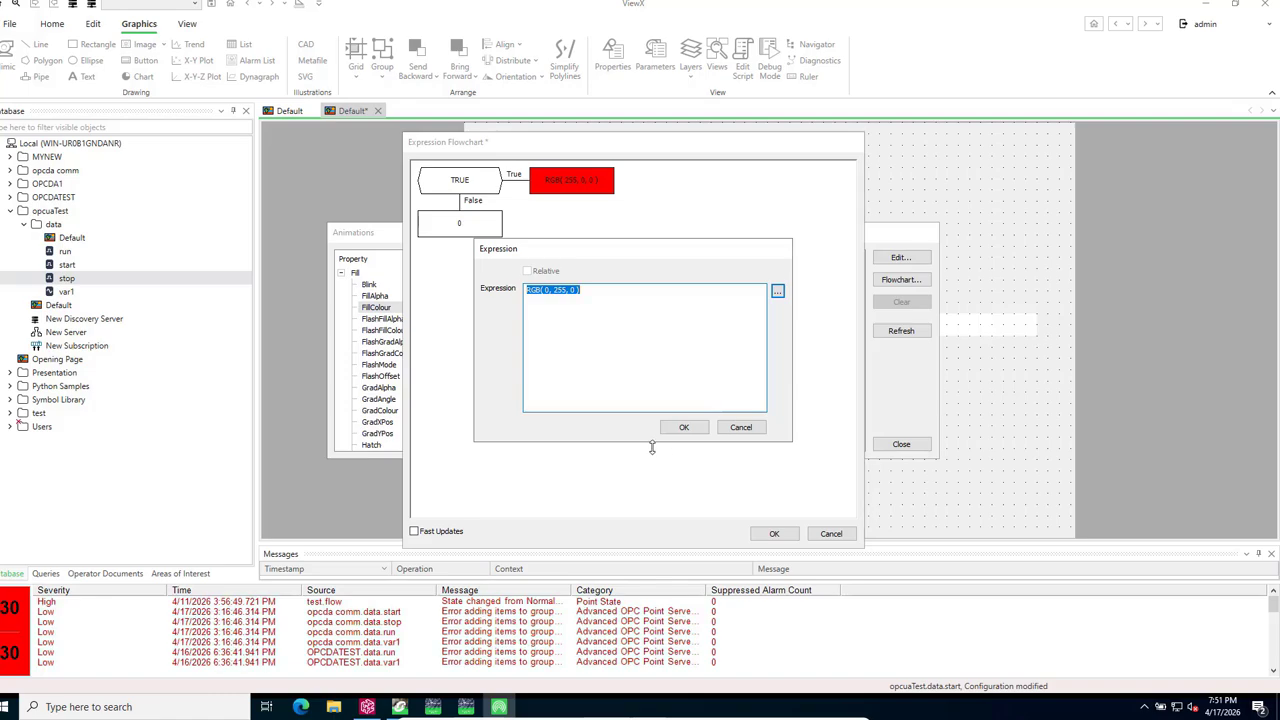
left_click(681, 427)
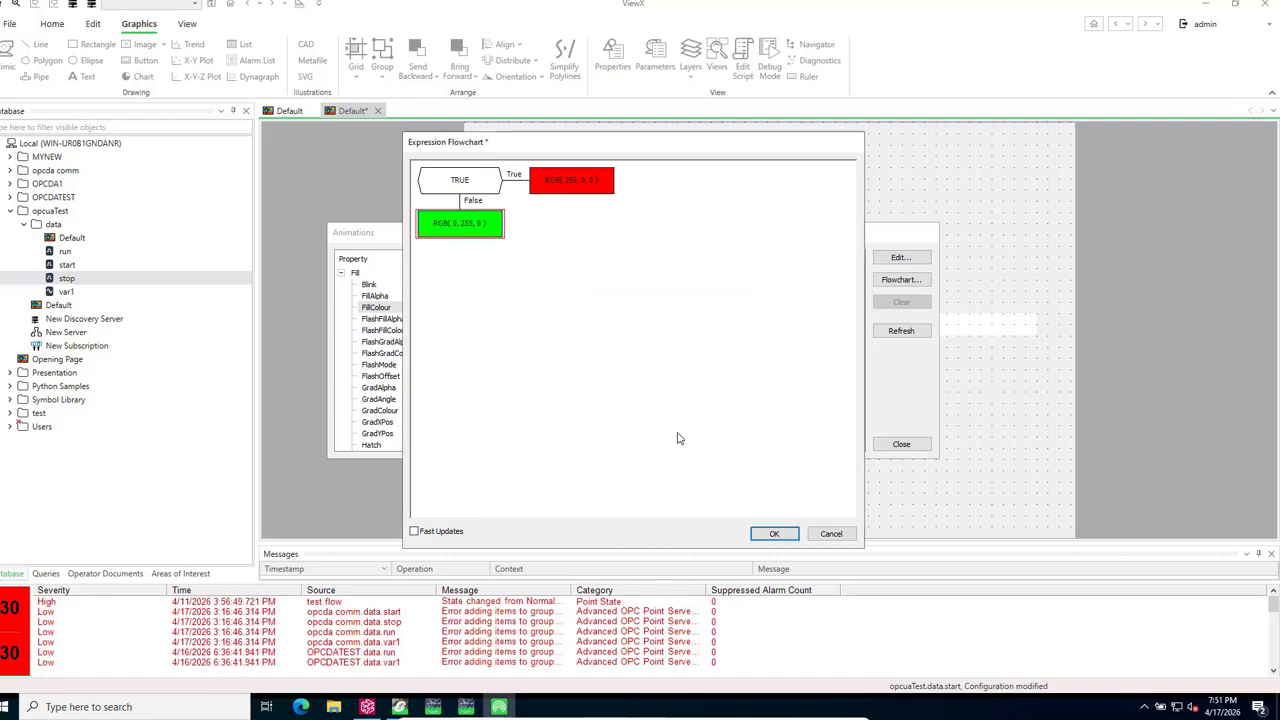
Use the relative tag .data.run as the condition of the circle's FillColour flowchart, and close the circle's animations and properties
double_click(460, 182)
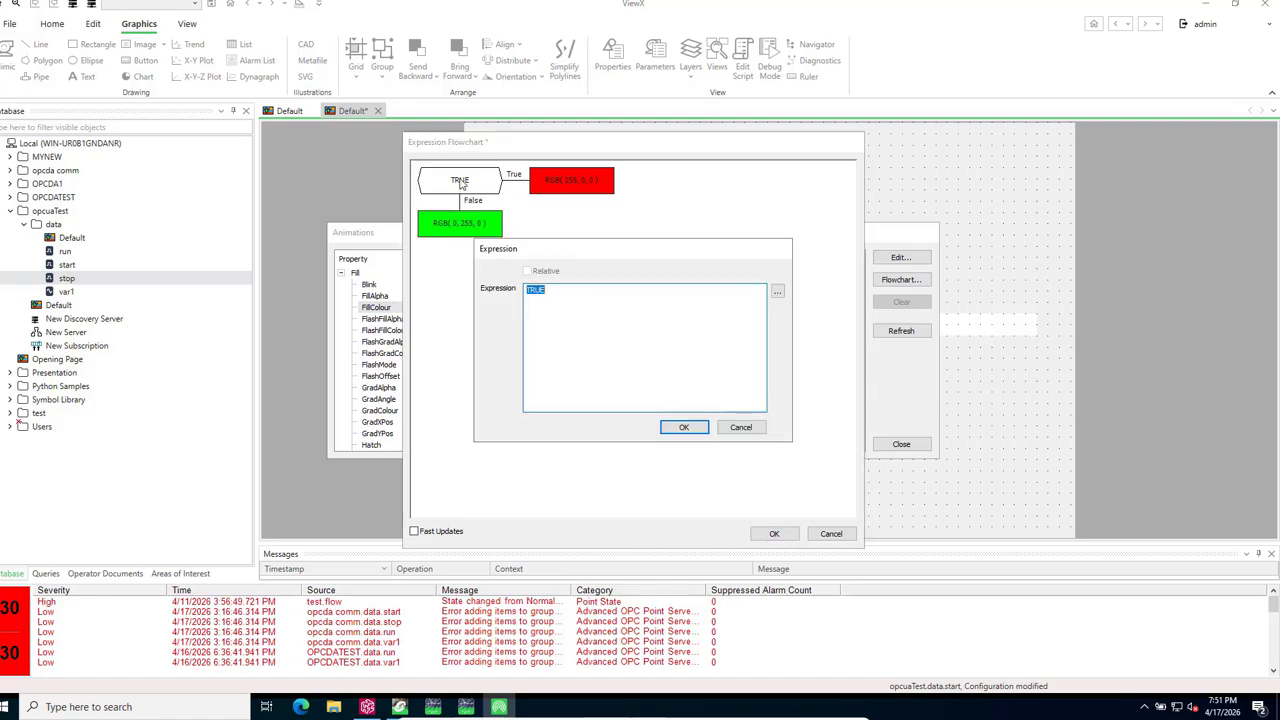
left_click(777, 291)
left_click(836, 297)
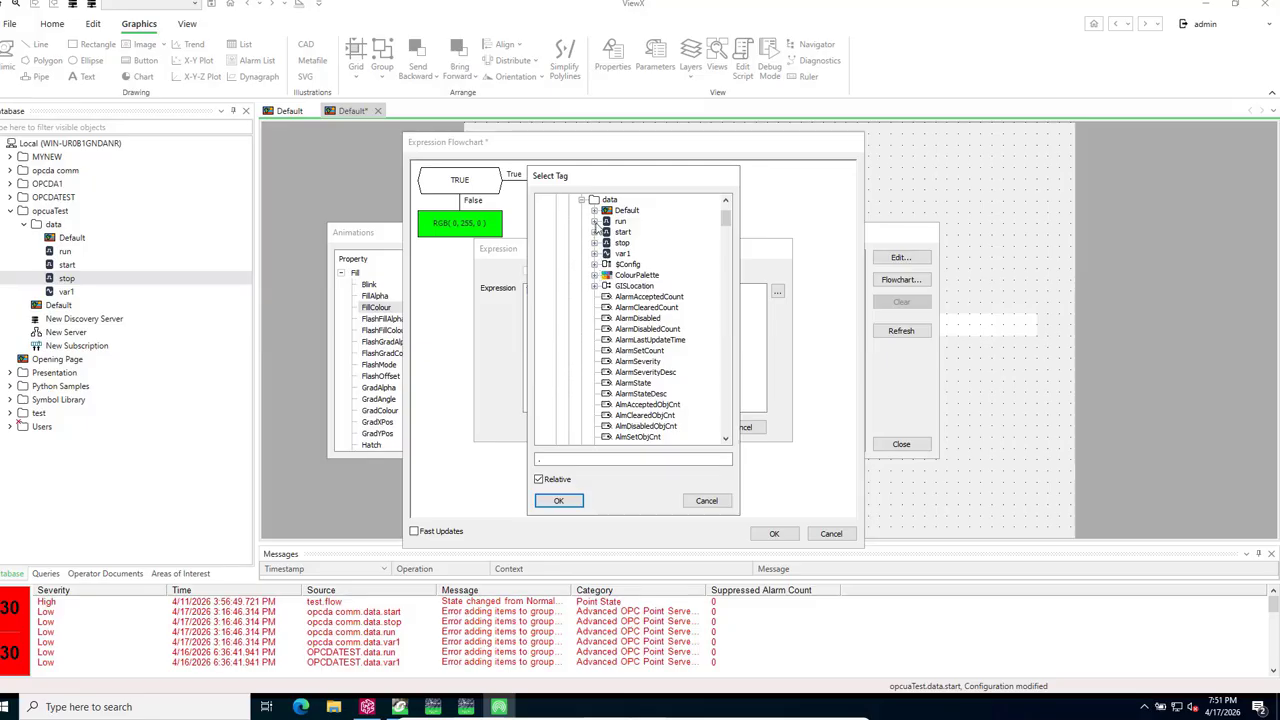
left_click(595, 222)
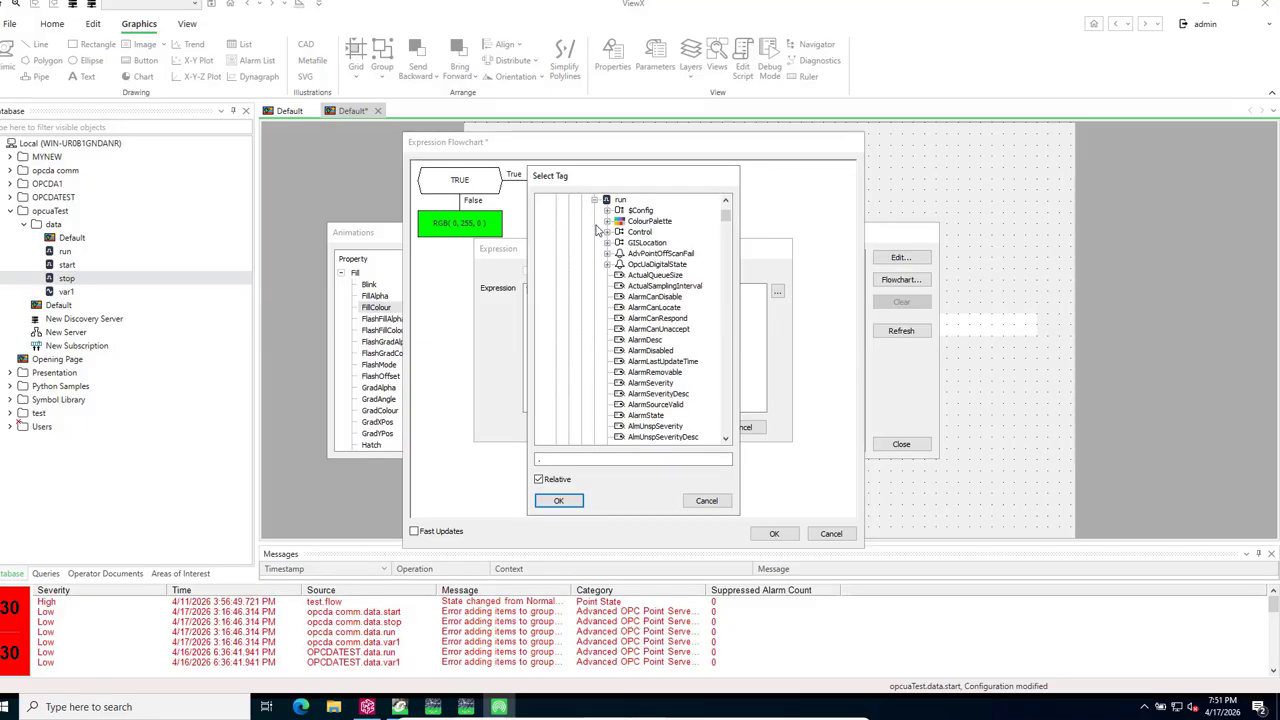
left_click(620, 201)
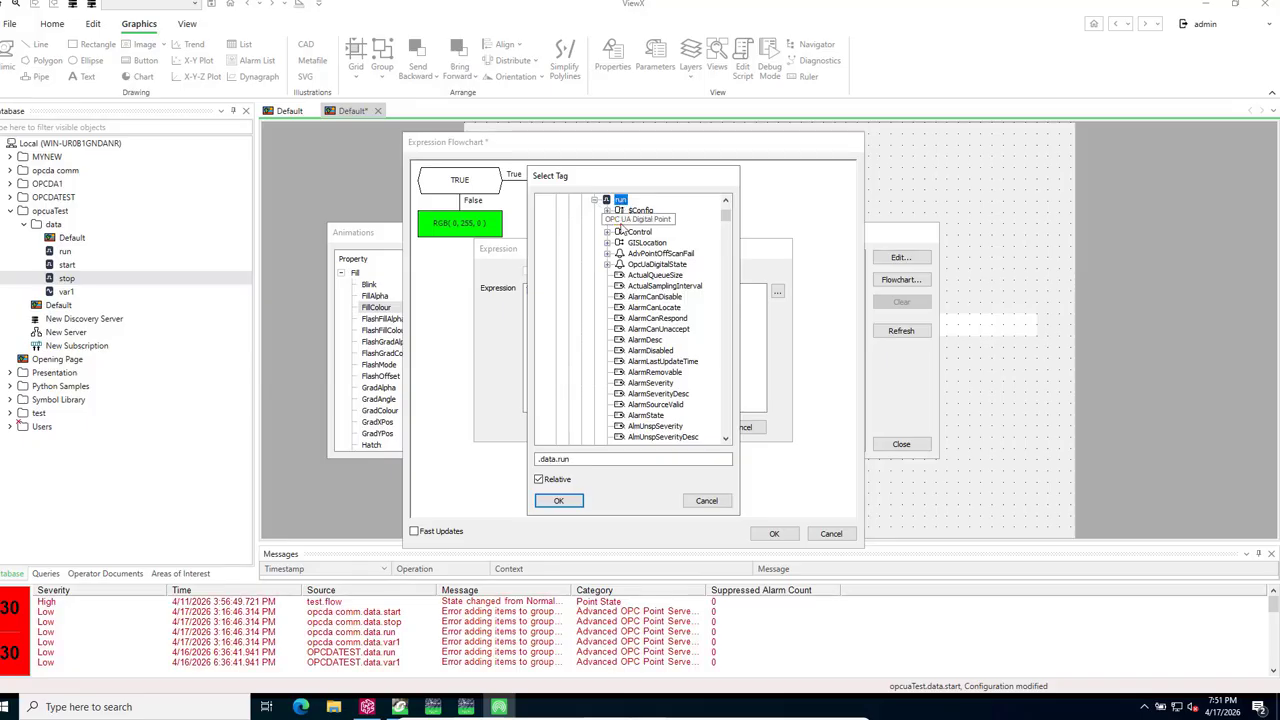
left_click(557, 500)
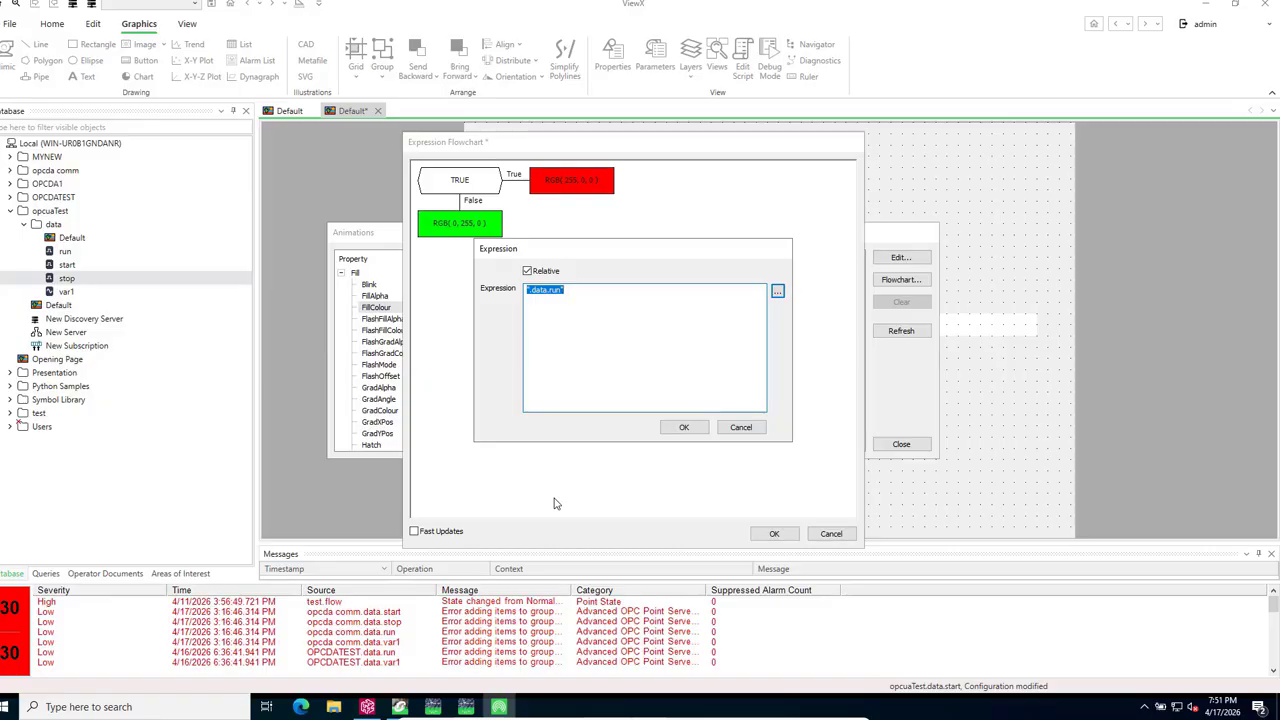
left_click(683, 428)
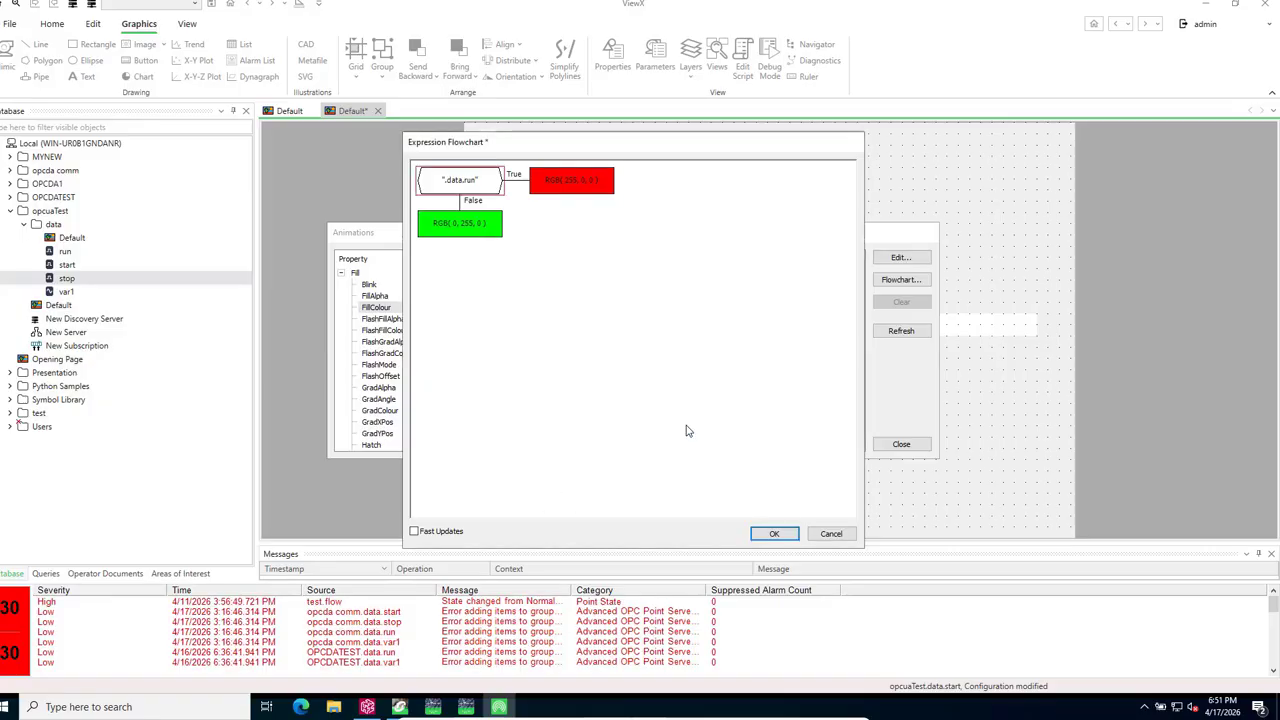
left_click(769, 534)
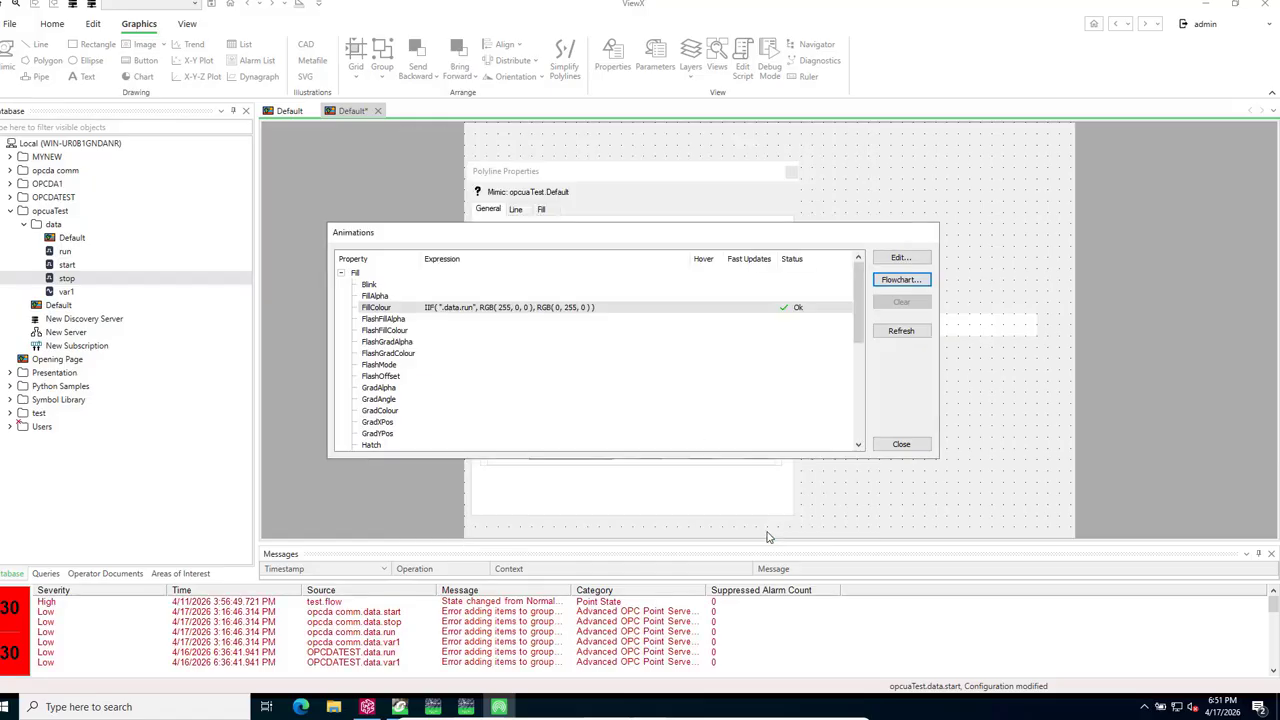
left_click(899, 448)
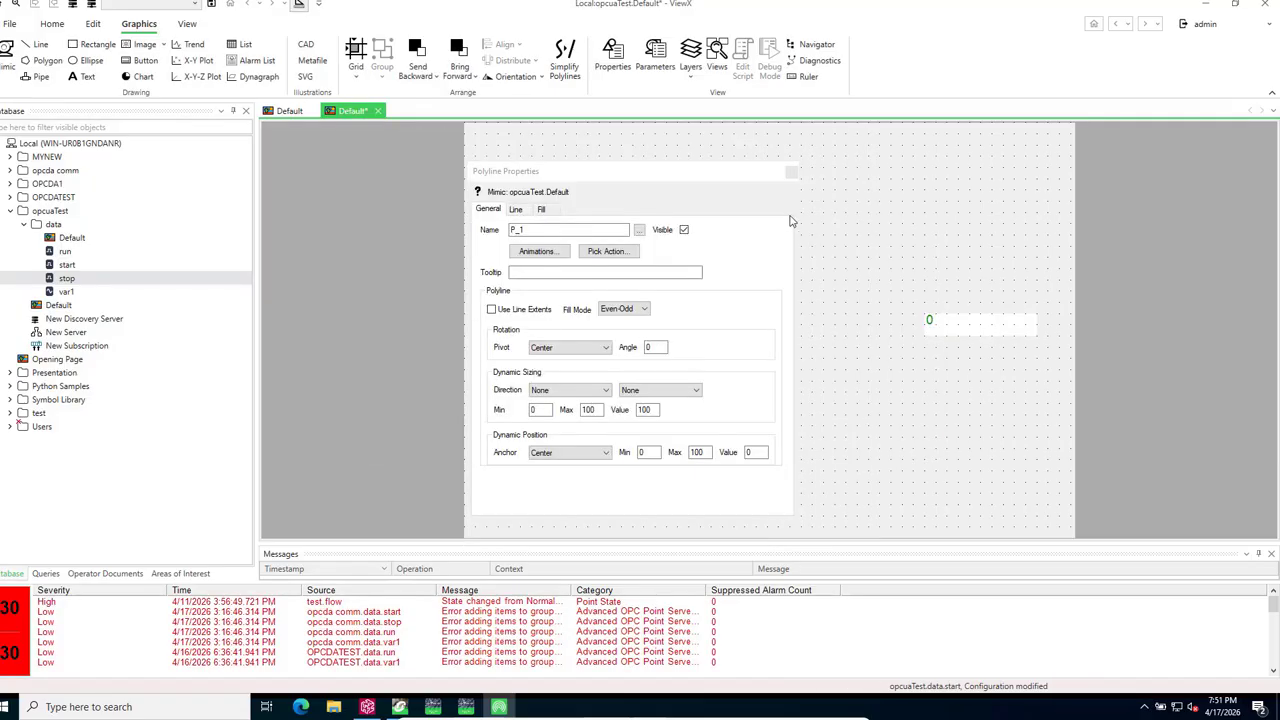
left_click(791, 172)
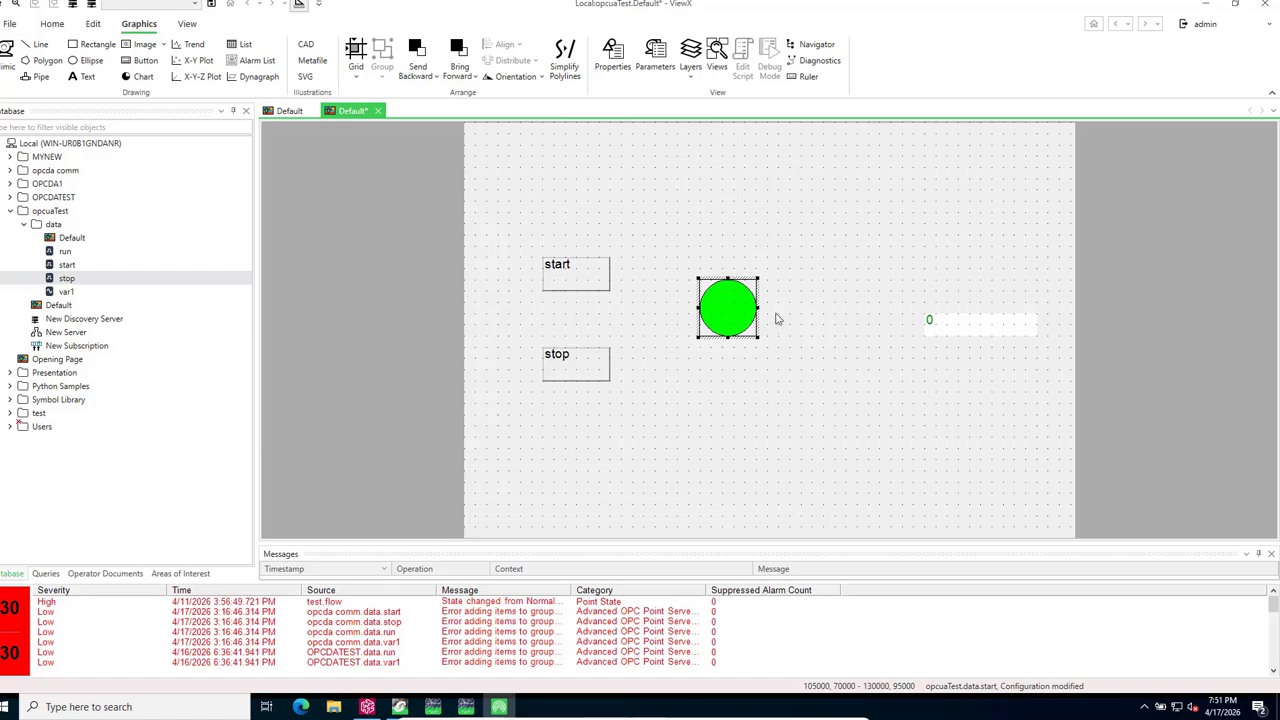
Move the numeric value display closer to the circle, roughly level with the circle's centre
left_click(792, 349)
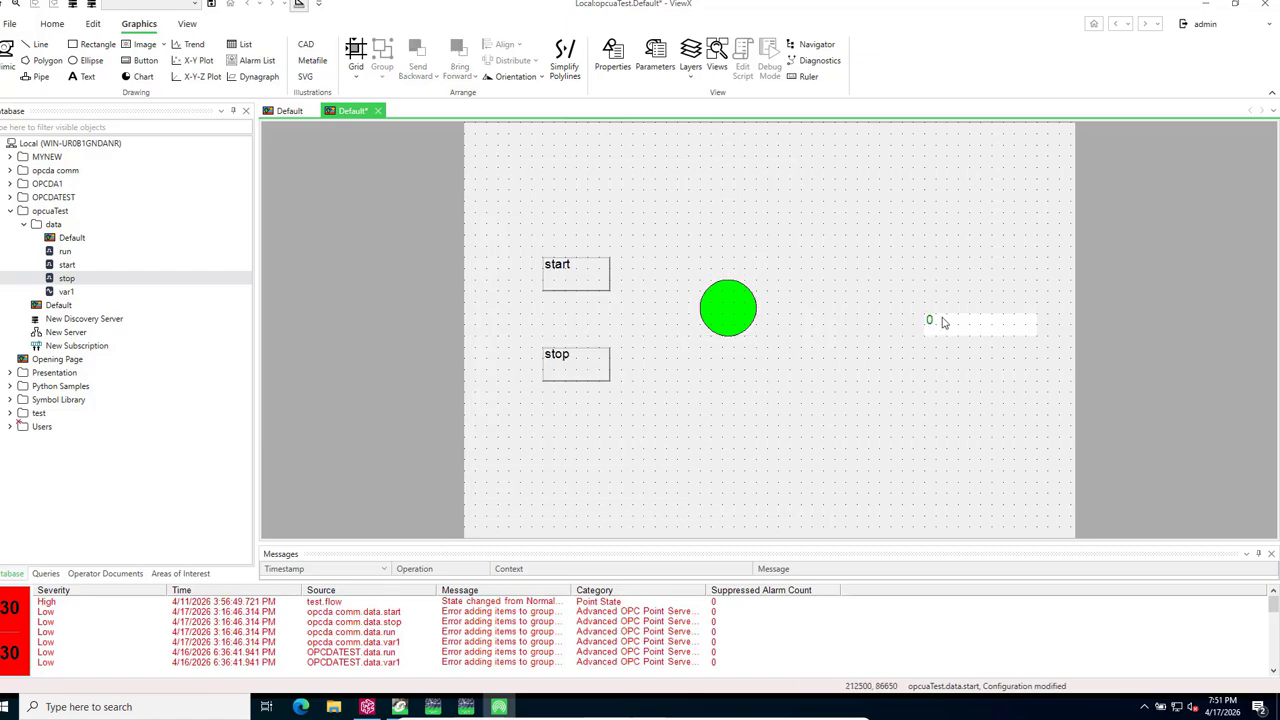
left_click_drag(945, 323, 836, 312)
left_click(788, 398)
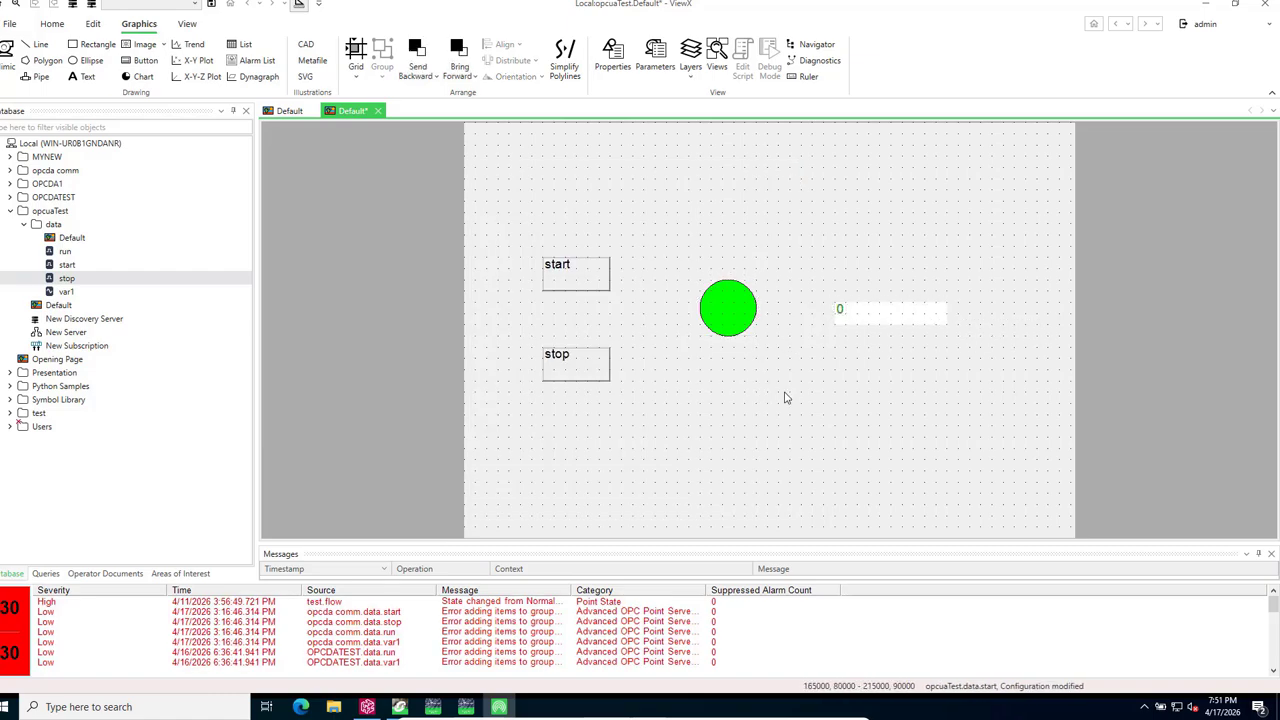
Save the opcuaTest mimic and leave design mode
left_click(211, 5)
left_click(298, 5)
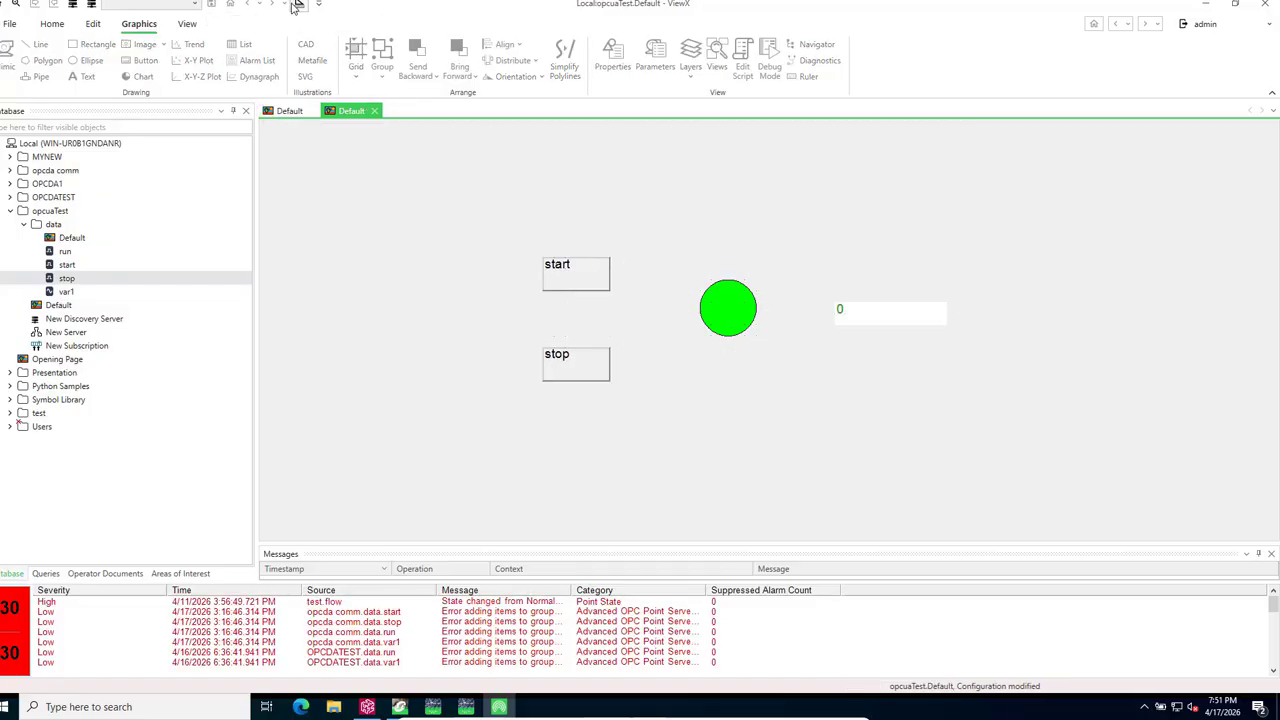
Test the mimic's start button by sending Action 2 to the opcuaTest.data.start point
left_click(573, 278)
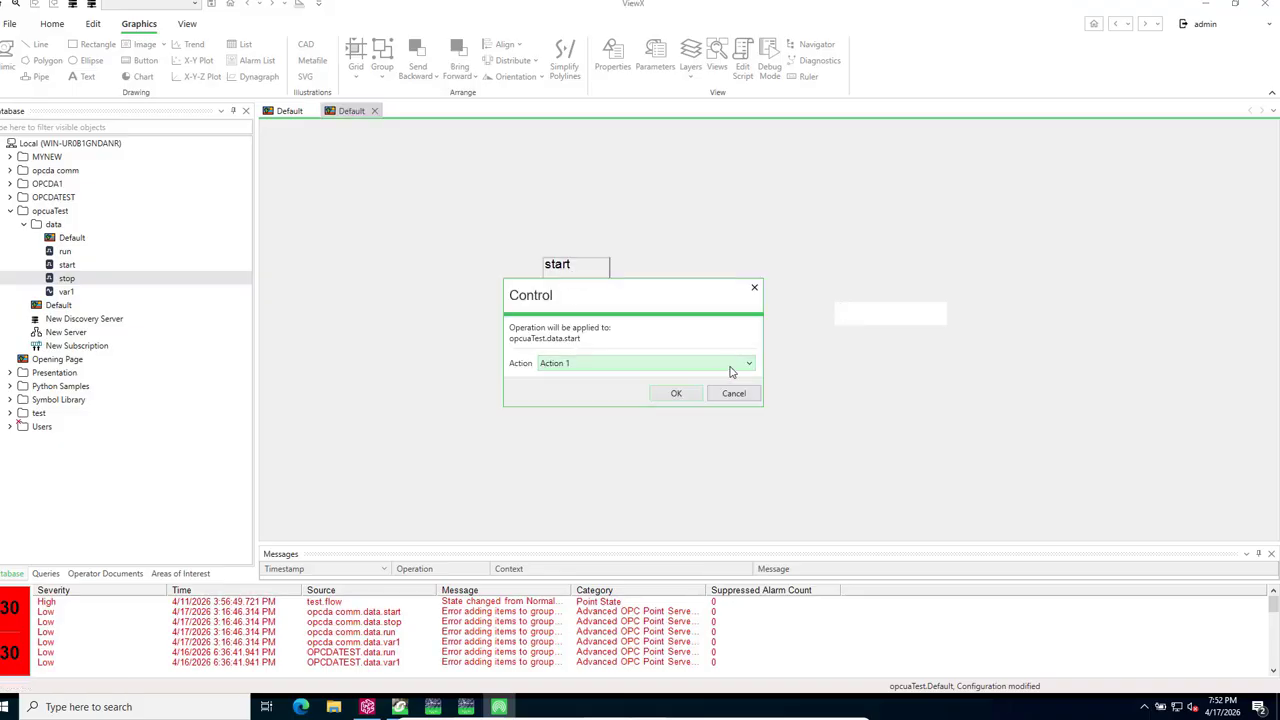
left_click(730, 372)
left_click(560, 392)
left_click(676, 393)
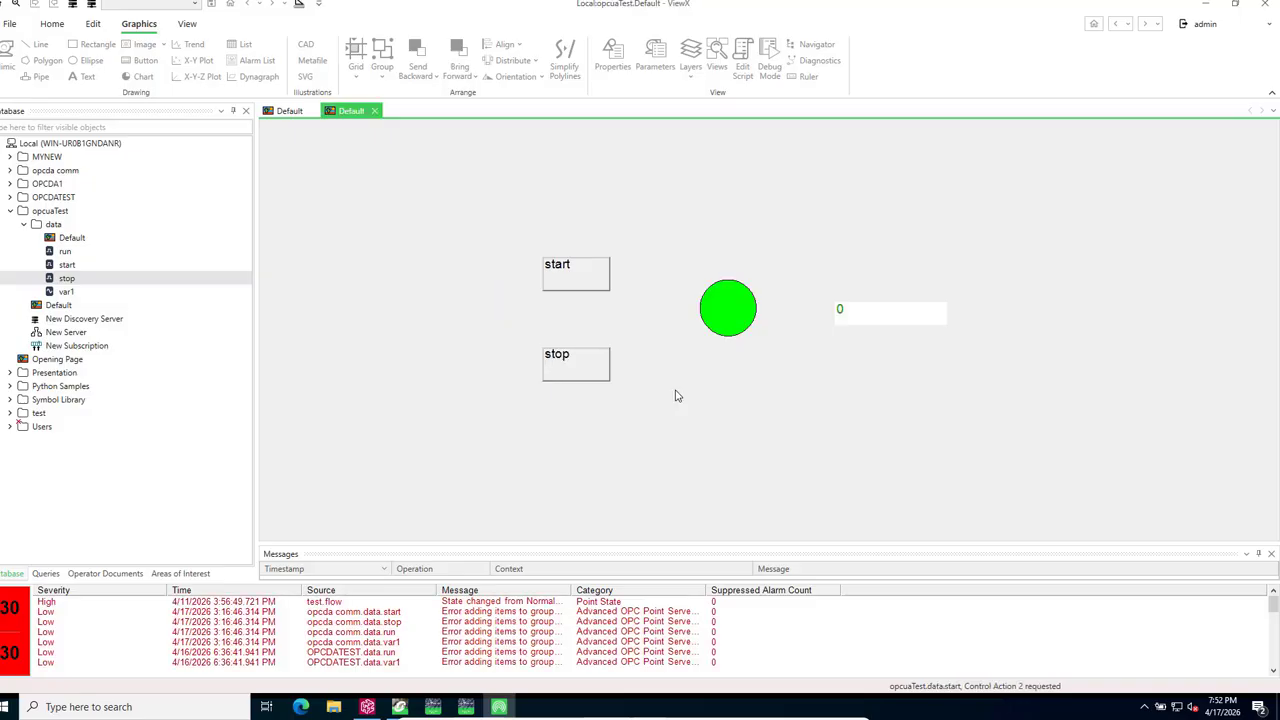
Test the mimic's stop button by sending the Start action to the opcuaTest.data.stop point
left_click(580, 370)
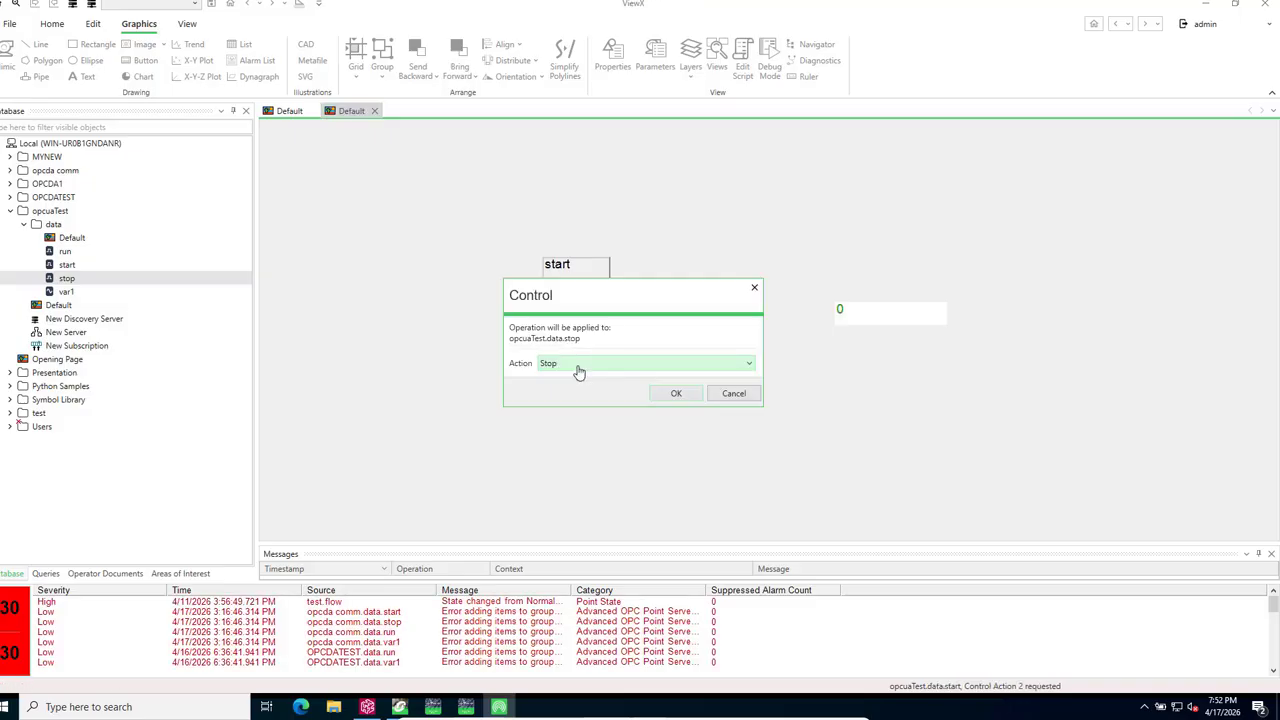
left_click(730, 372)
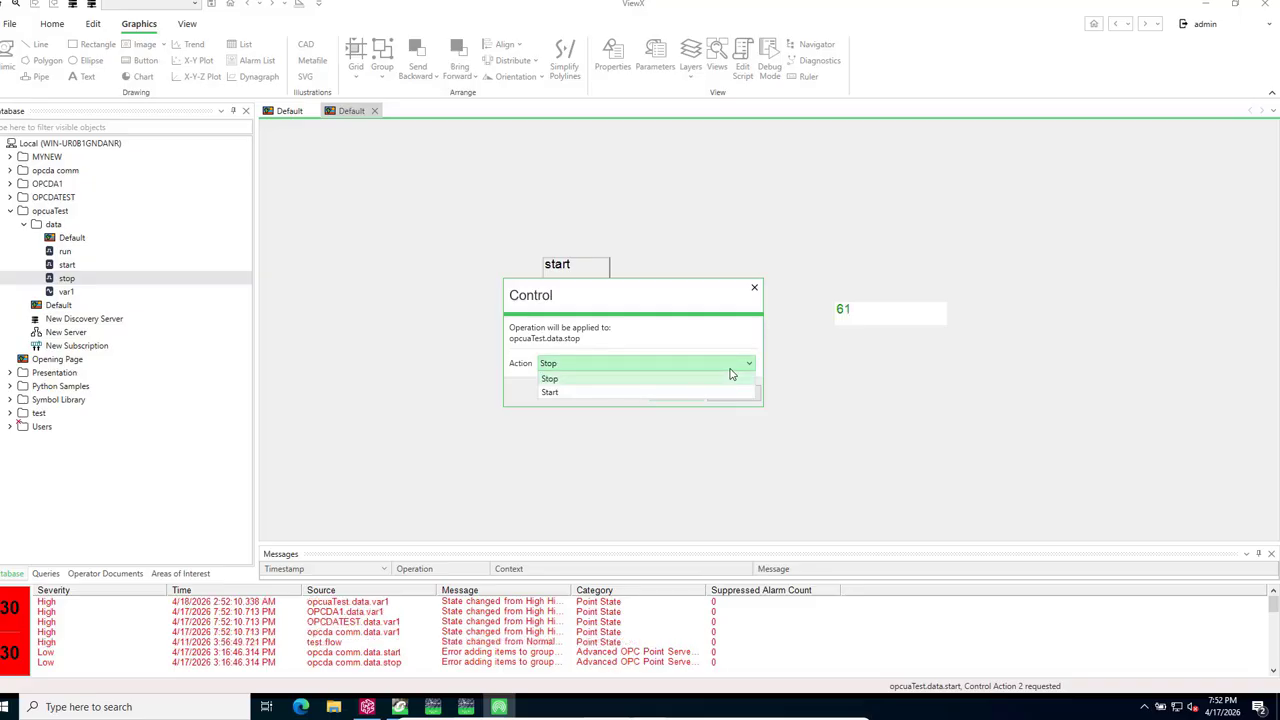
left_click(581, 393)
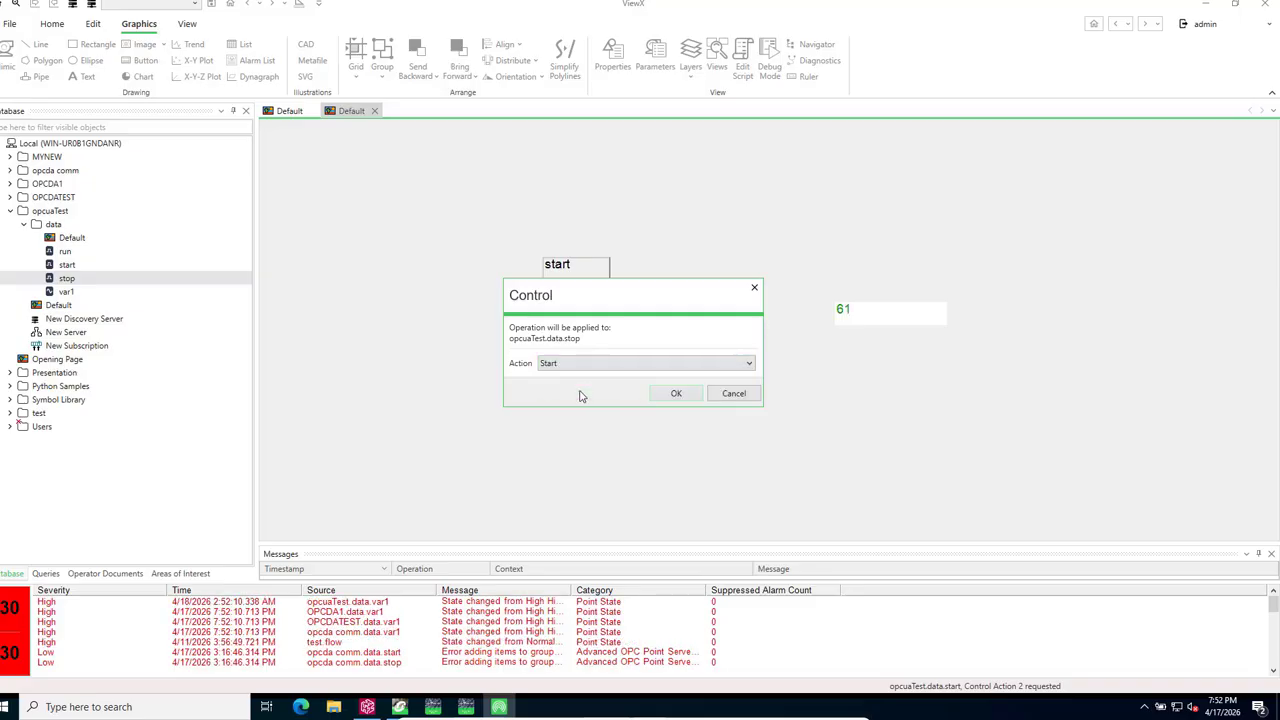
left_click(673, 396)
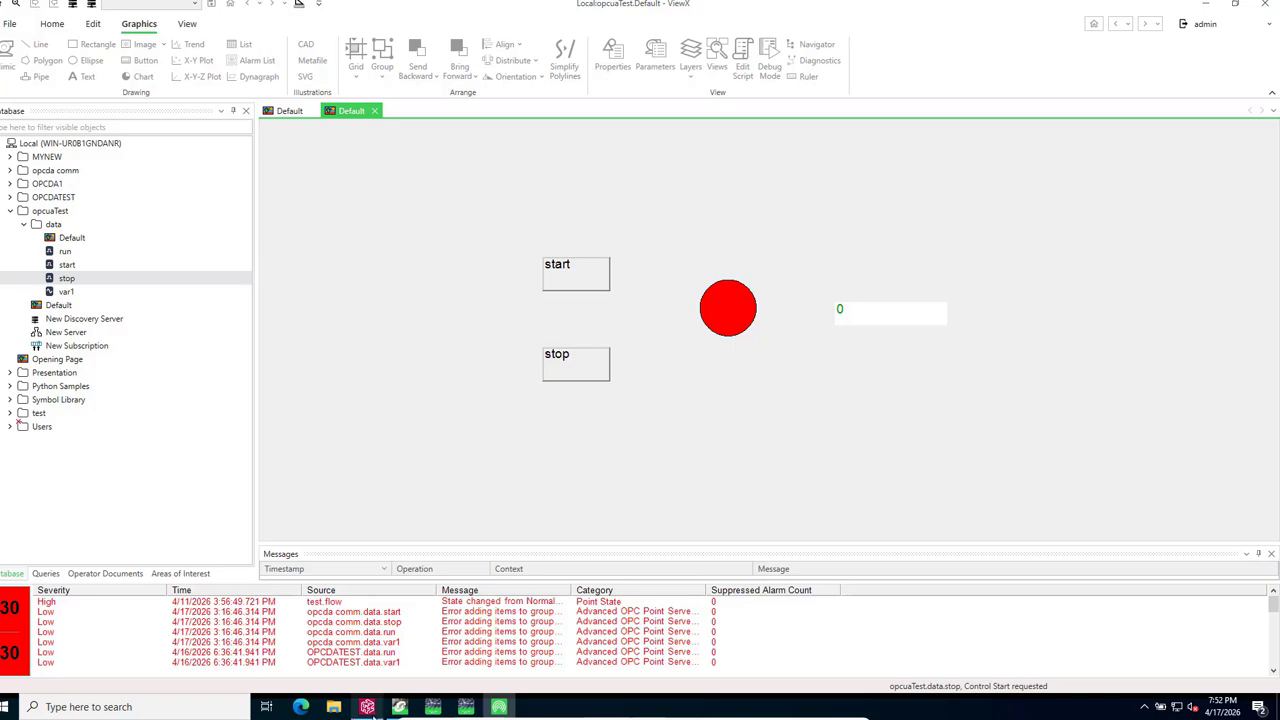
Send the Stop action to the opcuaTest.data.stop point using the mimic's stop button
mouse_move(405, 709)
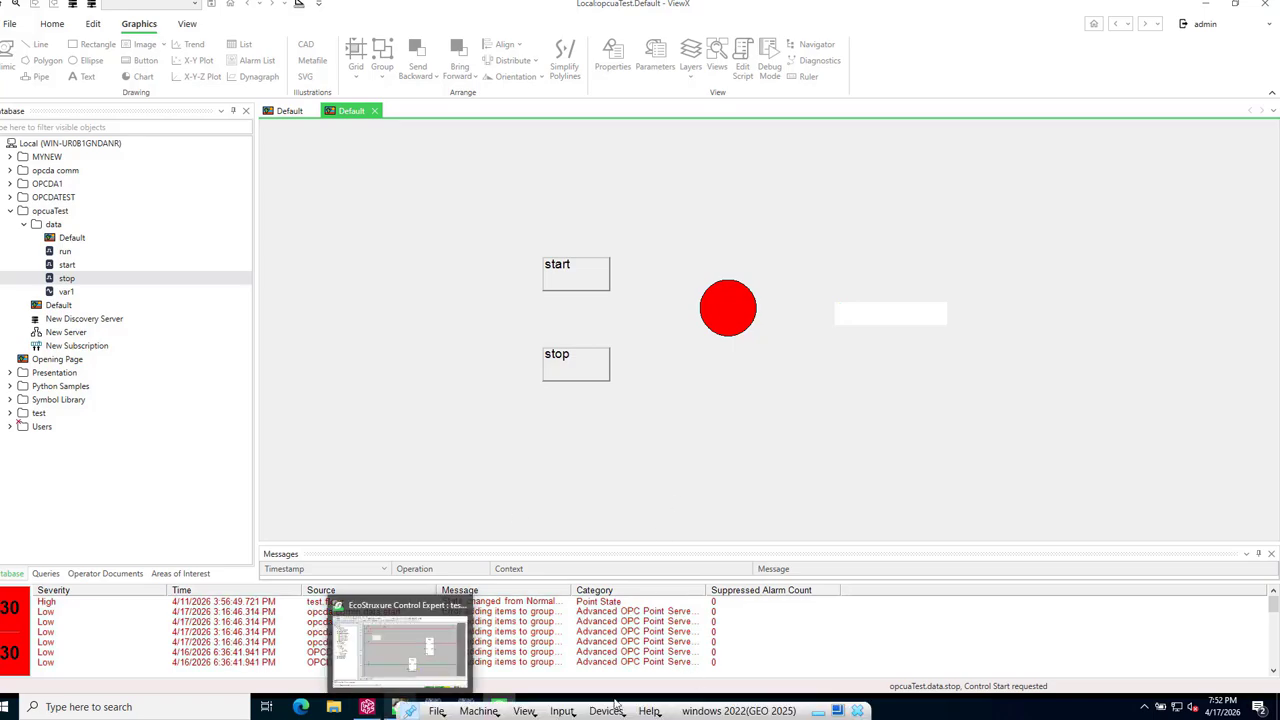
left_click(575, 370)
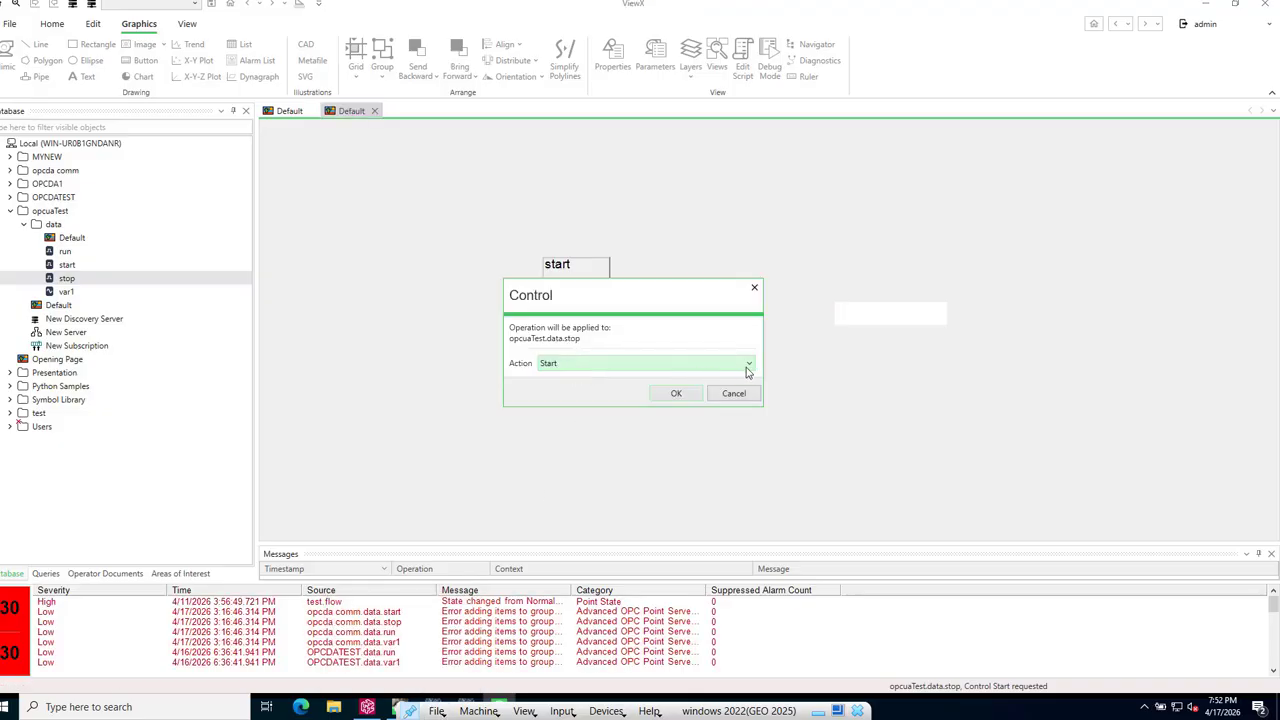
left_click(747, 368)
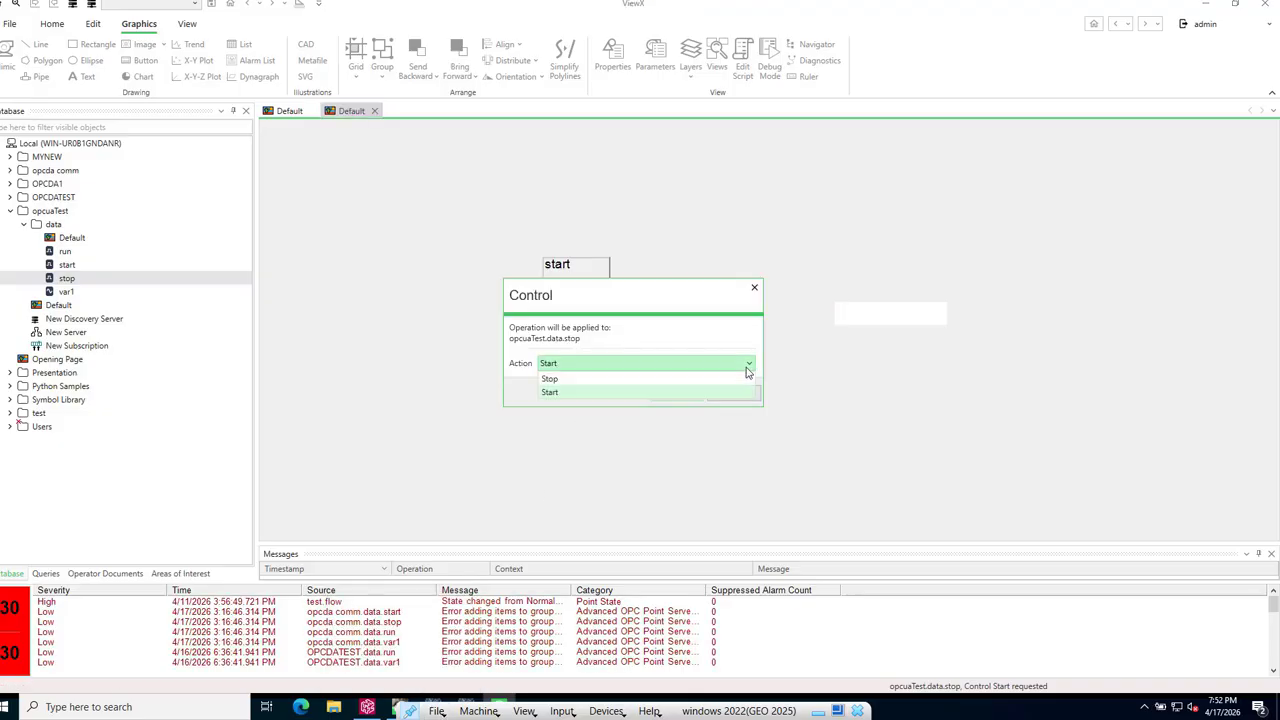
left_click(559, 382)
left_click(666, 399)
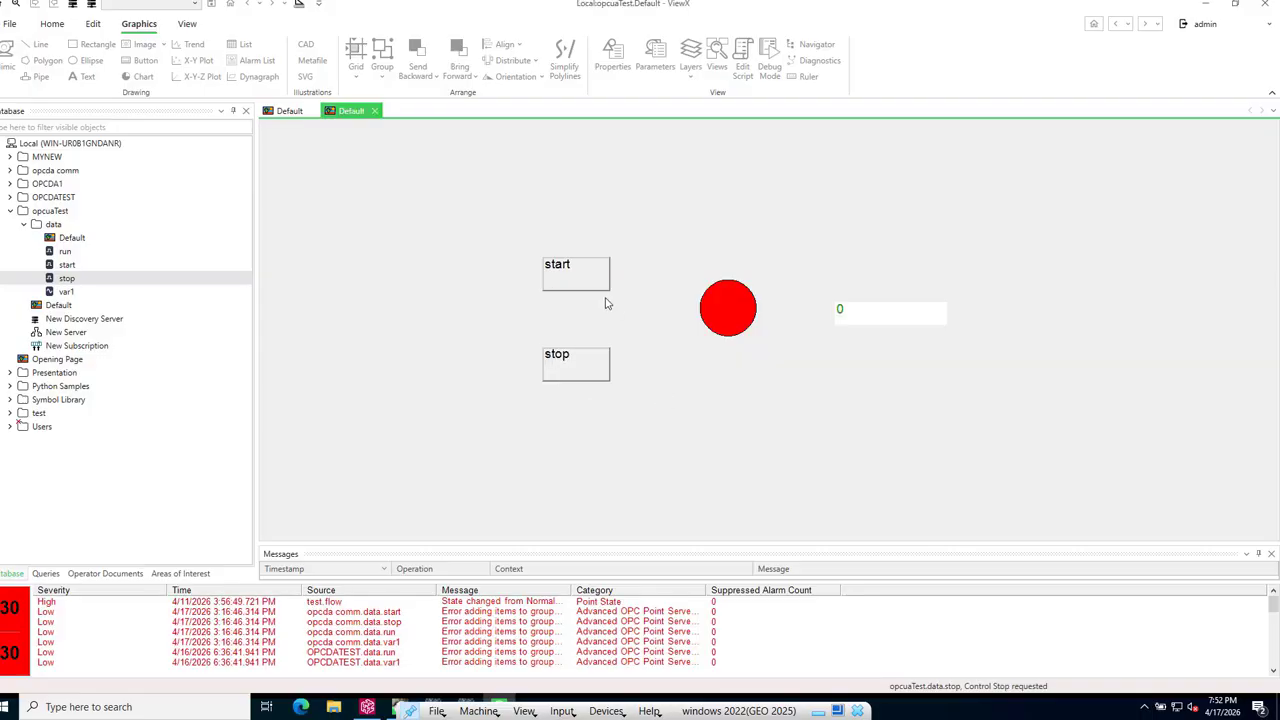
Send Action 1 to the opcuaTest.data.start point using the mimic's start button
left_click(580, 281)
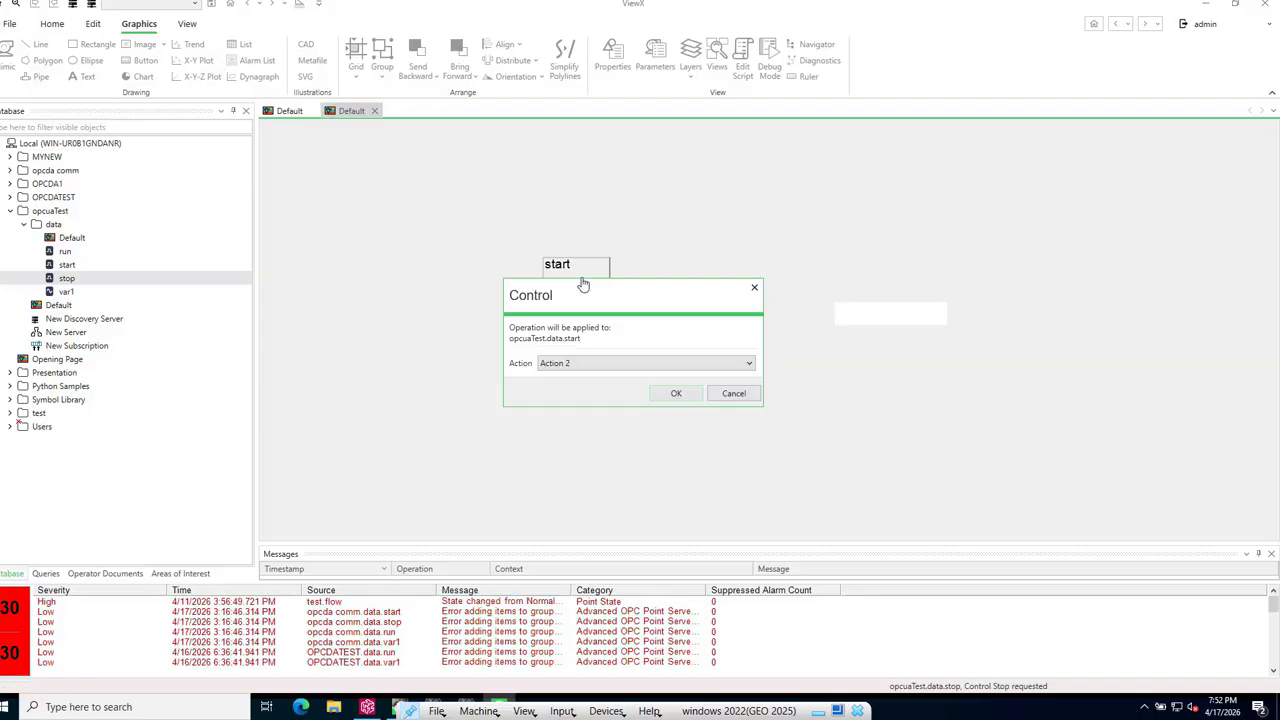
left_click(747, 365)
left_click(552, 379)
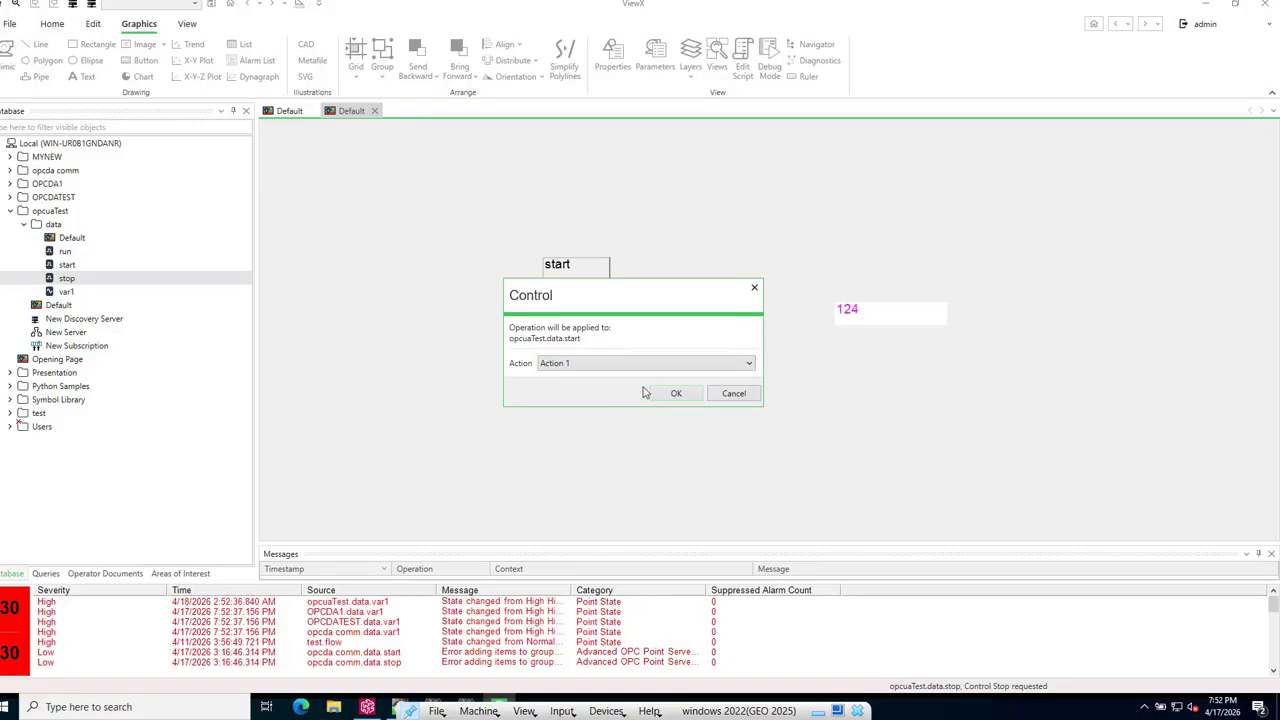
left_click(672, 395)
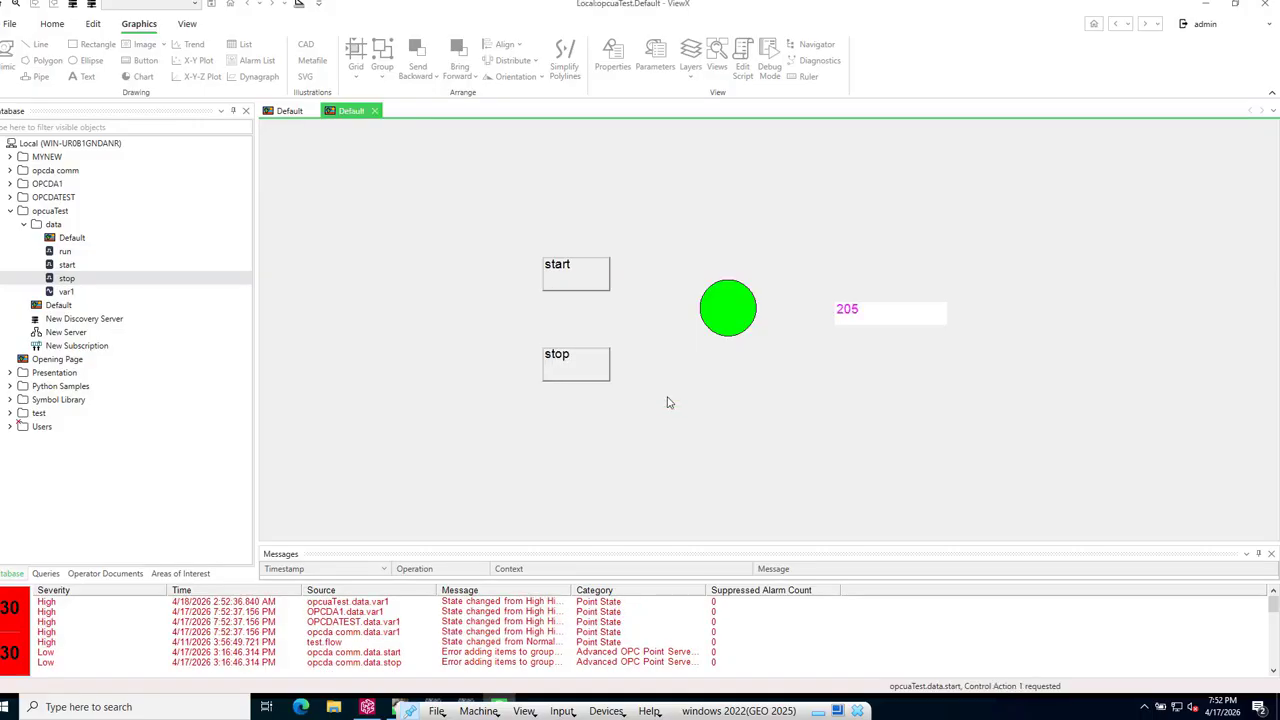
Send the Start action to the opcuaTest.data.stop point from the mimic's stop button, and minimize the window
left_click(562, 367)
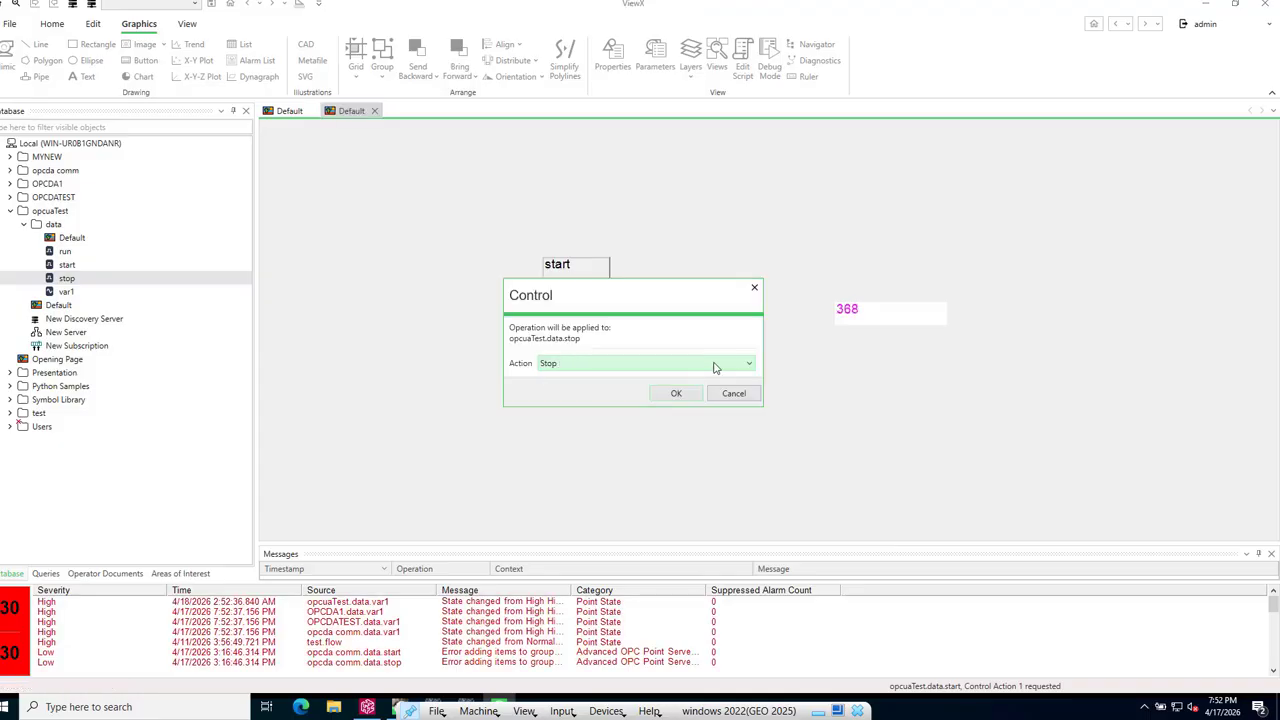
left_click(745, 365)
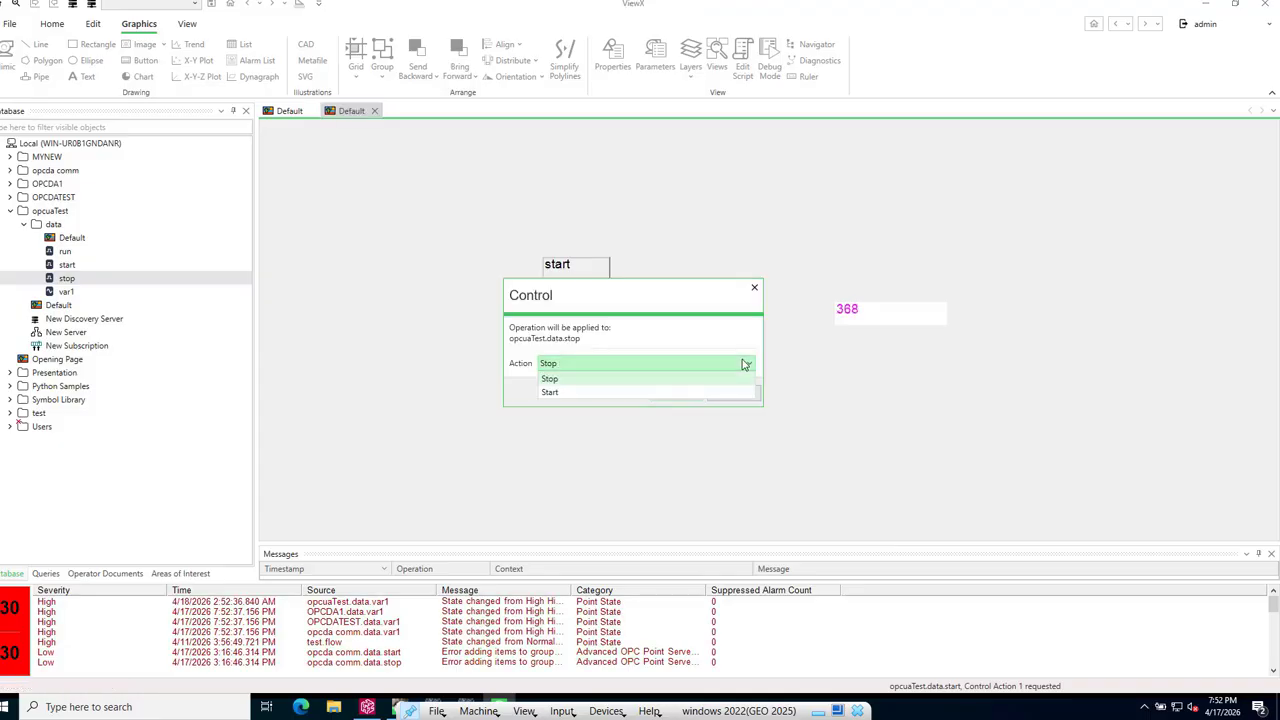
left_click(551, 392)
left_click(666, 392)
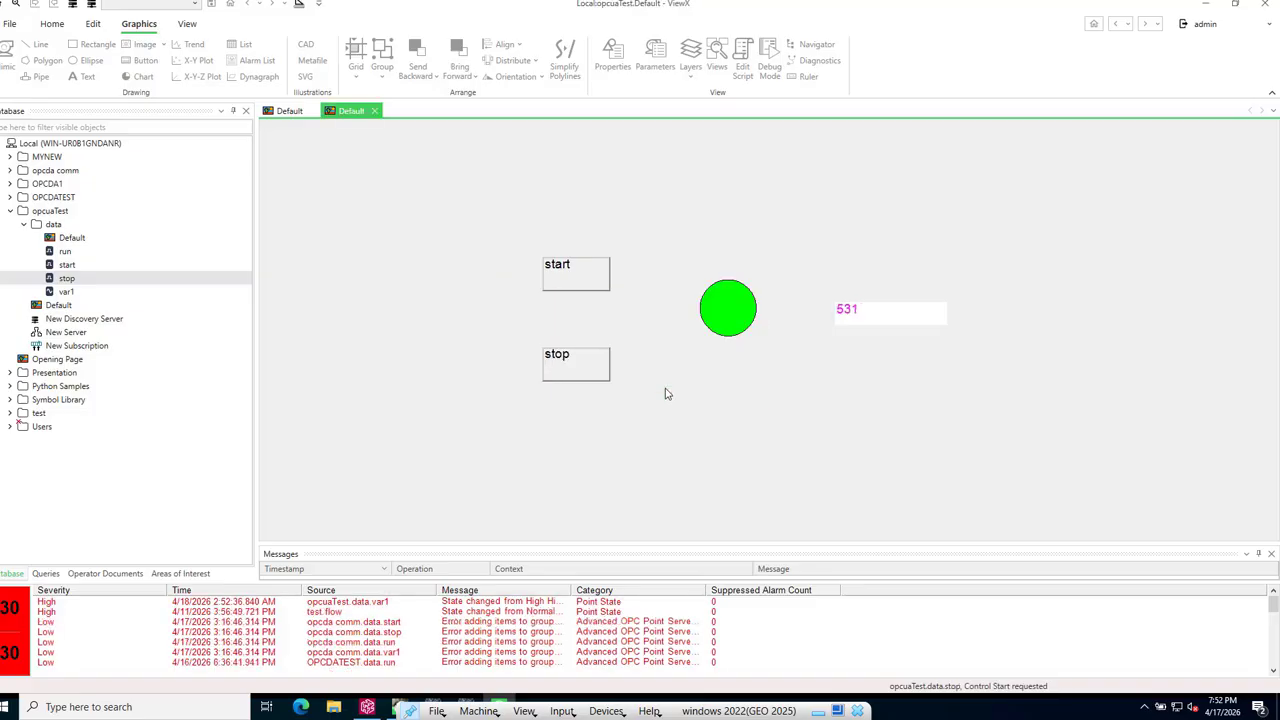
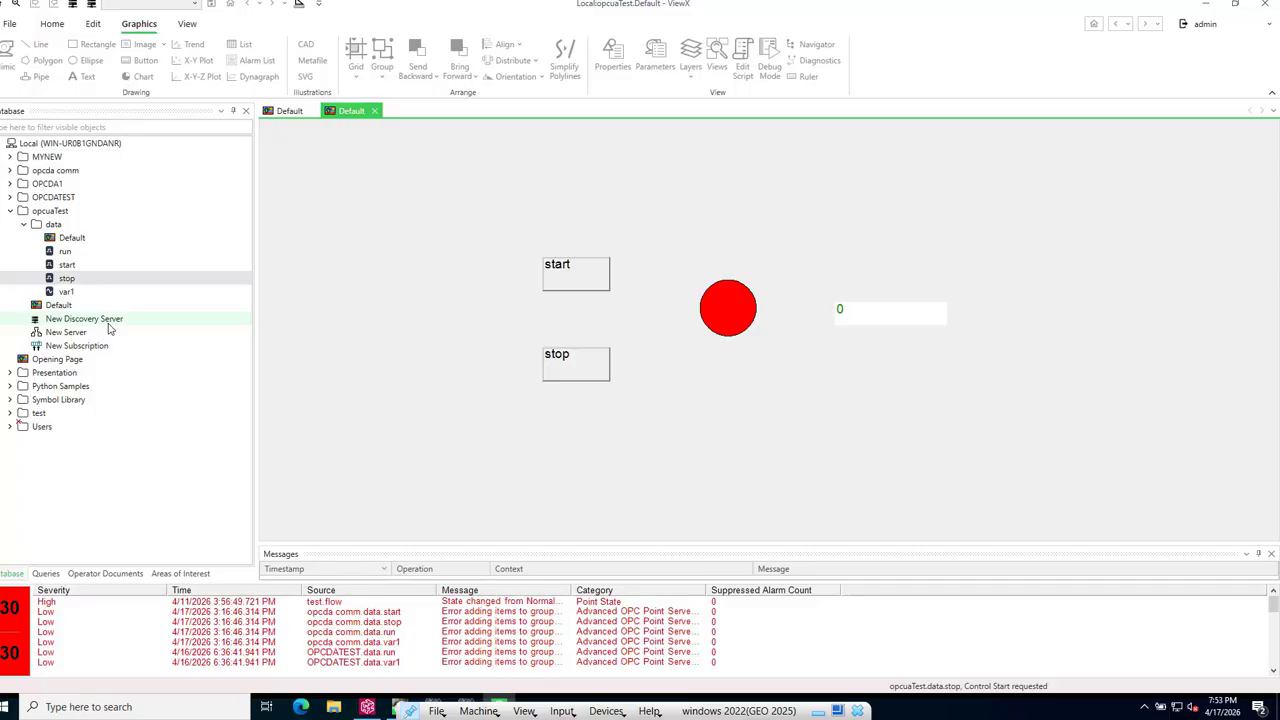
left_click(1214, 9)
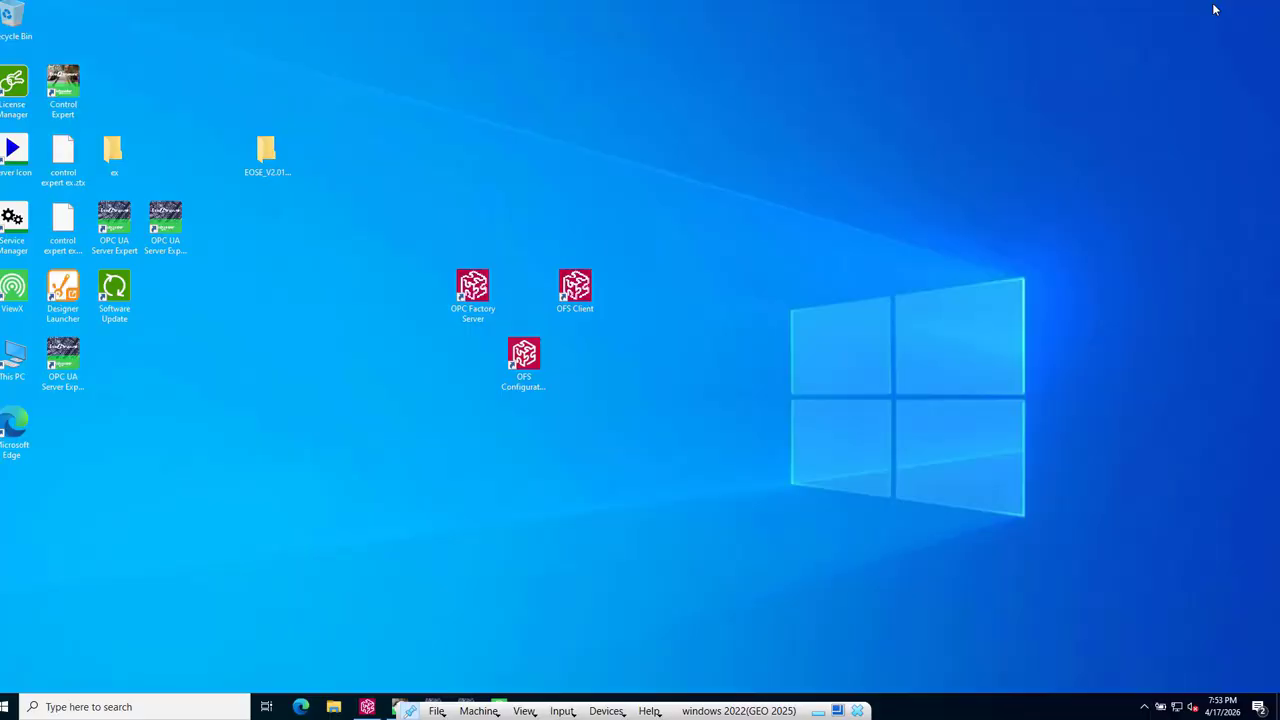